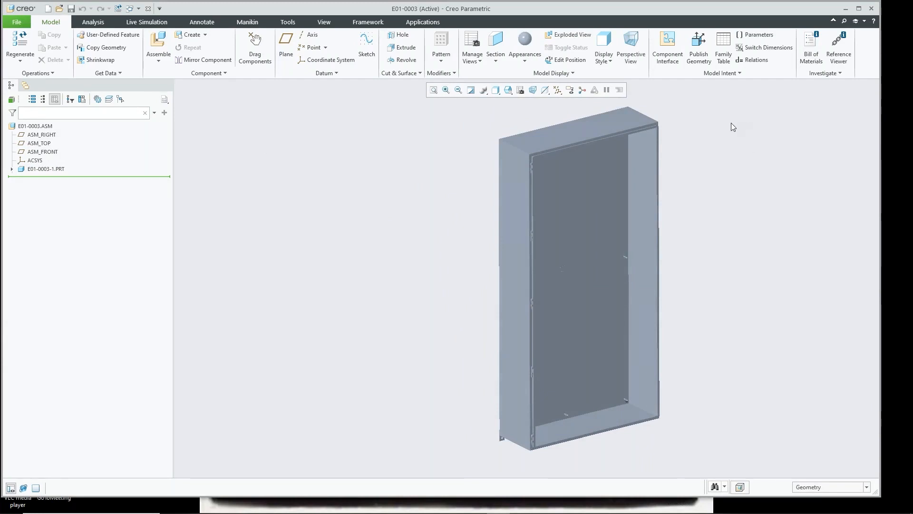
- Examine the upper hinge pin at the front corner of the enclosure
scroll(731, 123, "up", 2)
scroll(726, 127, "down", 2)
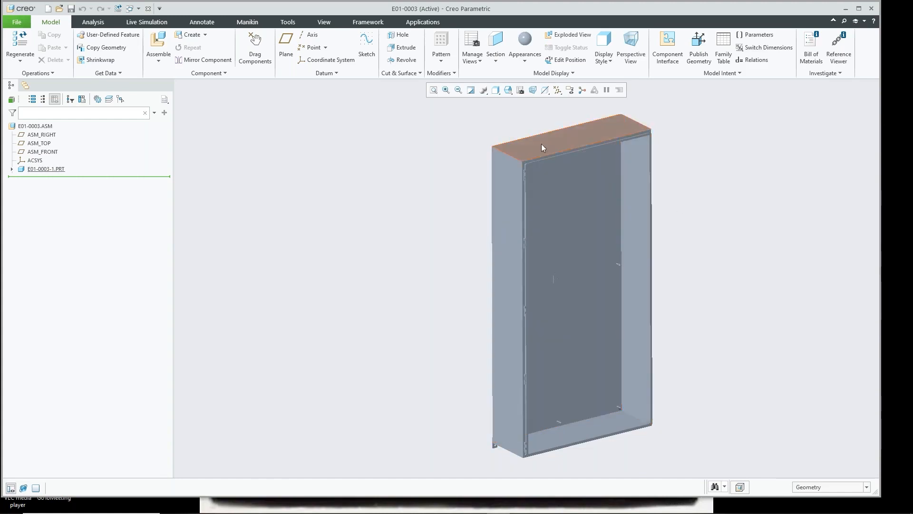
scroll(542, 147, "down", 8)
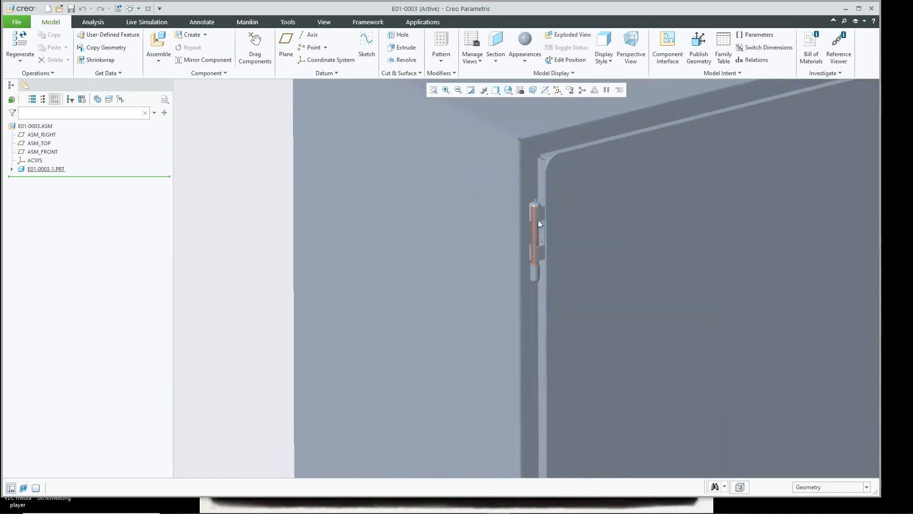
scroll(535, 233, "up", 3)
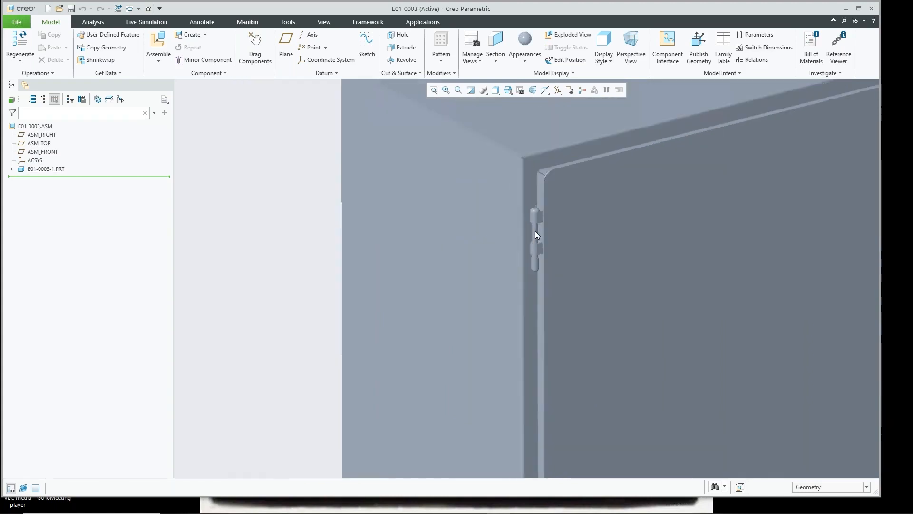
scroll(539, 229, "up", 4)
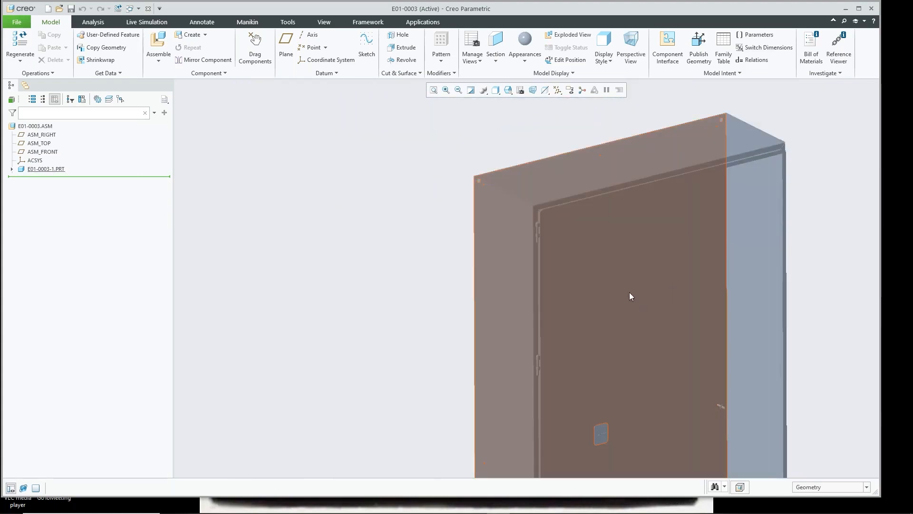
scroll(637, 287, "up", 3)
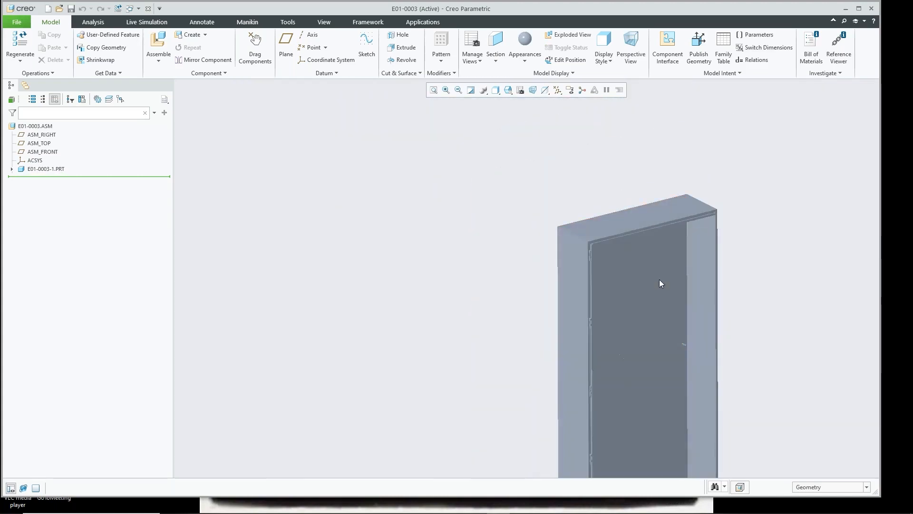
middle_click_drag(659, 280, 641, 220, "ctrl")
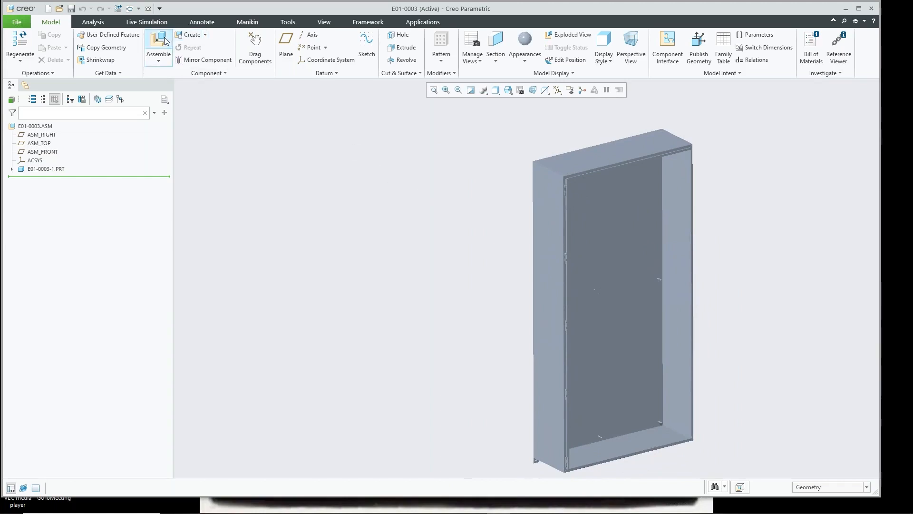
- Bring the door part e01-0003-2.prt into the enclosure assembly and turn on the spin center display
left_click(158, 42)
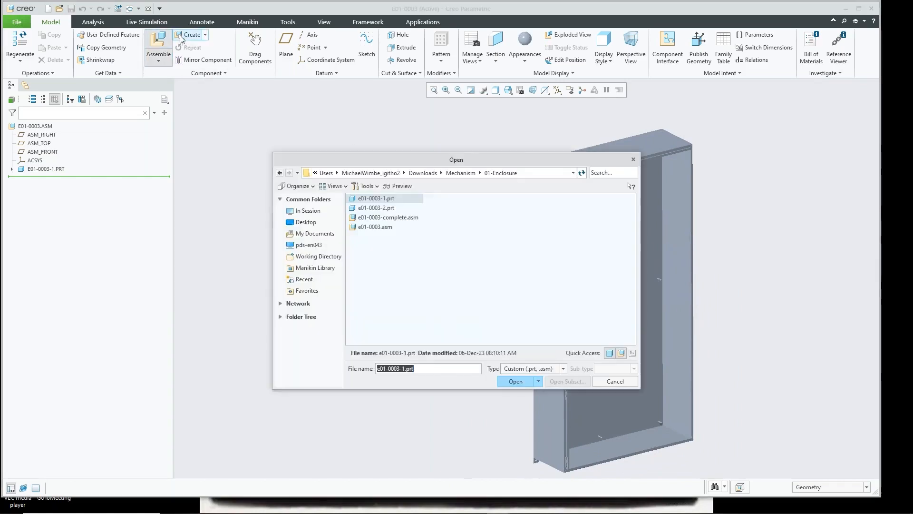
double_click(380, 209)
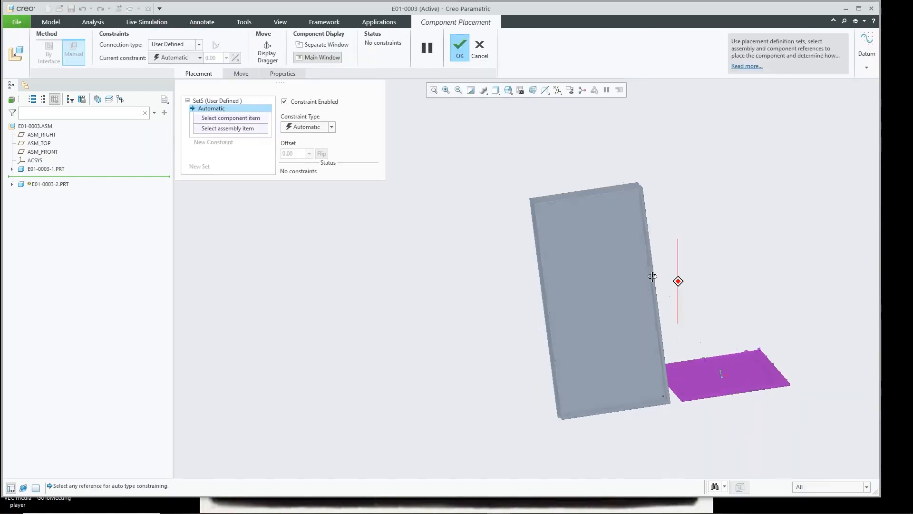
middle_click_drag(653, 277, 649, 284)
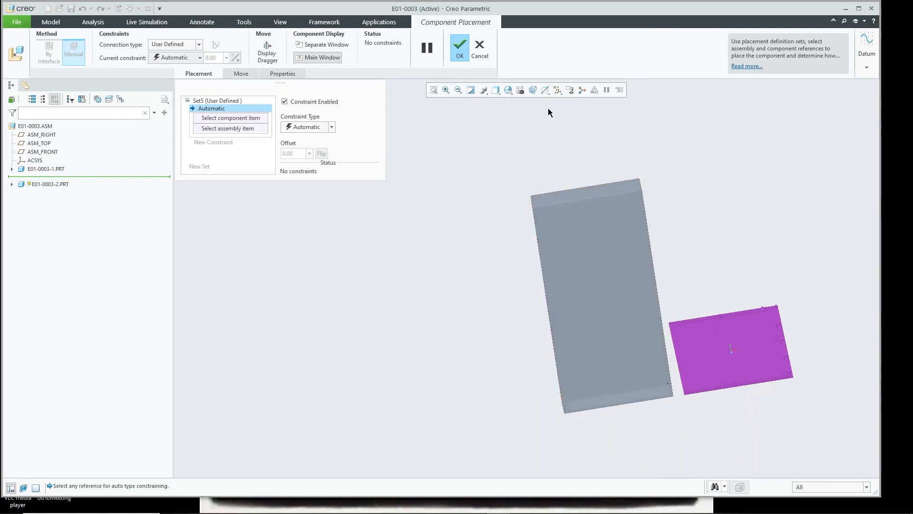
left_click(583, 91)
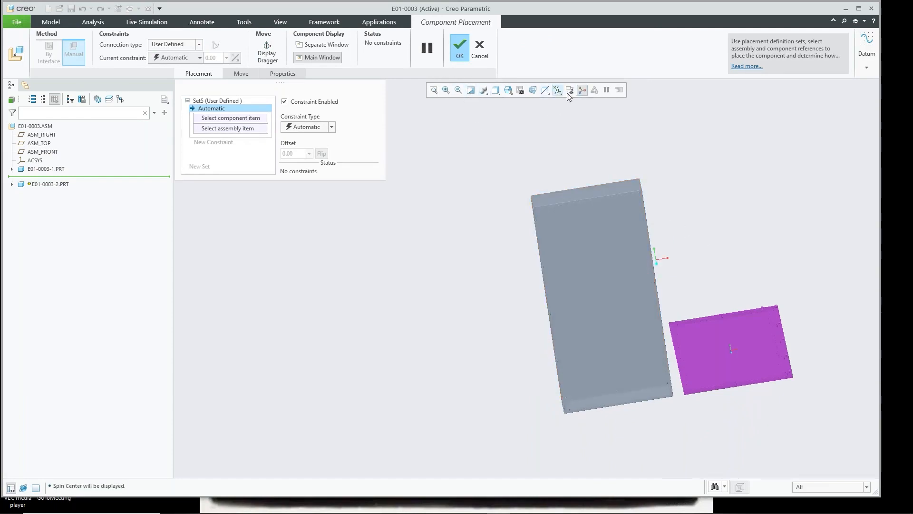
scroll(700, 238, "down", 1)
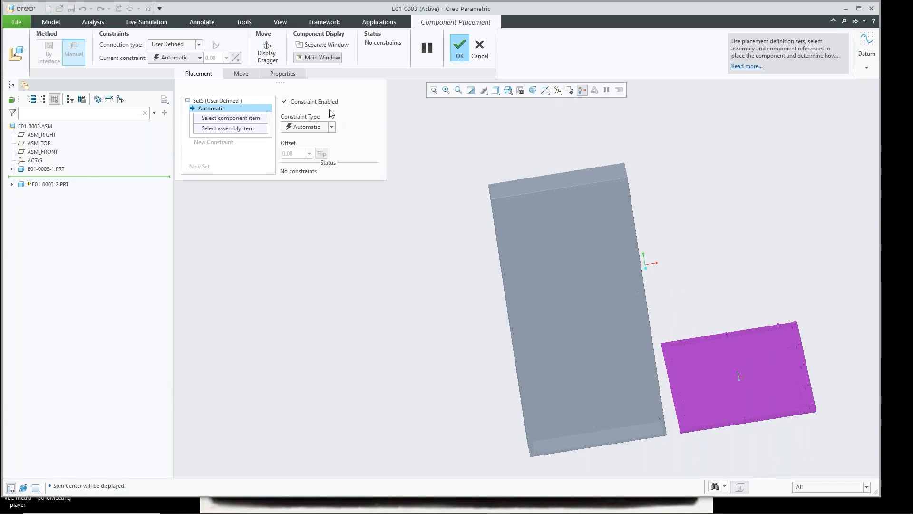
- Show the 3D dragger and rotate the unconstrained door upright beside the enclosure
left_click(267, 52)
middle_click_drag(734, 361, 746, 348)
left_click_drag(731, 340, 723, 281)
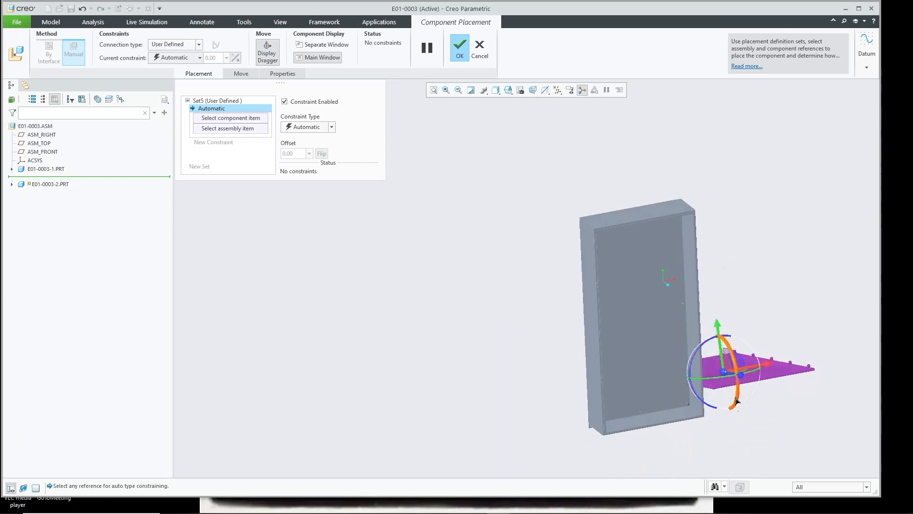
left_click_drag(735, 401, 779, 324)
- Rotate the upright door about its vertical axis so that its inner side with the hinge sleeves faces forward
scroll(782, 380, "up", 5)
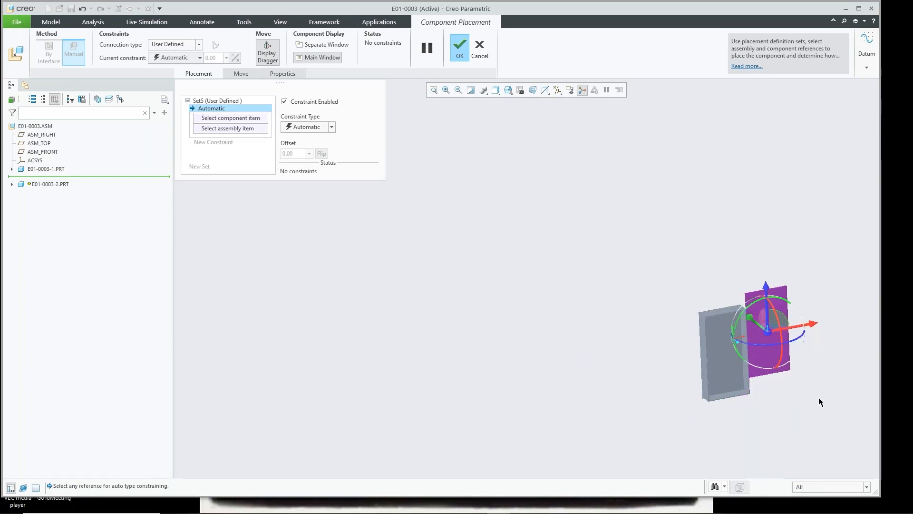
scroll(814, 376, "down", 8)
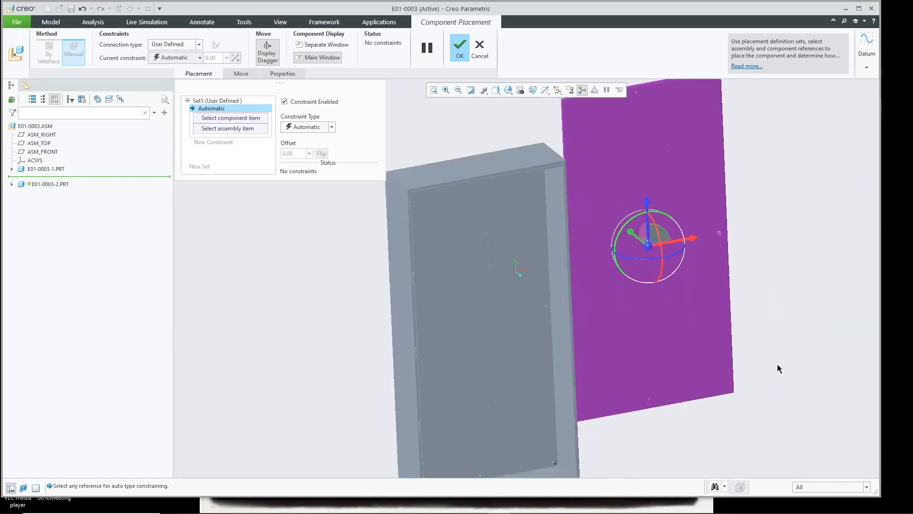
scroll(766, 358, "up", 2)
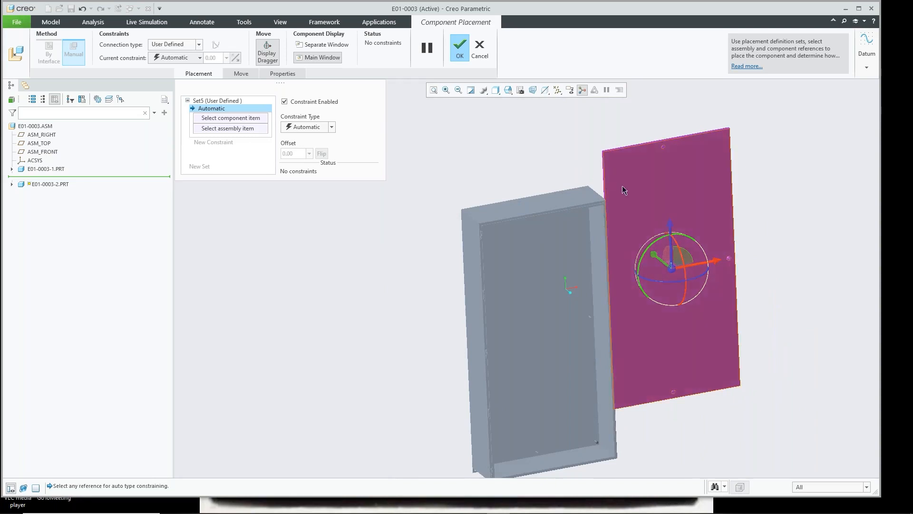
left_click_drag(647, 279, 702, 276)
- Compare the upper hinge sleeve on the door with the matching hinge pin on the enclosure
scroll(723, 162, "down", 8)
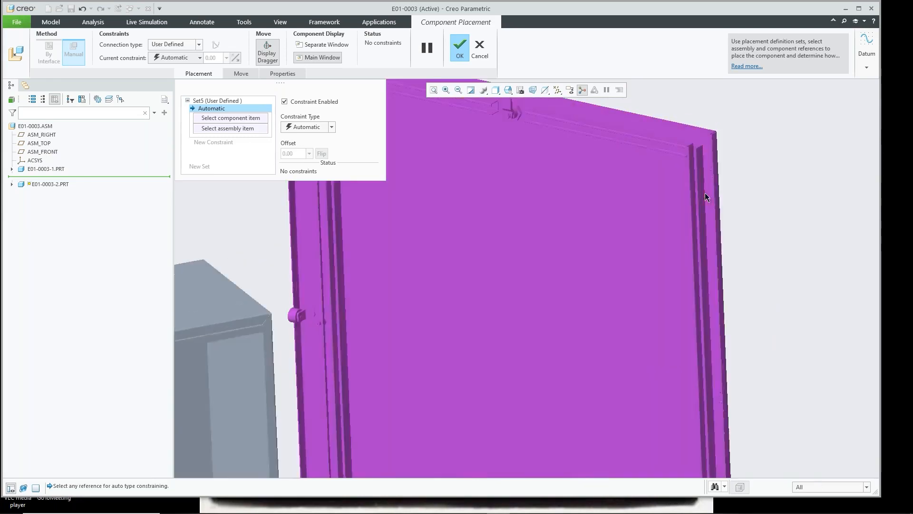
scroll(719, 153, "down", 3)
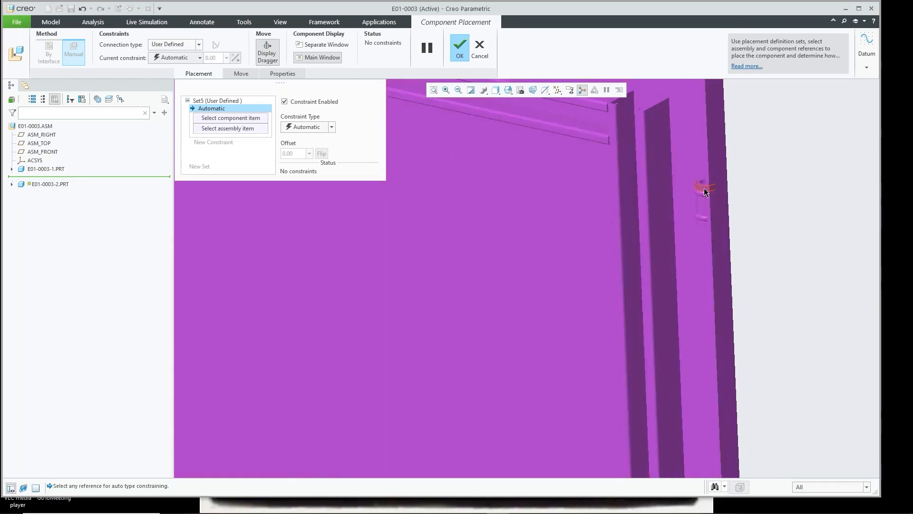
scroll(703, 192, "up", 10)
scroll(372, 332, "down", 3)
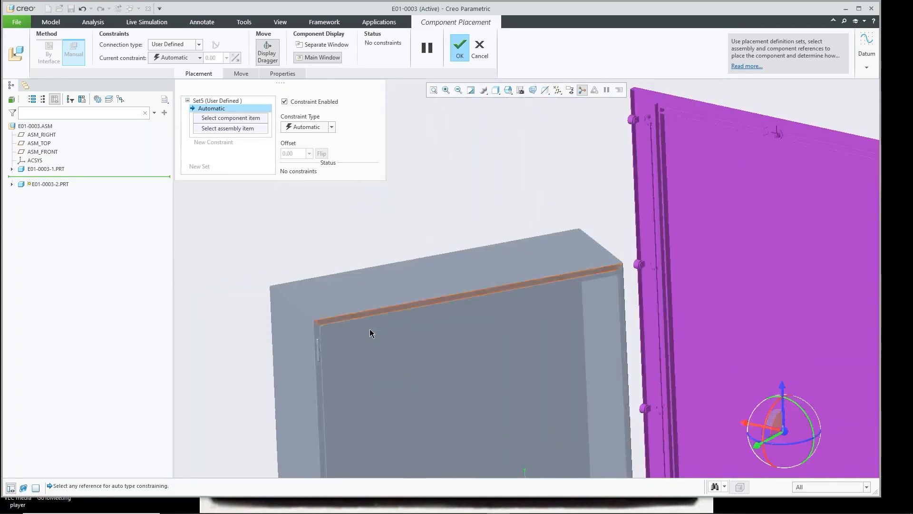
scroll(371, 333, "down", 4)
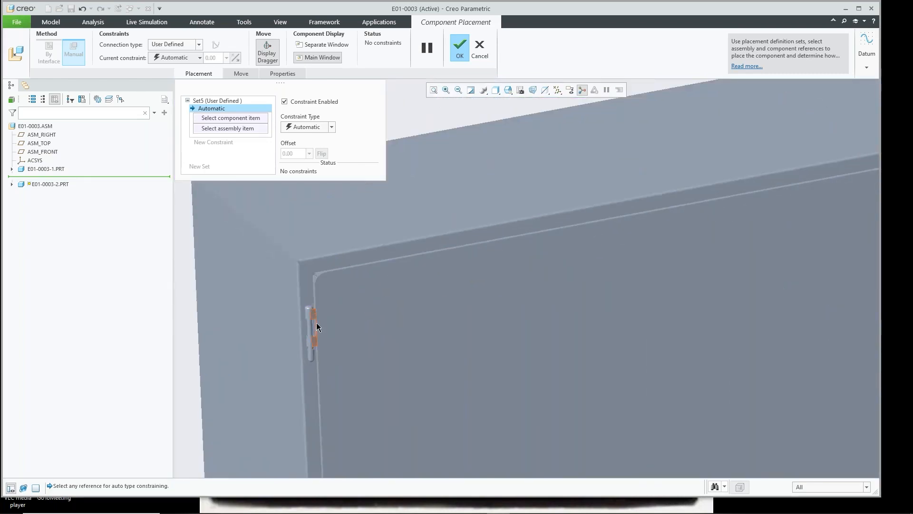
scroll(316, 324, "up", 6)
scroll(616, 248, "down", 1)
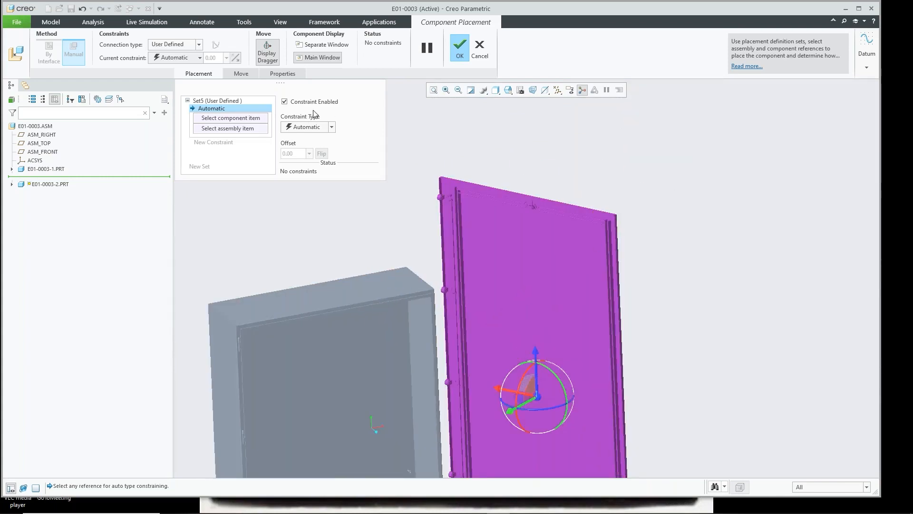
- Set the connection type to Pin and choose the cylindrical surface of the door's upper hinge sleeve for the axis alignment
left_click(200, 44)
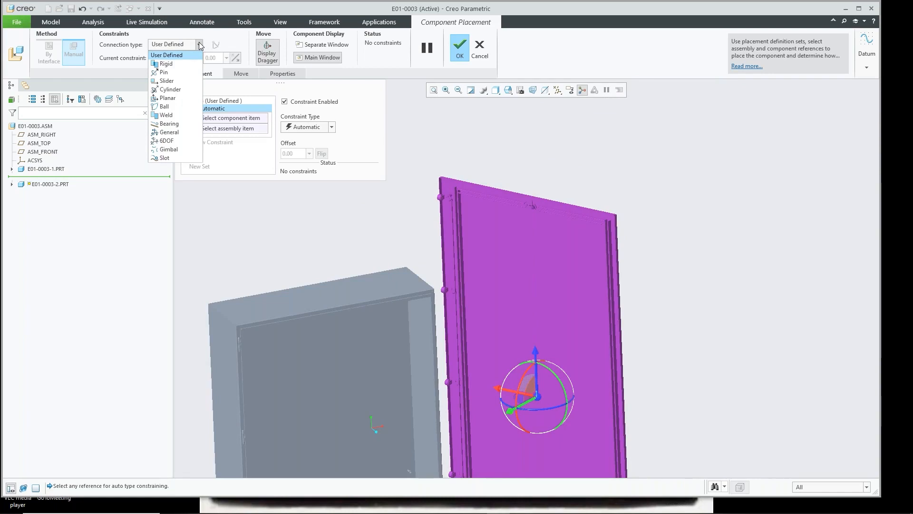
left_click(181, 73)
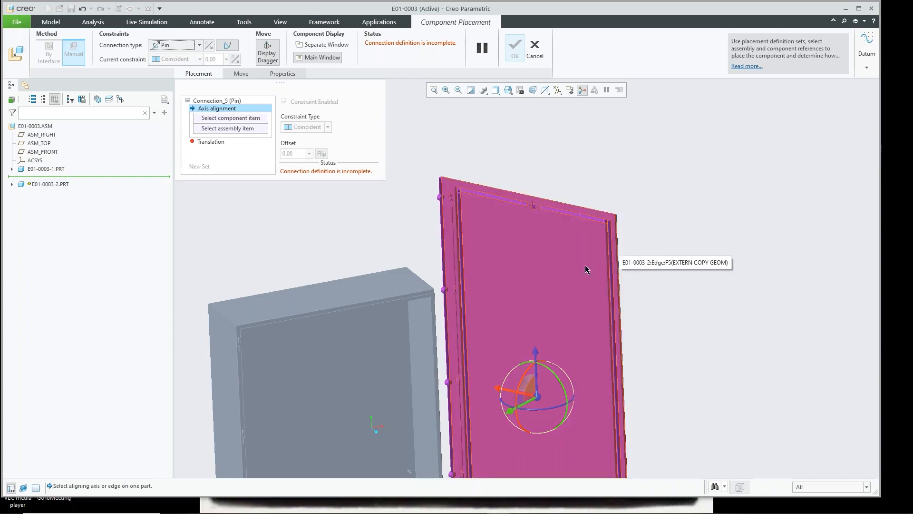
scroll(618, 245, "down", 3)
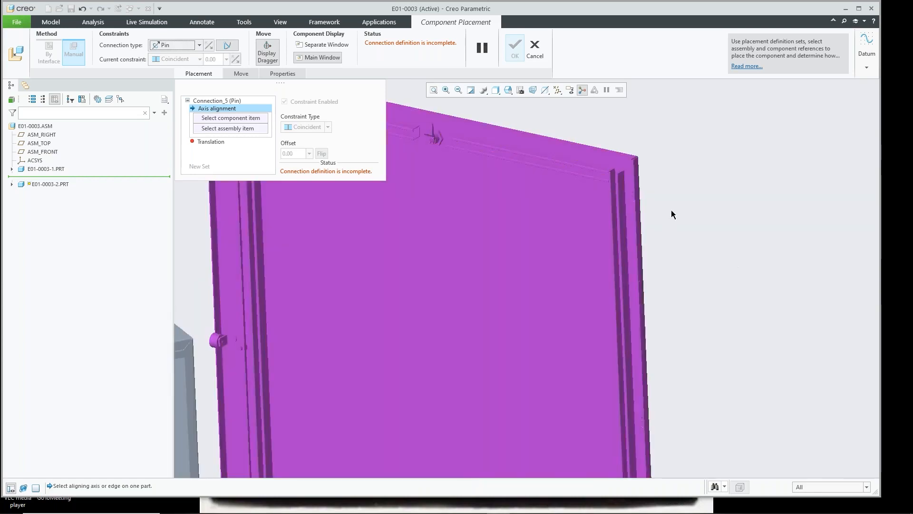
scroll(644, 196, "down", 5)
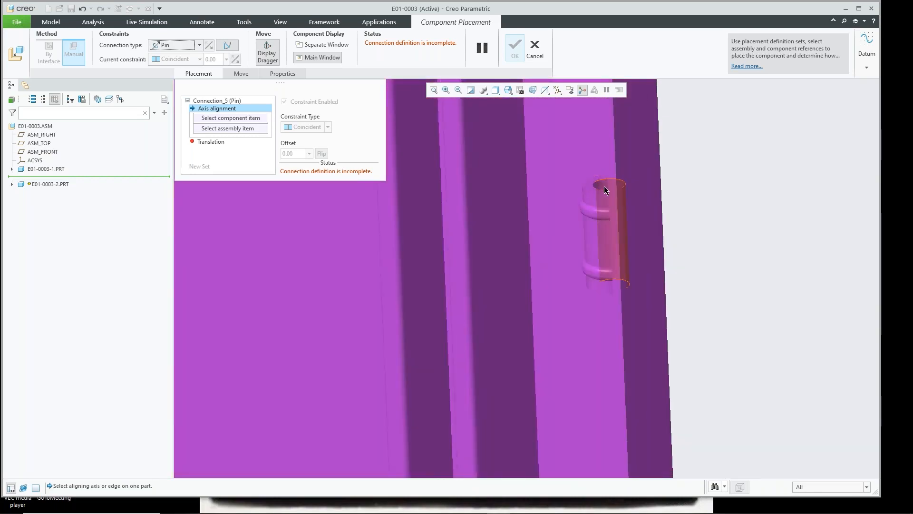
left_click(604, 185)
- Complete the axis alignment with the cylindrical surface of the enclosure's upper hinge pin
scroll(614, 193, "up", 8)
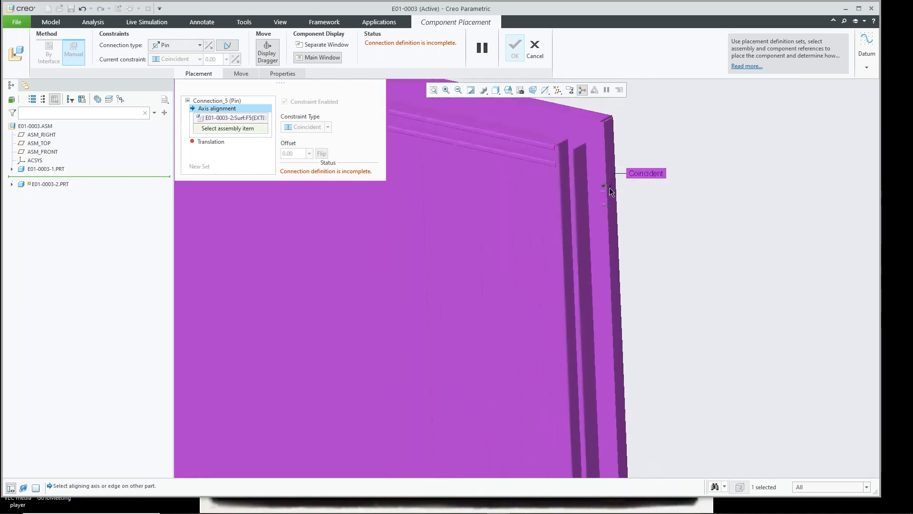
scroll(381, 286, "down", 6)
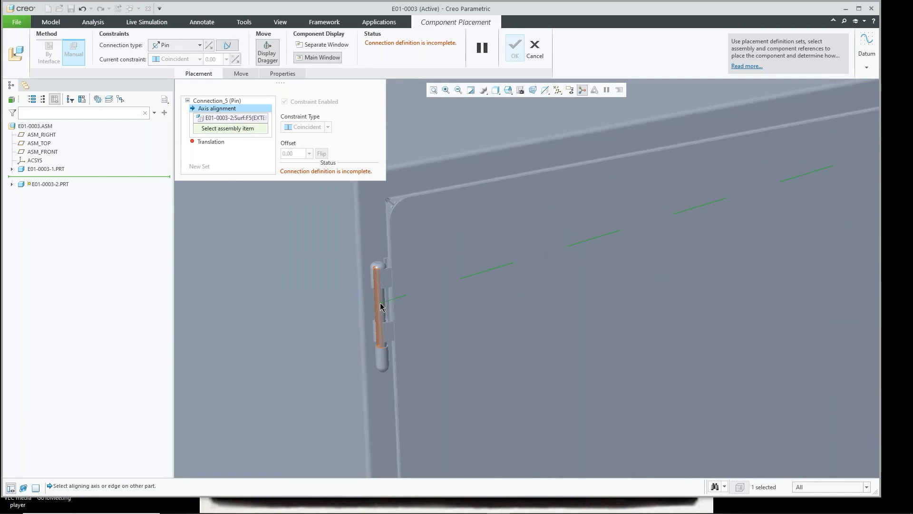
left_click(381, 303)
scroll(382, 300, "up", 6)
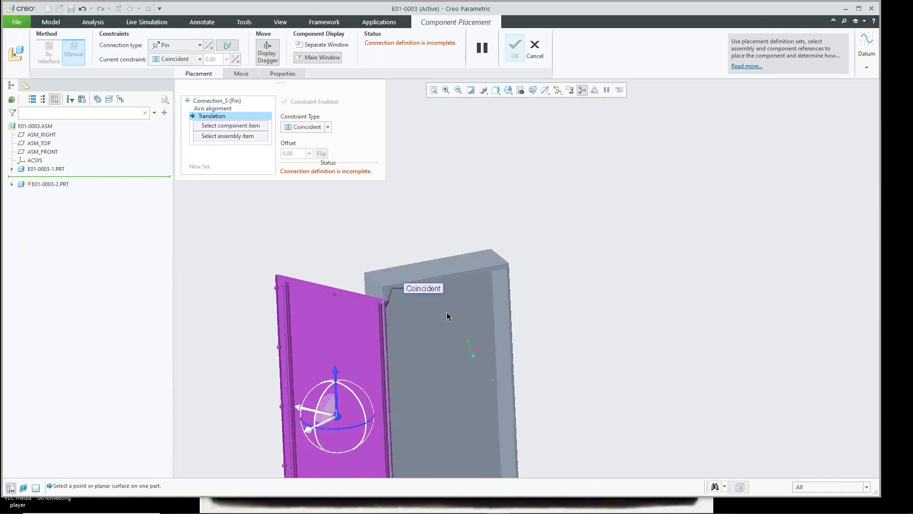
- Swing the door about the aligned hinge axis so that its inner side turns away from the front
middle_click_drag(447, 311, 518, 190, "shift")
scroll(513, 197, "down", 1)
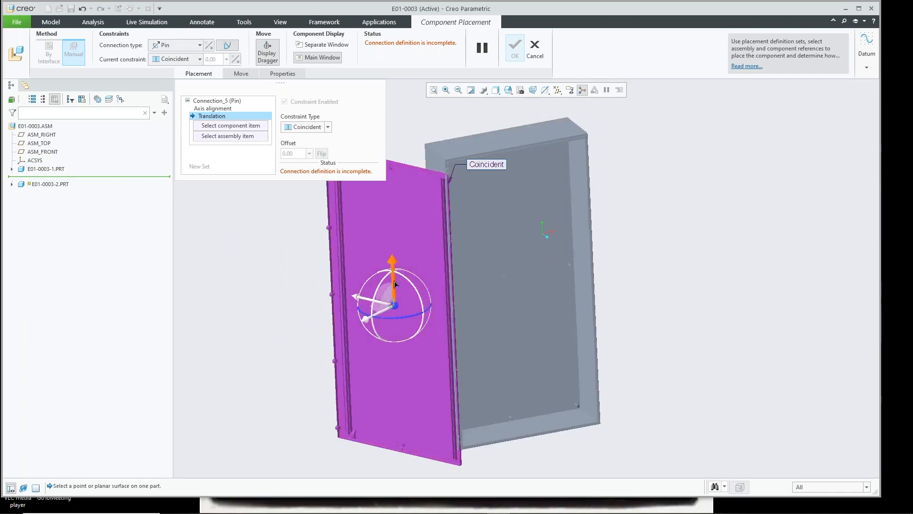
left_click_drag(394, 286, 480, 330)
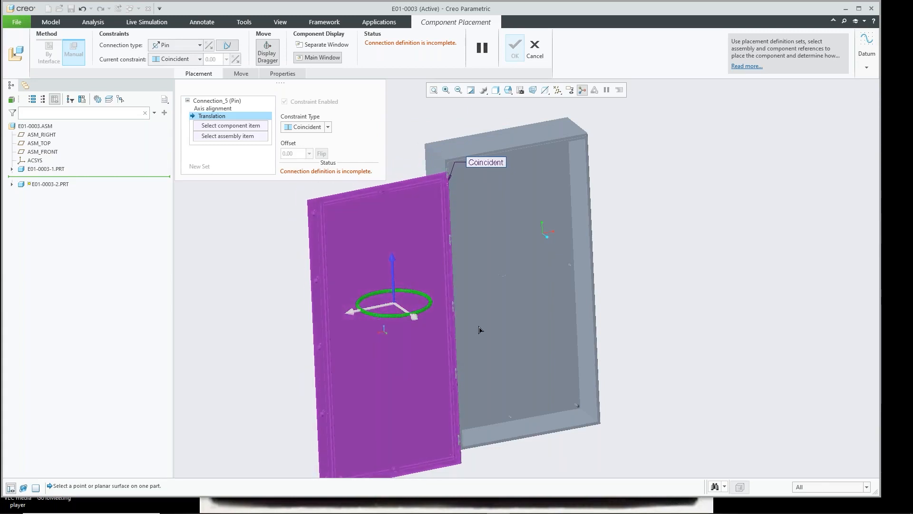
left_click(479, 330)
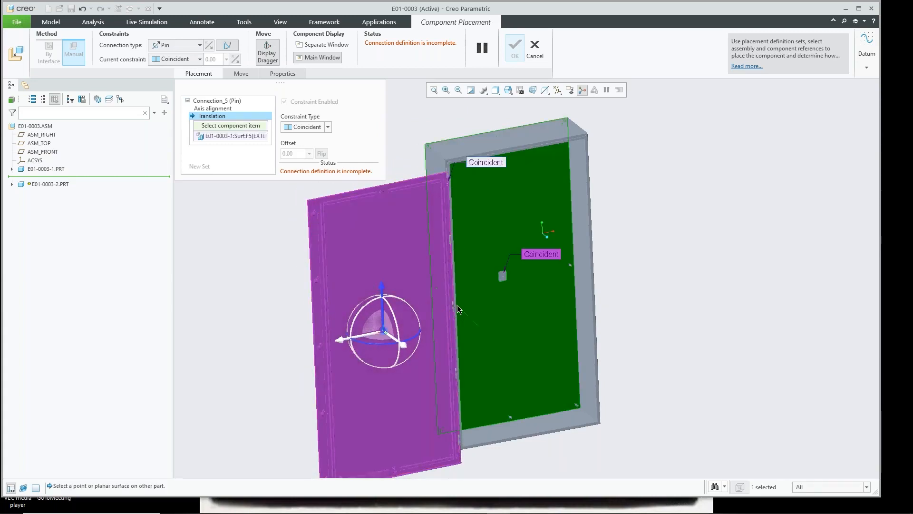
right_click(482, 320)
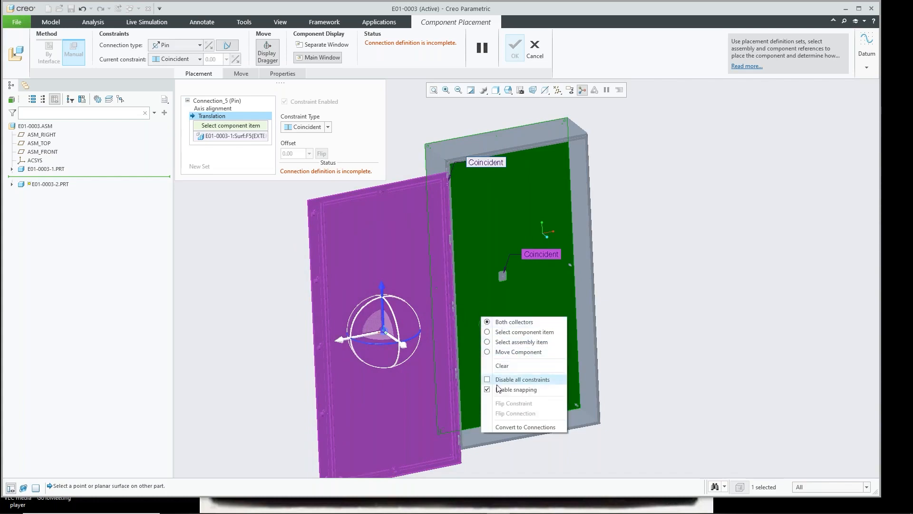
left_click(495, 368)
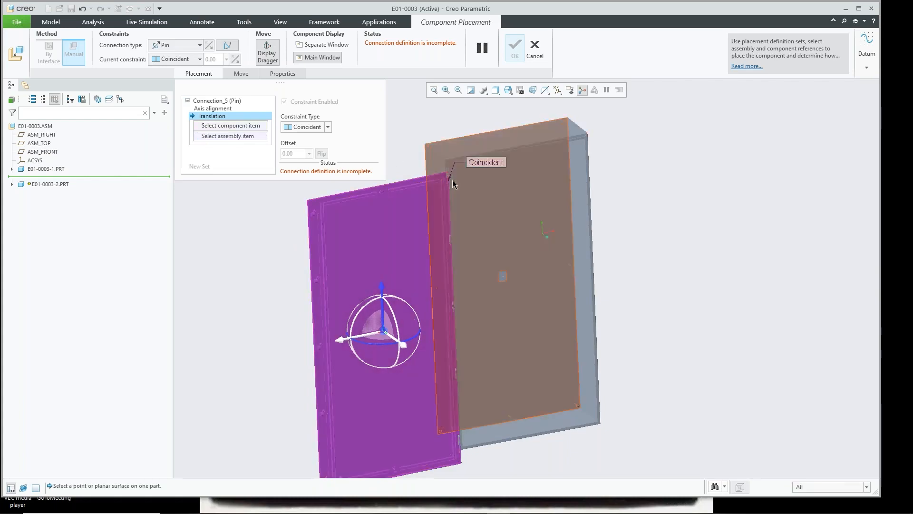
- Define the Pin translation between the top ring face of the door's upper hinge sleeve and the matching shoulder face of the enclosure's hinge pin
scroll(449, 166, "up", 5)
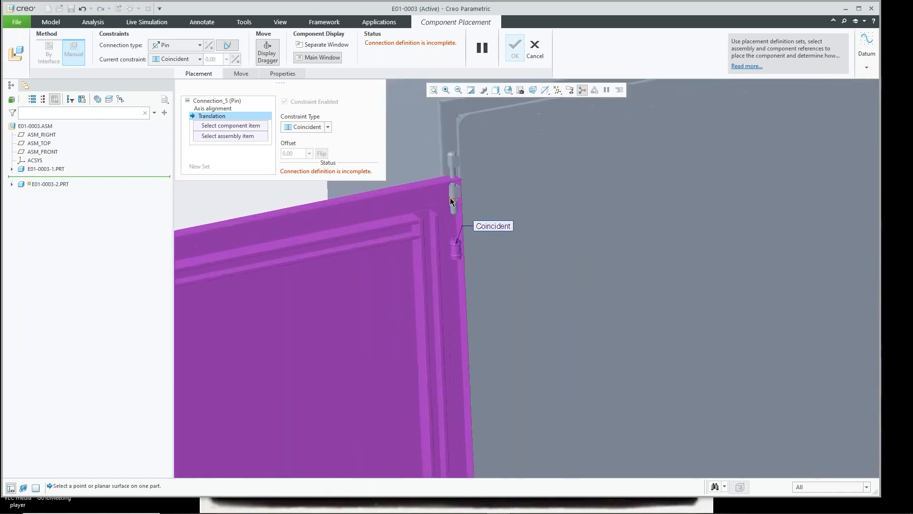
scroll(453, 183, "up", 3)
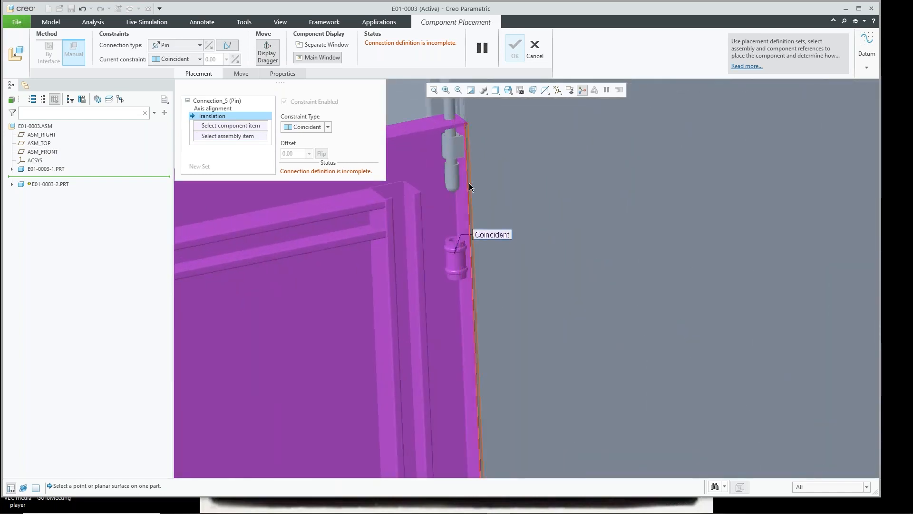
middle_click_drag(481, 205, 482, 254, "shift")
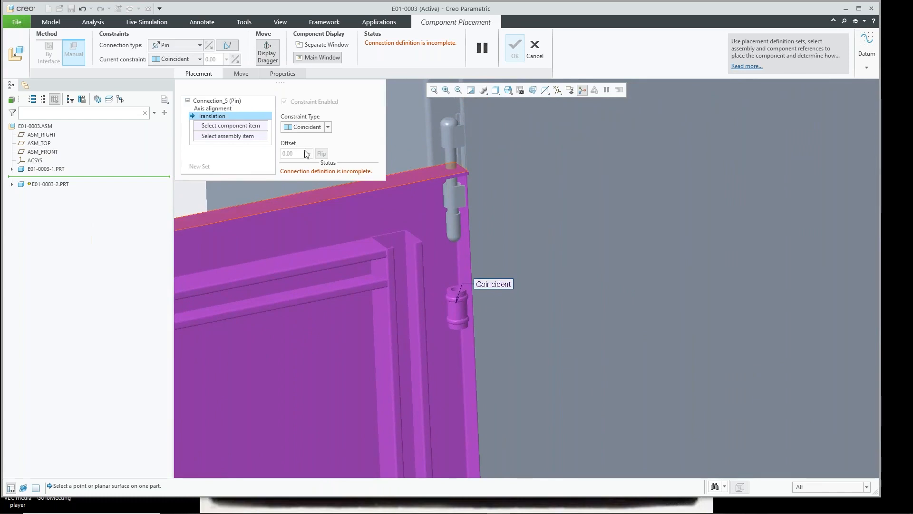
scroll(464, 170, "up", 2)
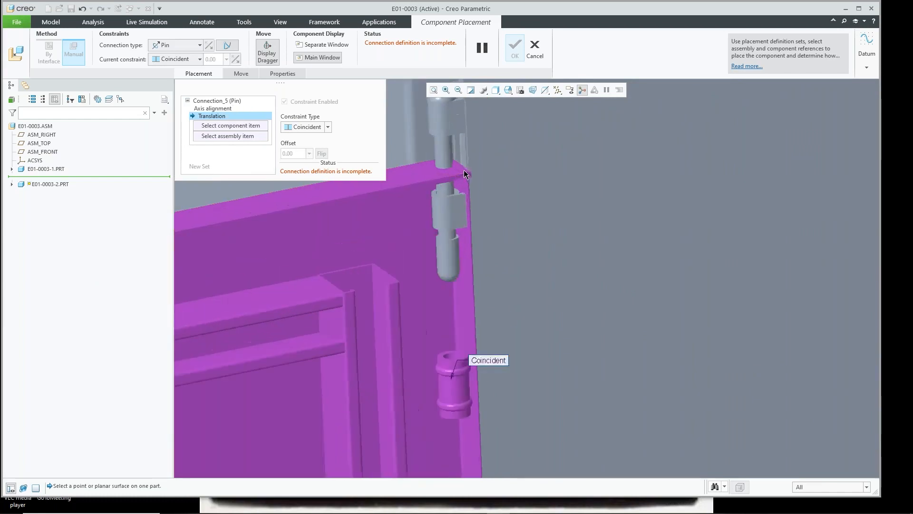
left_click(442, 359)
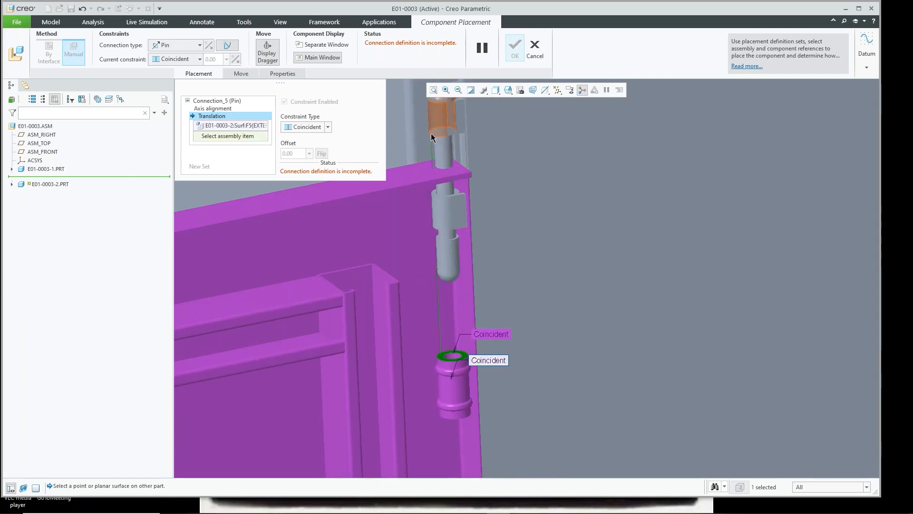
left_click(431, 133)
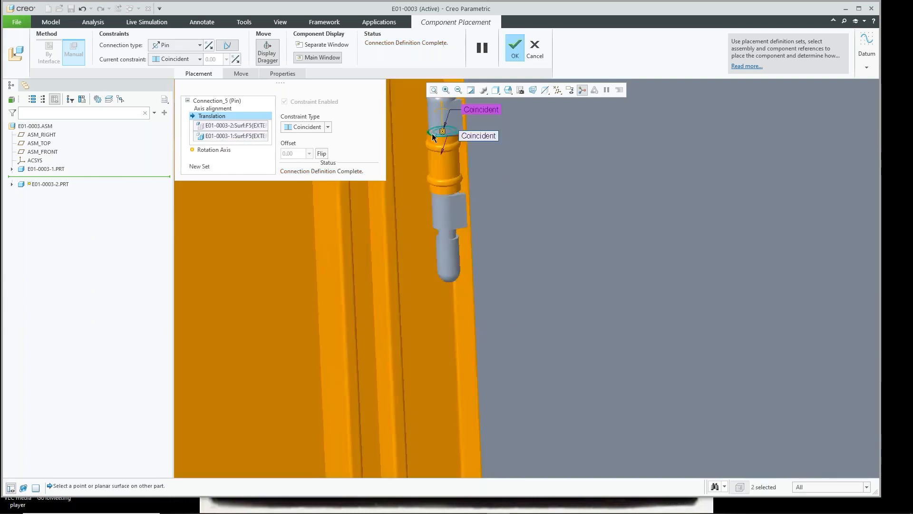
- Swing the door to a partly open position in front of the enclosure and accept the component placement
scroll(494, 215, "up", 1)
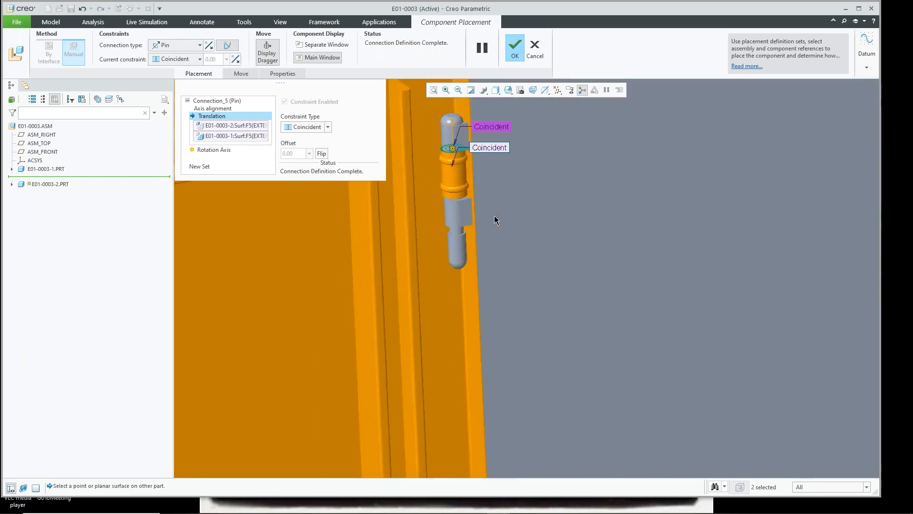
scroll(494, 215, "up", 6)
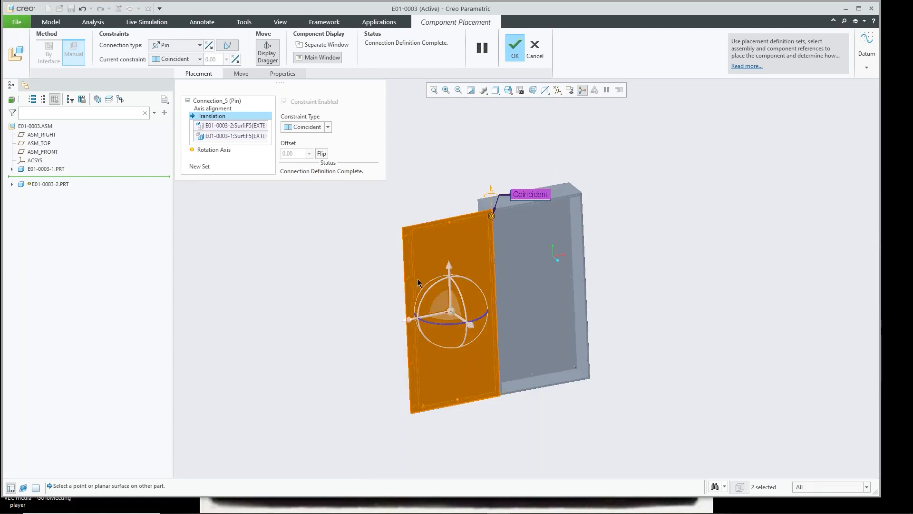
left_click_drag(435, 322, 494, 332)
scroll(610, 233, "down", 2)
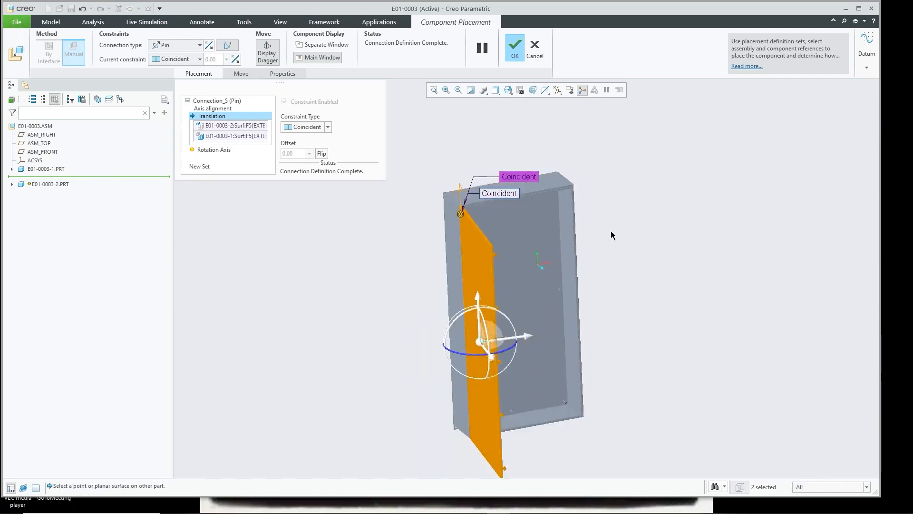
middle_click_drag(599, 296, 612, 276)
left_click(514, 48)
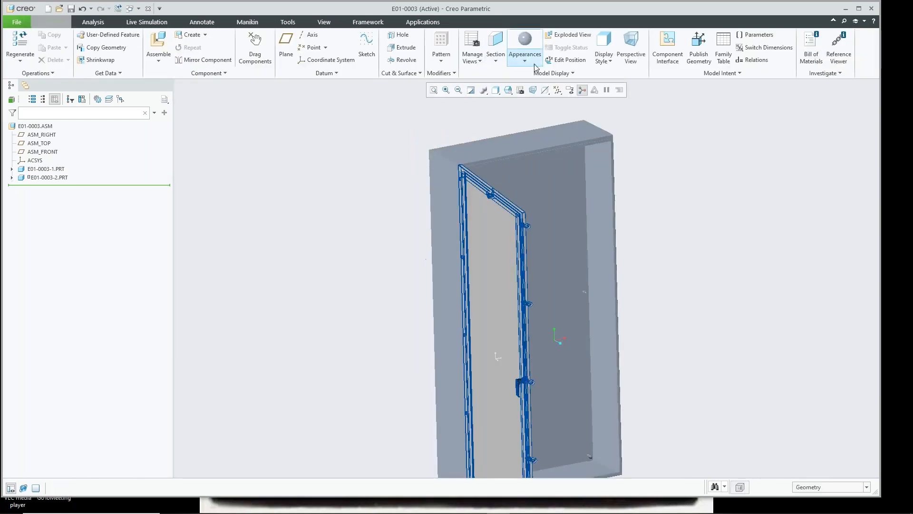
- Test the hinge with Drag Components by swinging the door closer to the enclosure, and end the drag
scroll(505, 175, "up", 2)
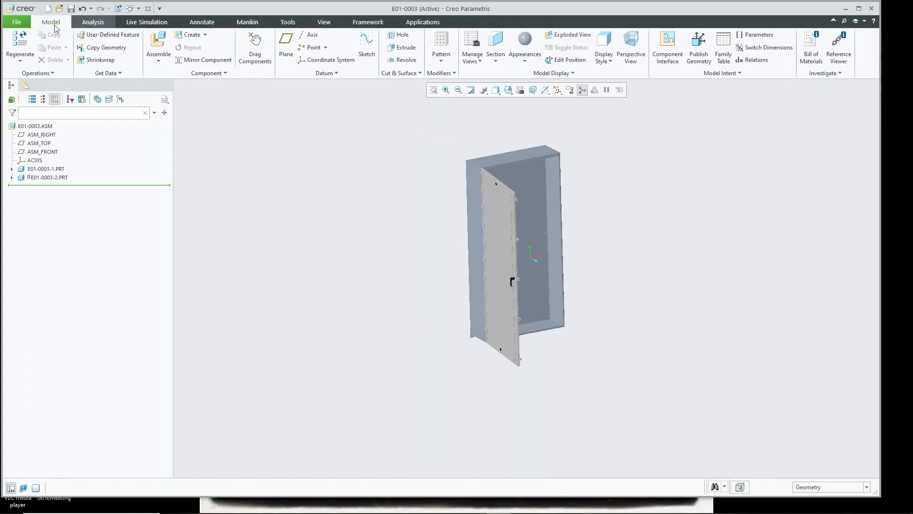
left_click(255, 48)
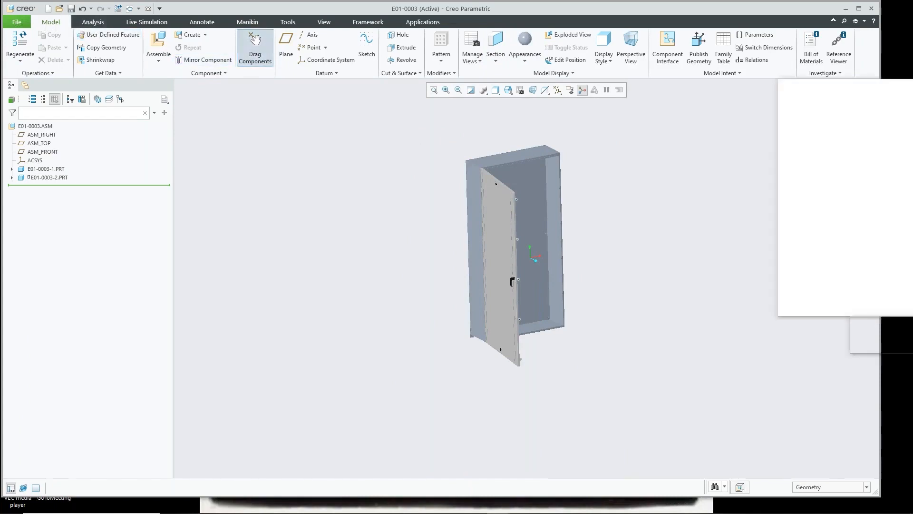
left_click(512, 241)
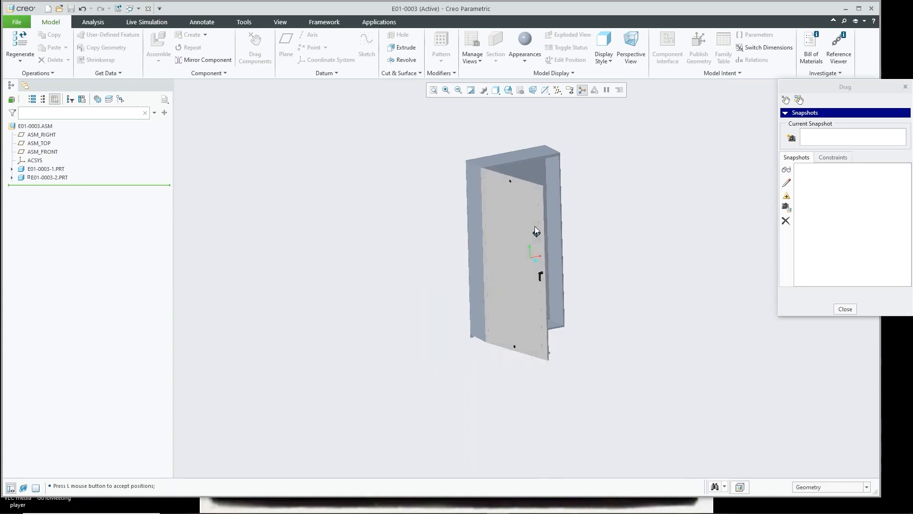
left_click(536, 233)
scroll(616, 168, "down", 2)
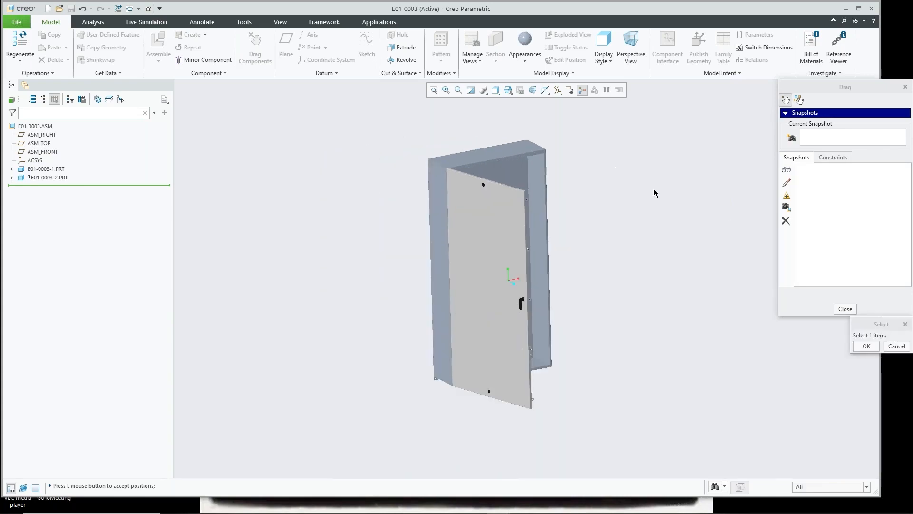
left_click(840, 308)
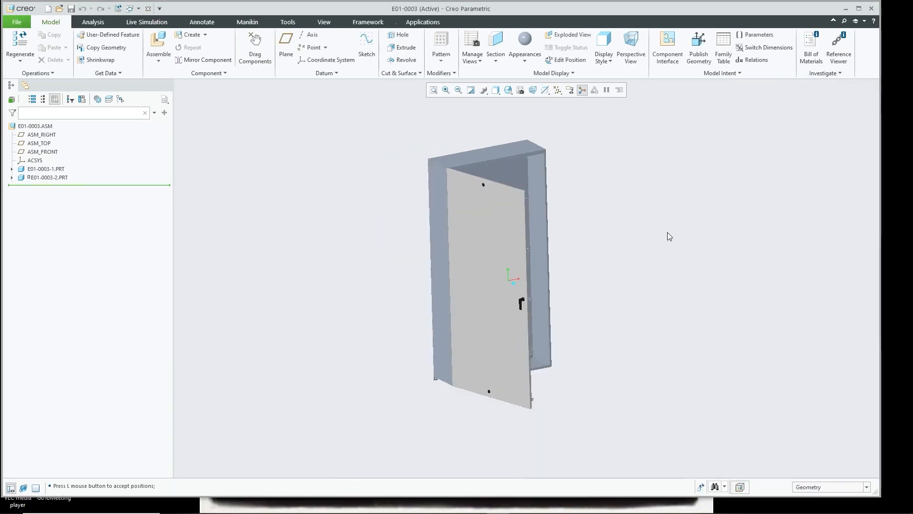
- Edit the door's placement definition and choose the enclosure's upper front rim face and the door's outer face as the rotation axis zero references
left_click(478, 247)
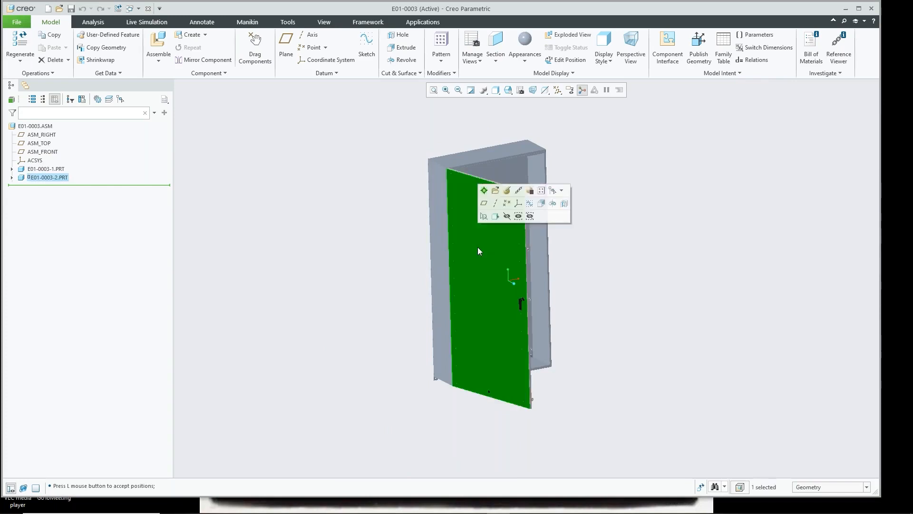
left_click(506, 190)
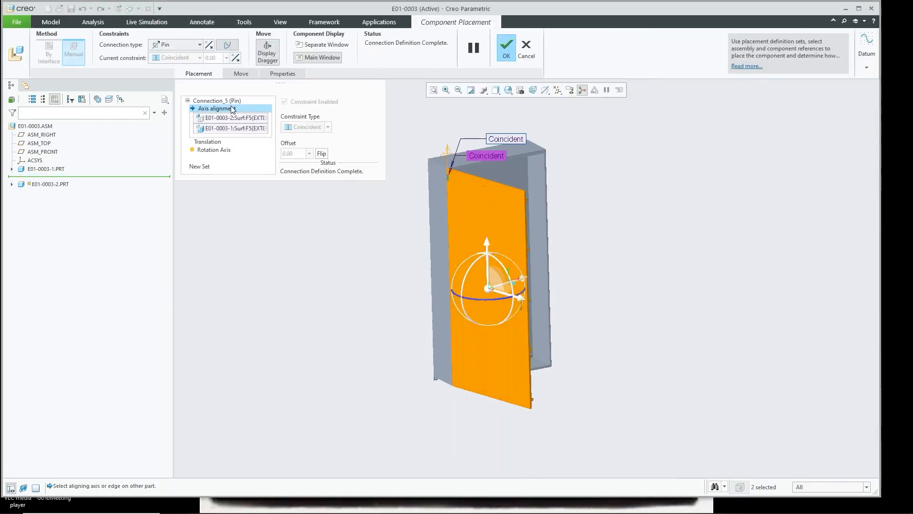
left_click(213, 151)
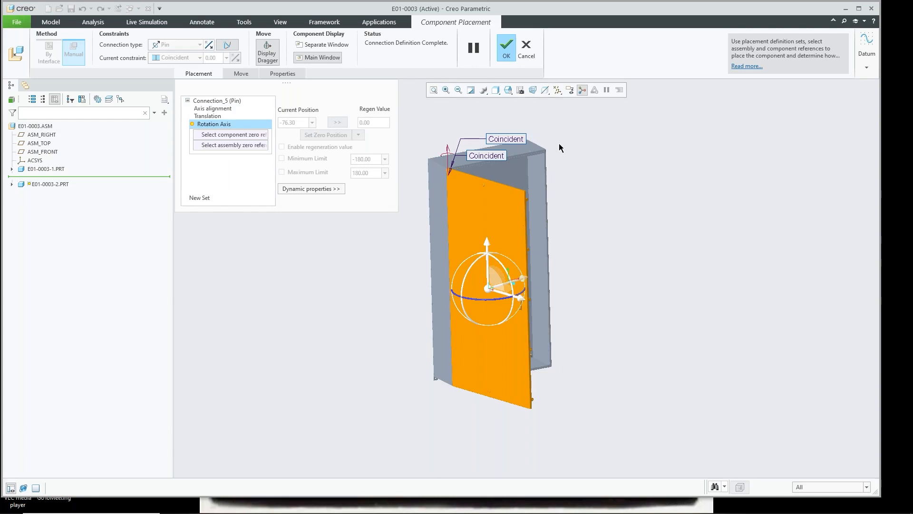
scroll(586, 178, "down", 3)
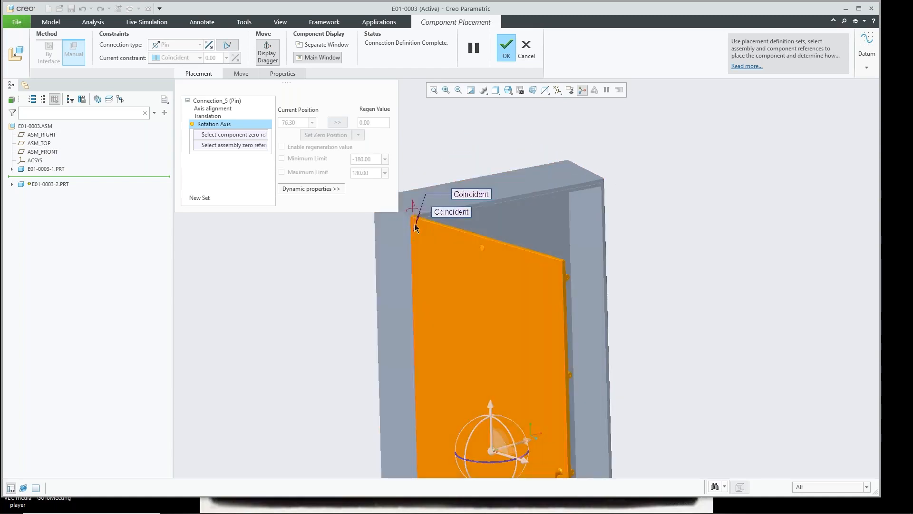
middle_click_drag(544, 232, 583, 174)
scroll(583, 191, "down", 2)
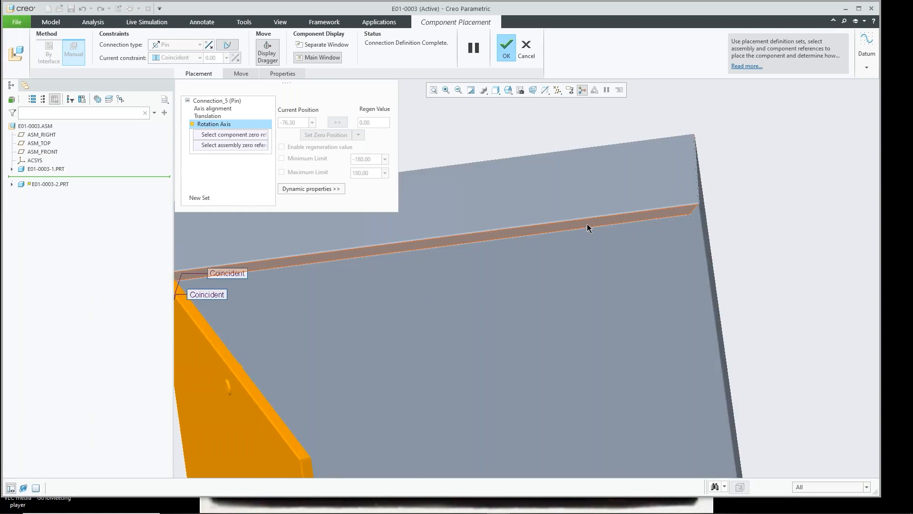
left_click(587, 227)
scroll(622, 233, "up", 3)
mouse_move(636, 240)
middle_mouse_down()
mouse_move(597, 229)
mouse_move(637, 230)
middle_mouse_up()
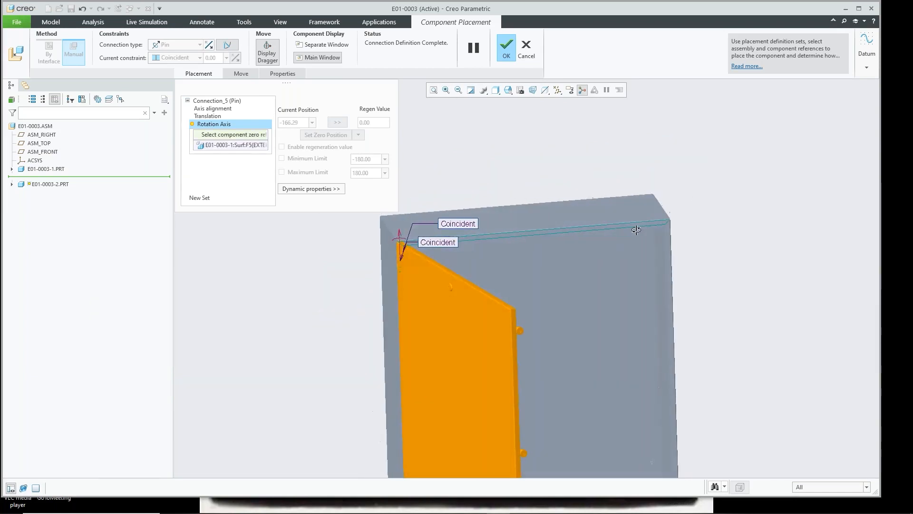
left_click(486, 332)
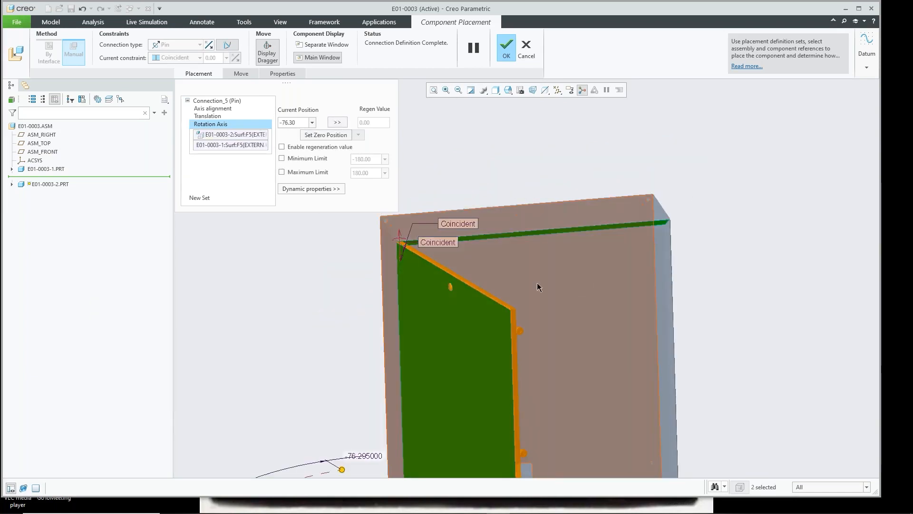
- Try the door's rotation axis at a current position of 149.33 and then at 0
double_click(300, 122)
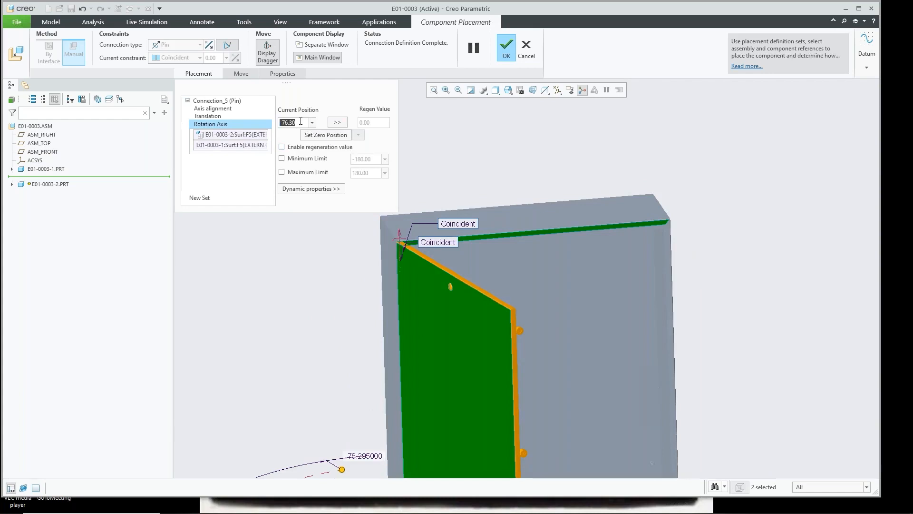
type("149.33")
key("Return")
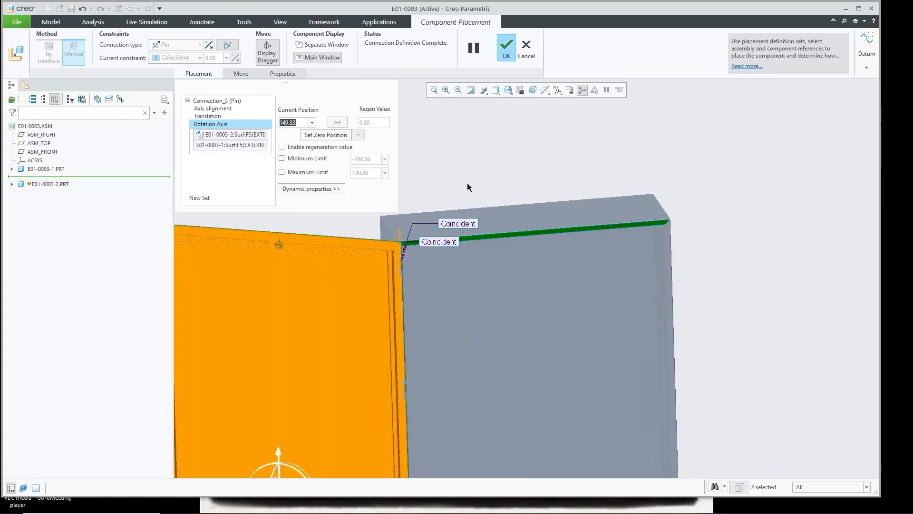
left_click(303, 123)
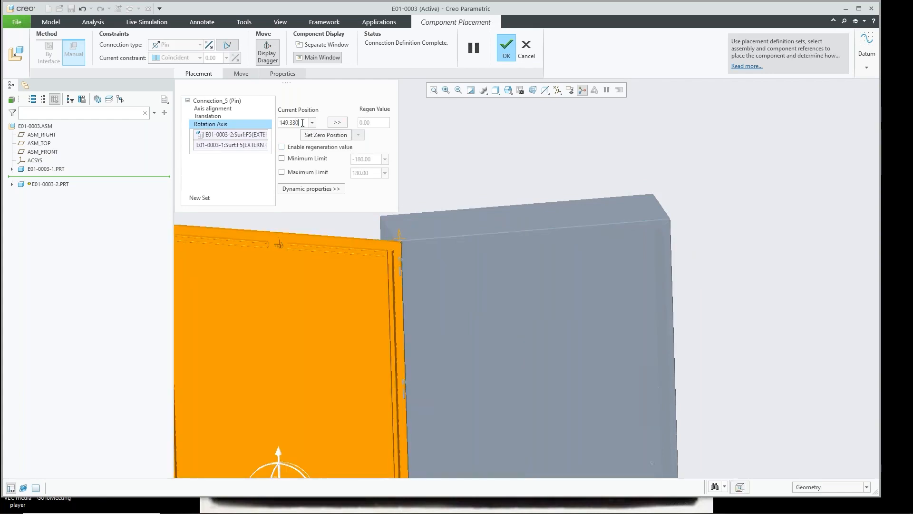
double_click(303, 122)
type("0")
key("Return")
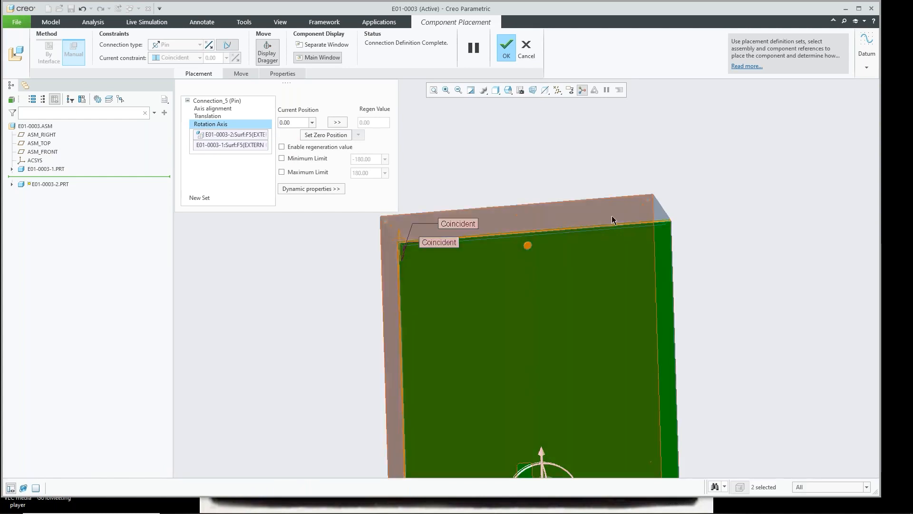
- Swing the door partly open and flip the Pin connection to reverse its positive rotation direction
middle_click_drag(593, 271, 598, 201, "shift")
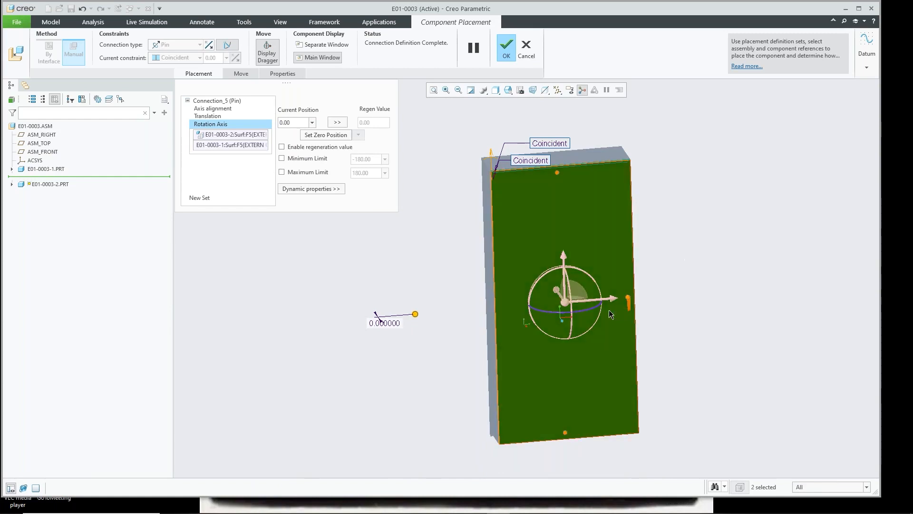
left_click_drag(599, 310, 446, 335)
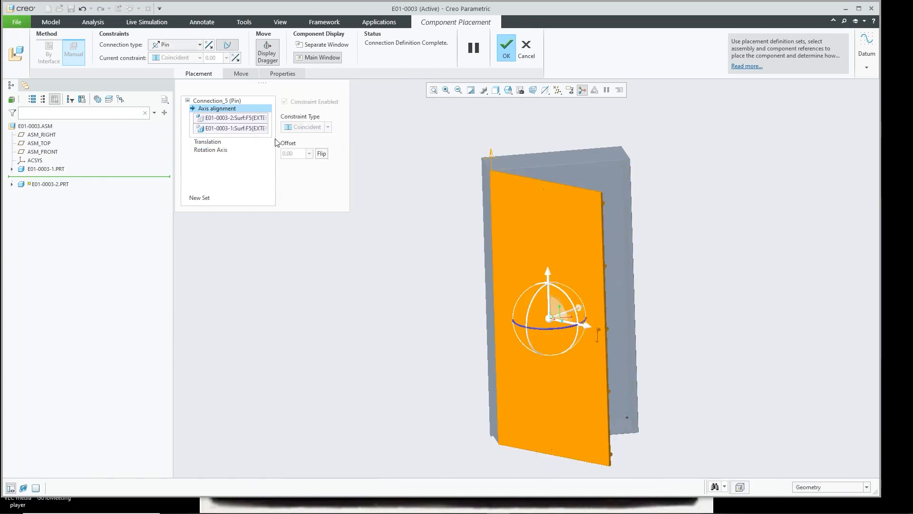
left_click(214, 150)
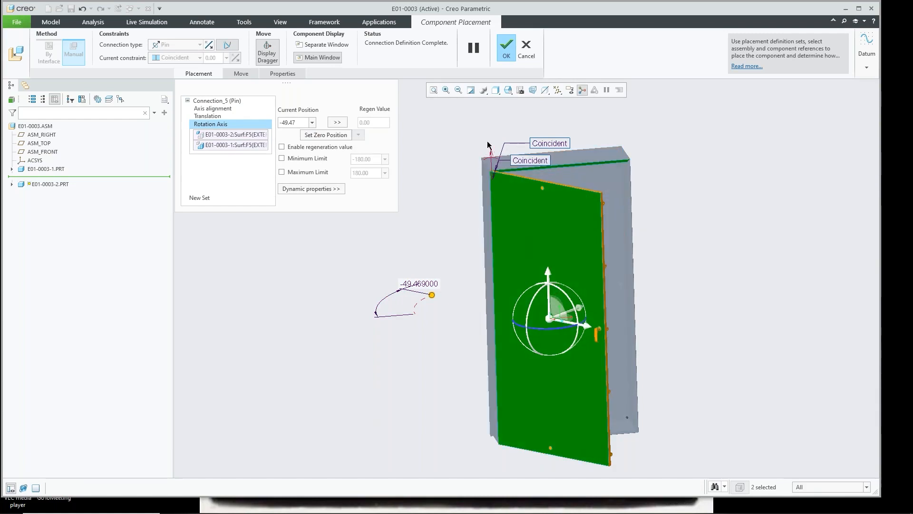
scroll(502, 140, "down", 2)
middle_click_drag(498, 156, 497, 147)
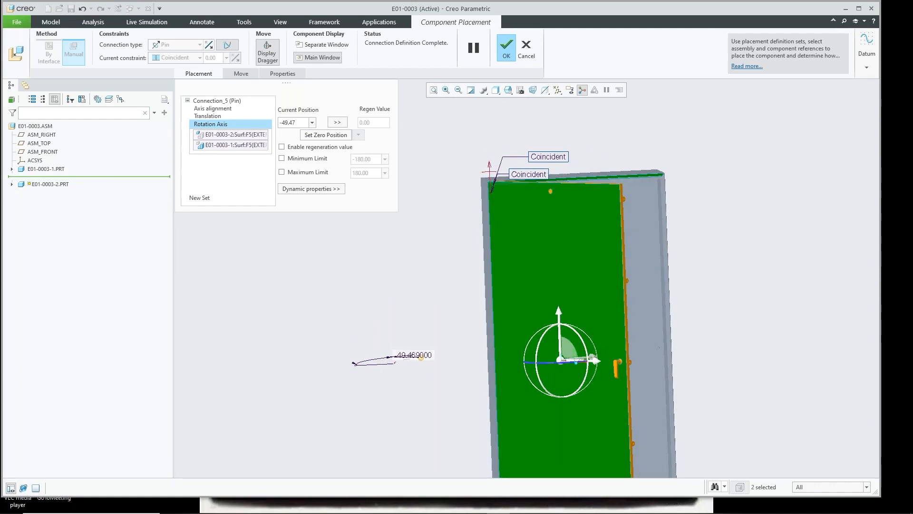
right_click(490, 167)
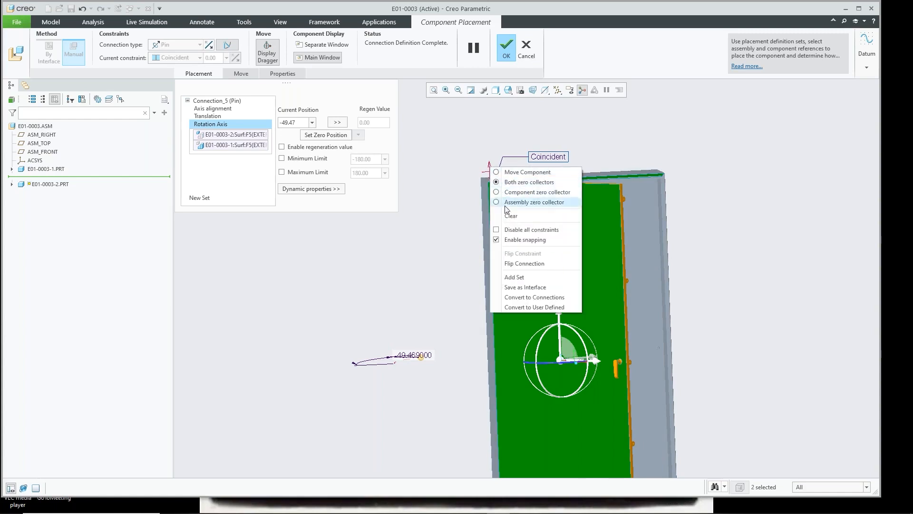
left_click(519, 264)
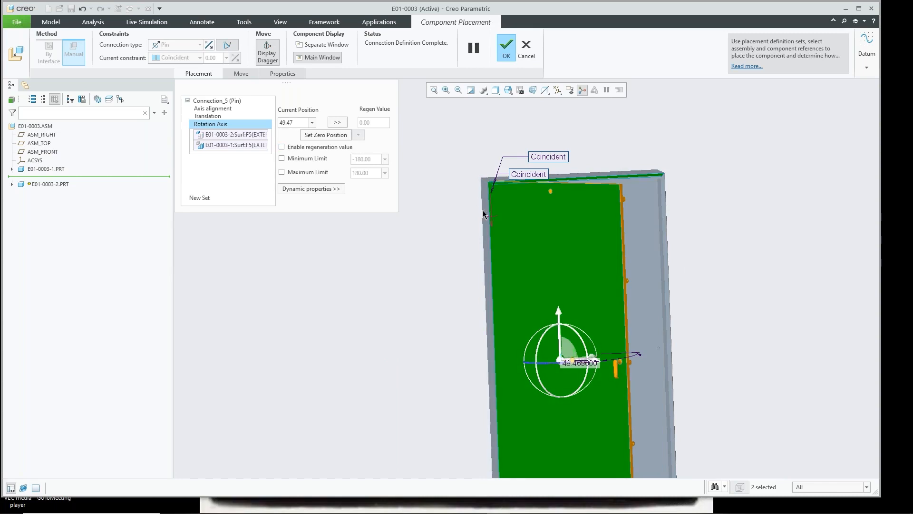
- Set the current position of the door's rotation axis to 40
middle_click_drag(699, 221, 640, 253)
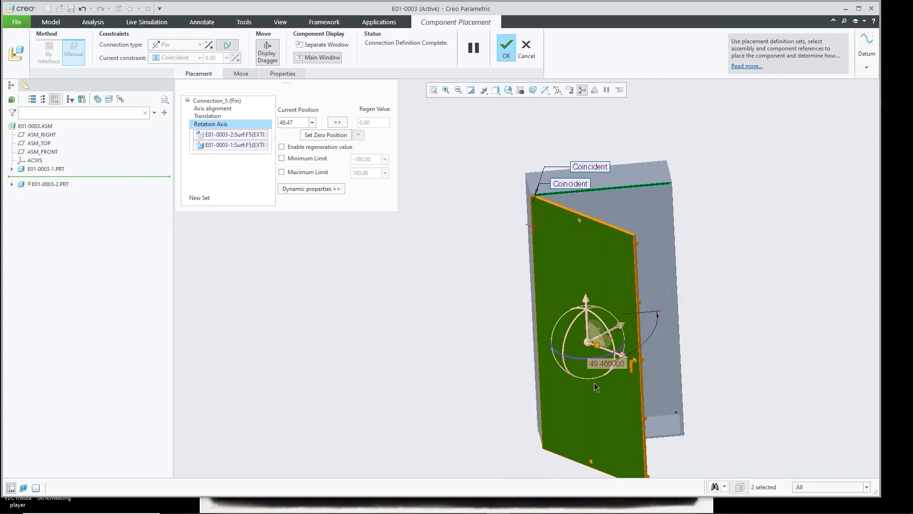
double_click(302, 121)
type("40")
key("Return")
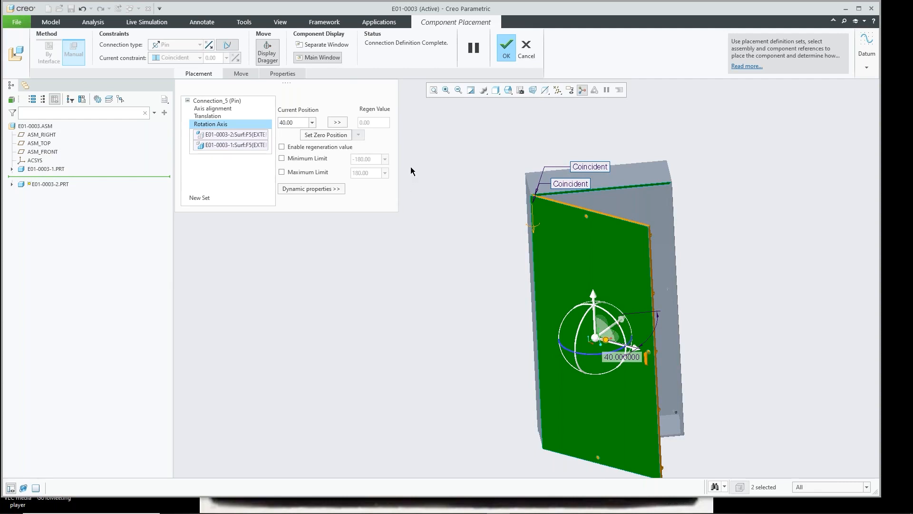
- Limit the door's rotation axis to a minimum of 0 and a maximum of 180 and accept the placement
left_click(282, 159)
double_click(377, 160)
type("0")
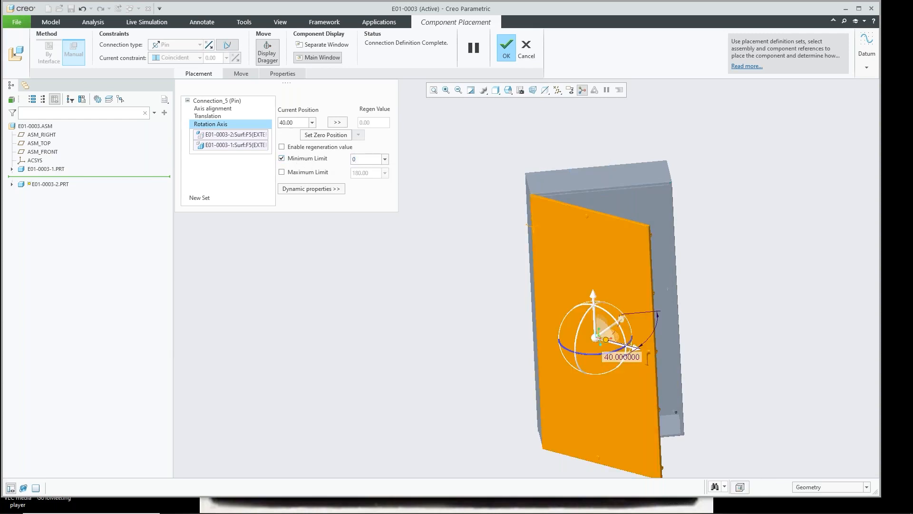
key("Return")
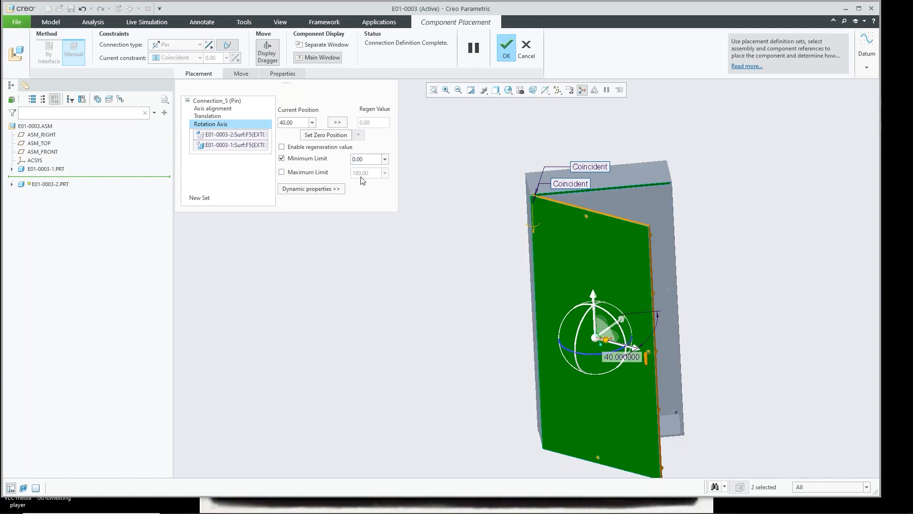
left_click(282, 172)
left_click(507, 50)
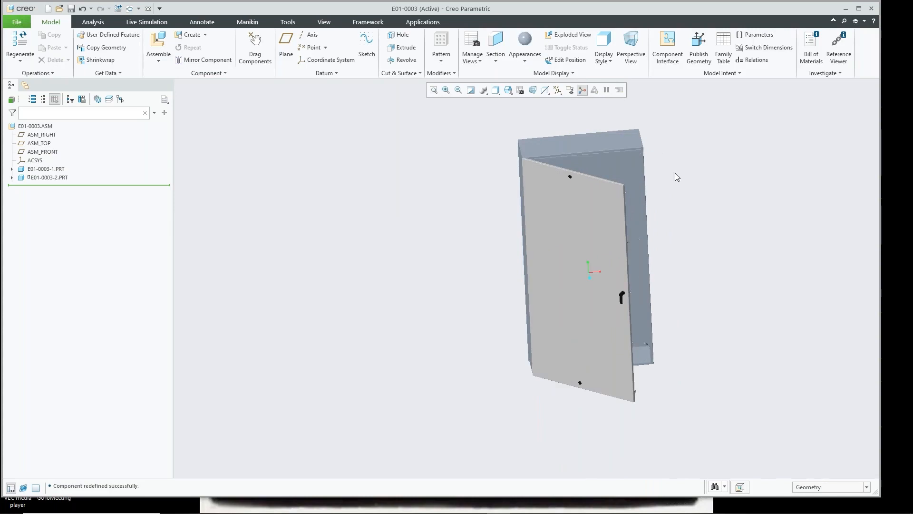
- Swing the door with Drag Components to test its rotation limits
left_click(255, 45)
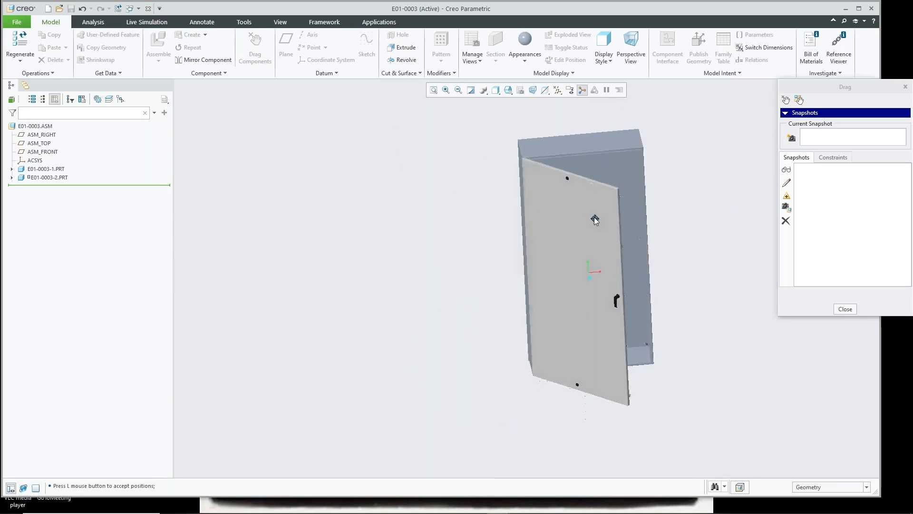
left_click(596, 218)
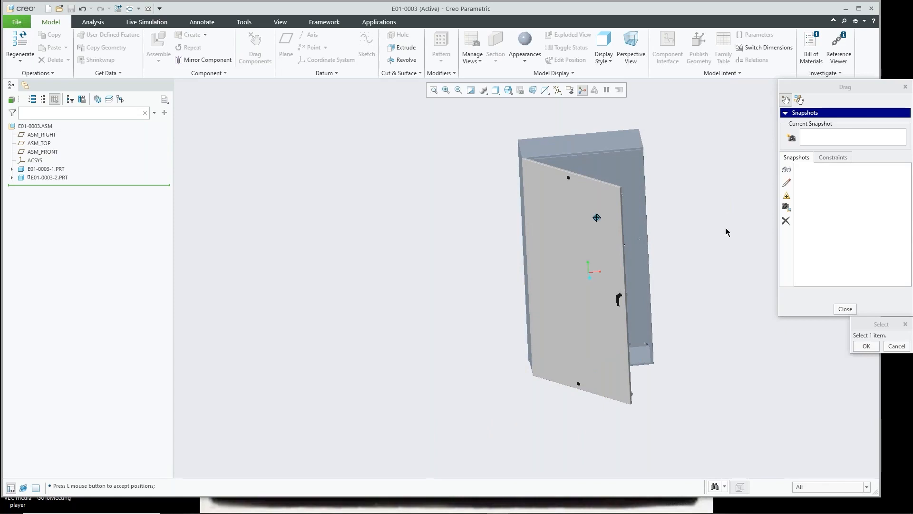
left_click(845, 309)
scroll(688, 132, "down", 1)
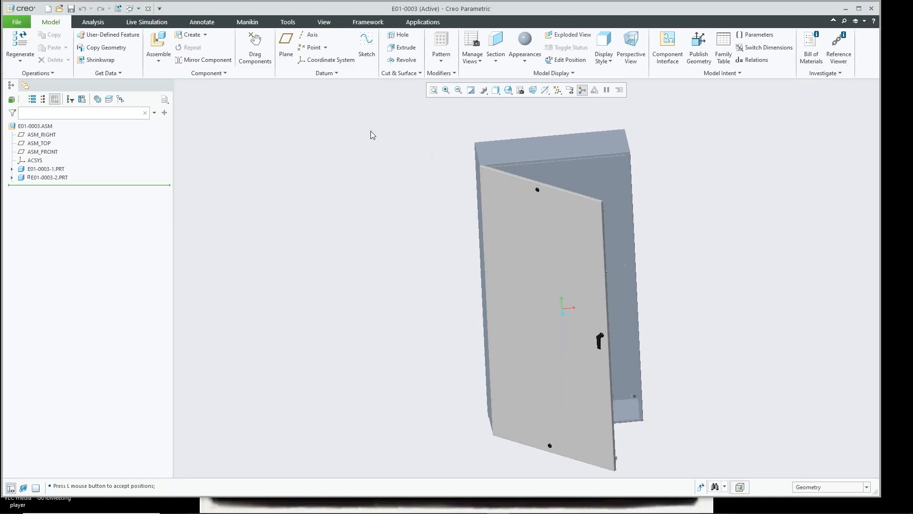
- Edit door E01-0003-2's placement definition and enable the regeneration value of 0 for its rotation axis
left_click(57, 178)
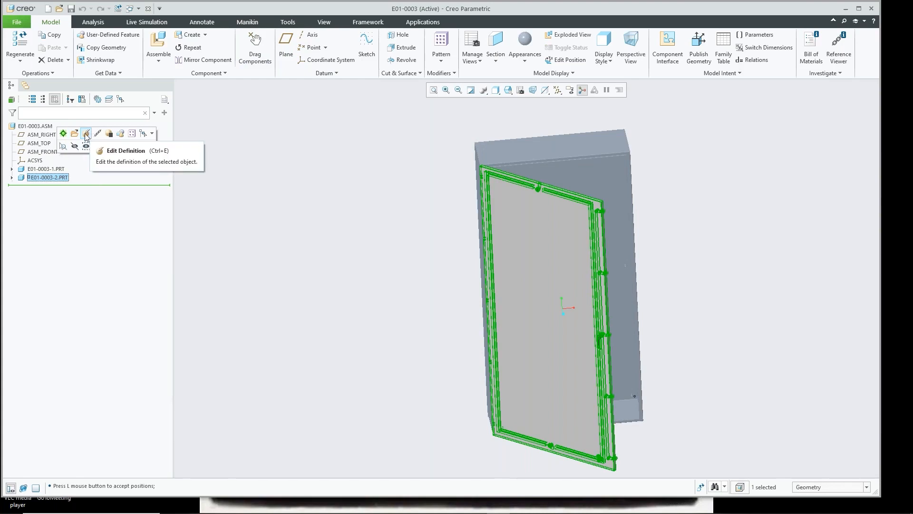
left_click(86, 136)
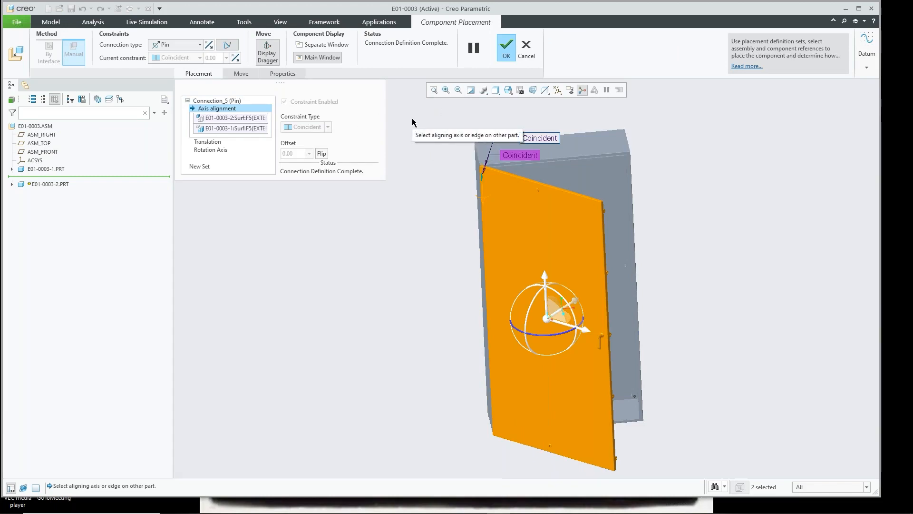
left_click(211, 151)
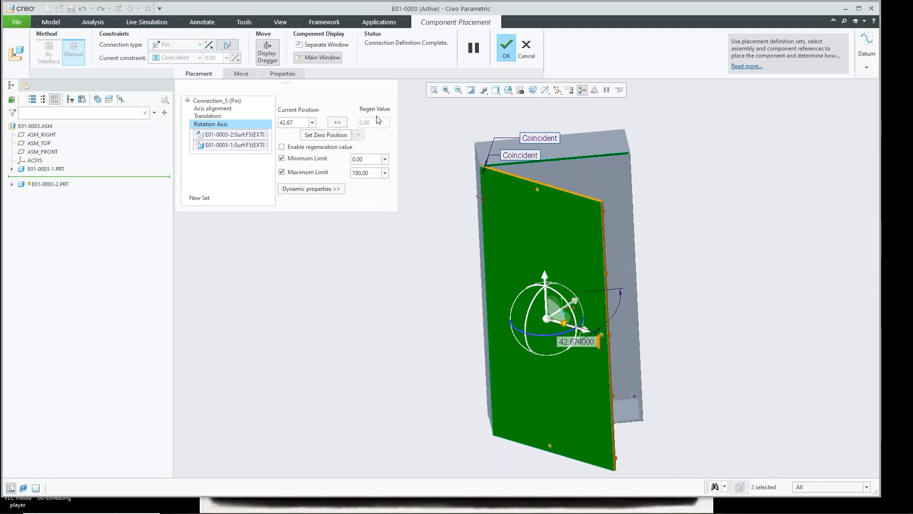
left_click(282, 148)
left_click(506, 49)
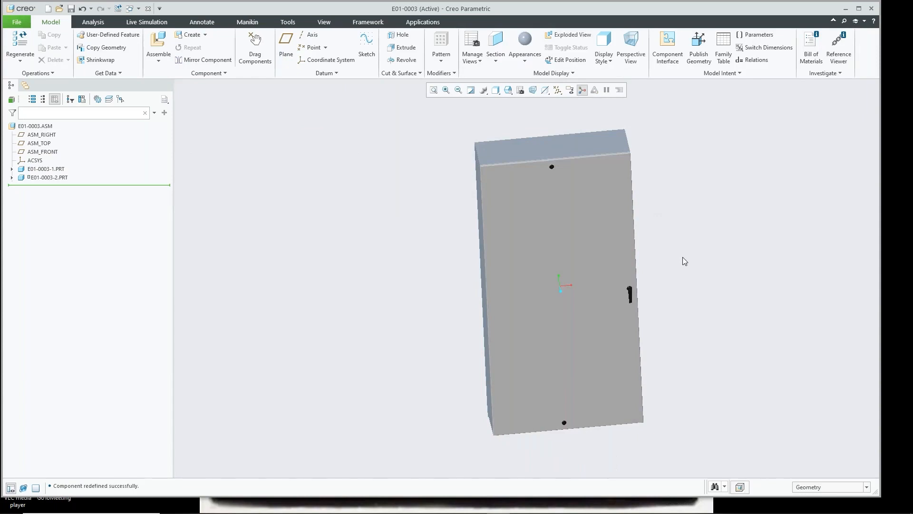
- Swing the door open with Drag Components and regenerate the assembly to test the door's regeneration value
left_click(255, 48)
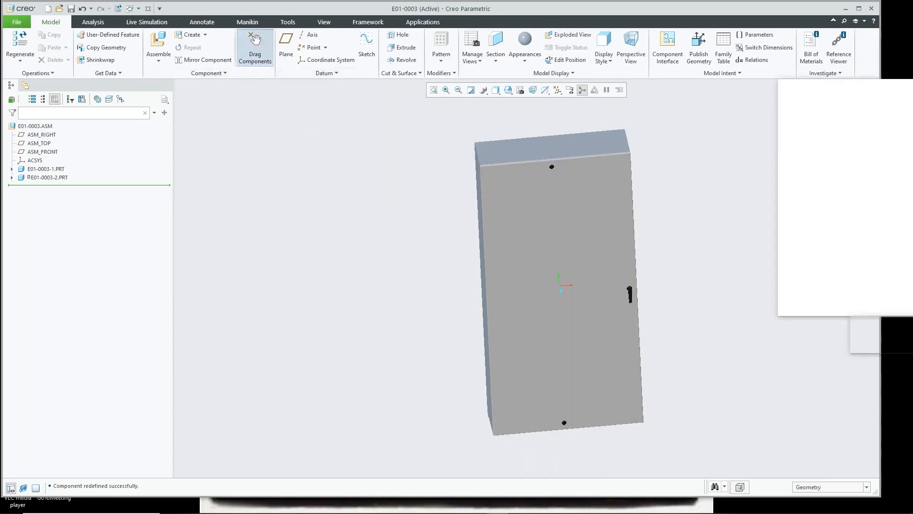
left_click(522, 241)
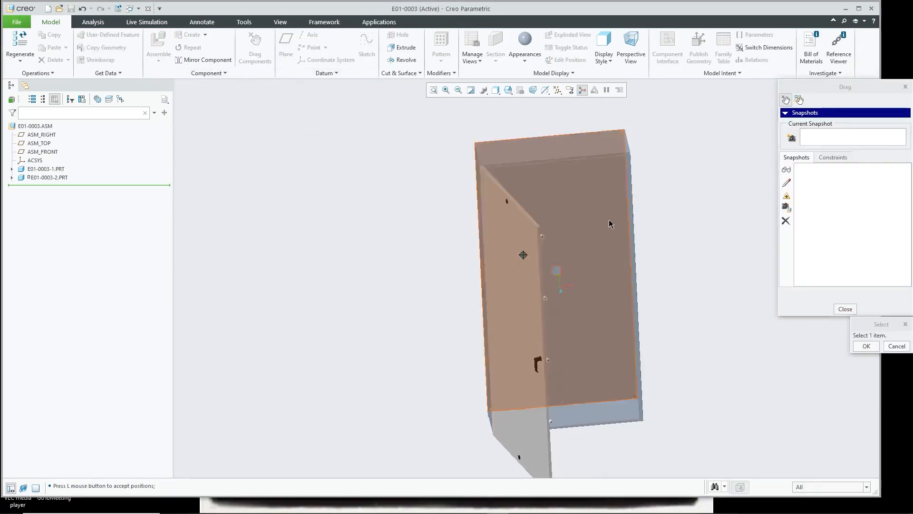
left_click(846, 309)
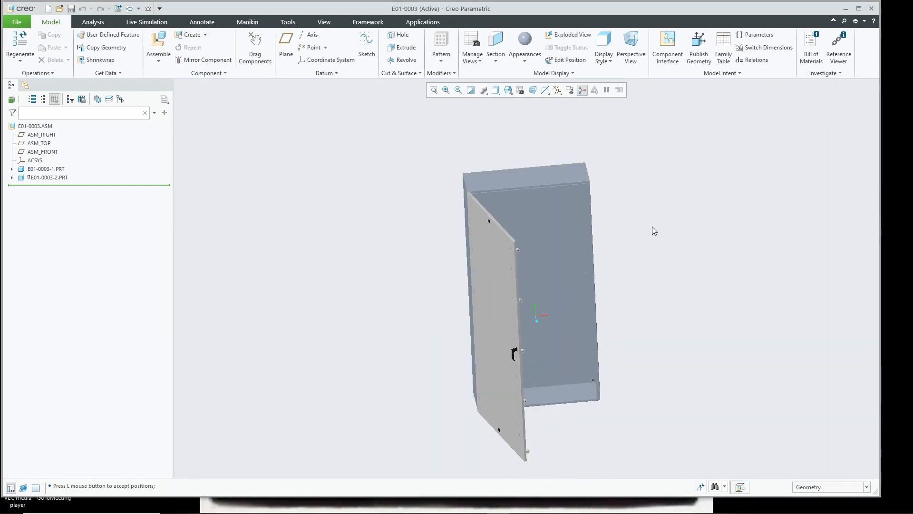
middle_click_drag(652, 227, 665, 218)
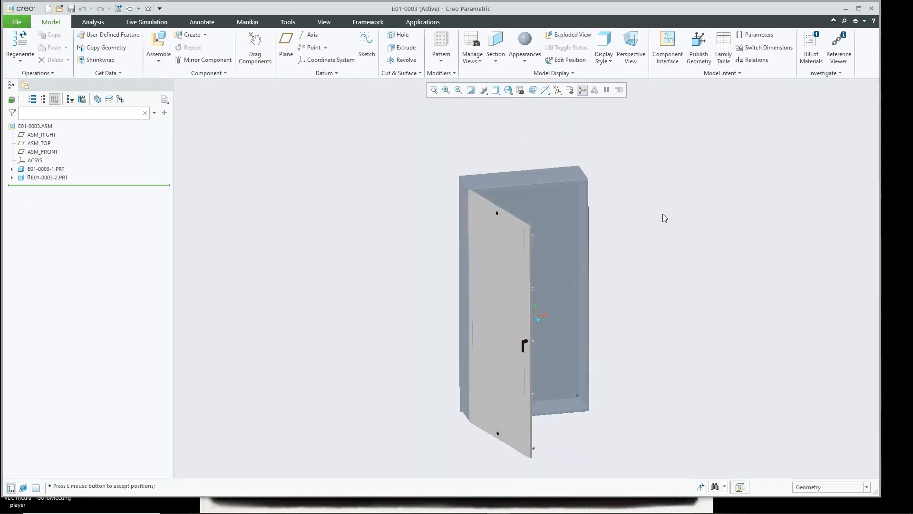
key("ctrl+g")
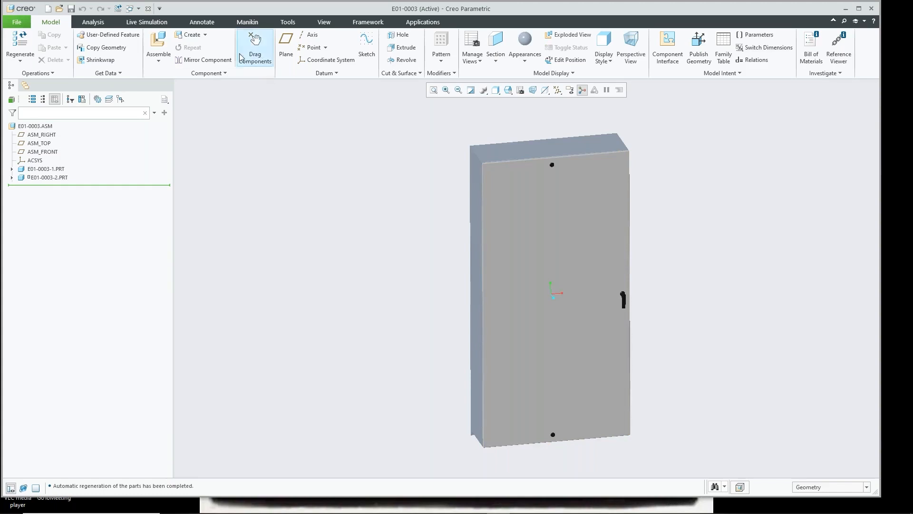
- Redefine the door's placement with the rotation axis regeneration value disabled
left_click(53, 178)
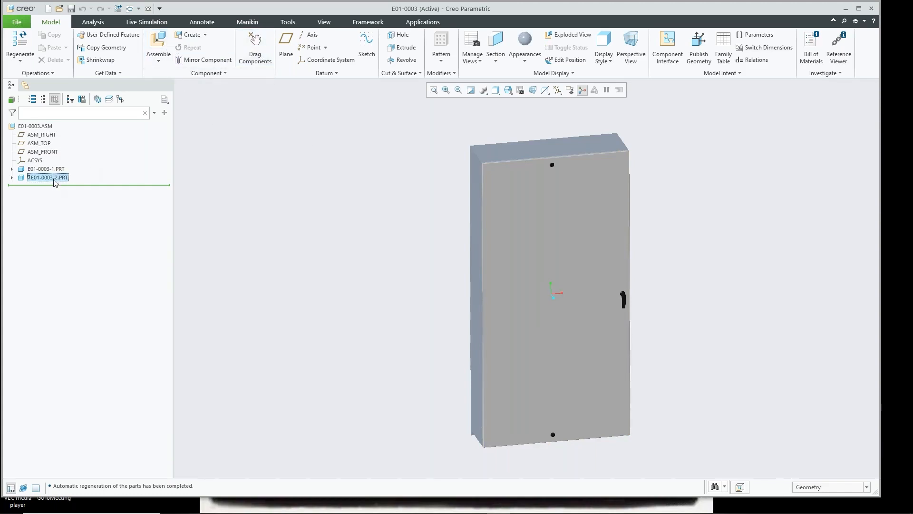
left_click(95, 137)
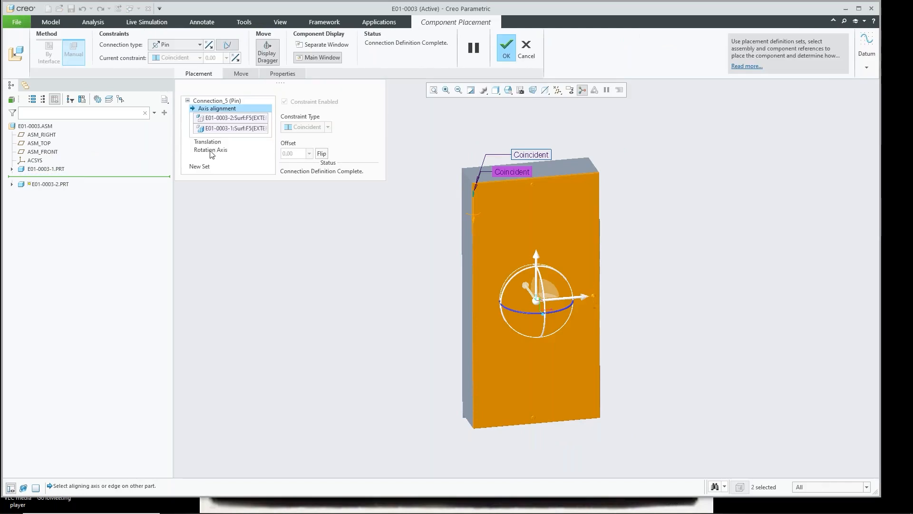
left_click(210, 150)
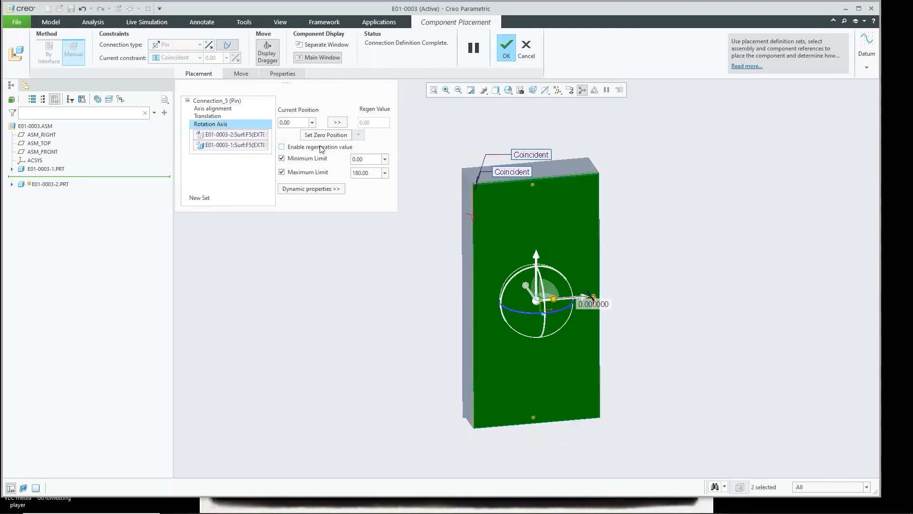
left_click(503, 46)
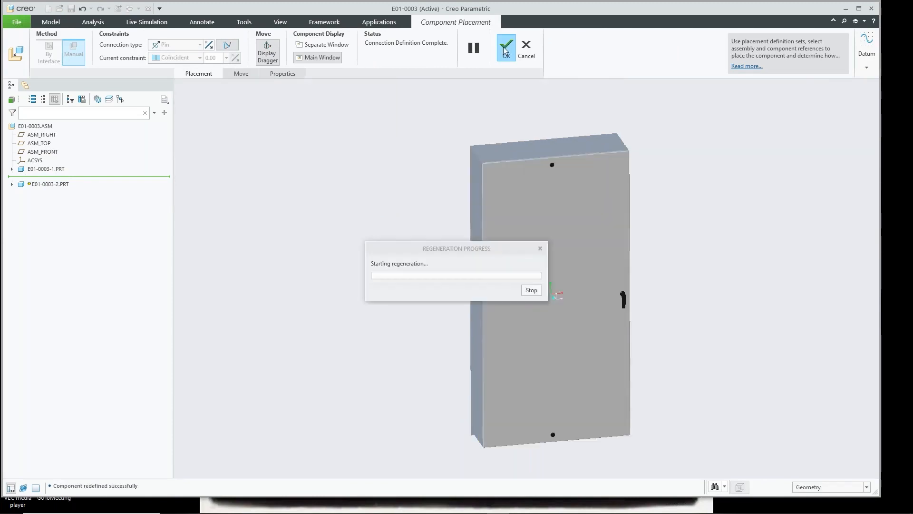
- Swing the door partly open and regenerate the assembly to test it without a regeneration value
left_click(255, 48)
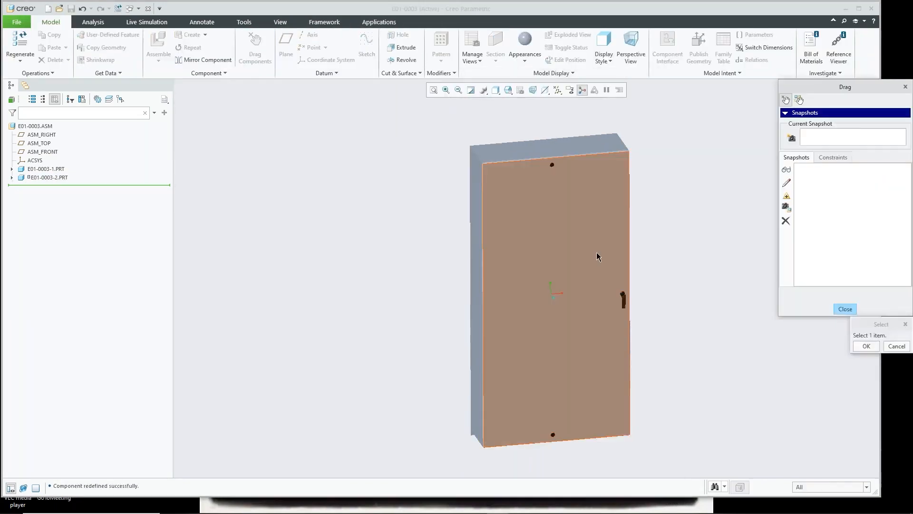
left_click(597, 254)
left_click(563, 289)
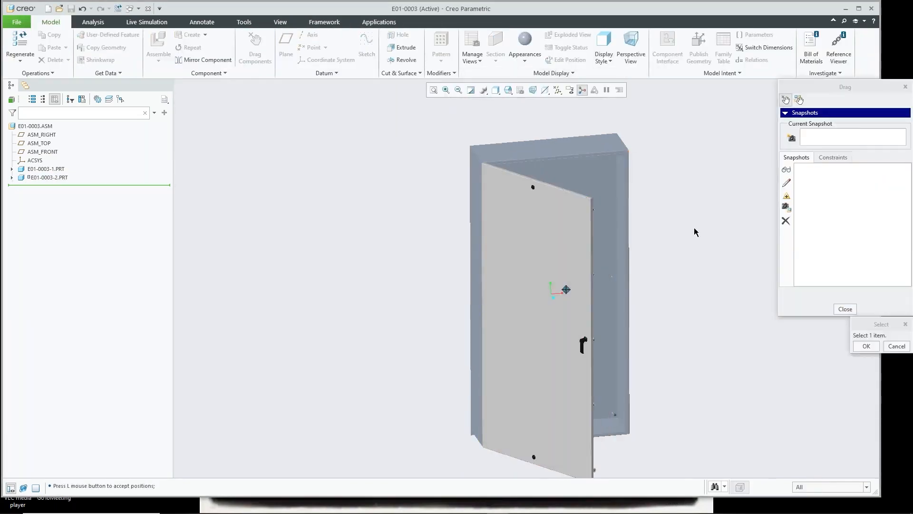
left_click(844, 309)
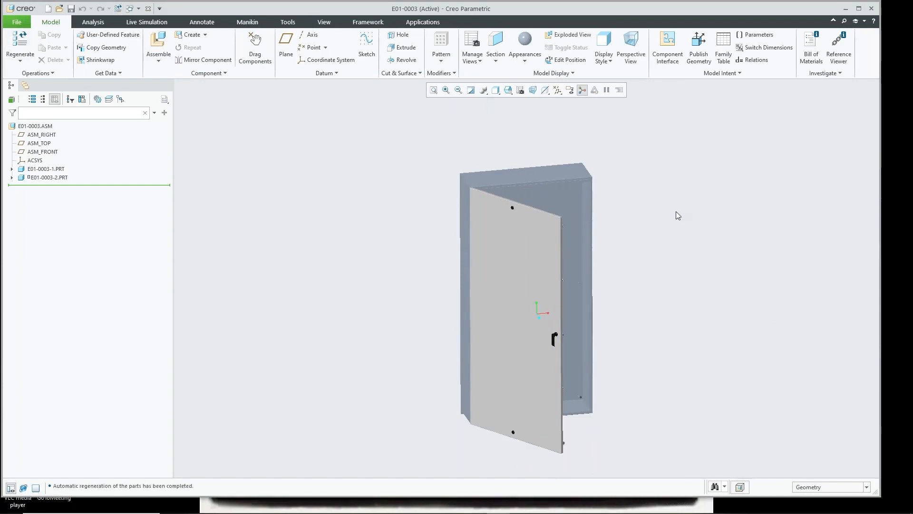
- Examine the partly open door, its hinge side and the enclosure's upper edge from several directions
mouse_move(629, 321)
middle_mouse_down()
mouse_move(623, 310)
mouse_move(554, 307)
mouse_move(593, 314)
middle_mouse_up()
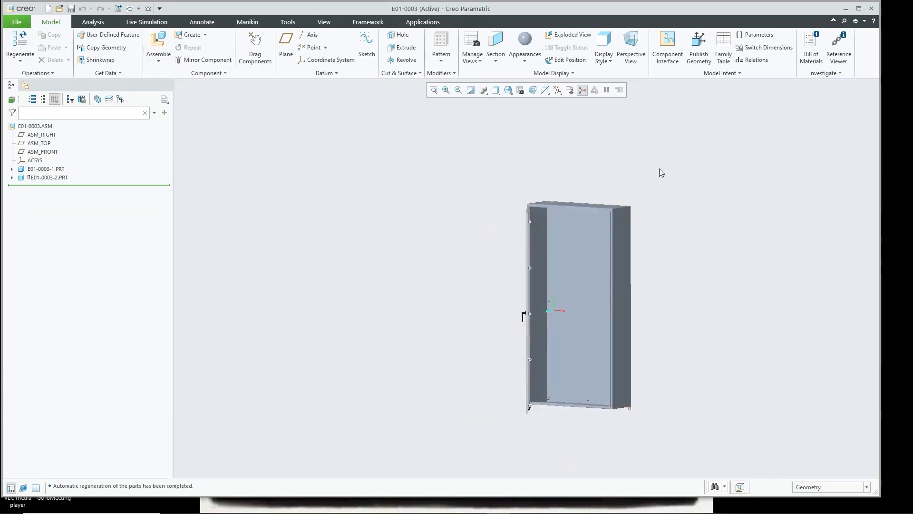
middle_click_drag(658, 171, 661, 188)
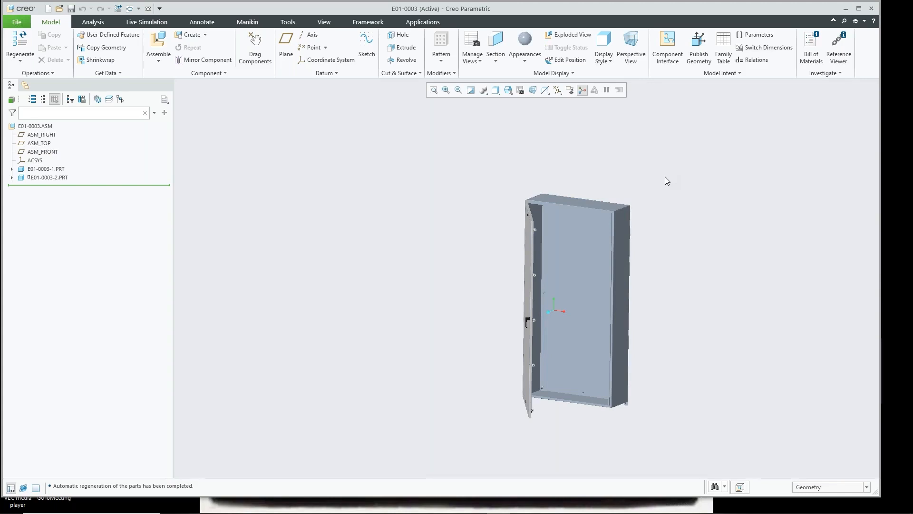
scroll(522, 216, "down", 3)
middle_click_drag(520, 215, 557, 191)
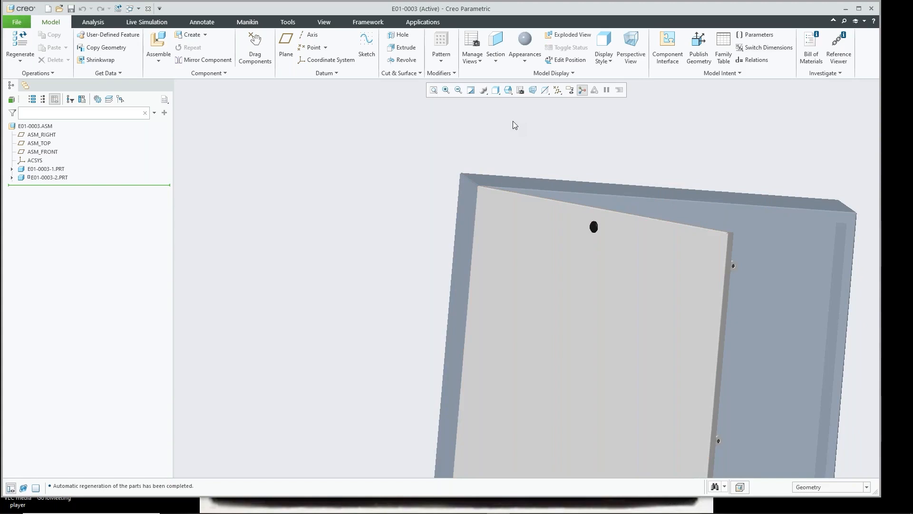
scroll(544, 175, "up", 2)
scroll(572, 177, "up", 3)
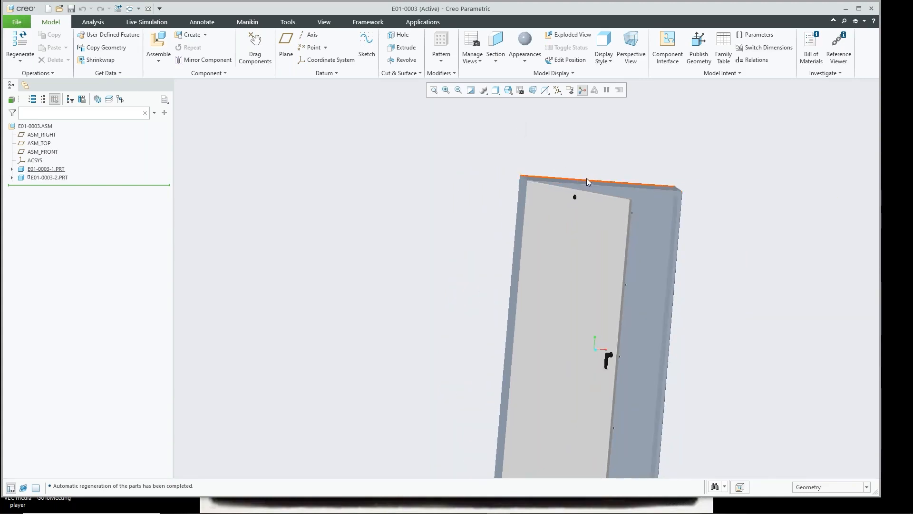
middle_click_drag(618, 235, 575, 188, "shift")
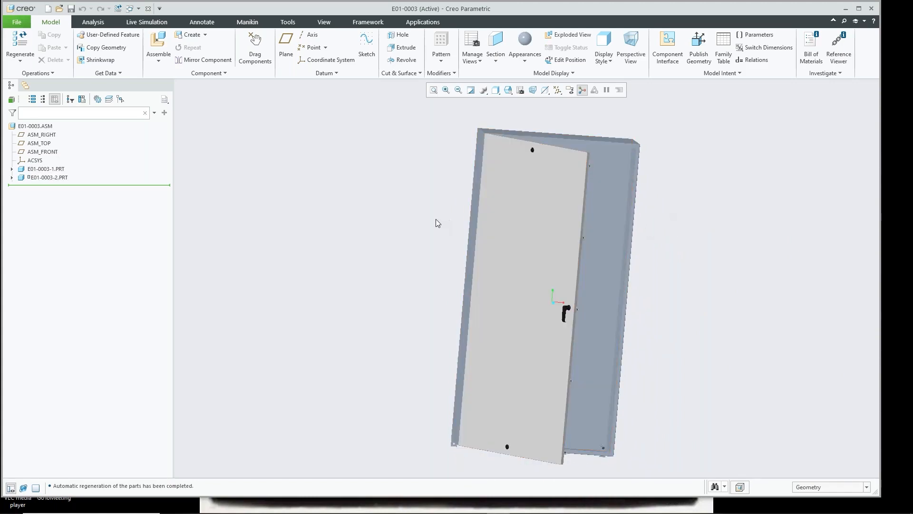
middle_click_drag(404, 198, 398, 194)
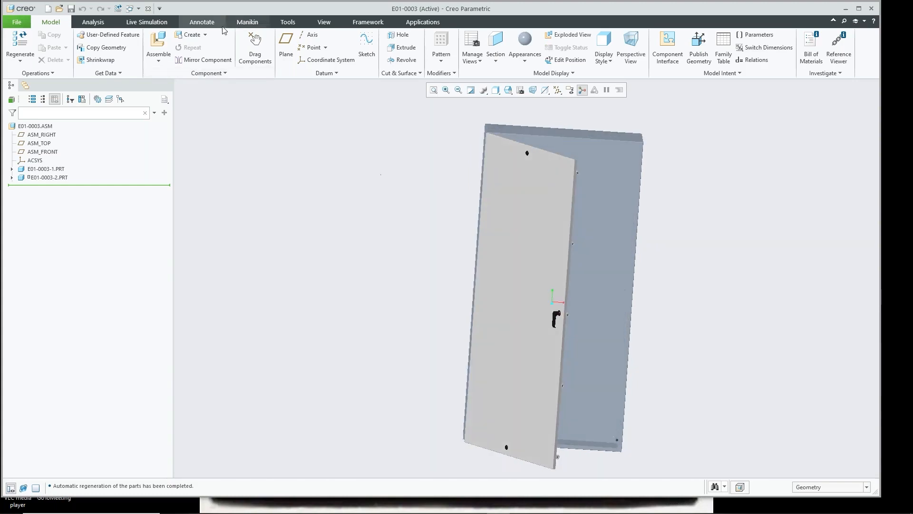
- Close the enclosure assembly and erase all objects that are not displayed from the session
left_click(149, 10)
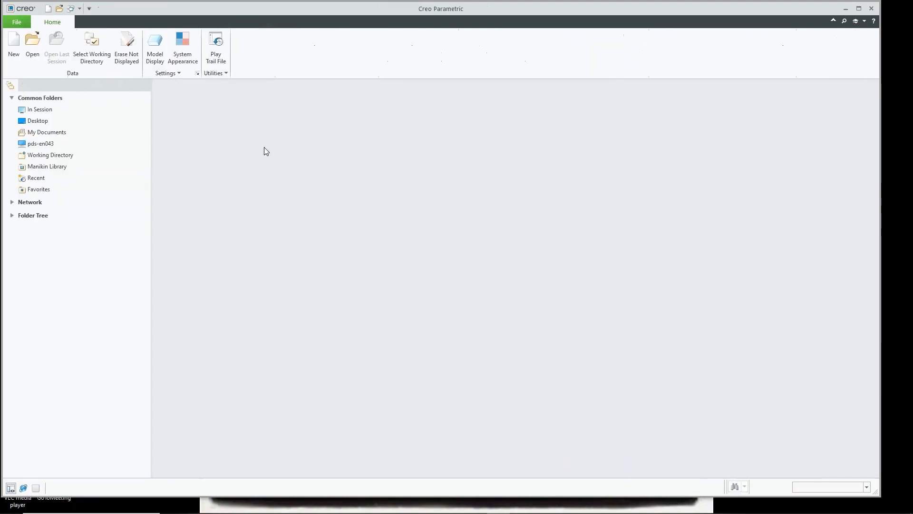
left_click(127, 48)
left_click(463, 340)
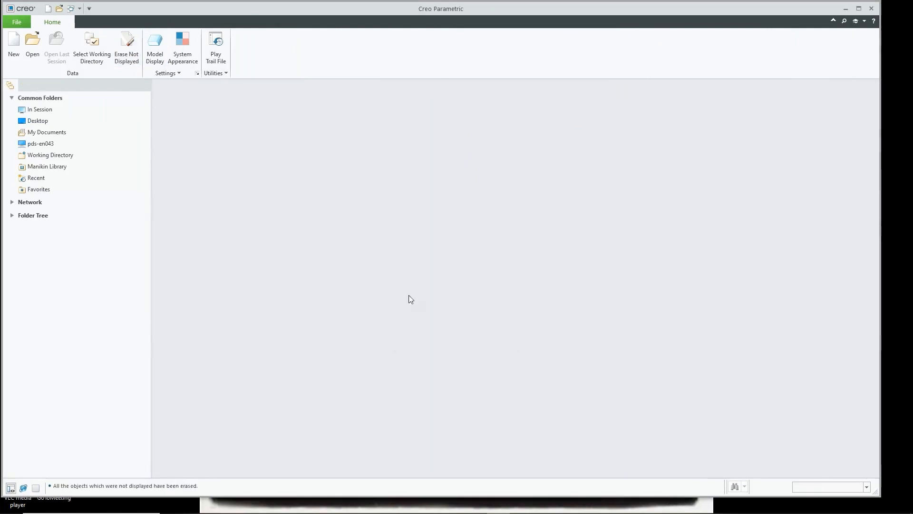
- Open gear.asm from the 02-Gears folder in Mechanism
left_click(33, 45)
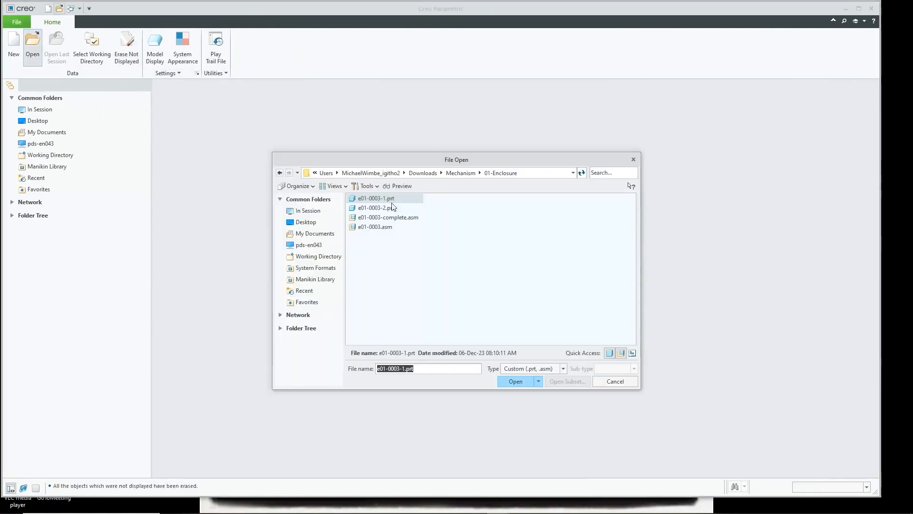
left_click(471, 172)
double_click(374, 209)
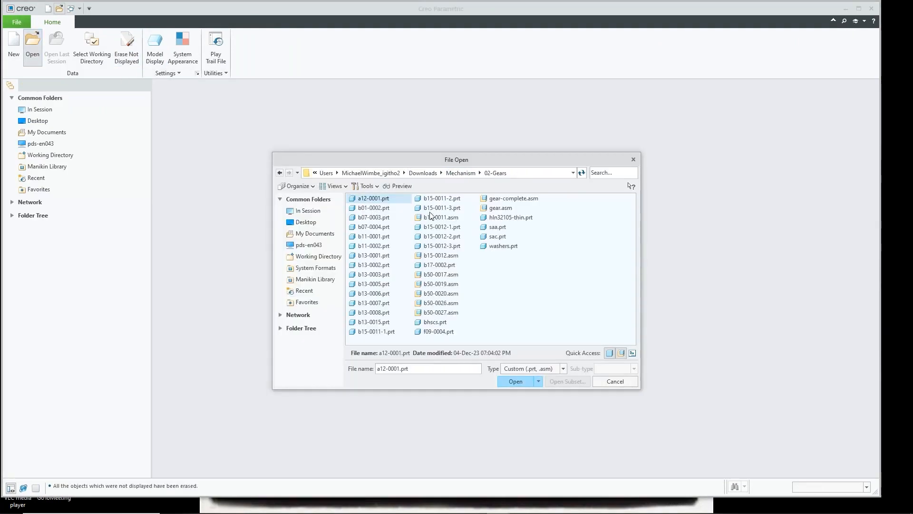
left_click(499, 210)
double_click(501, 209)
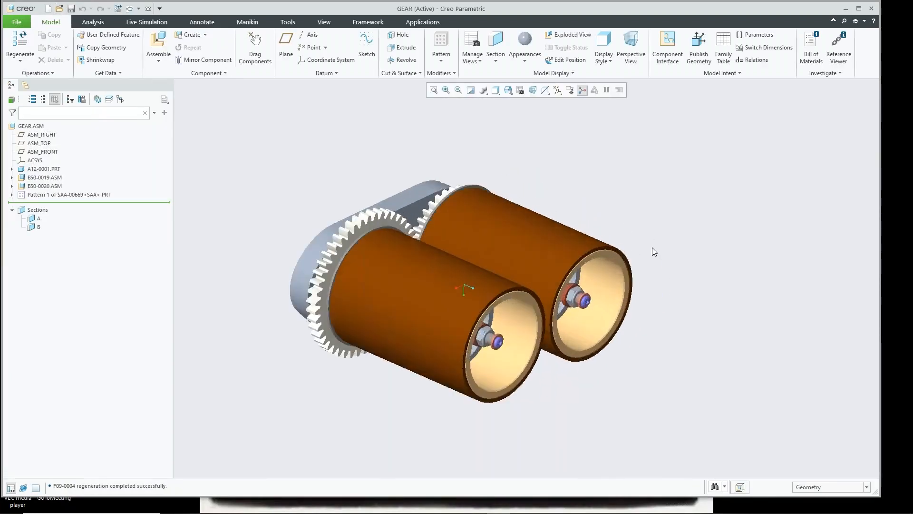
- Open the B50-0019.ASM roller subassembly from the gear assembly in its own window
scroll(614, 250, "up", 3)
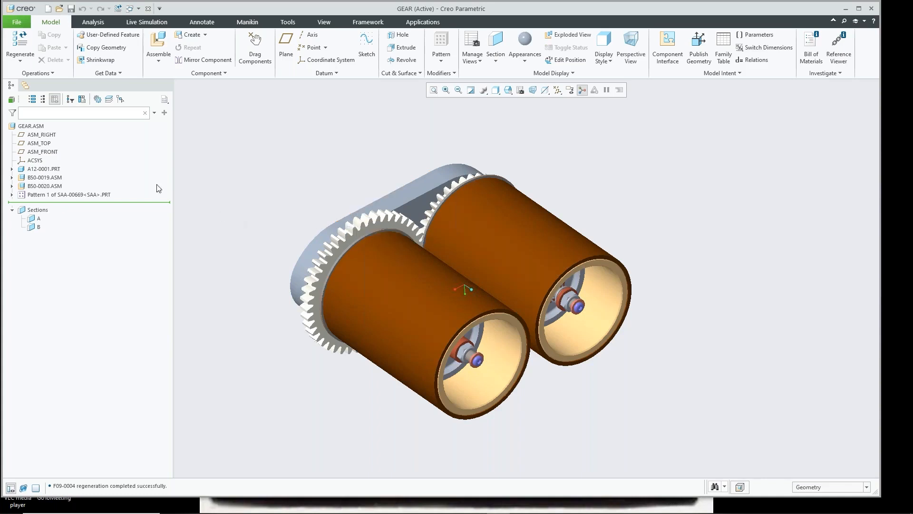
left_click(45, 177)
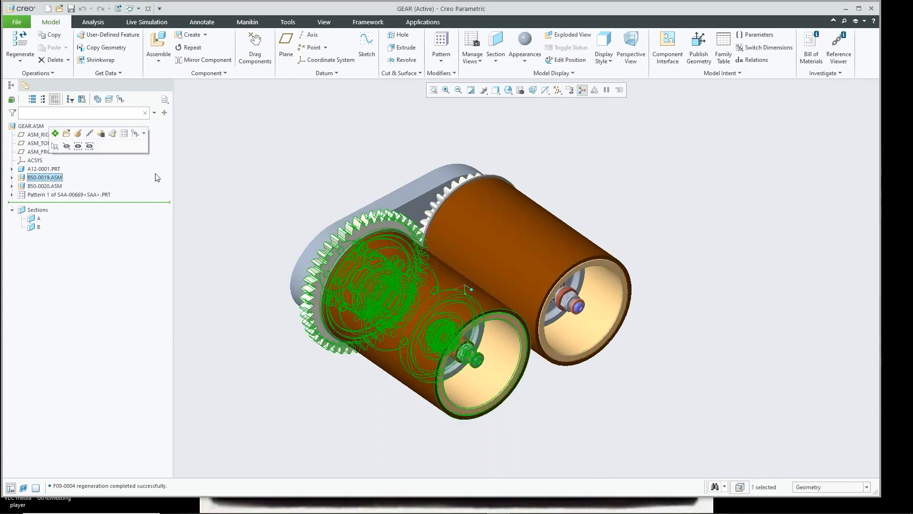
left_click(67, 134)
- Test the gear's movement in B50-0019.ASM with Drag Components, and close the subassembly to return to GEAR.ASM
middle_click_drag(442, 255, 402, 241)
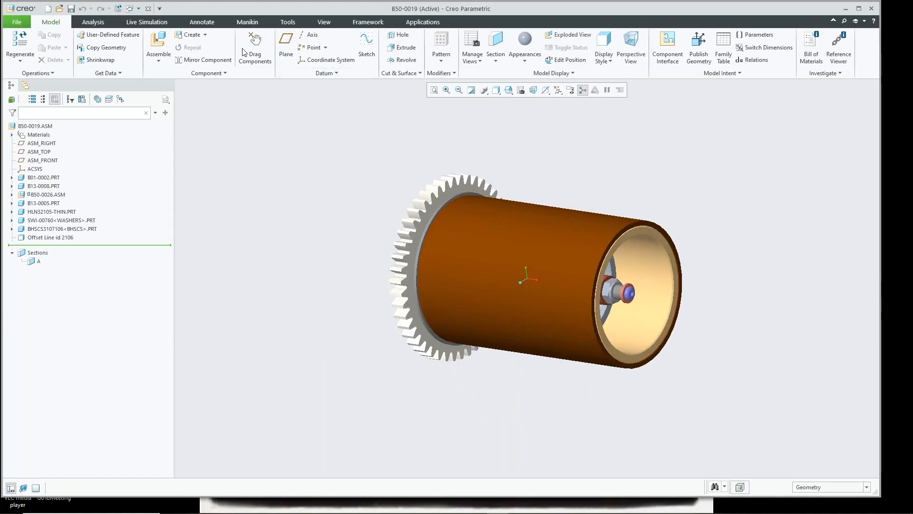
left_click(255, 40)
left_click(427, 198)
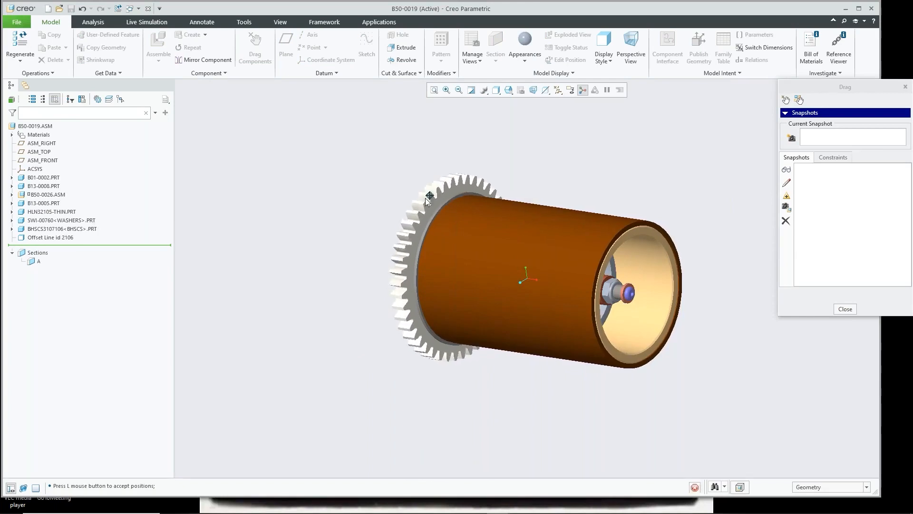
left_click(416, 210)
middle_click_drag(369, 199, 391, 201)
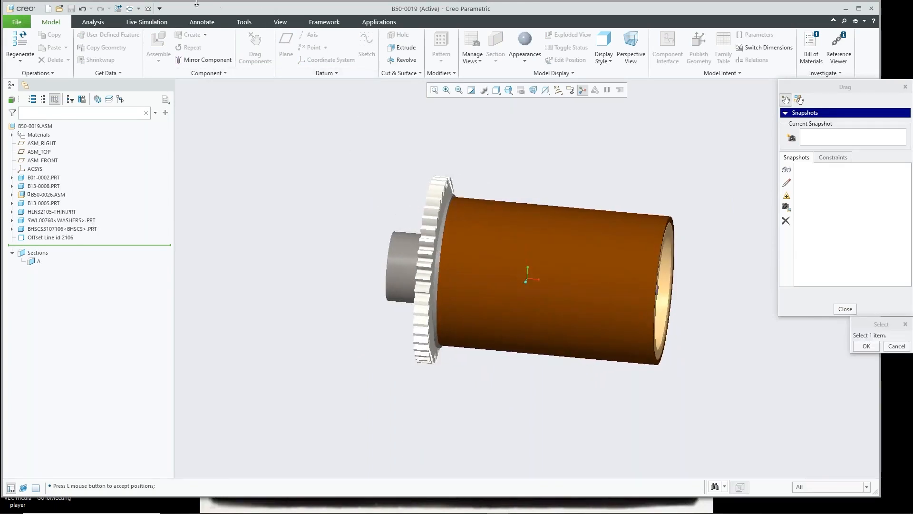
left_click(845, 309)
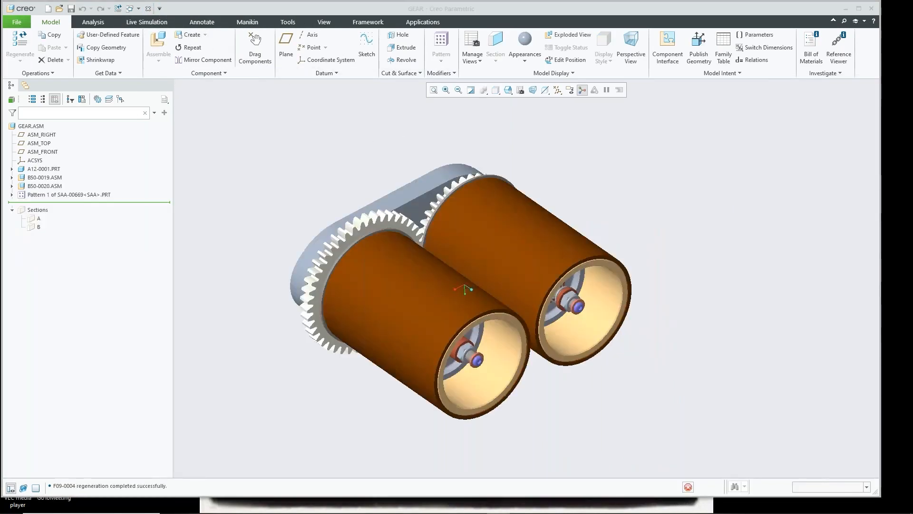
left_click(148, 8)
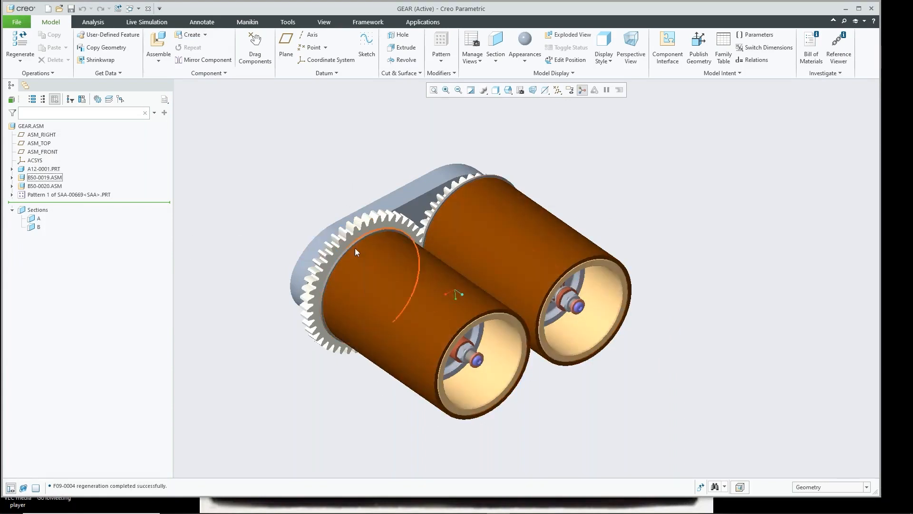
- Test the rotation of each of the two gear rollers in GEAR.ASM with Drag Components
left_click(251, 52)
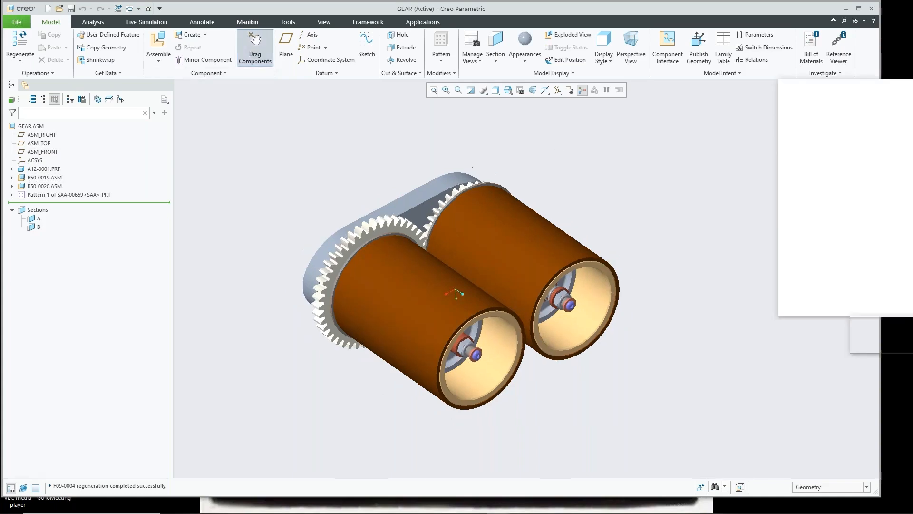
left_click(374, 229)
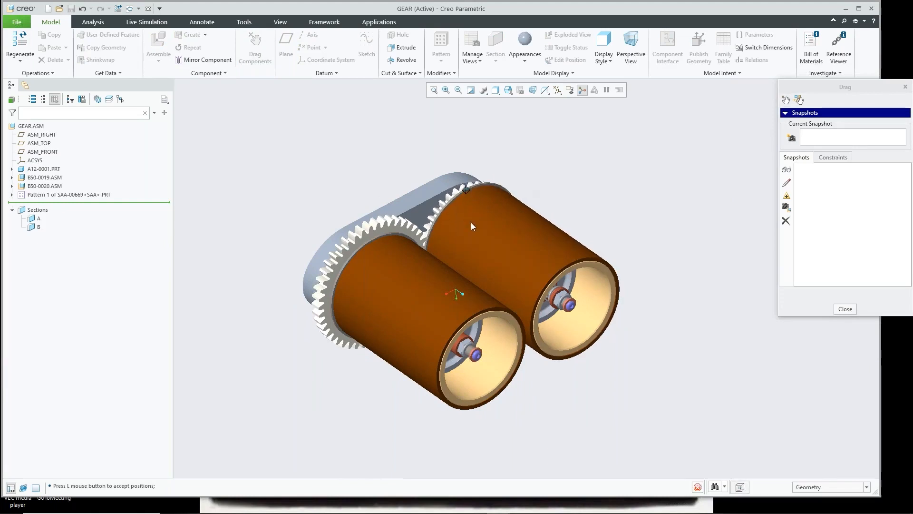
left_click(484, 210)
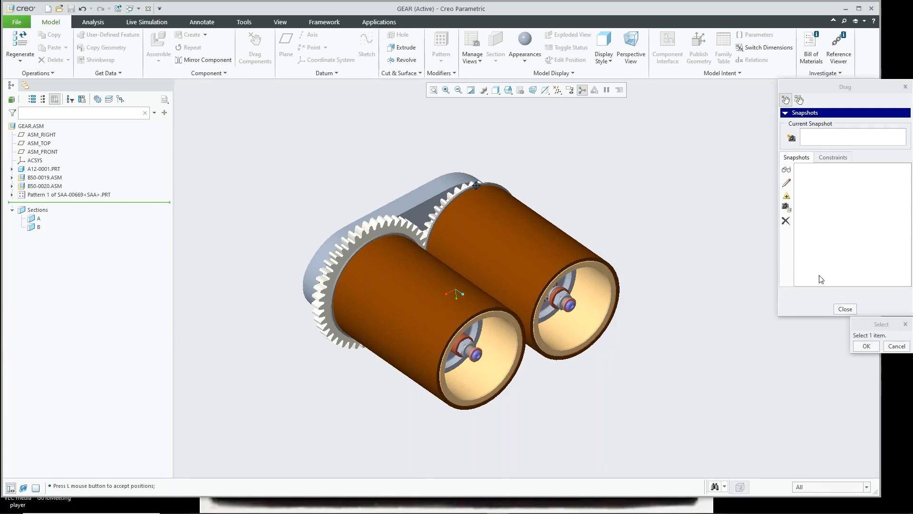
left_click(845, 309)
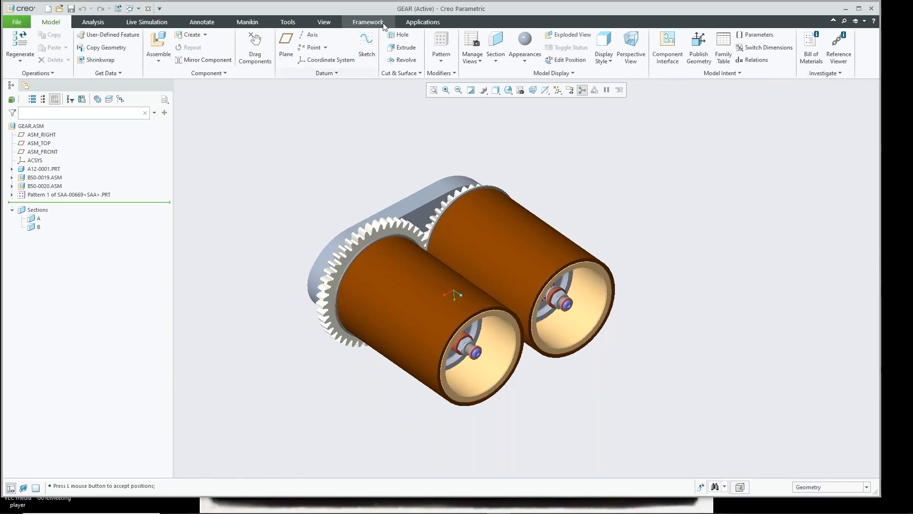
- Create a generic gear pair in Mechanism, with Gear1 on the B50-0019 roller's motion axis and a 140 mm pitch diameter
left_click(416, 24)
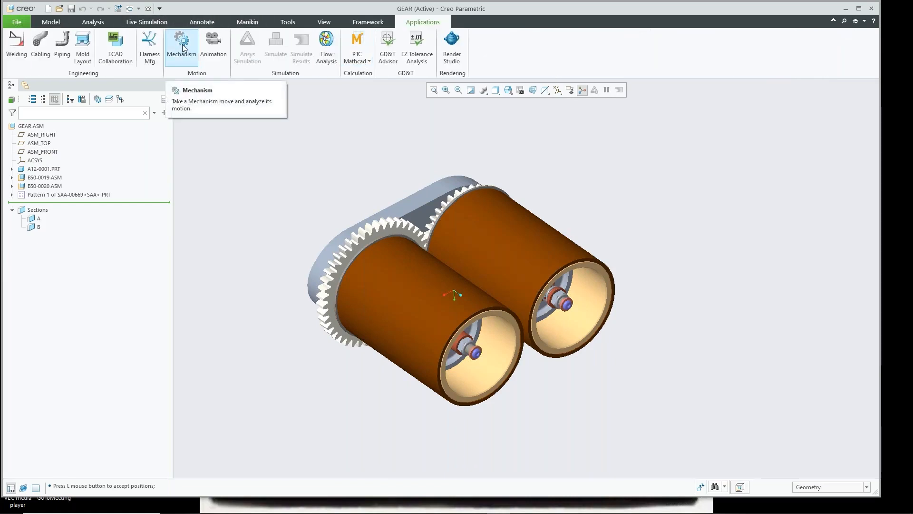
left_click(184, 47)
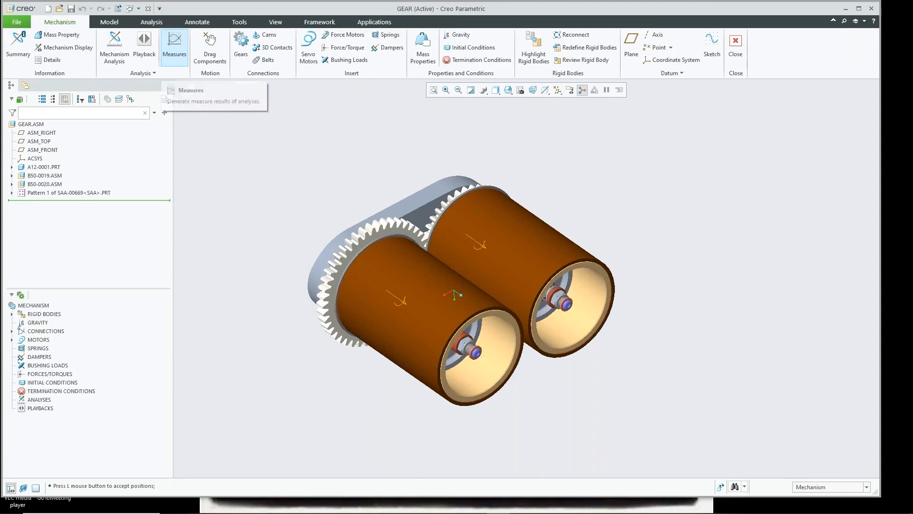
left_click(241, 45)
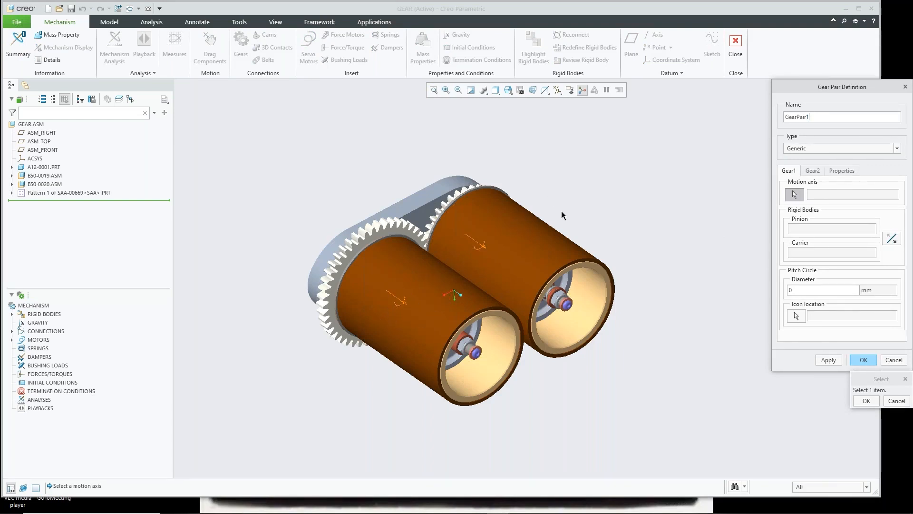
left_click(402, 303)
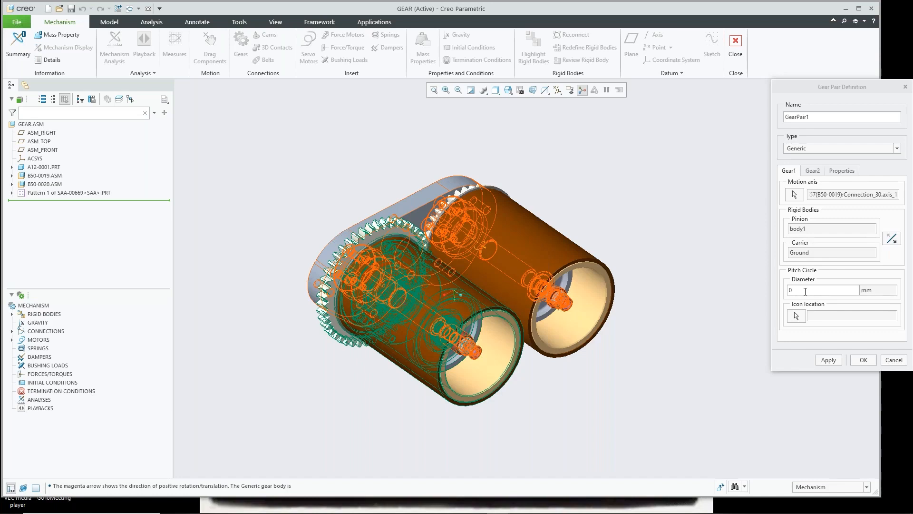
left_click(805, 291)
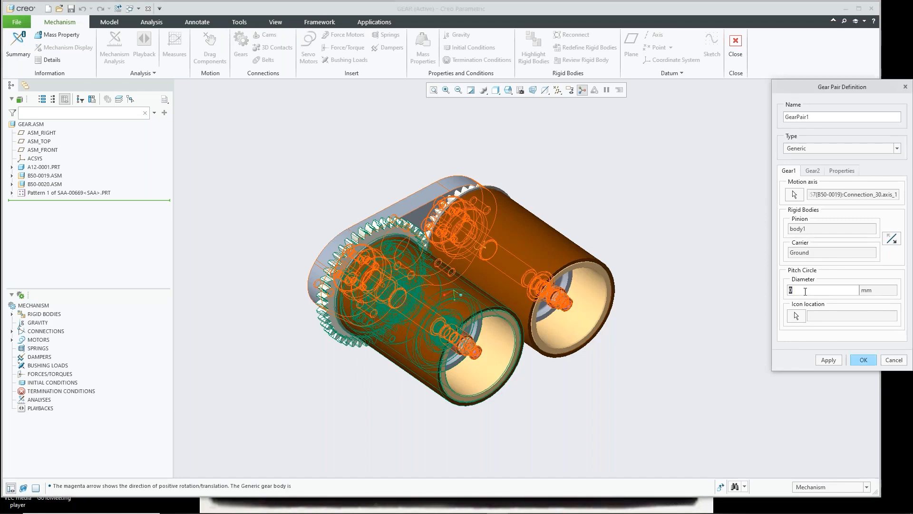
type("140")
- Define Gear2 on the B50-0020 roller's motion axis with a 95 mm pitch diameter, and complete the gear pair
left_click(813, 171)
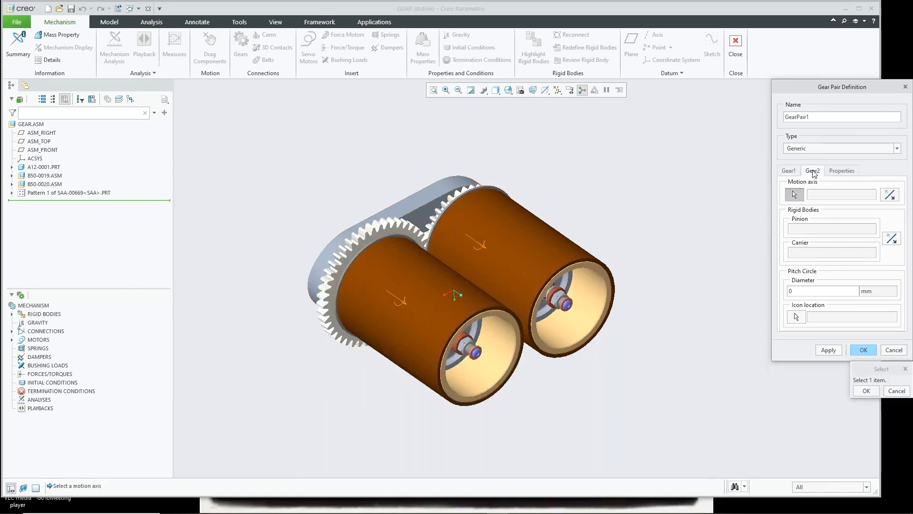
left_click(482, 247)
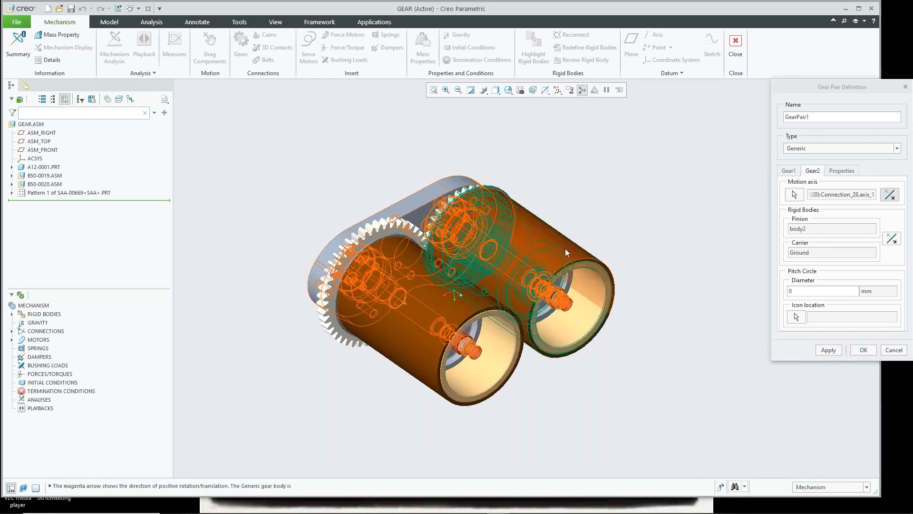
left_click(812, 291)
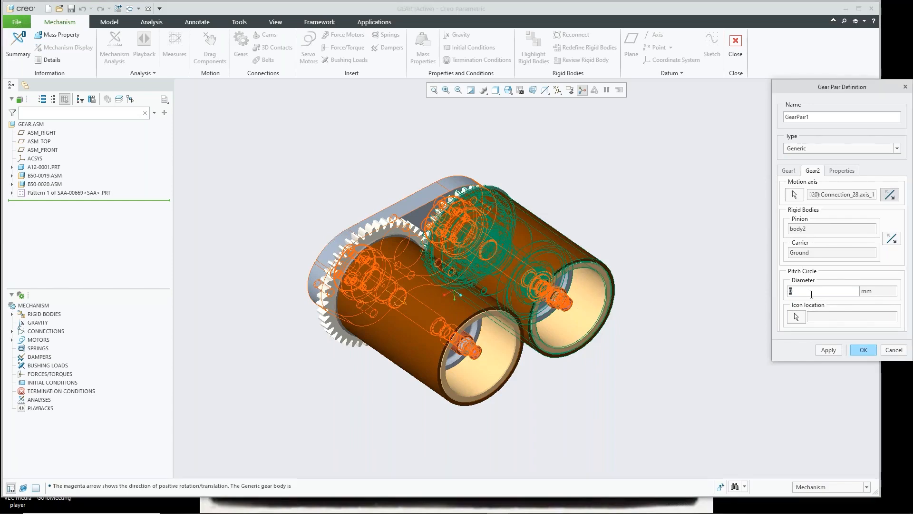
key("Return")
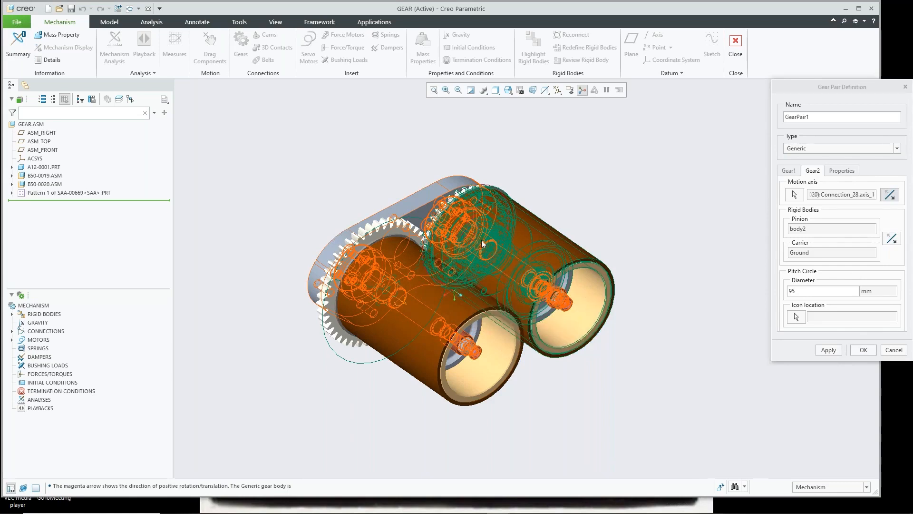
left_click(863, 350)
left_click(647, 176)
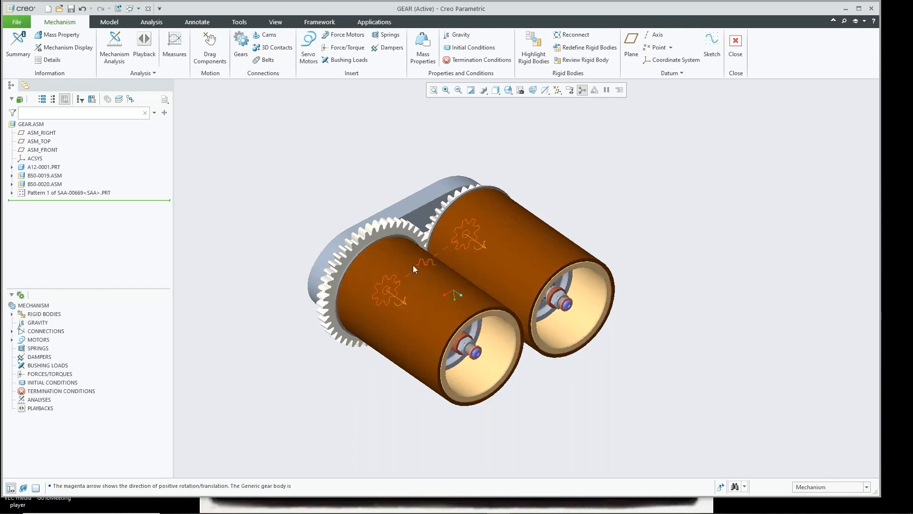
- Turn the B50-0019 gear with Drag Components to test the gear pair connection
left_click(210, 44)
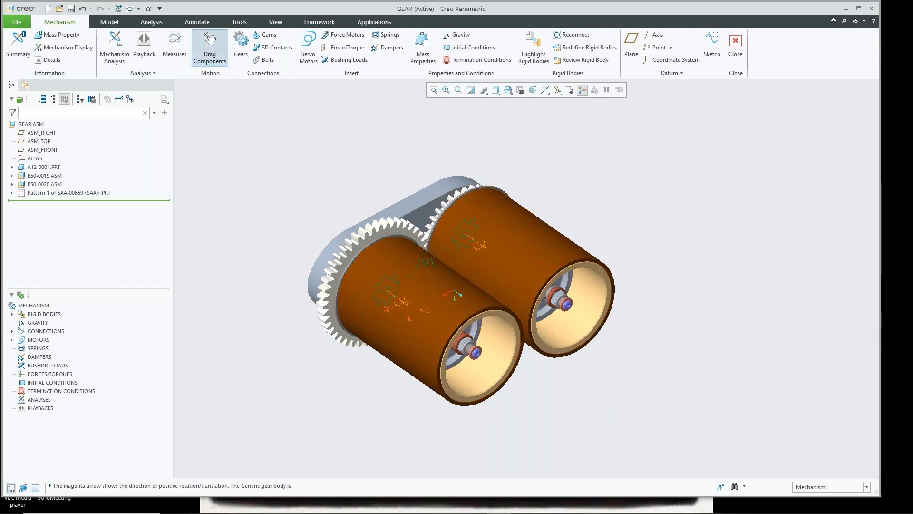
left_click(376, 228)
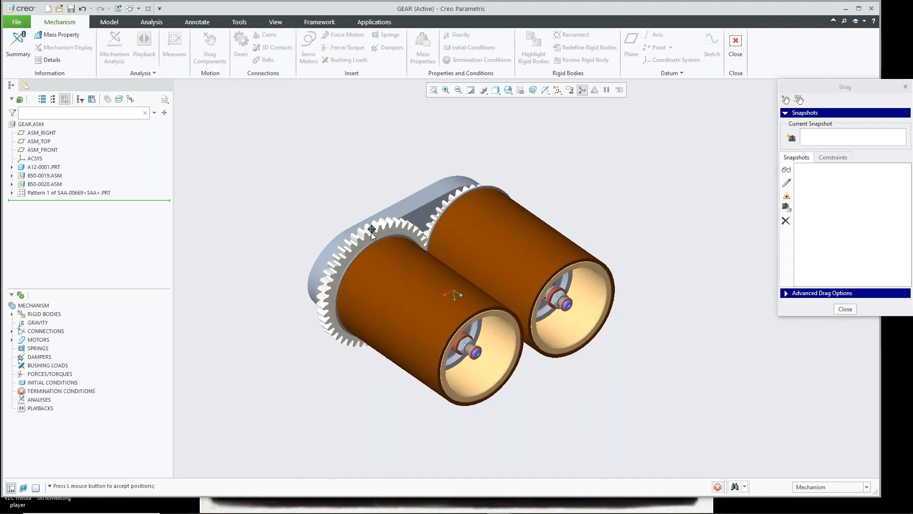
left_click(339, 260)
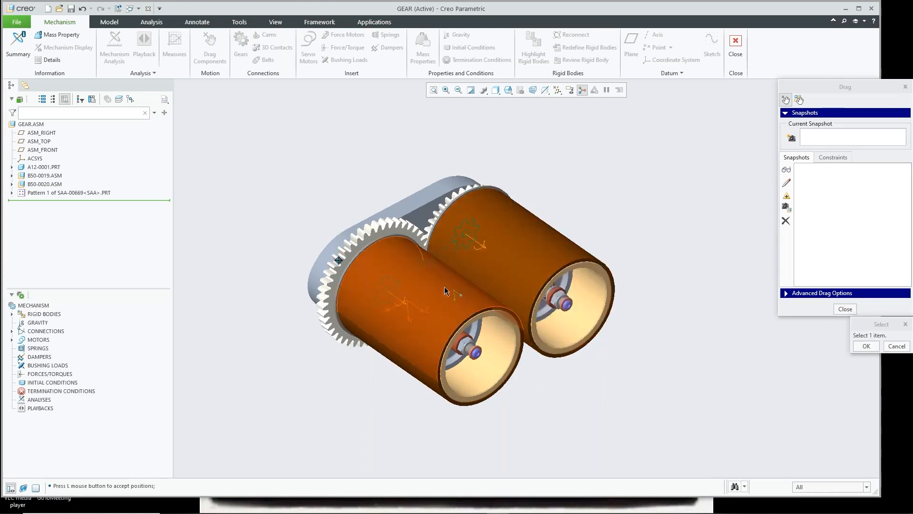
left_click(845, 308)
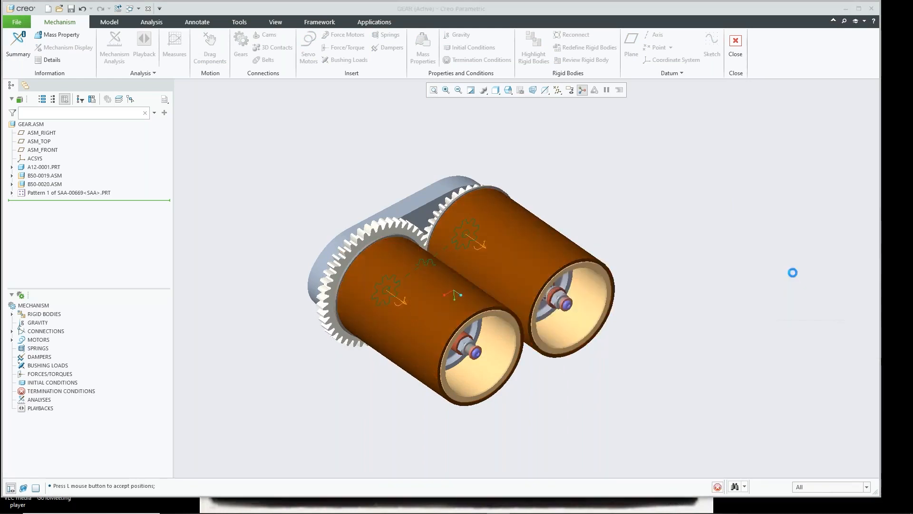
- Leave Mechanism and activate the orange roller sleeve B11-0002.PRT of the B50-0019 roller for editing
left_click(736, 45)
left_click(389, 297)
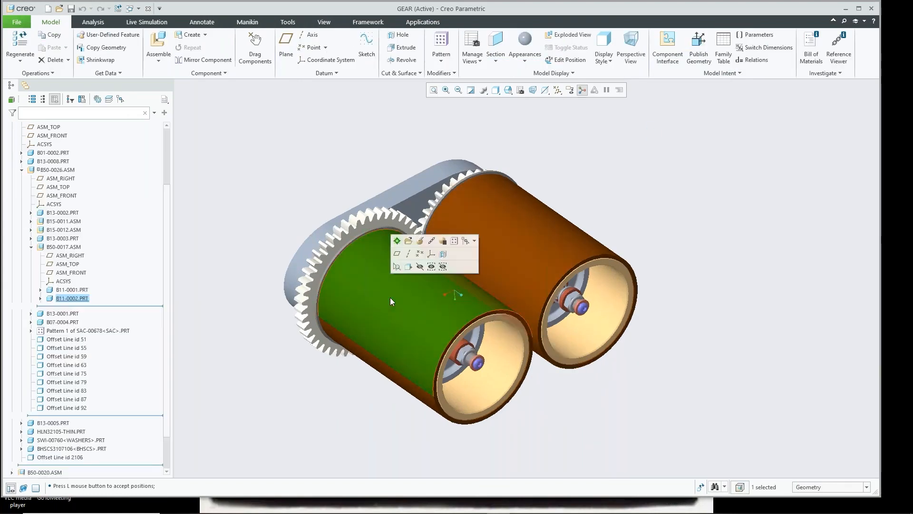
left_click(397, 241)
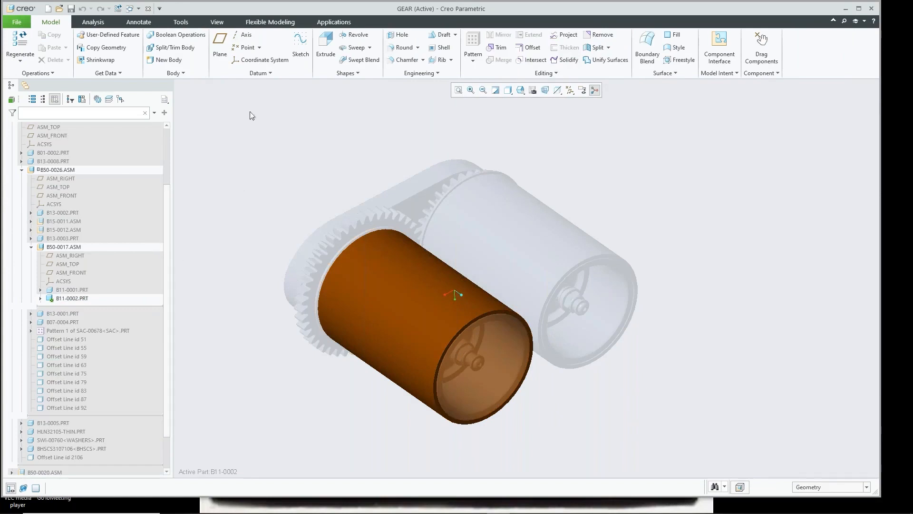
- Place a simple radial hole on the sleeve's outer surface, about 2.59 axially from its front end face and about 49.1° from the TOP plane
left_click(400, 36)
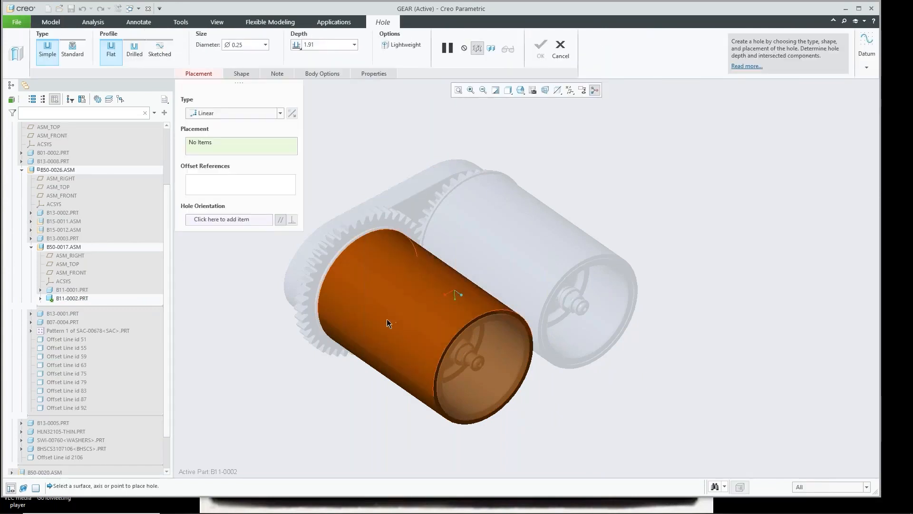
left_click(386, 319)
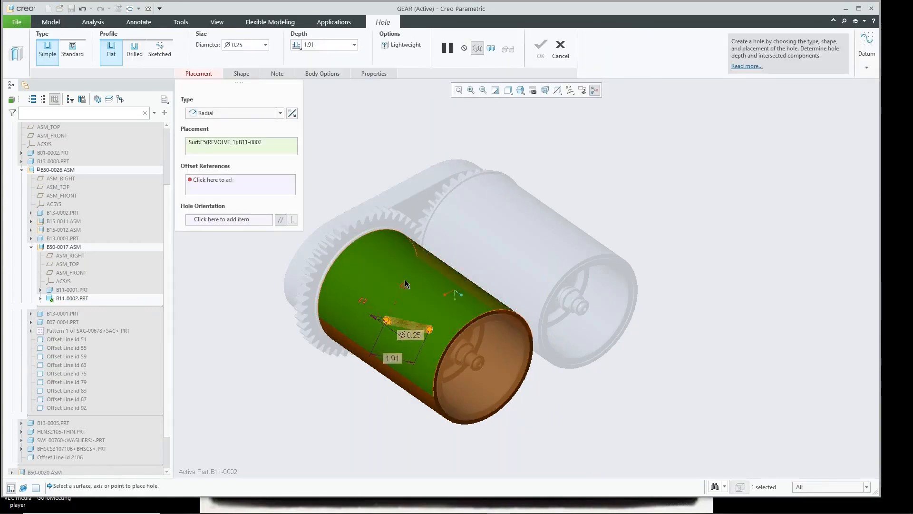
scroll(405, 284, "up", 4)
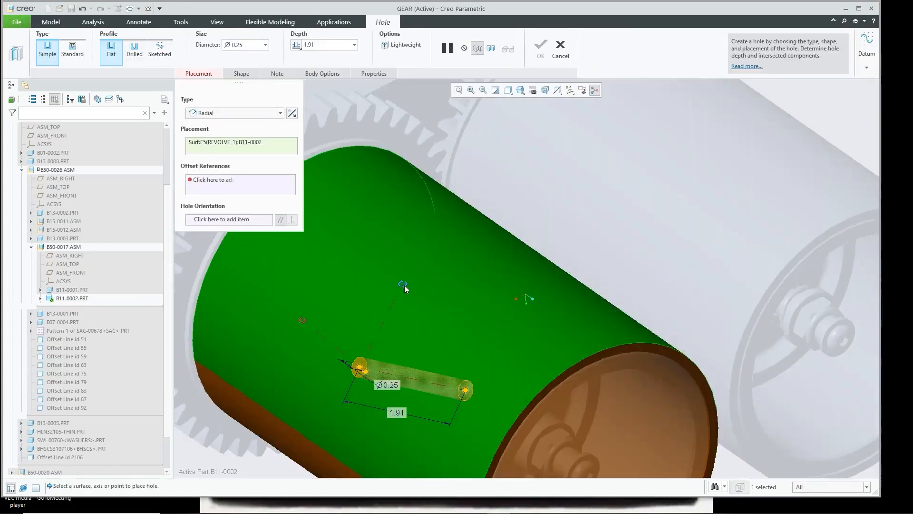
left_click(532, 406)
scroll(530, 399, "down", 5)
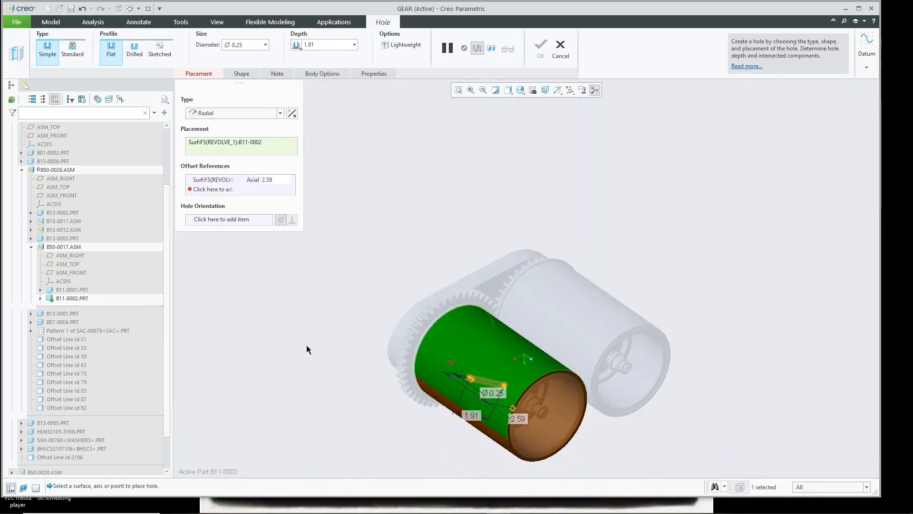
left_click(41, 298)
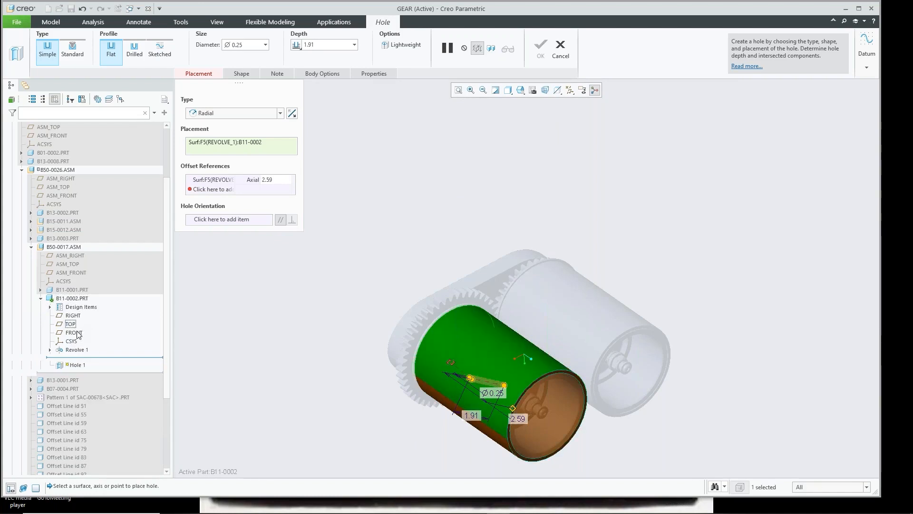
left_click(185, 189)
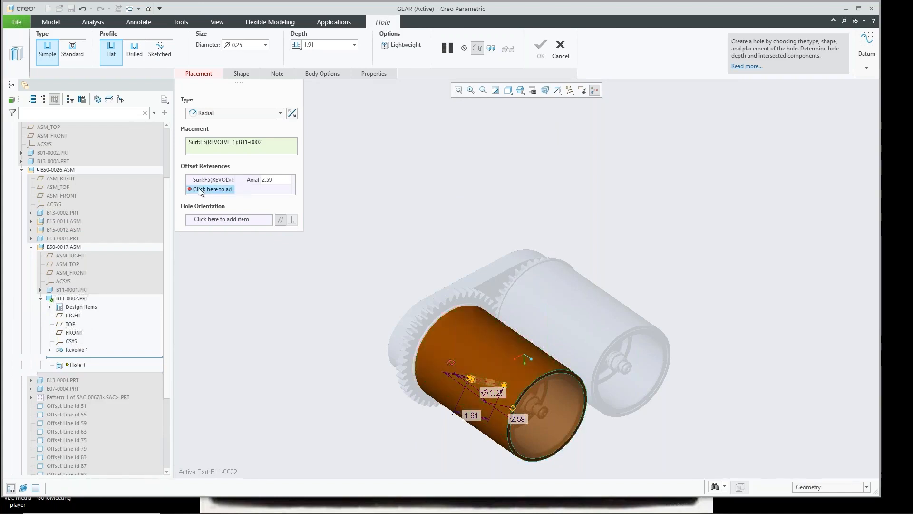
left_click(71, 323)
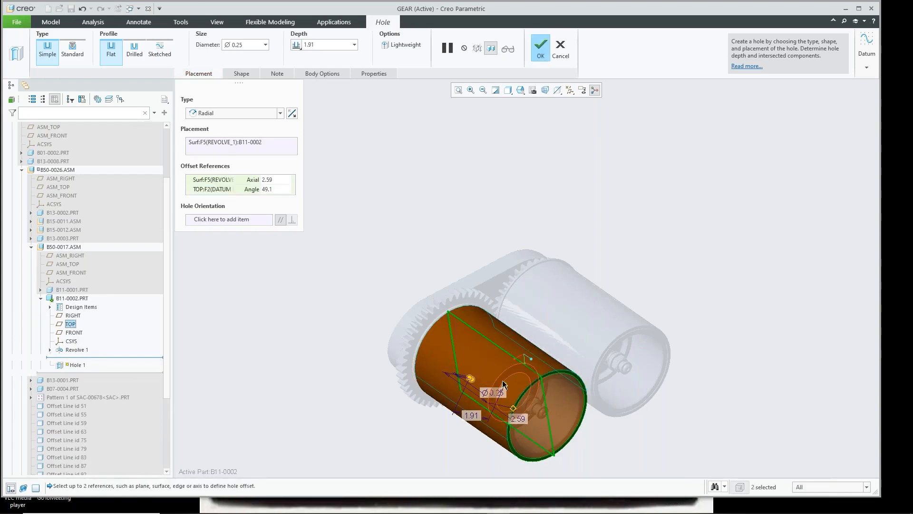
middle_click_drag(494, 394, 434, 314)
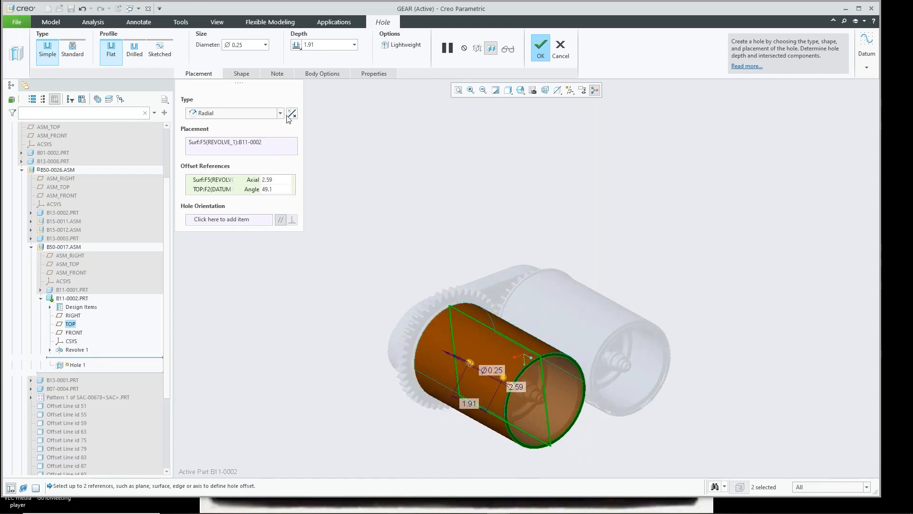
- Set the 0.25-diameter hole's depth to Through All and complete the hole
left_click(297, 46)
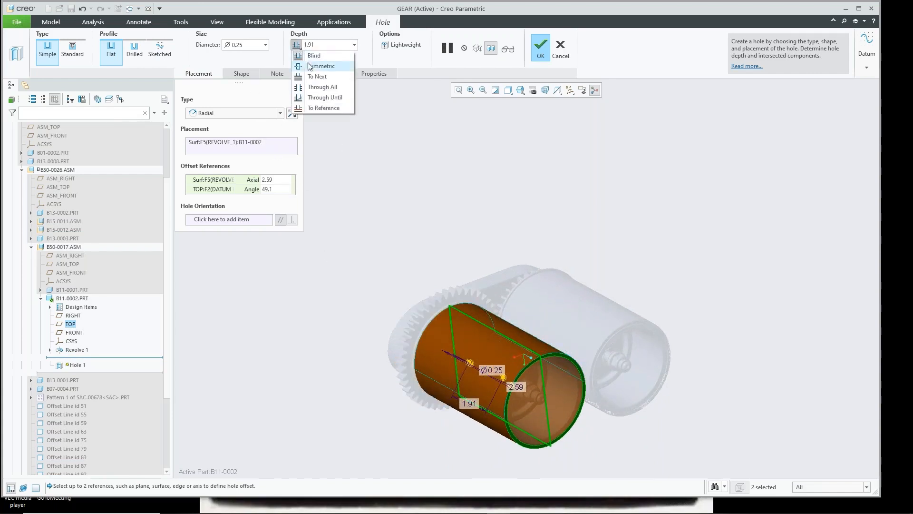
left_click(323, 87)
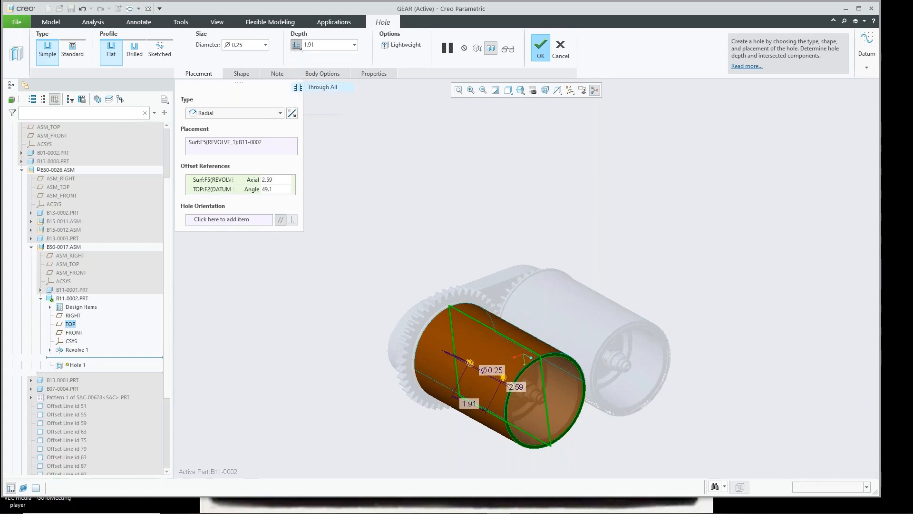
scroll(479, 358, "up", 5)
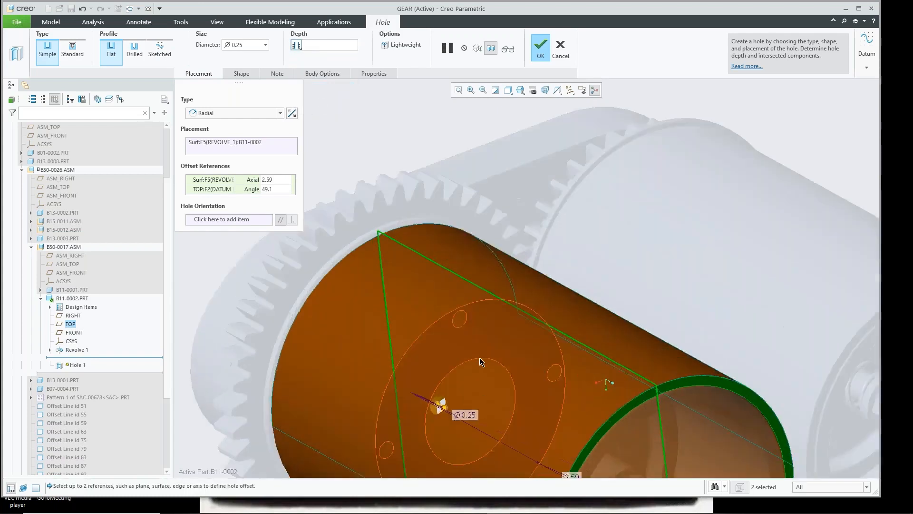
scroll(434, 420, "down", 5)
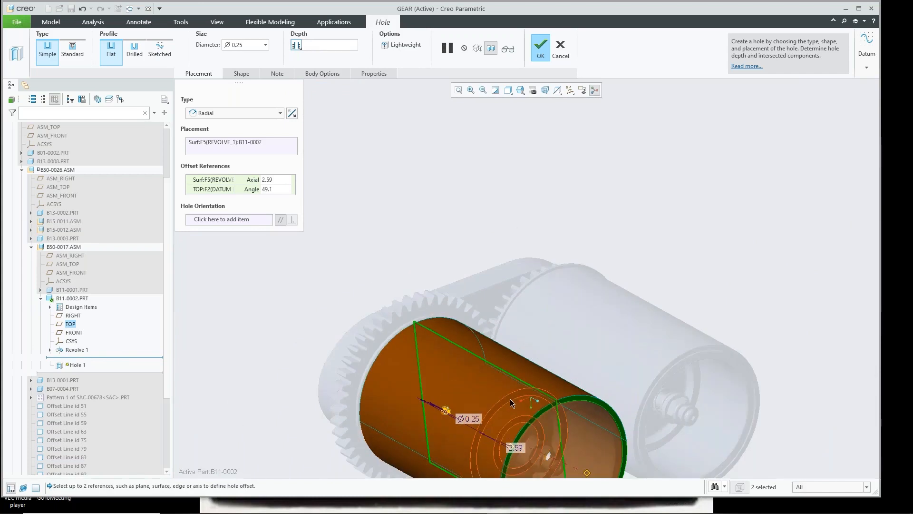
scroll(512, 402, "up", 4)
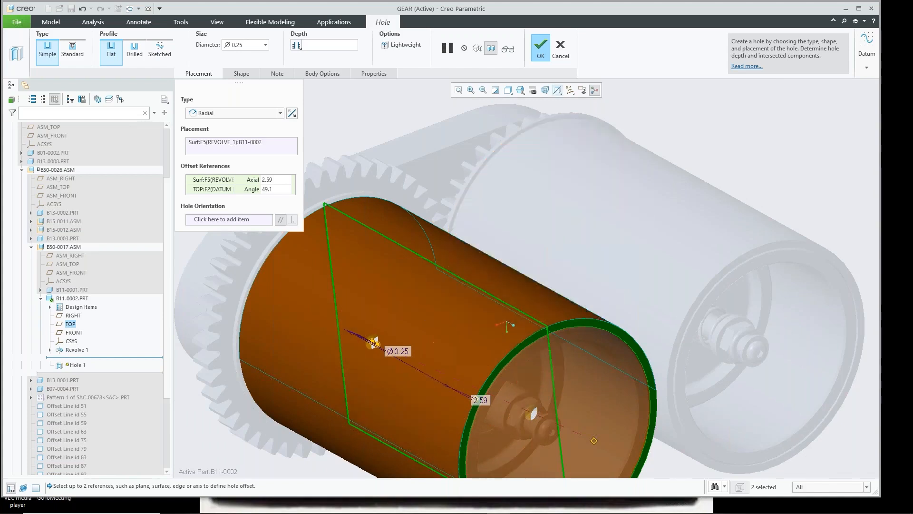
left_click(540, 49)
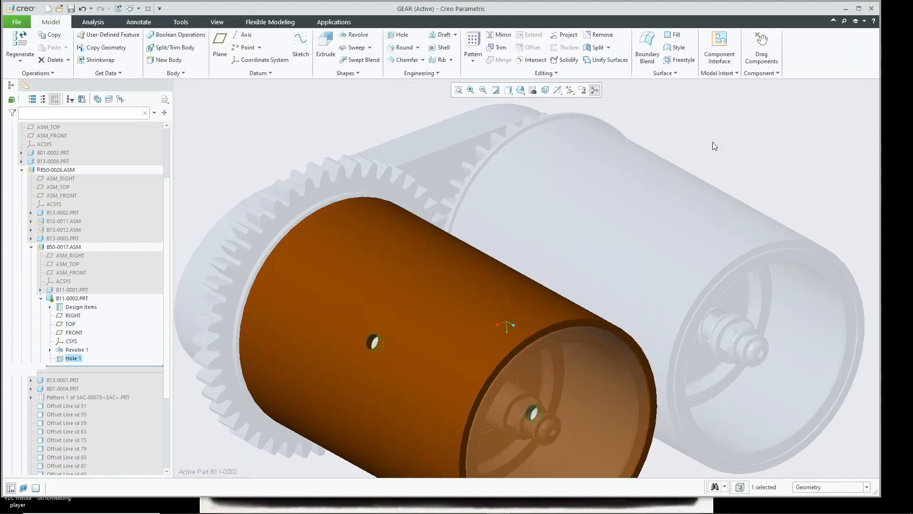
- Reactivate the top-level assembly GEAR.ASM with both roller sleeves in view
key("ctrl+a")
scroll(694, 207, "up", 3)
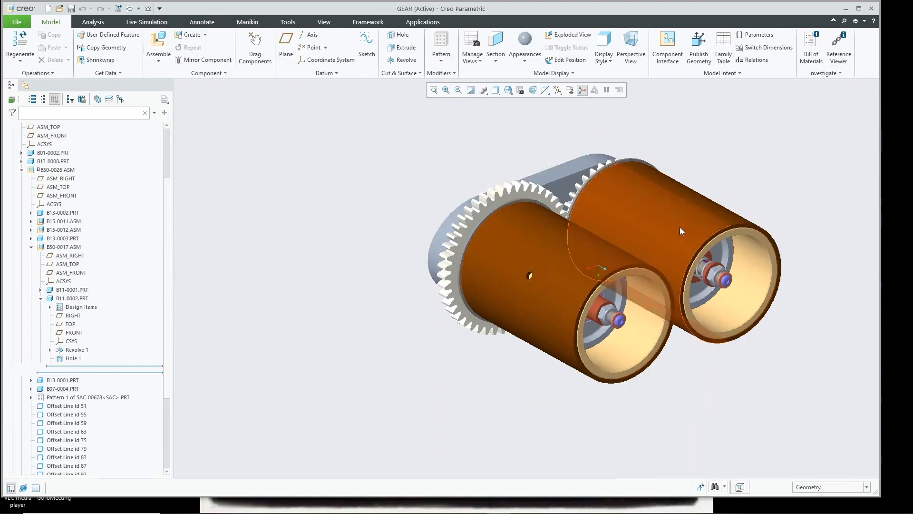
middle_click_drag(681, 232, 620, 216)
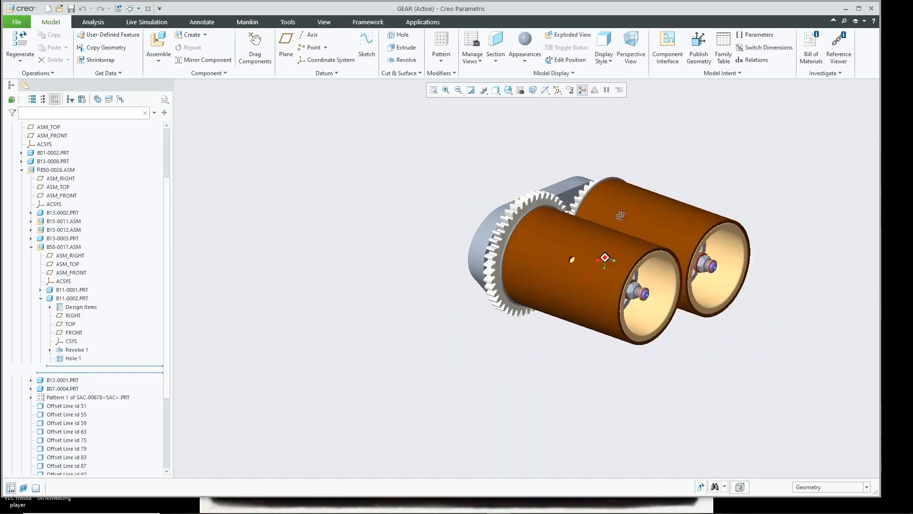
scroll(709, 182, "up", 3)
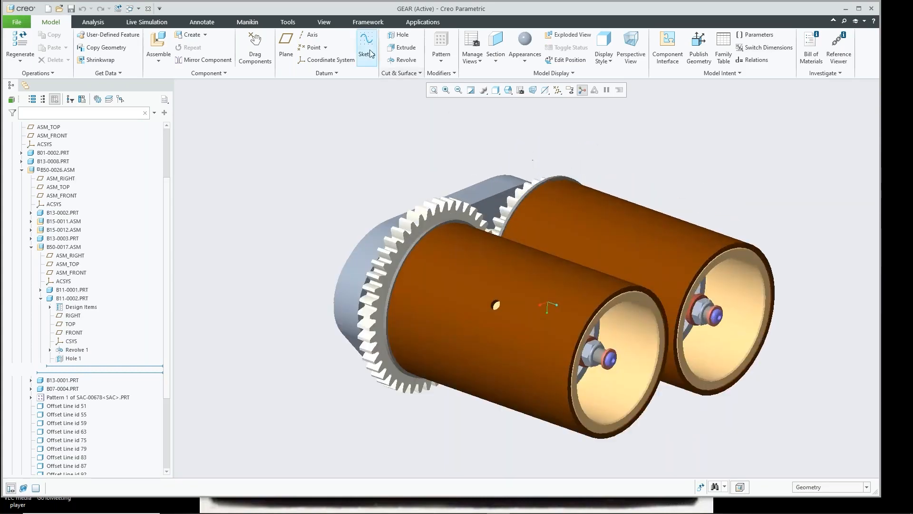
- Turn the large gear and the front roller sleeve with Drag Components to check the linked roller rotation, and end dragging
left_click(256, 42)
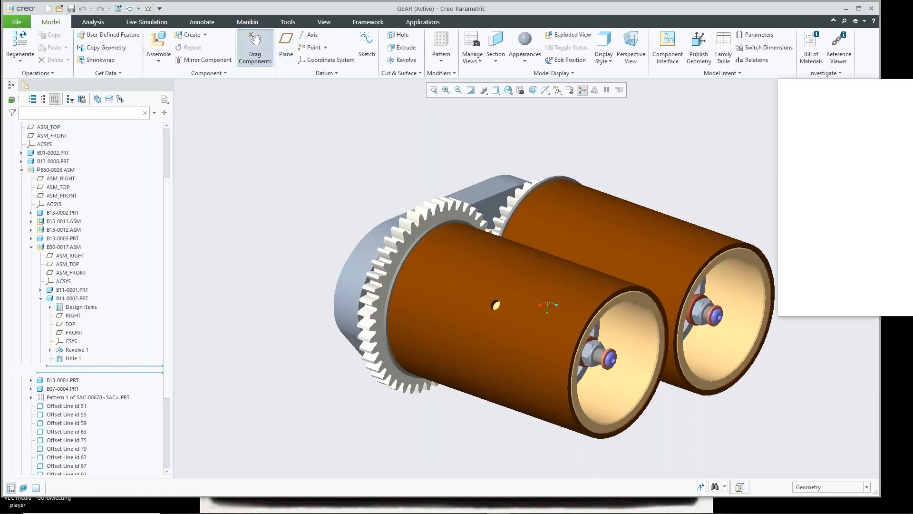
left_click(446, 206)
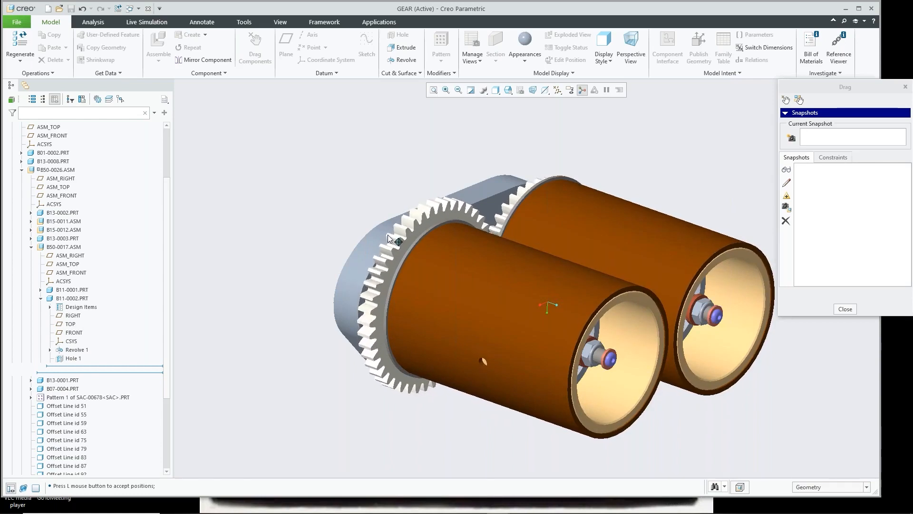
left_click(387, 234)
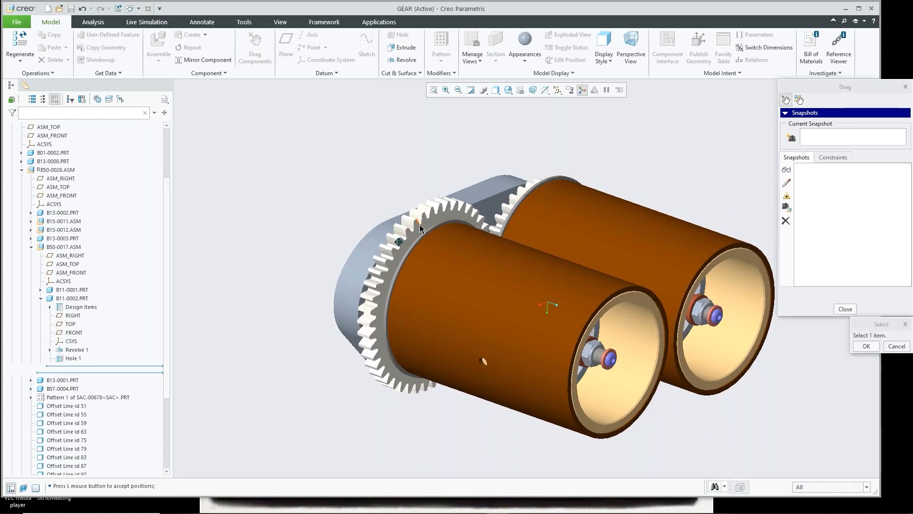
left_click(420, 230)
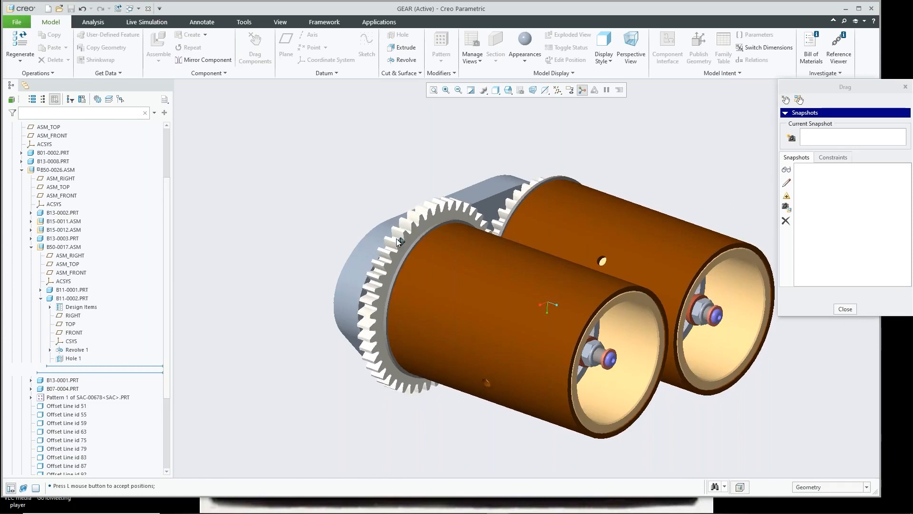
left_click(399, 241)
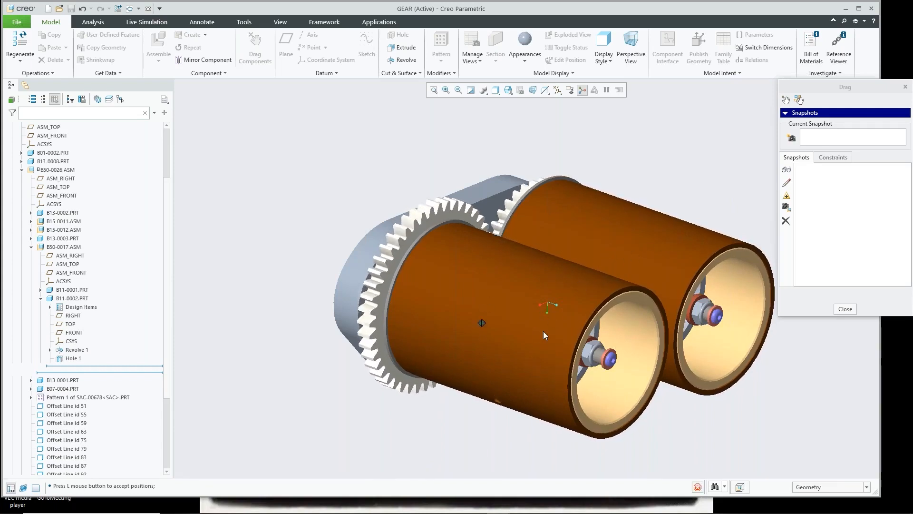
left_click(635, 226)
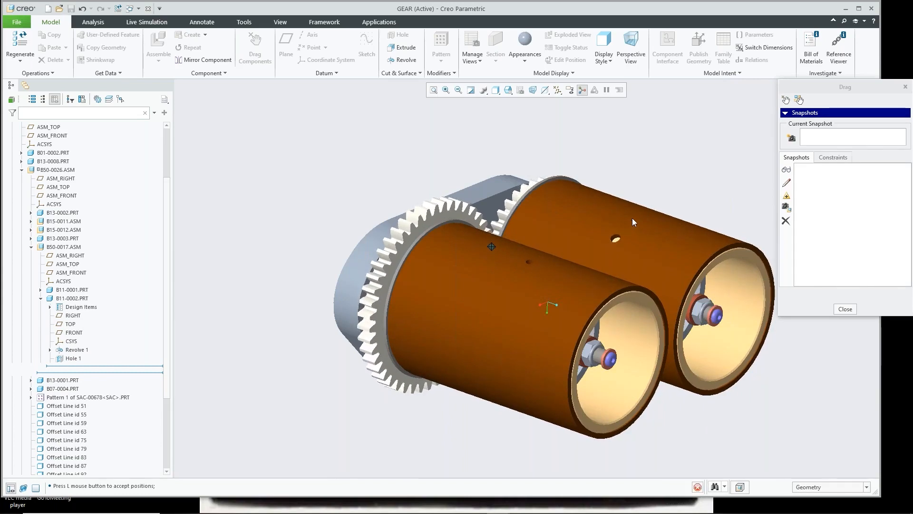
left_click(633, 217)
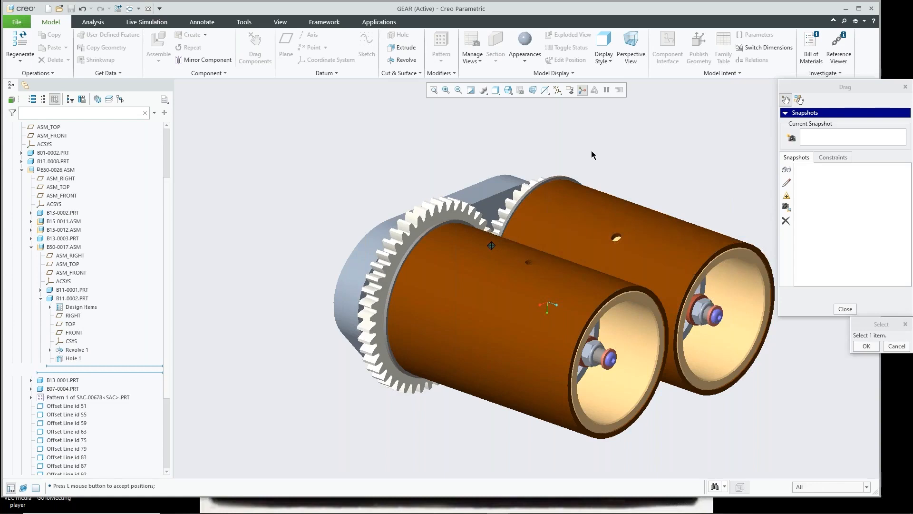
left_click(844, 310)
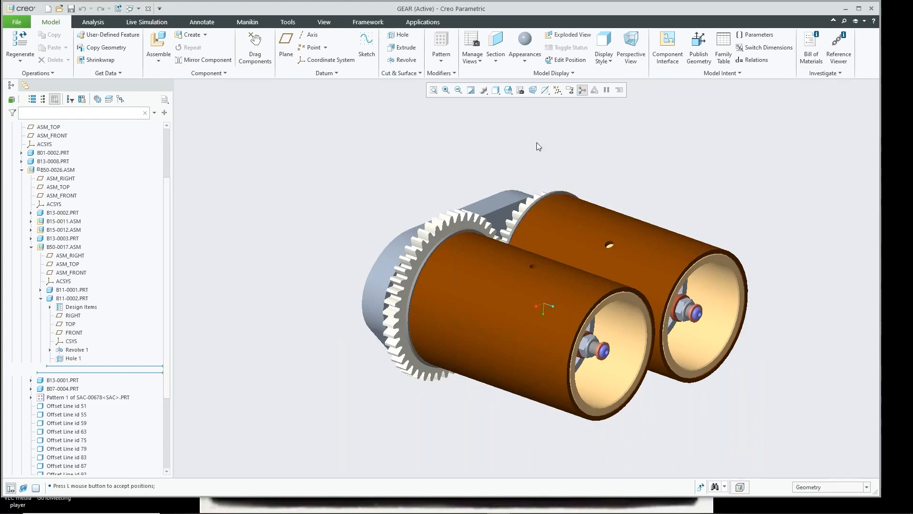
- Close the gear assembly and erase all models that are not displayed from the session
left_click(148, 9)
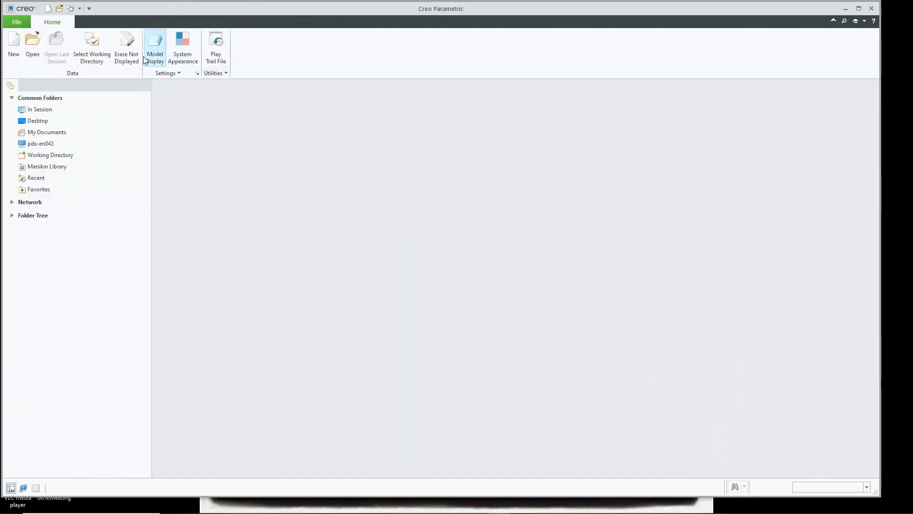
left_click(126, 47)
left_click(464, 339)
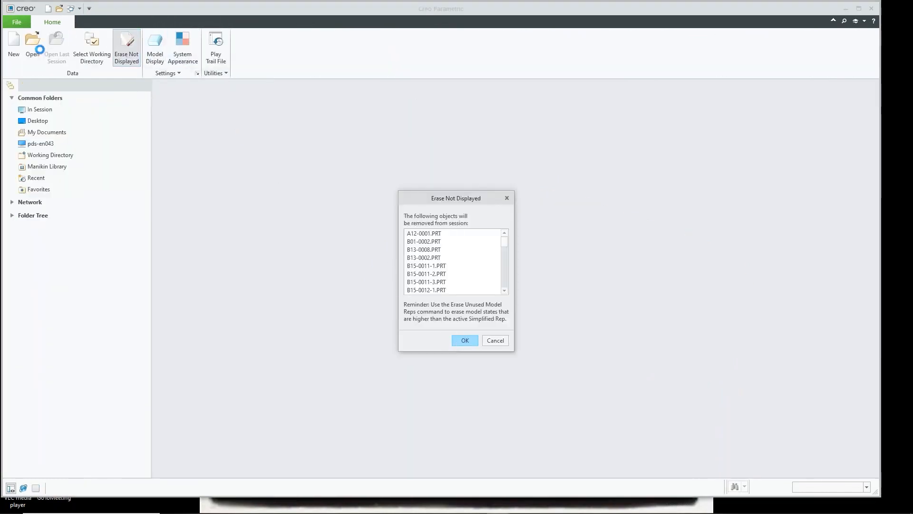
- Open slider.asm from the 02-Slider folder inside Mechanism
left_click(32, 46)
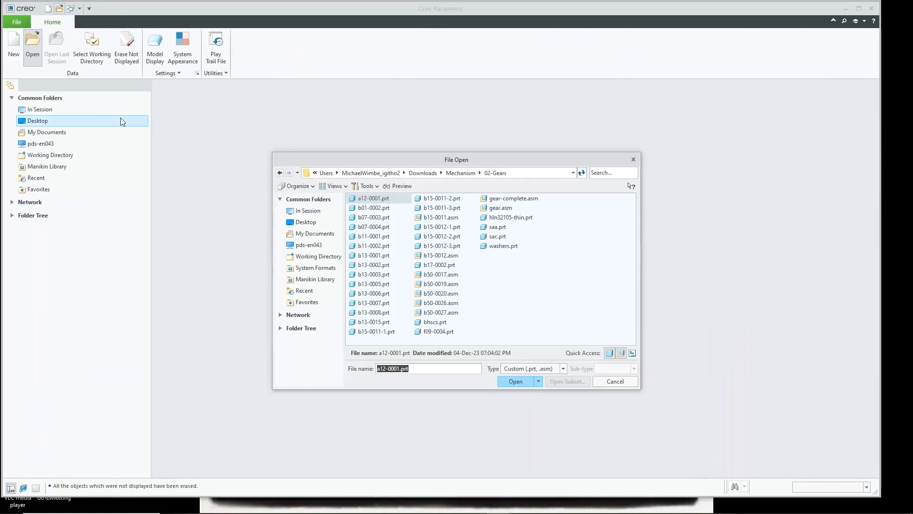
left_click(456, 174)
double_click(369, 217)
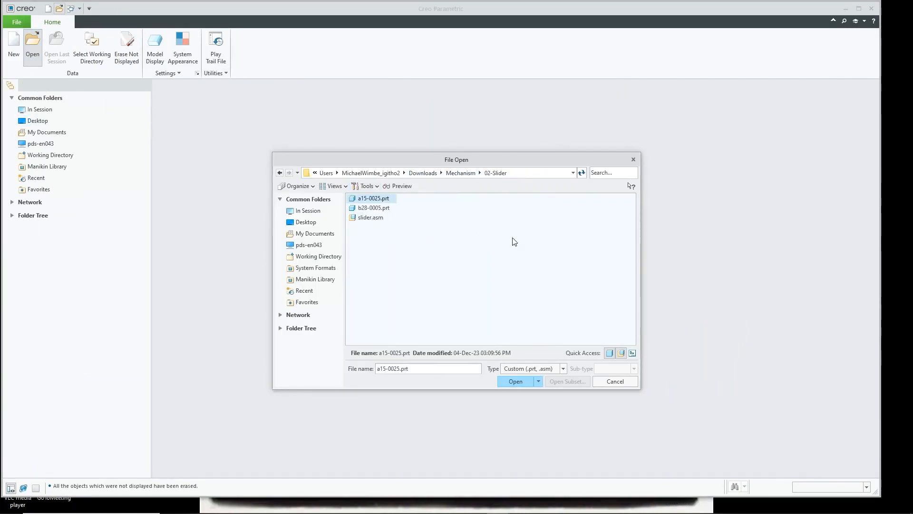
left_click(369, 217)
double_click(370, 217)
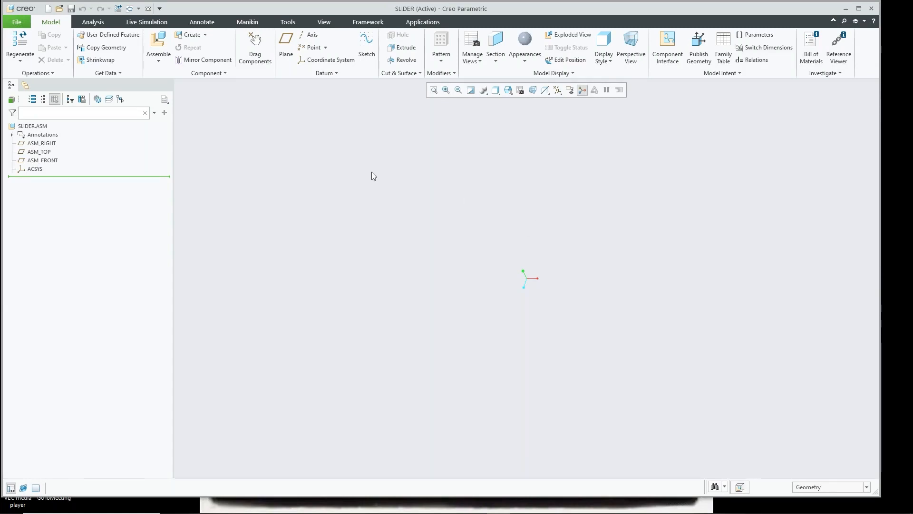
- Assemble the rail a15-0025.prt into SLIDER.ASM with a Default constraint
left_click(158, 43)
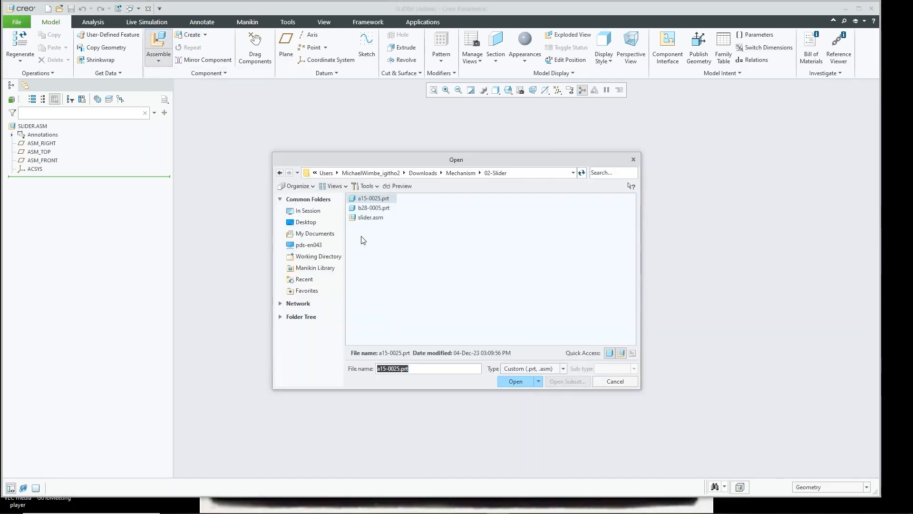
double_click(379, 199)
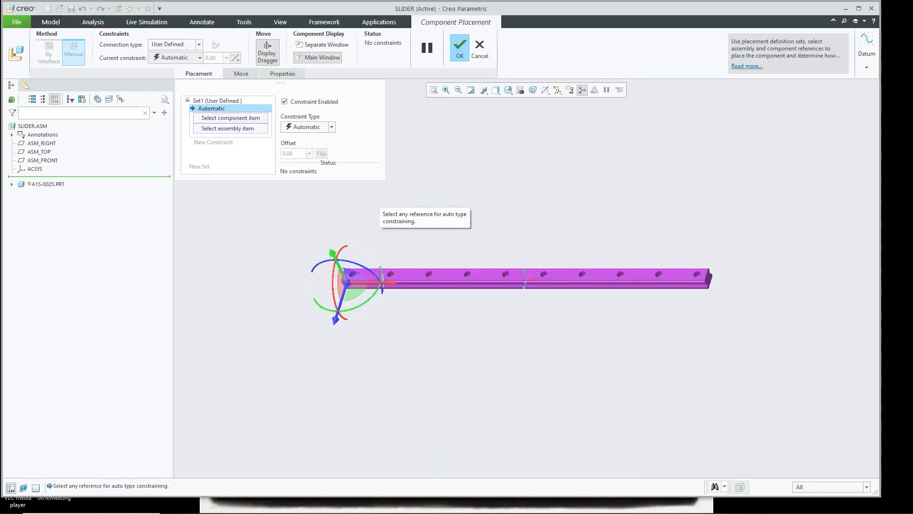
left_click(332, 127)
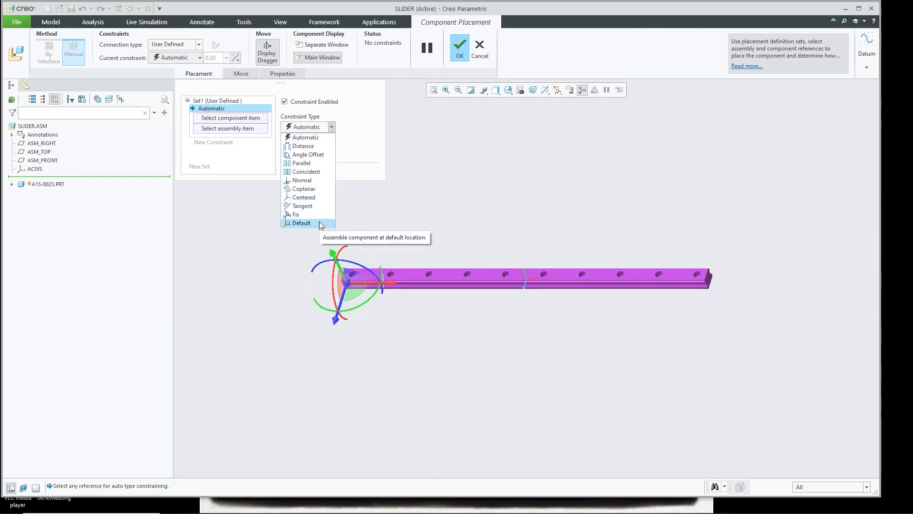
left_click(305, 222)
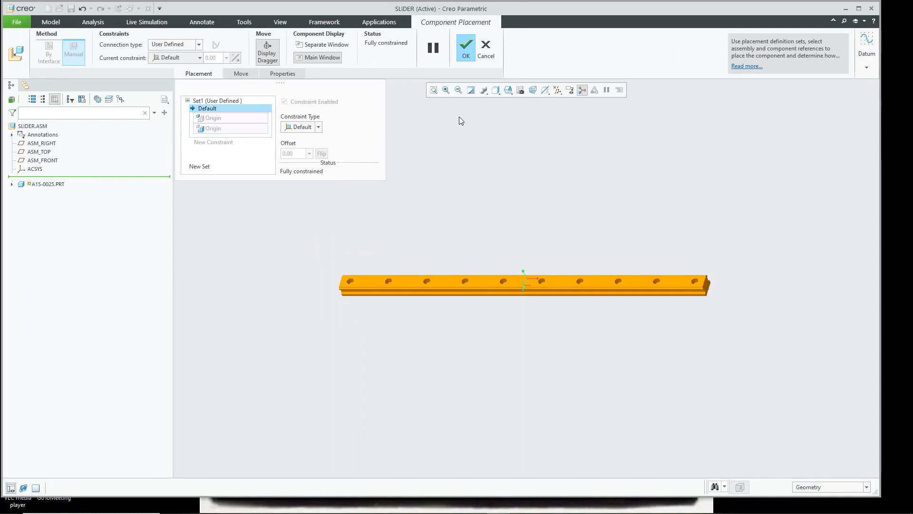
left_click(465, 48)
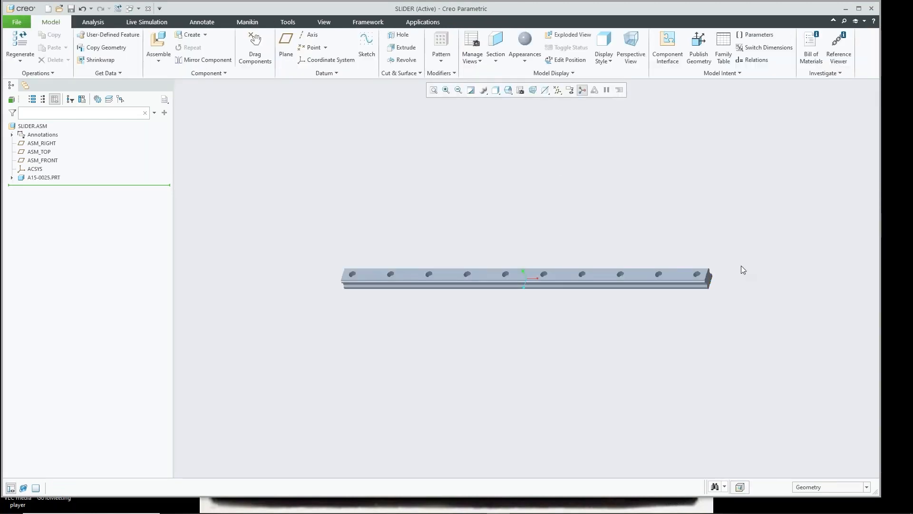
- Bring the carriage b28-0005.prt into SLIDER.ASM and set its connection type to Slider
scroll(714, 283, "up", 1)
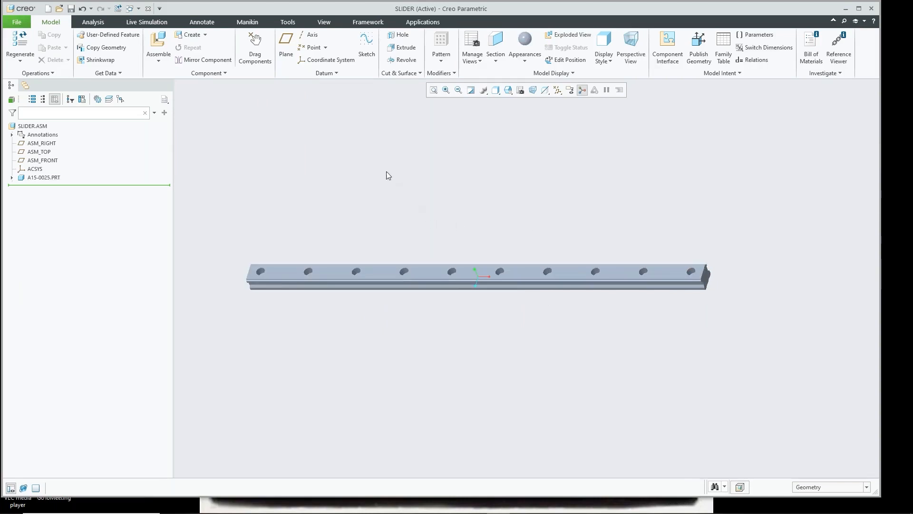
left_click(159, 46)
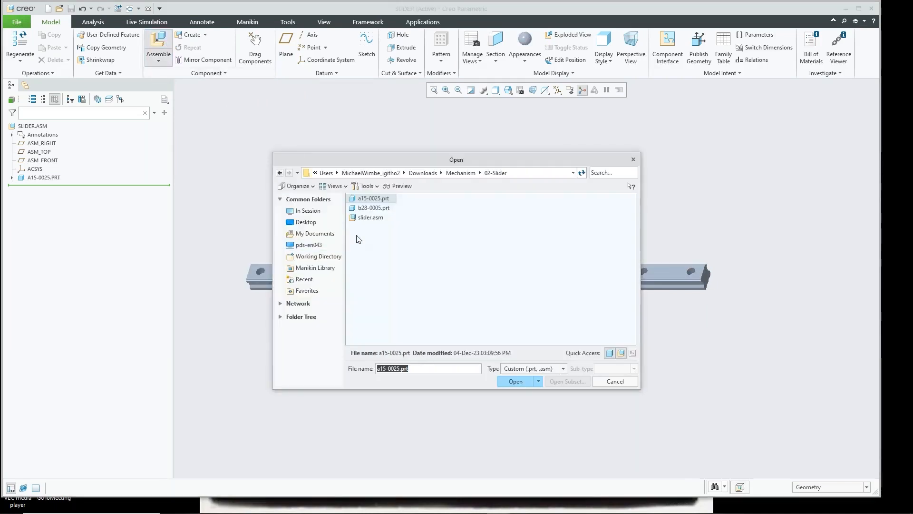
double_click(373, 208)
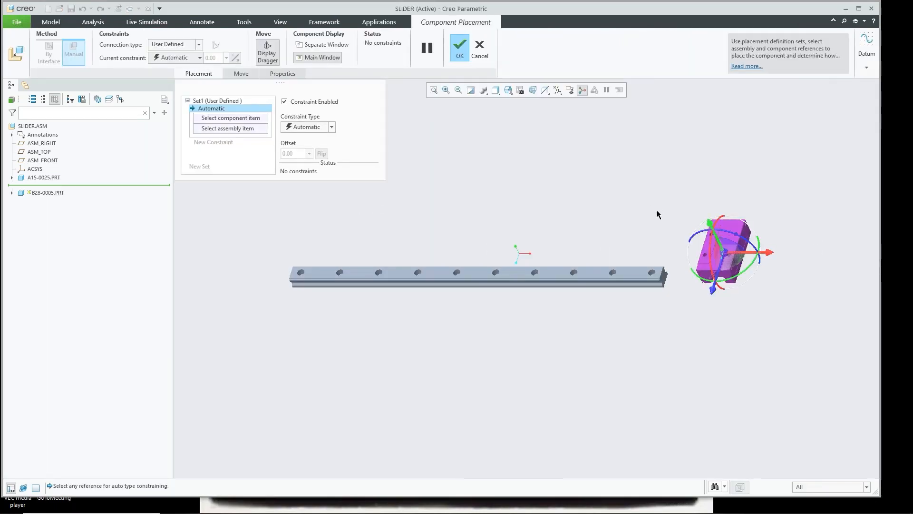
scroll(658, 214, "up", 1)
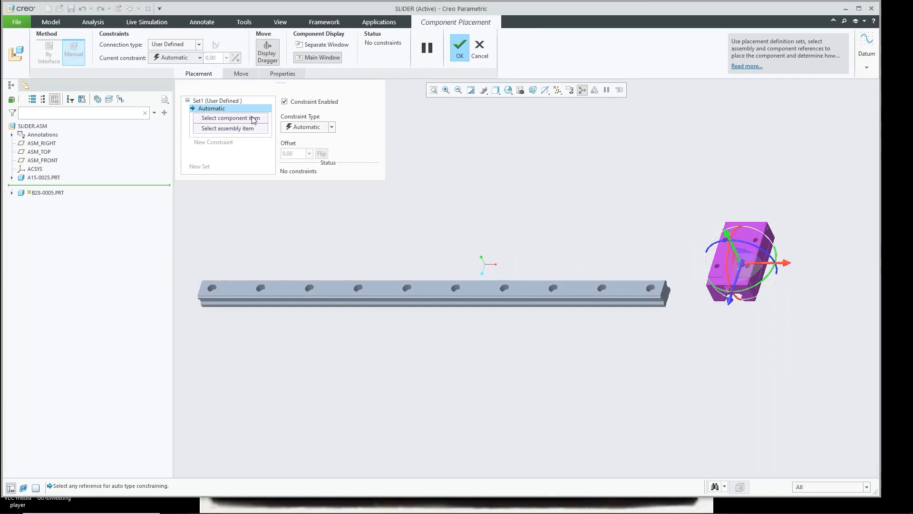
left_click(199, 46)
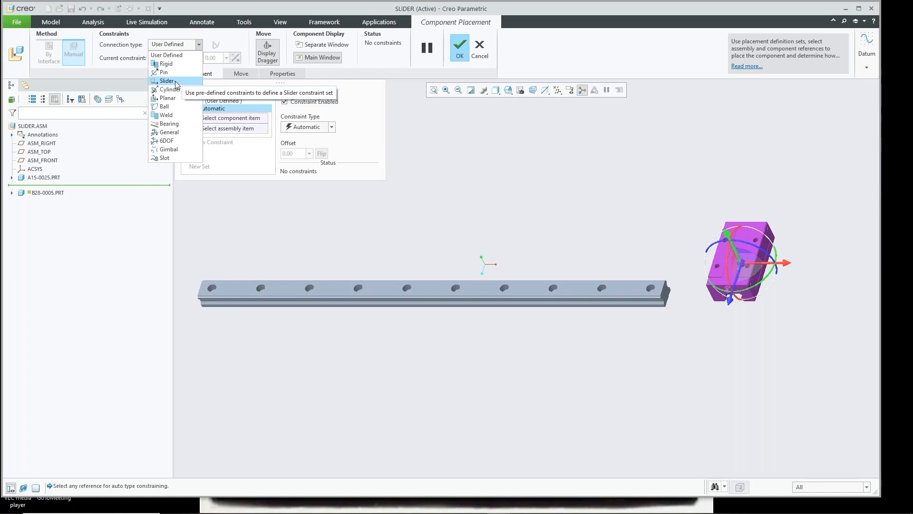
left_click(175, 83)
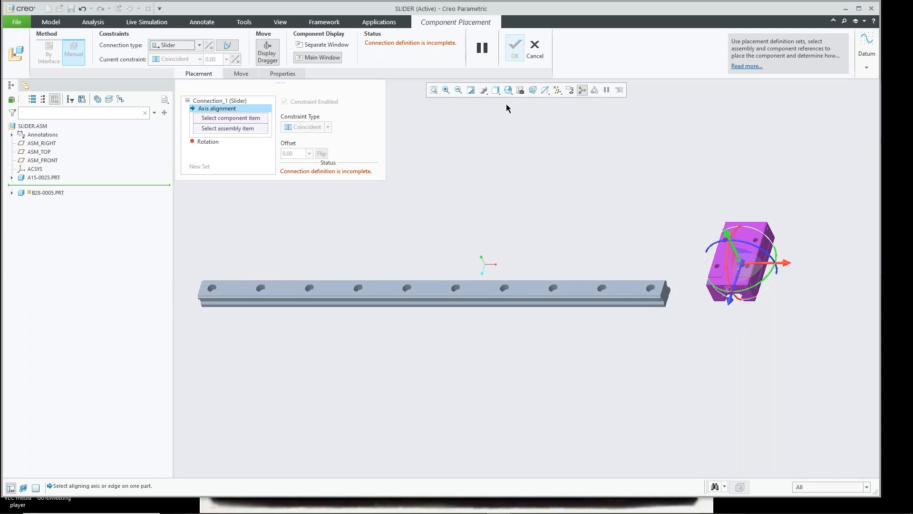
- Display datum axes, hide the 3D dragger, and align the carriage's A_1 axis with the rail's lengthwise A_1 axis
left_click(558, 90)
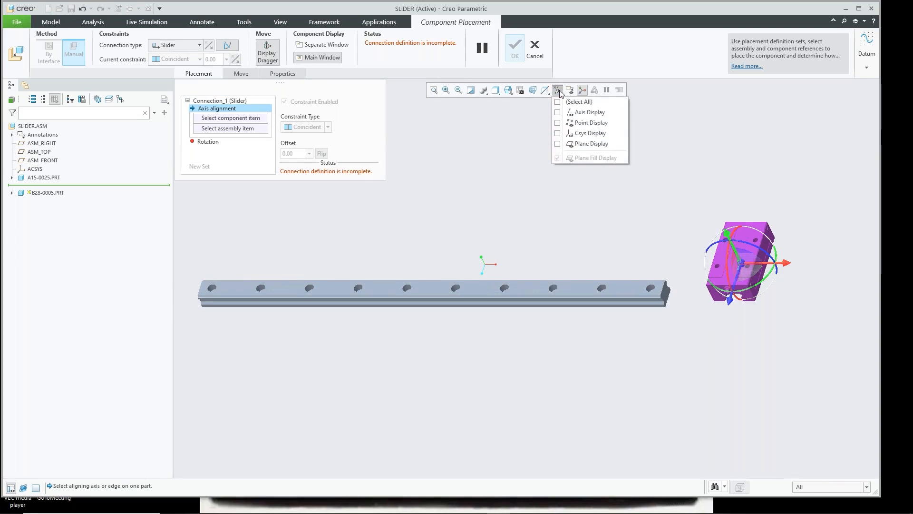
left_click(581, 112)
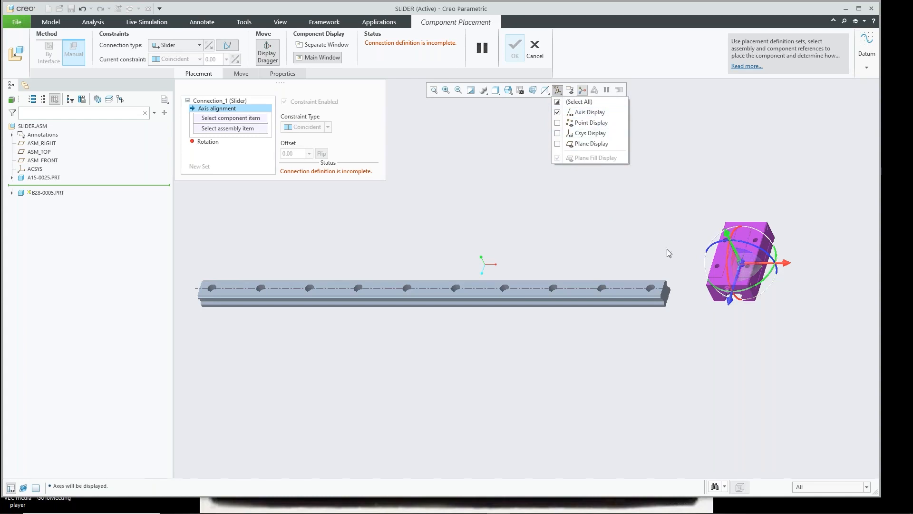
left_click(265, 56)
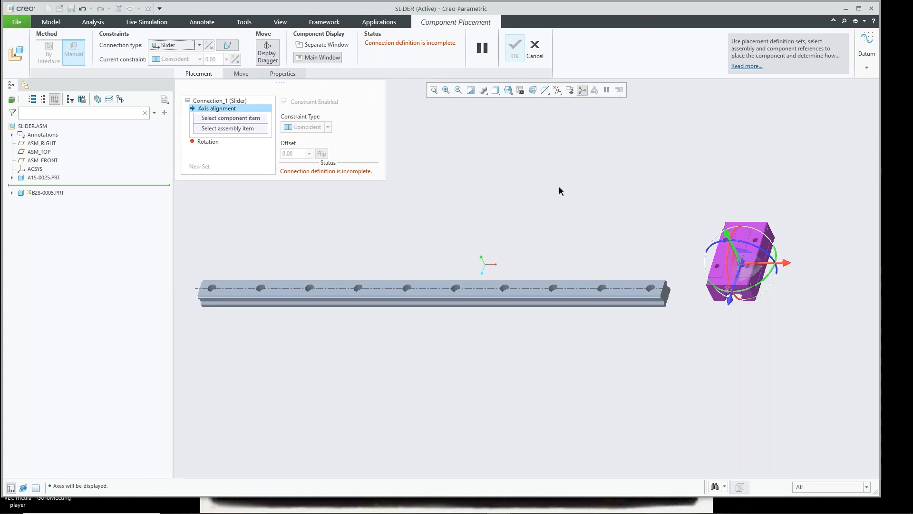
left_click(268, 55)
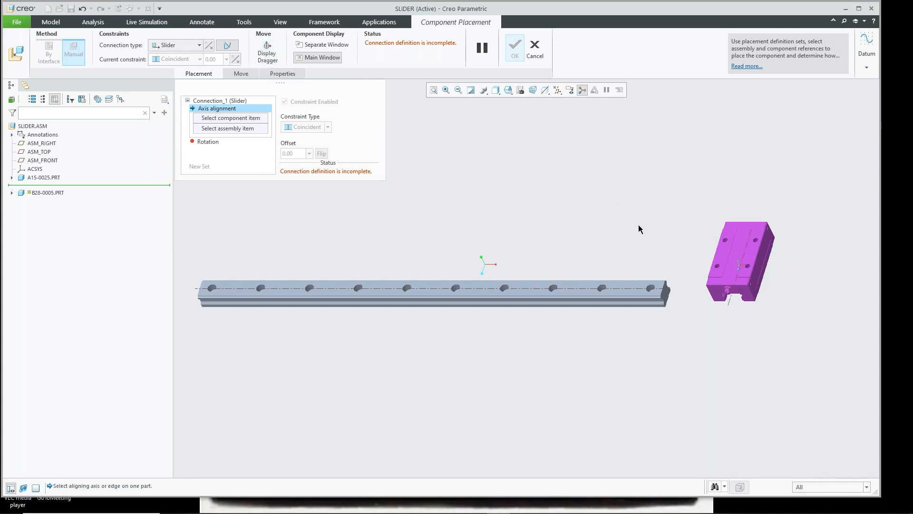
scroll(743, 334, "down", 4)
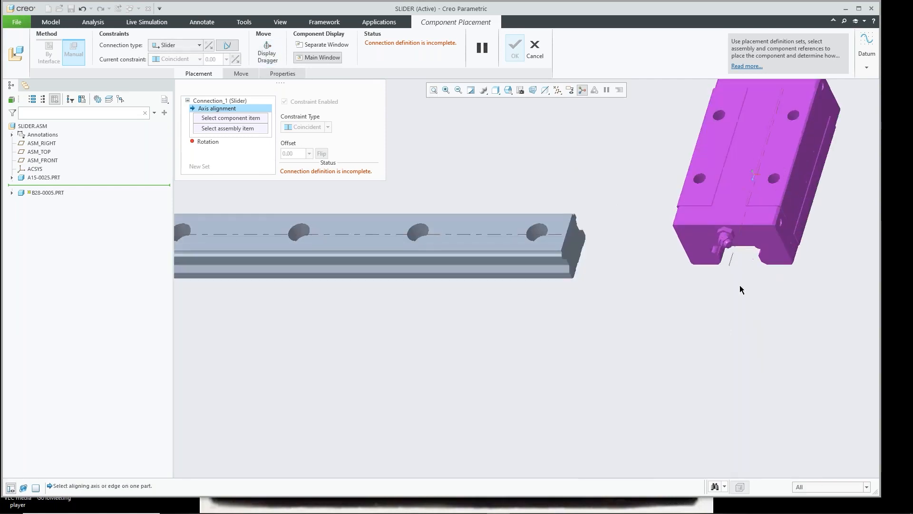
left_click(730, 260)
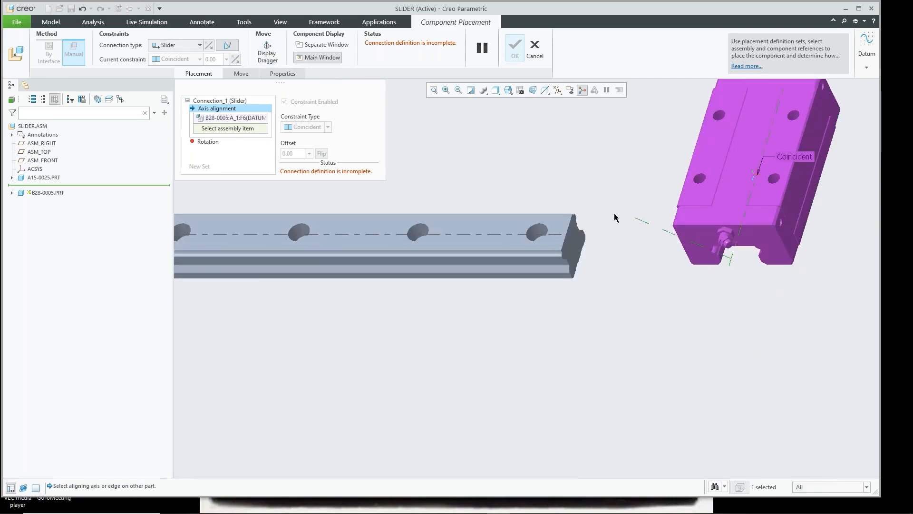
scroll(507, 232, "down", 4)
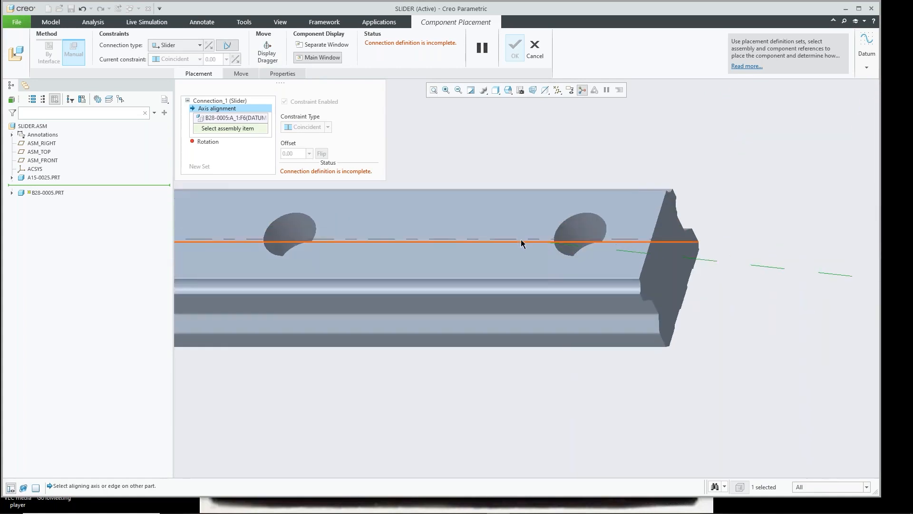
left_click(522, 240)
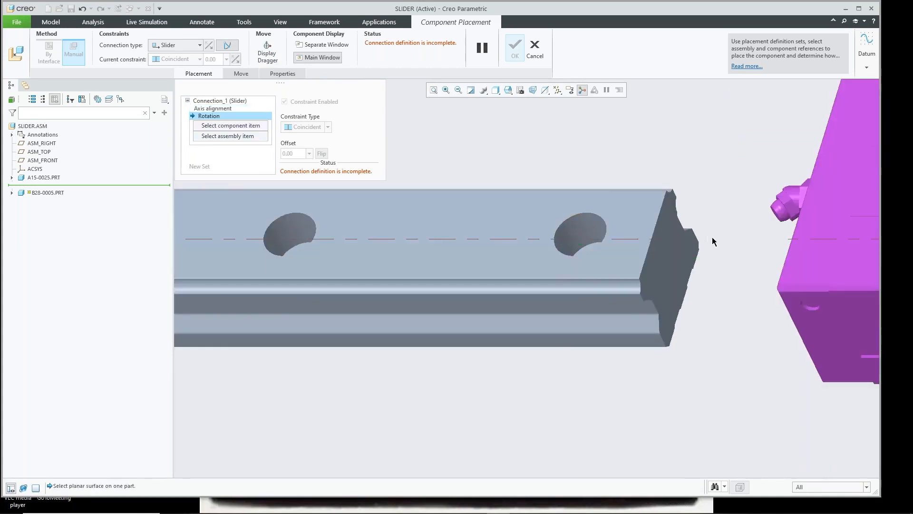
- Review the axis alignment references, then use the 3D dragger to move the carriage onto the rail and rotate it about the axis
scroll(712, 237, "up", 5)
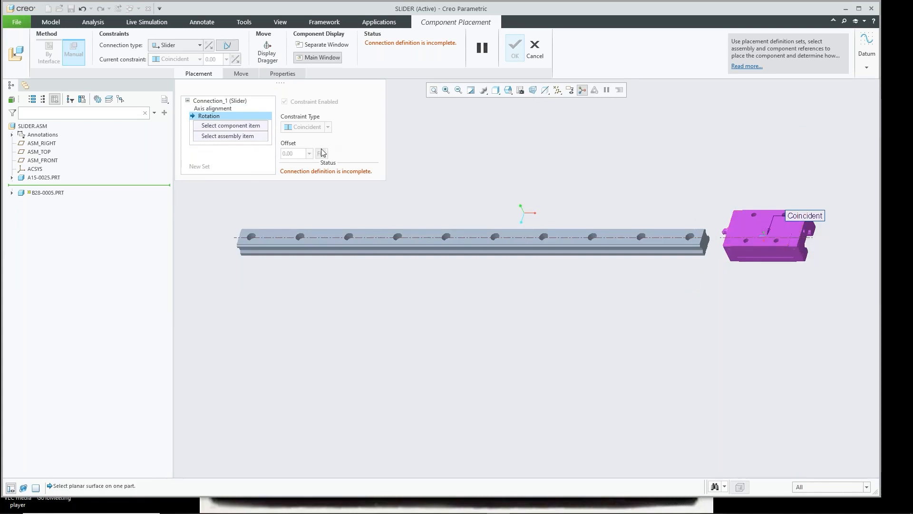
left_click(228, 109)
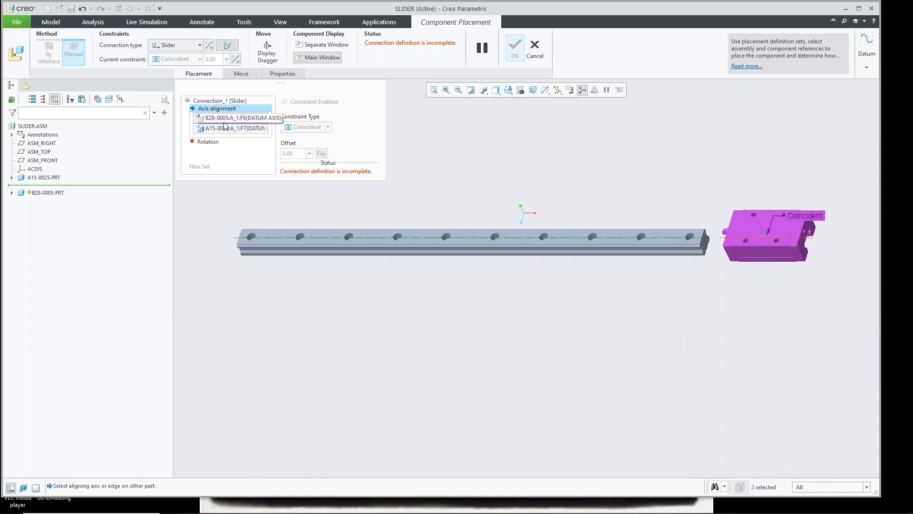
left_click(216, 142)
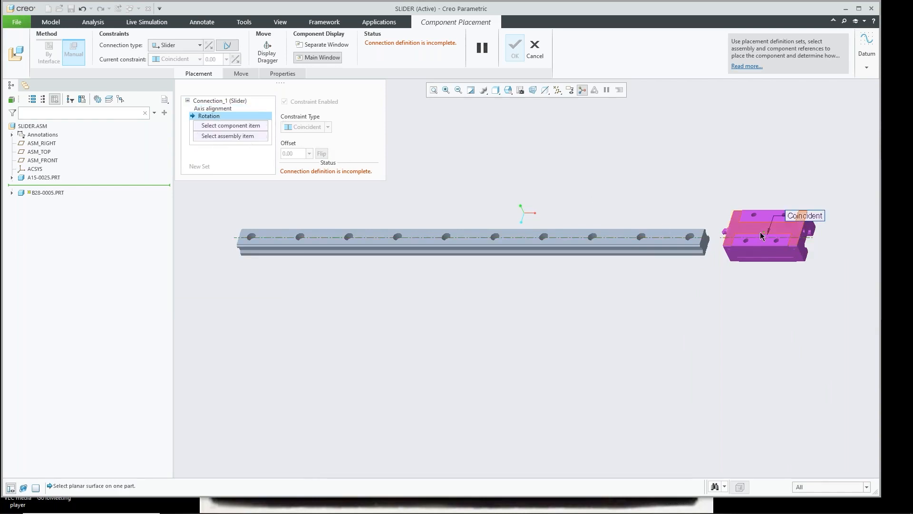
left_click(266, 51)
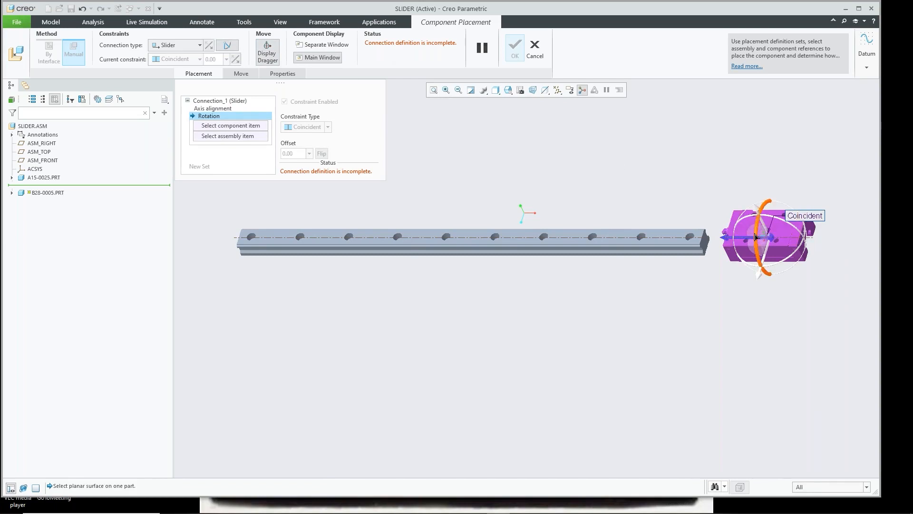
left_click_drag(783, 234, 613, 273)
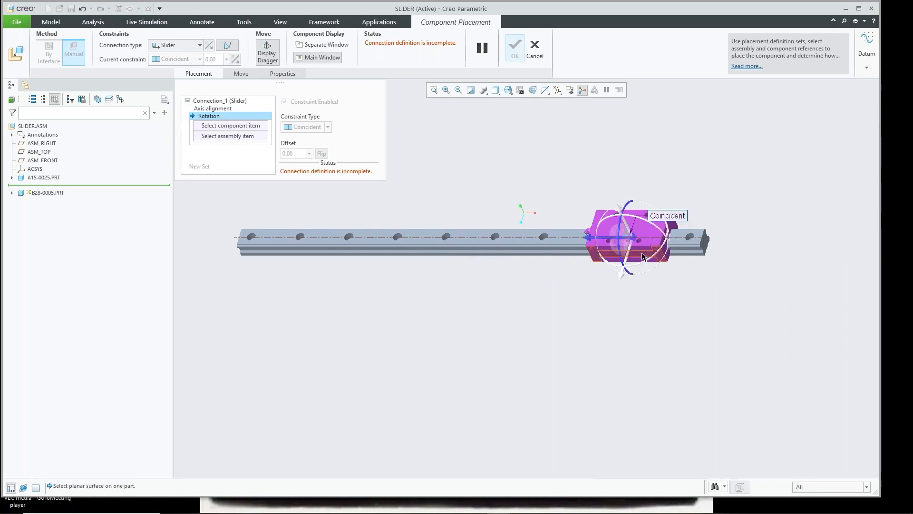
left_click_drag(619, 238, 626, 212)
scroll(666, 214, "down", 3)
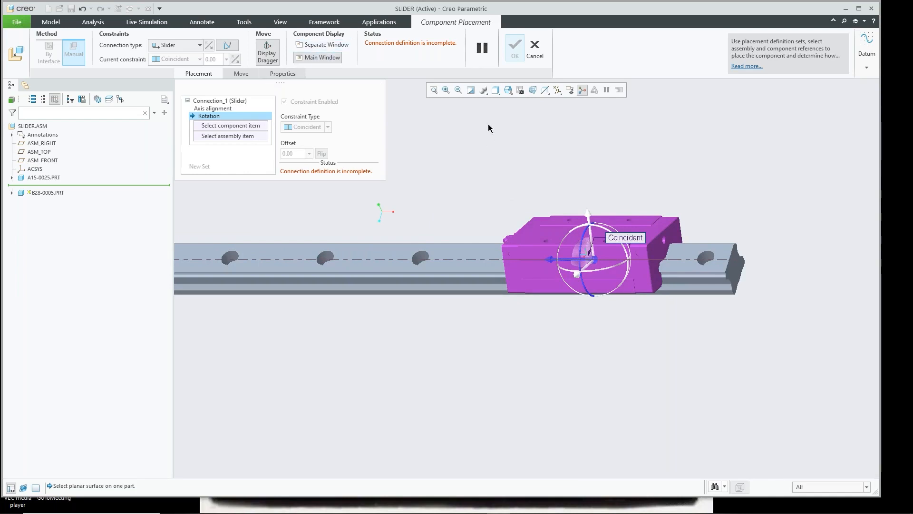
- Display datum planes instead of axes and define the Rotation constraint between the carriage's RIGHT plane and the rail's FRONT plane
left_click(557, 91)
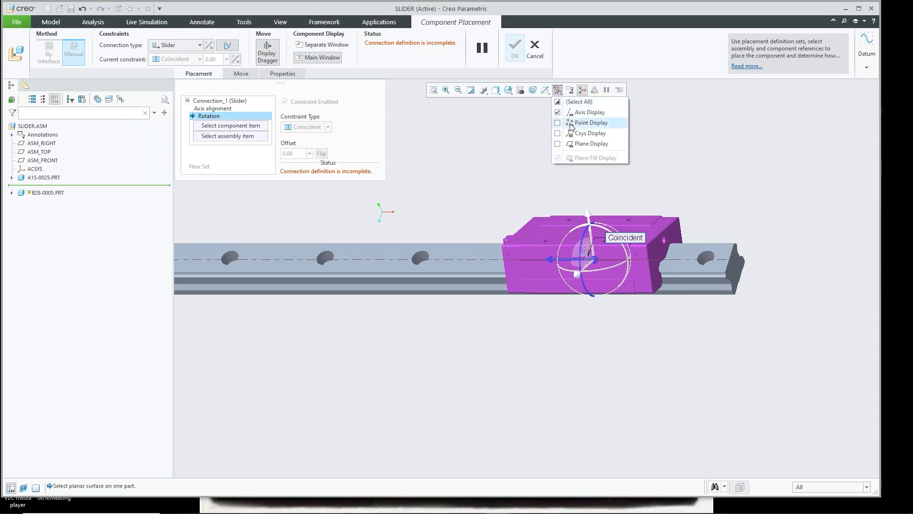
left_click(573, 144)
left_click(561, 114)
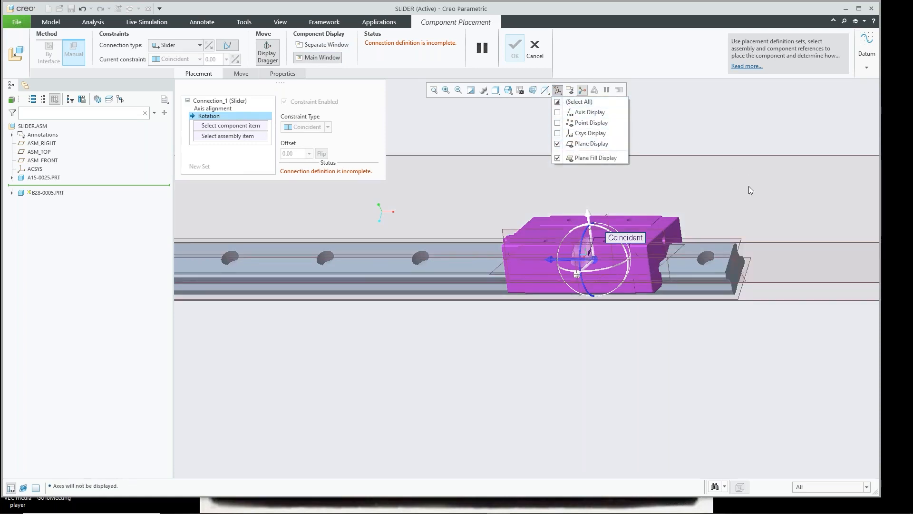
left_click(509, 227)
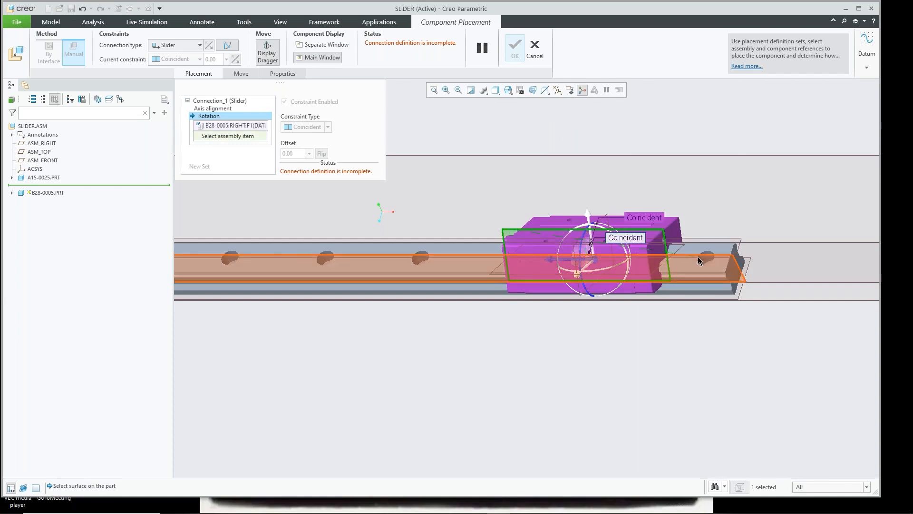
left_click(695, 259)
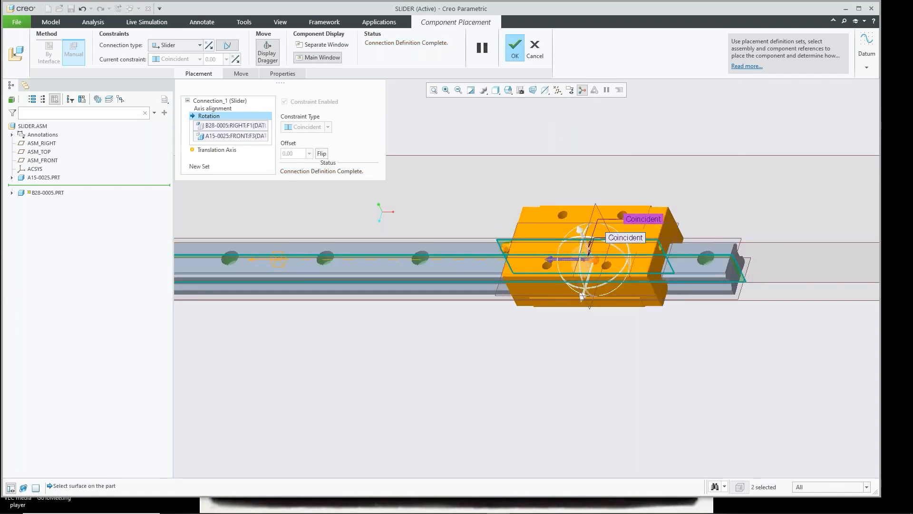
- Slide the carriage along the rail to check its travel, and hide the datum planes
left_click_drag(571, 262, 523, 312)
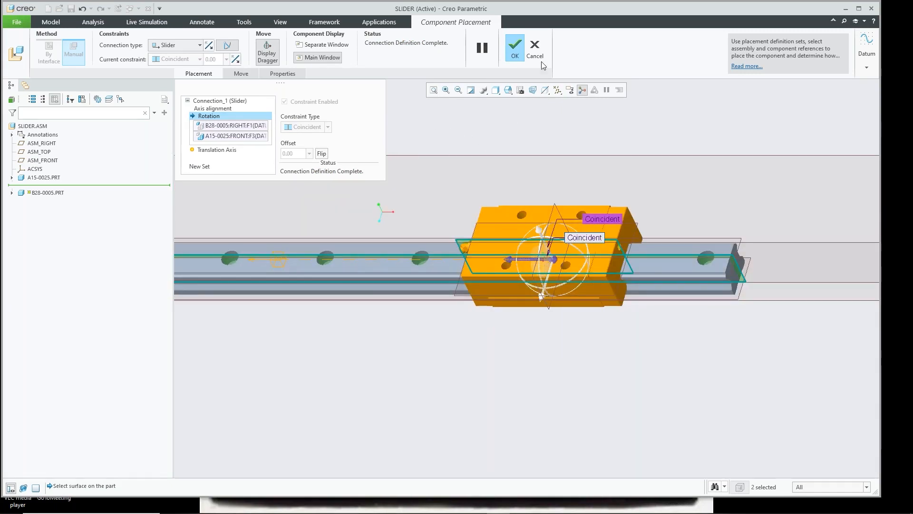
scroll(618, 229, "up", 3)
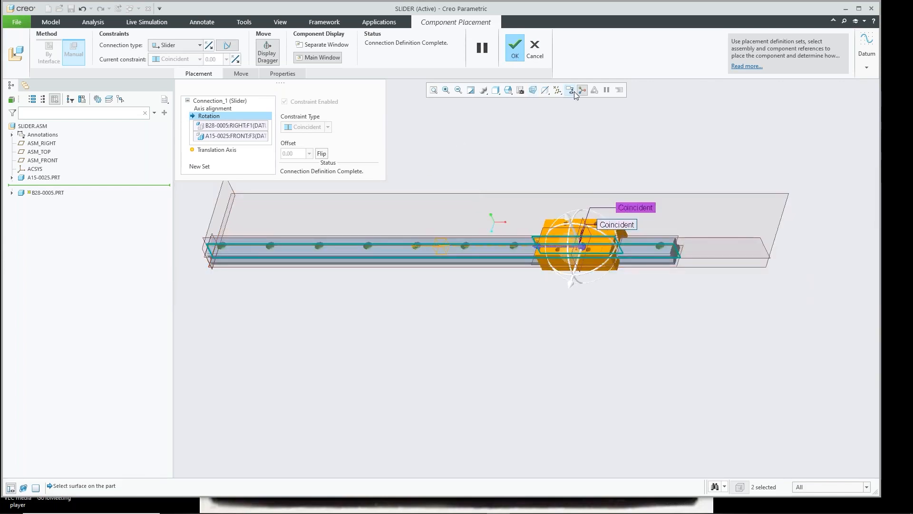
left_click(557, 90)
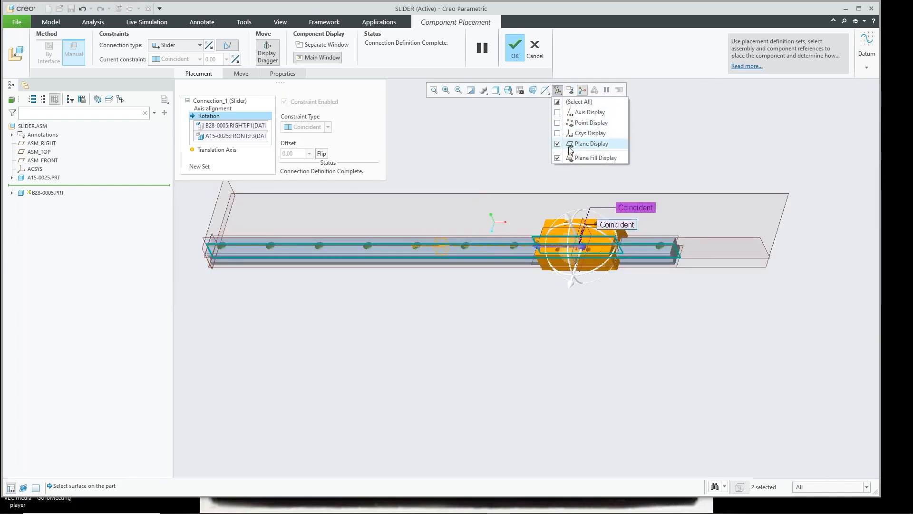
left_click(591, 143)
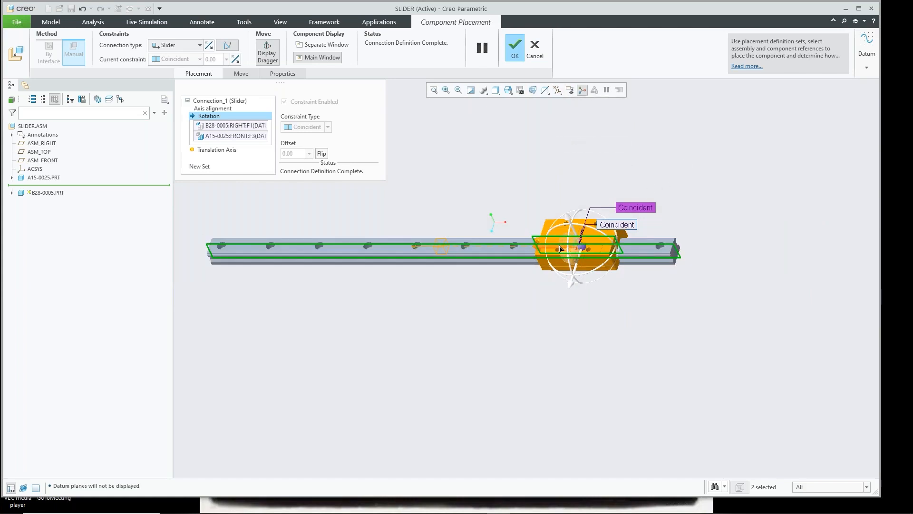
left_click_drag(560, 248, 552, 281)
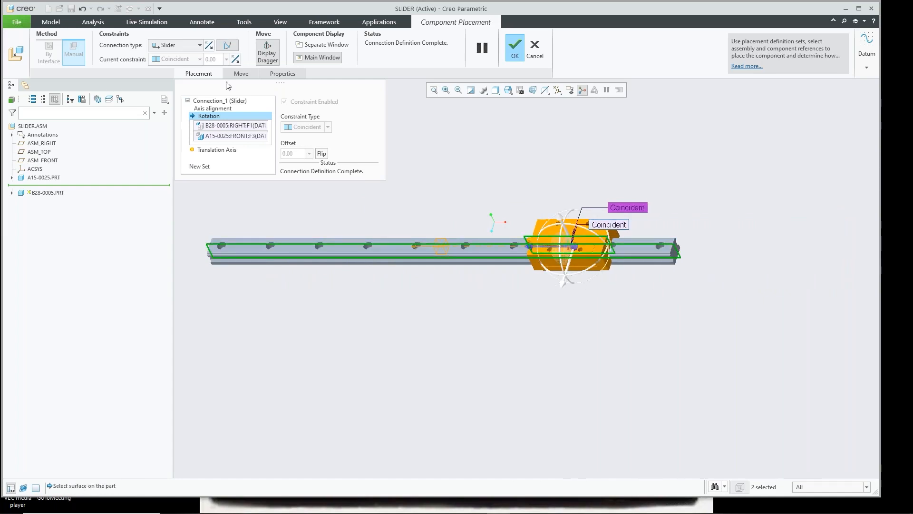
- Define the Translation Axis zero references using the carriage's end face and the matching end face of the rail
left_click(212, 151)
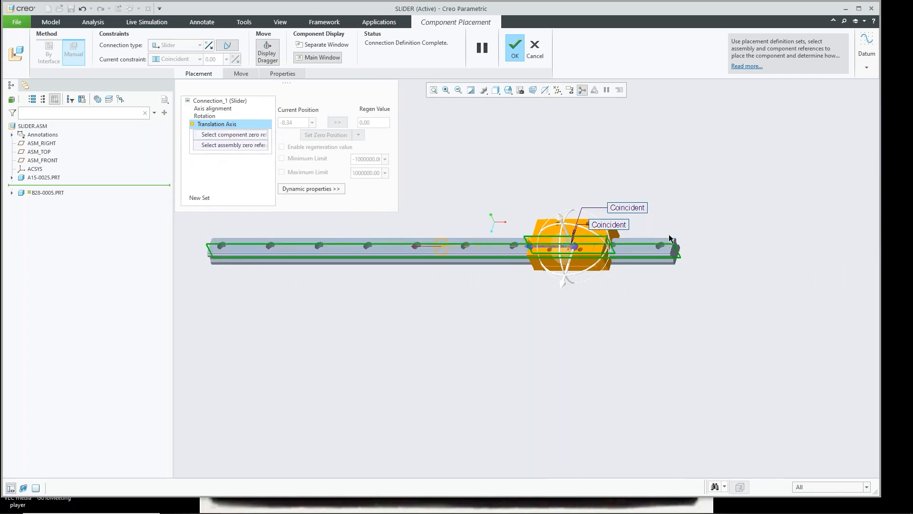
middle_click_drag(669, 236, 586, 230)
scroll(586, 229, "down", 5)
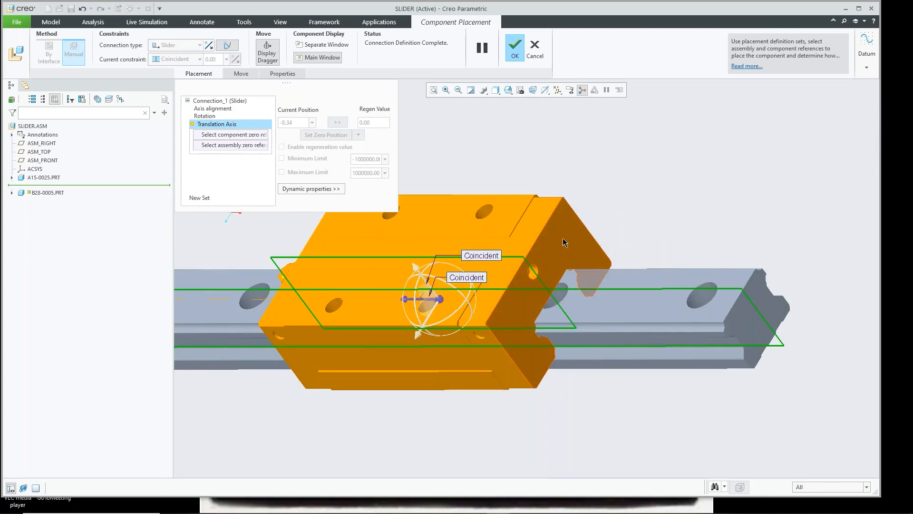
left_click(564, 234)
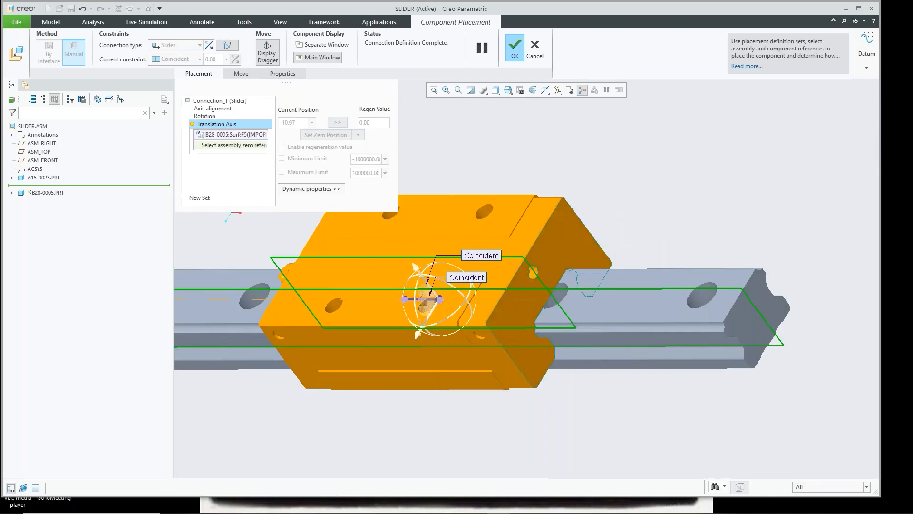
left_click(762, 304)
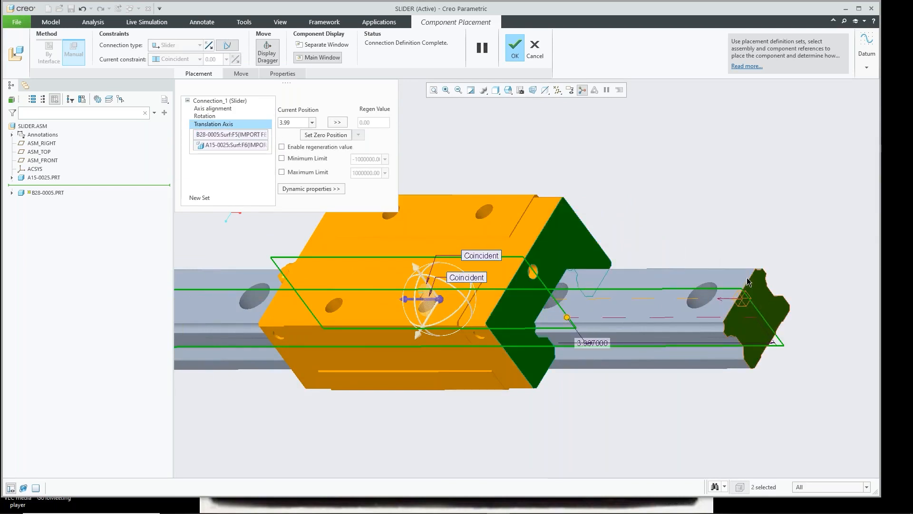
- Set the carriage's current translation position to 0 so its end face is flush with the rail end
double_click(601, 341)
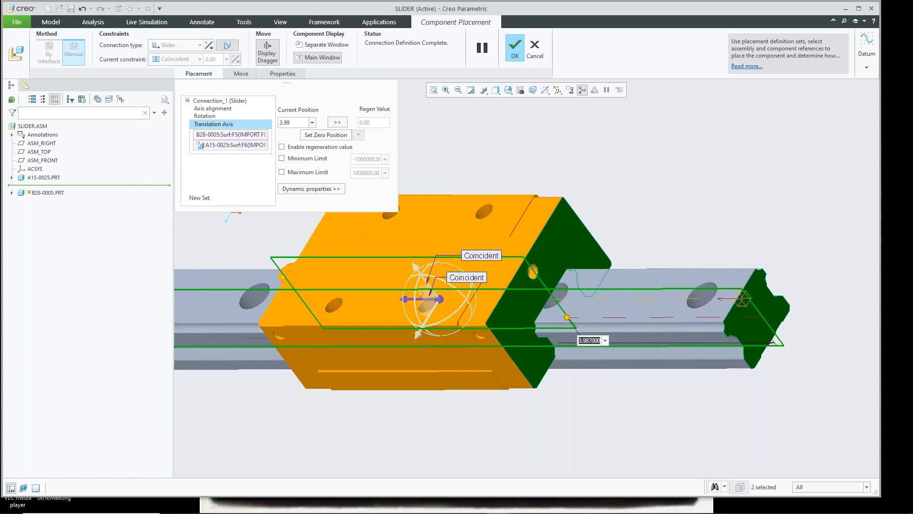
type("0")
key("Return")
middle_click_drag(665, 326, 681, 296)
scroll(681, 296, "up", 4)
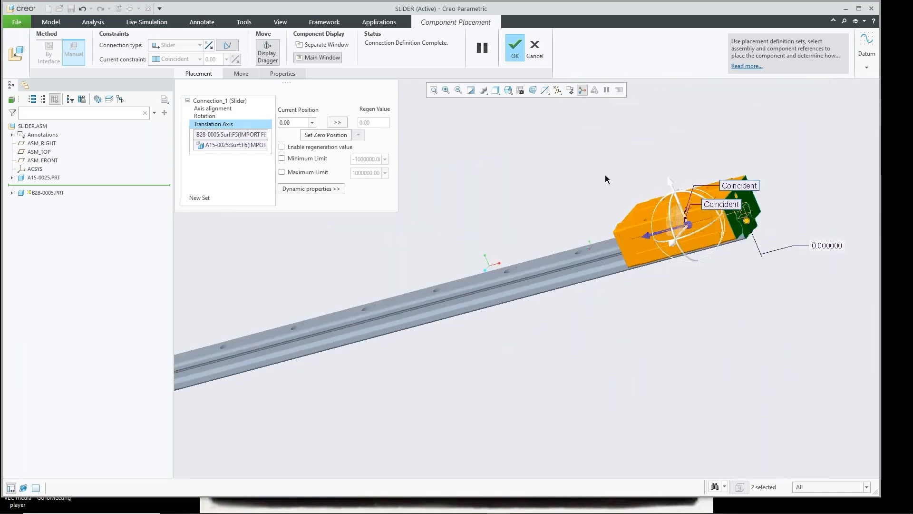
- Measure the distance from the carriage's inner end face to the far end face of the rail
middle_click_drag(605, 179, 713, 230)
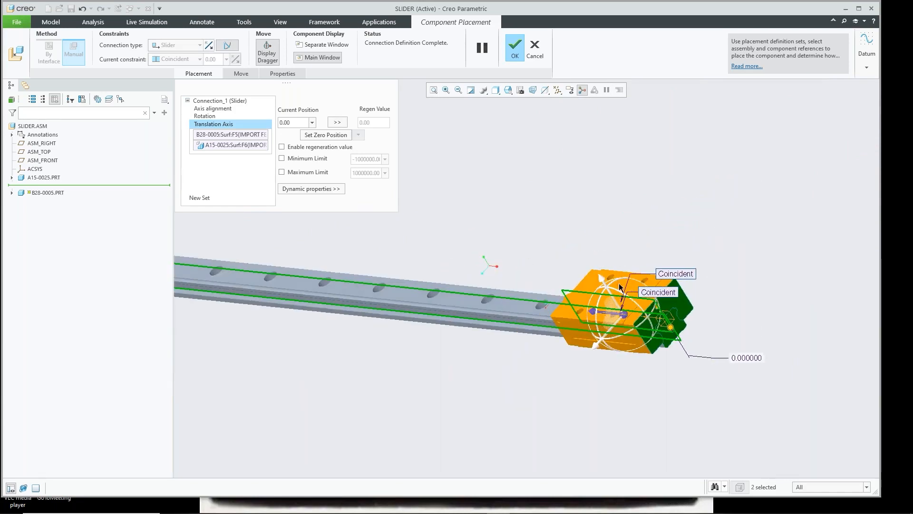
scroll(707, 298, "up", 3)
middle_click_drag(574, 305, 553, 269)
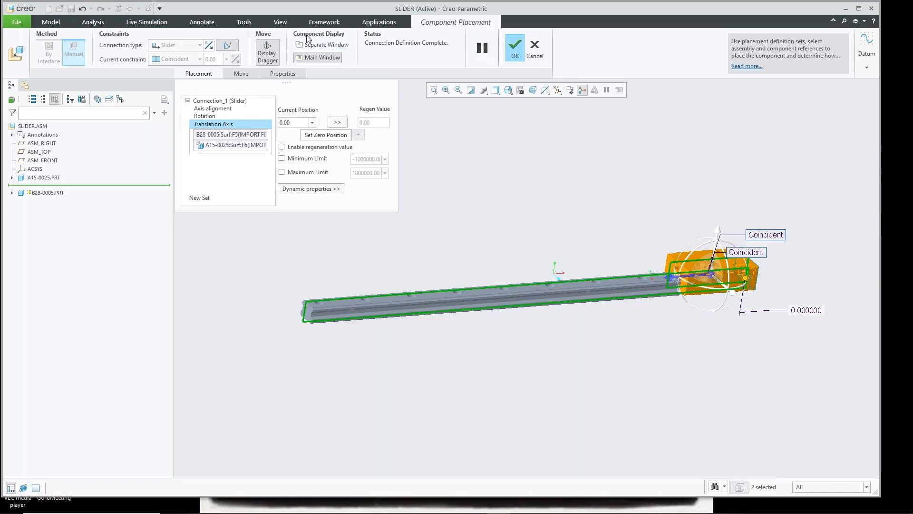
left_click(90, 25)
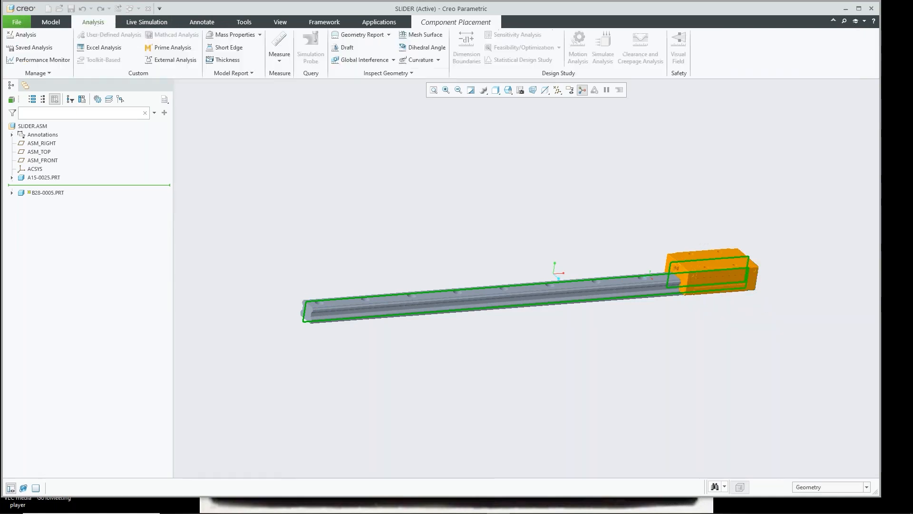
left_click(279, 42)
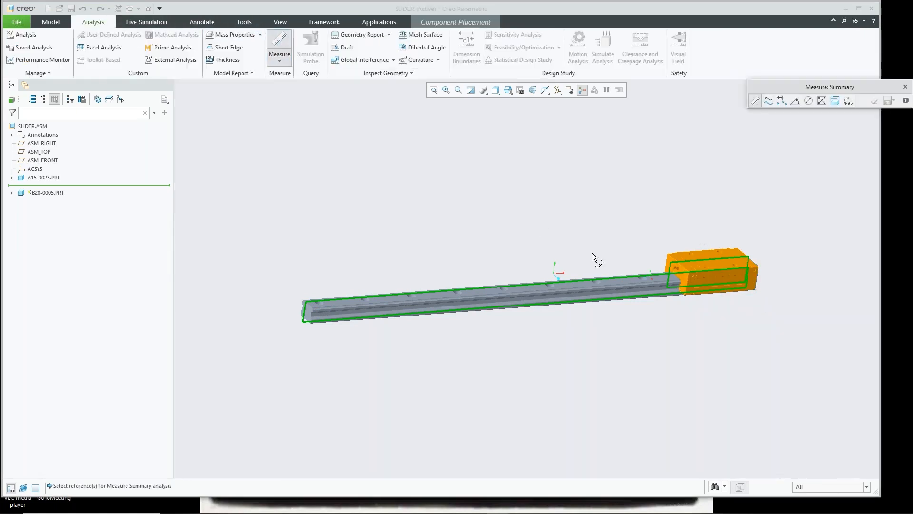
scroll(672, 268, "up", 4)
left_click(701, 272)
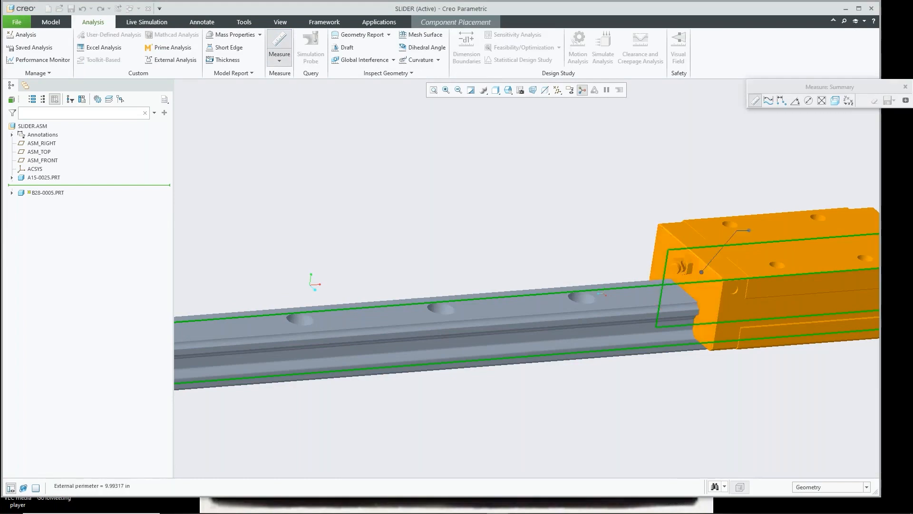
scroll(675, 281, "down", 5)
scroll(319, 315, "up", 6)
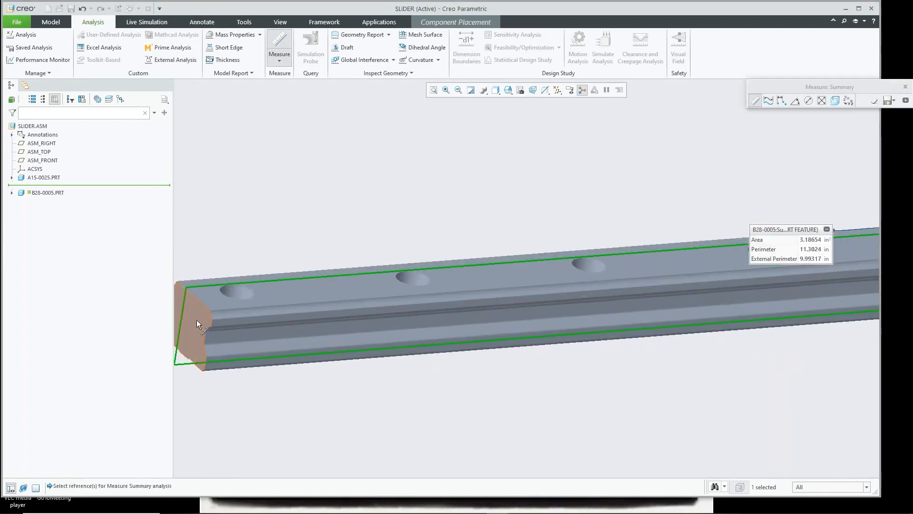
left_click(192, 318, "ctrl")
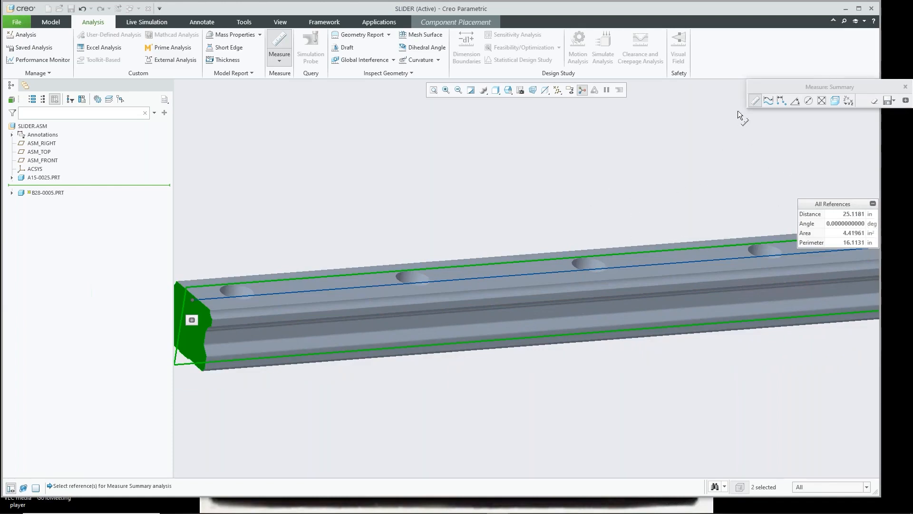
left_click(905, 85)
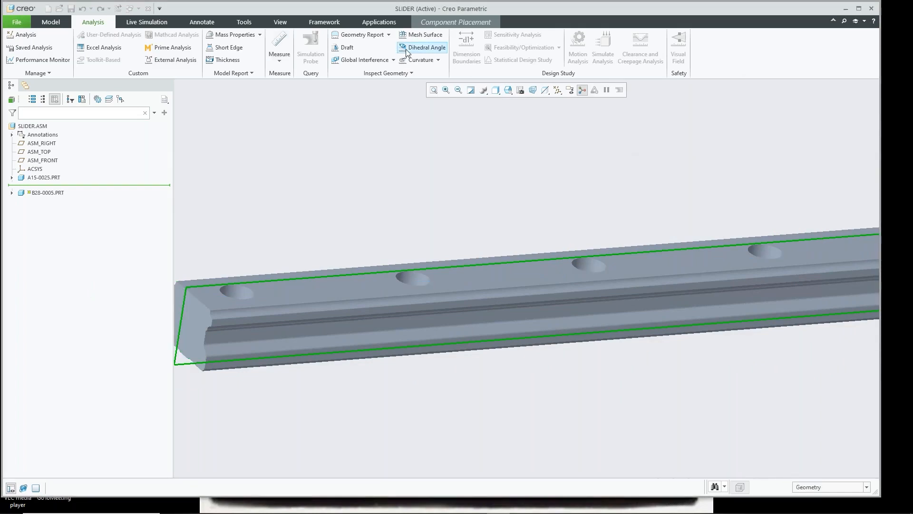
- Limit the slider's translation axis to a minimum of 0 and a maximum of 25, and accept the carriage placement
left_click(454, 22)
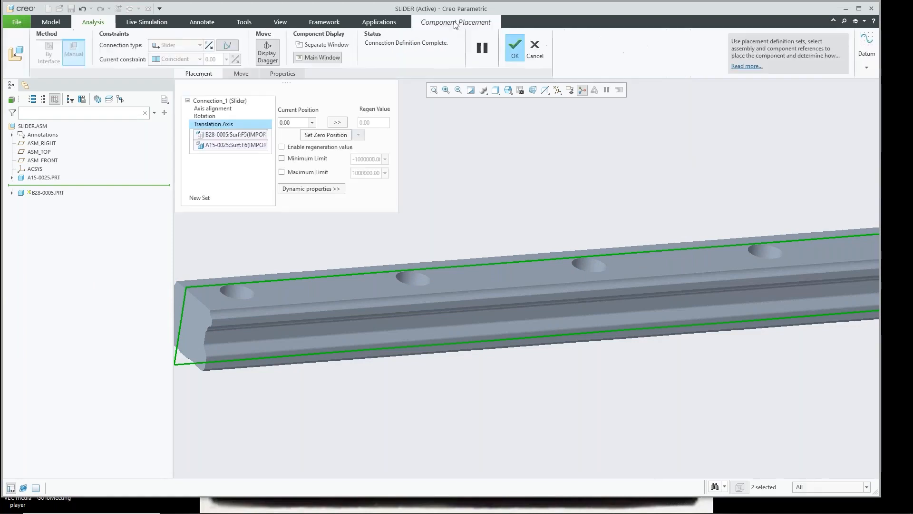
left_click(282, 172)
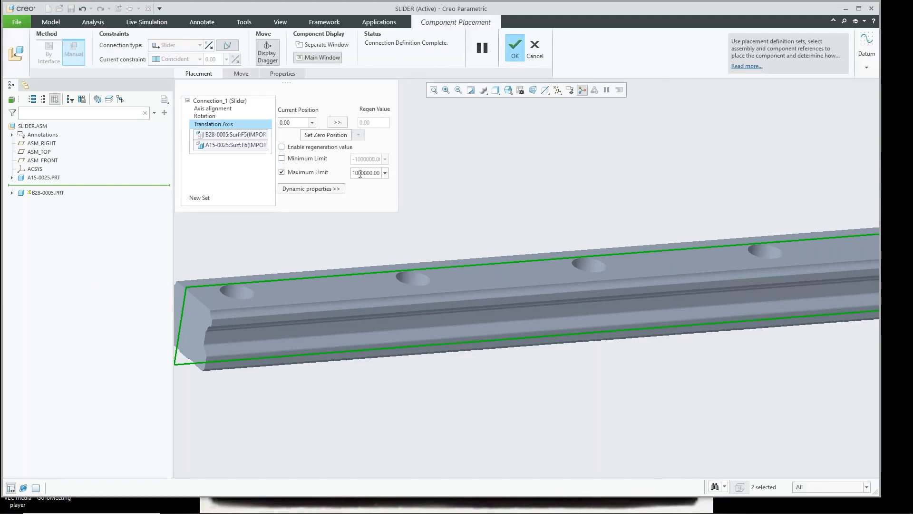
double_click(360, 173)
type("25.00")
left_click(282, 159)
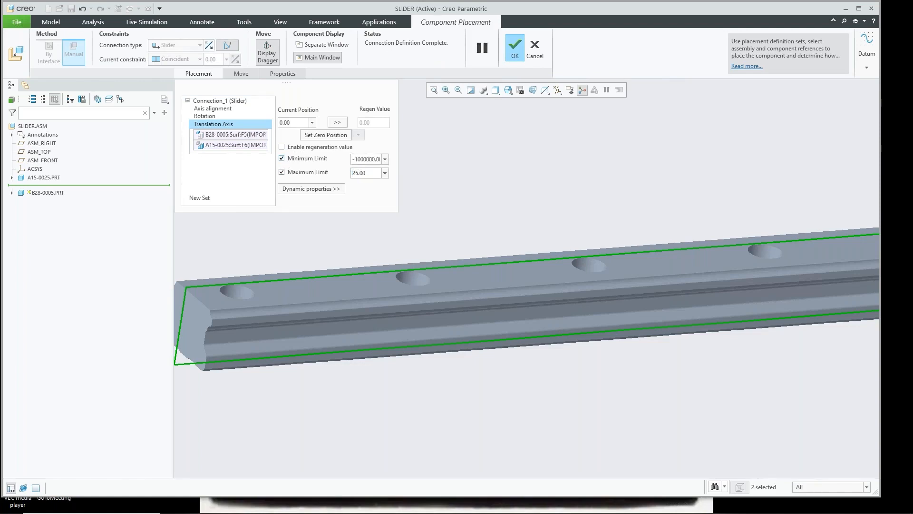
double_click(365, 159)
type("0.00")
scroll(478, 204, "down", 3)
scroll(566, 210, "down", 2)
scroll(775, 171, "up", 2)
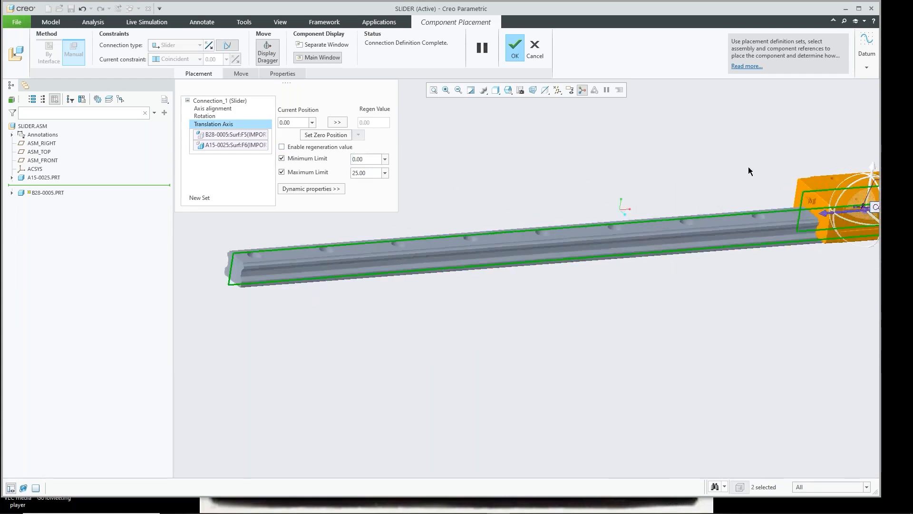
scroll(748, 167, "down", 1)
left_click(517, 50)
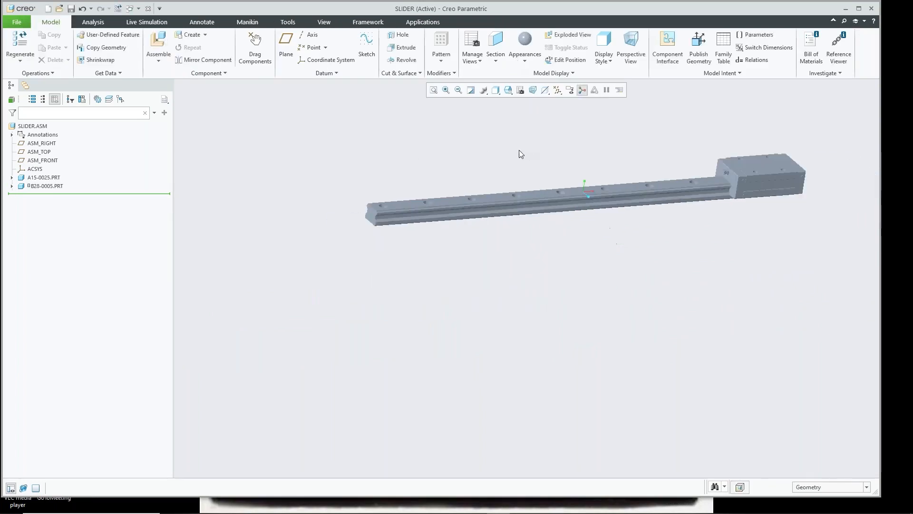
- Move the carriage along the rail with Drag Components to test its limited travel
scroll(756, 125, "up", 2)
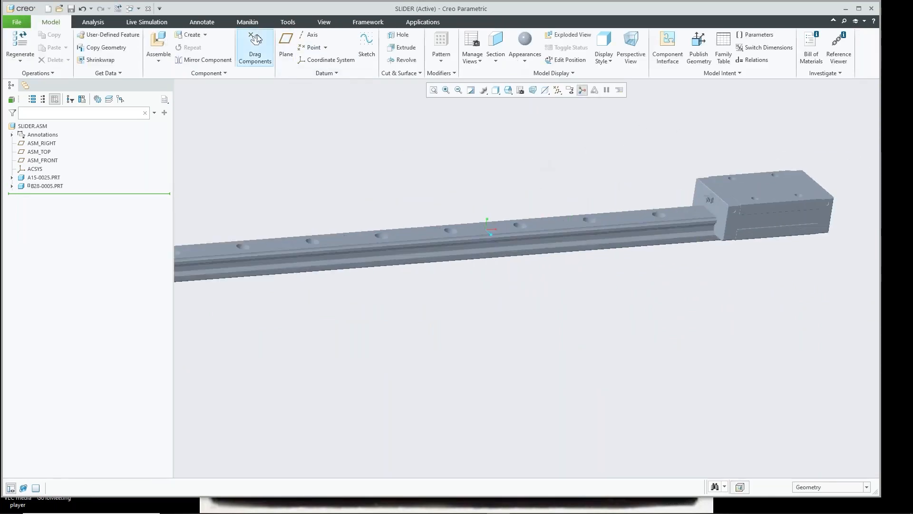
left_click(254, 48)
scroll(485, 146, "down", 1)
left_click(671, 183)
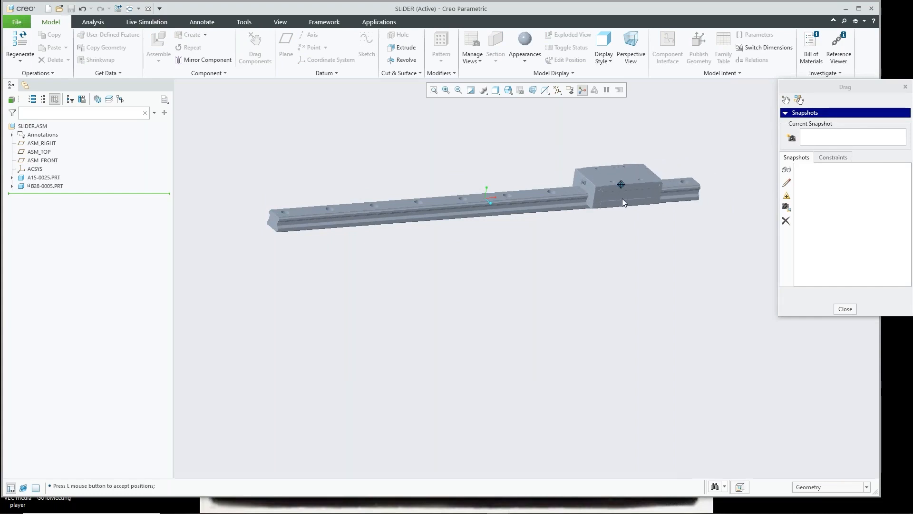
left_click(622, 199)
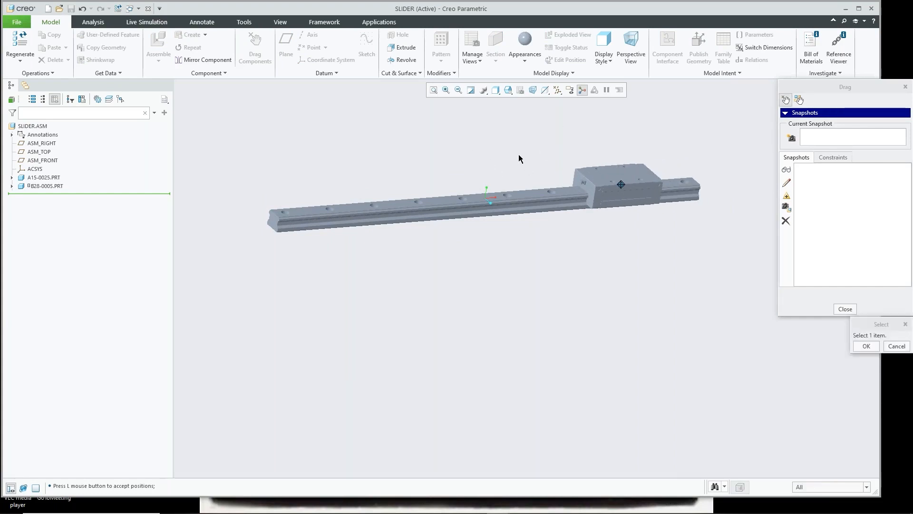
left_click(845, 309)
mouse_move(509, 154)
middle_mouse_down()
mouse_move(558, 149)
mouse_move(529, 141)
mouse_move(493, 148)
middle_mouse_up()
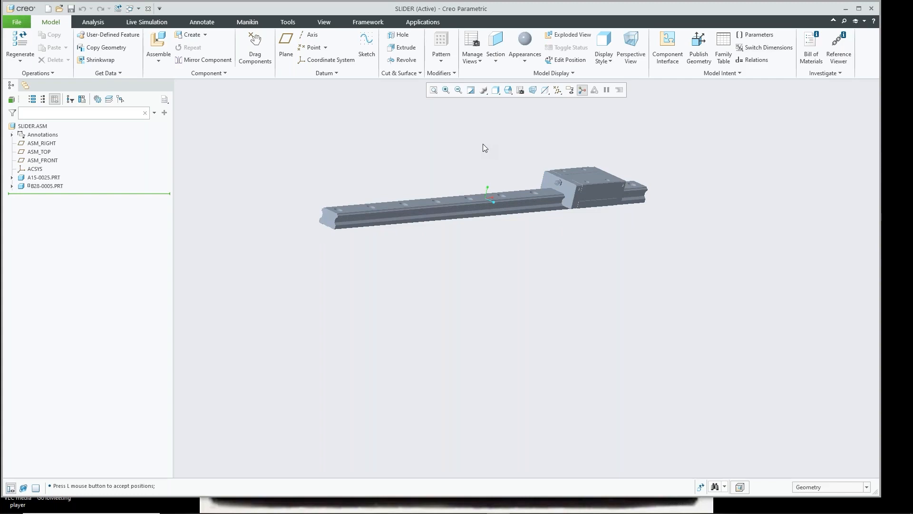
- Close the slider assembly and erase all objects not displayed from the session
left_click(148, 9)
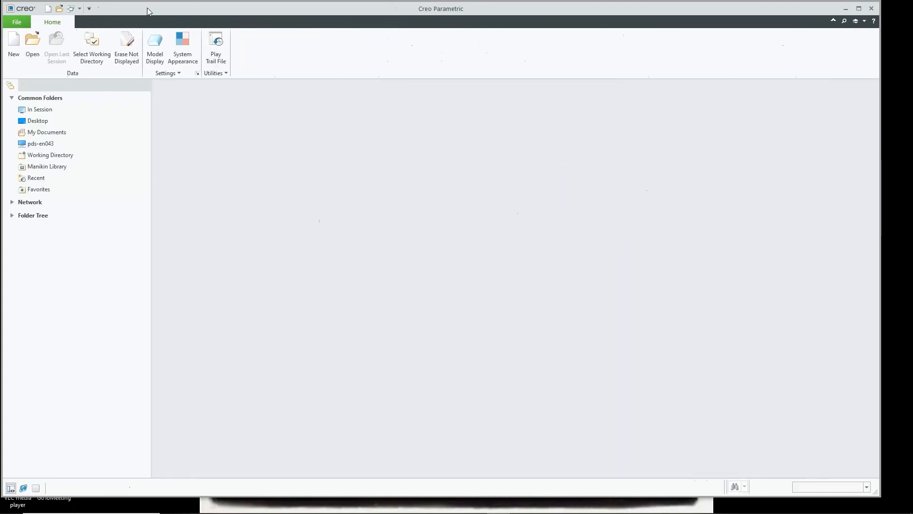
left_click(130, 59)
left_click(463, 340)
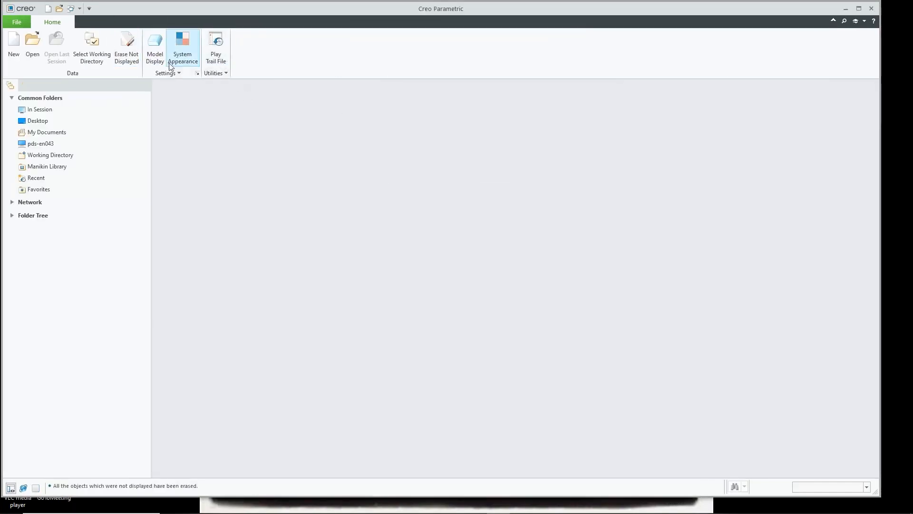
- Open belt.asm from the 03-Belt folder inside Mechanism, filtering the file list to assemblies
left_click(34, 47)
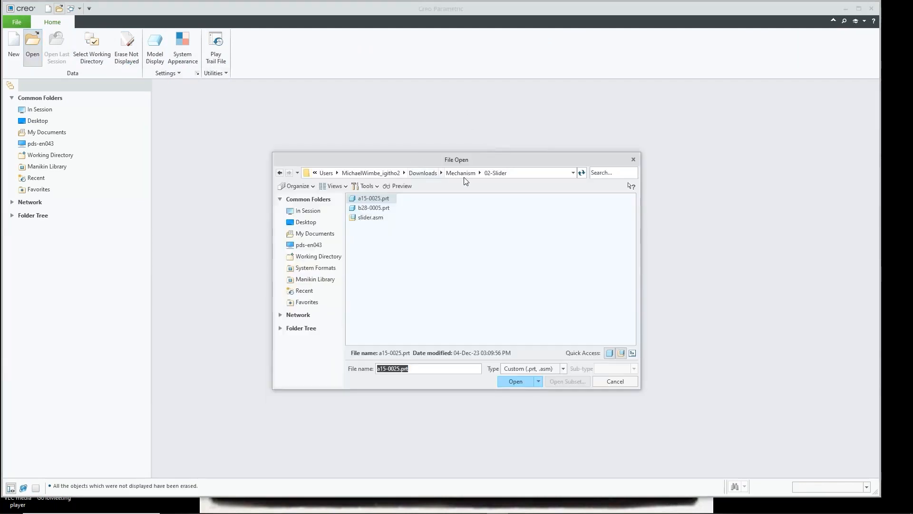
left_click(427, 173)
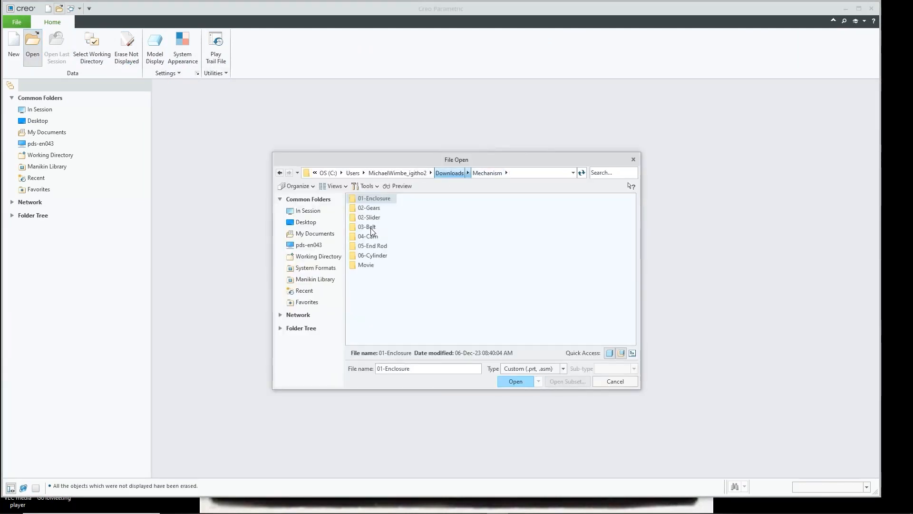
double_click(371, 228)
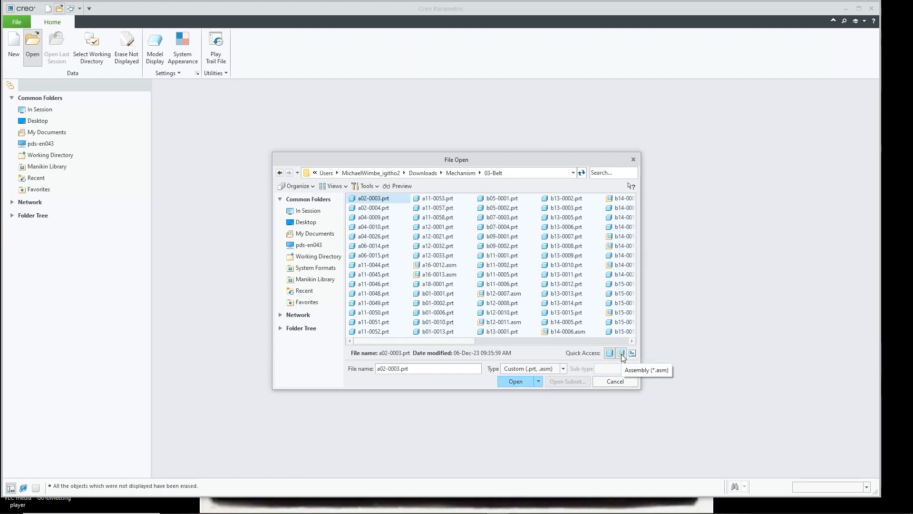
left_click(610, 353)
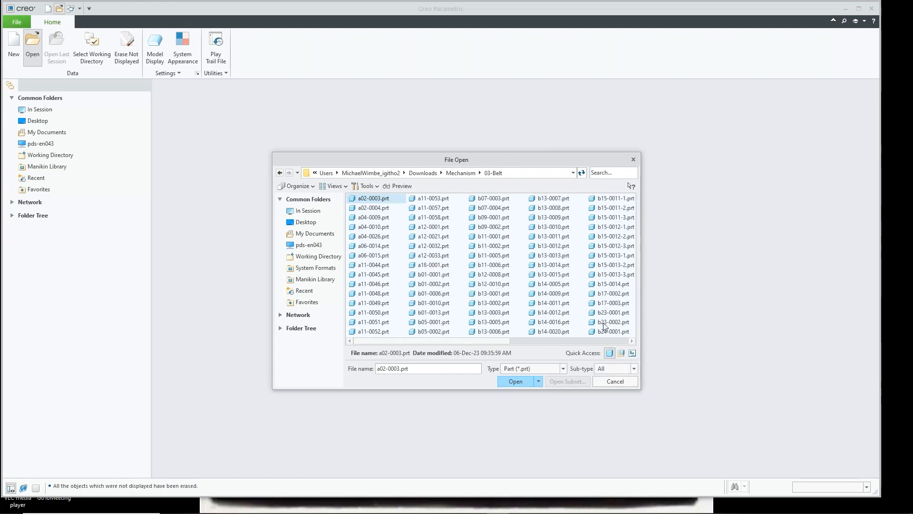
left_click(620, 353)
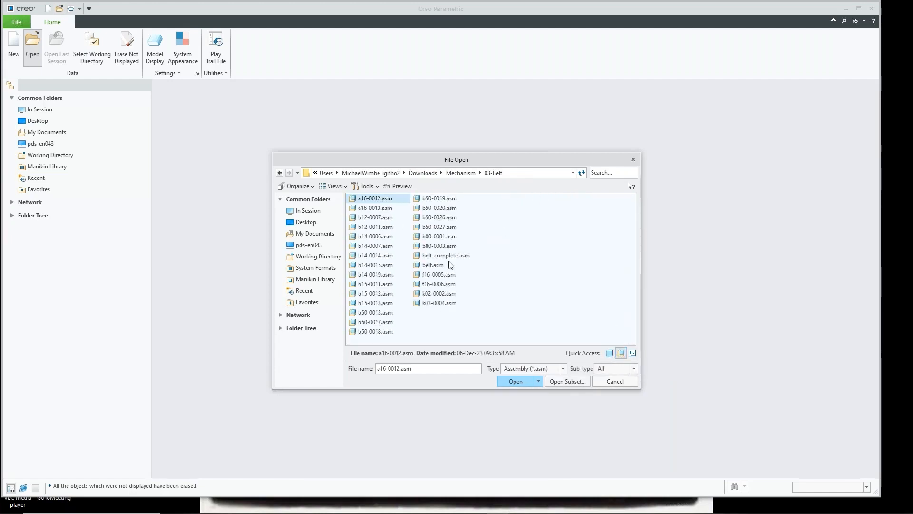
double_click(436, 265)
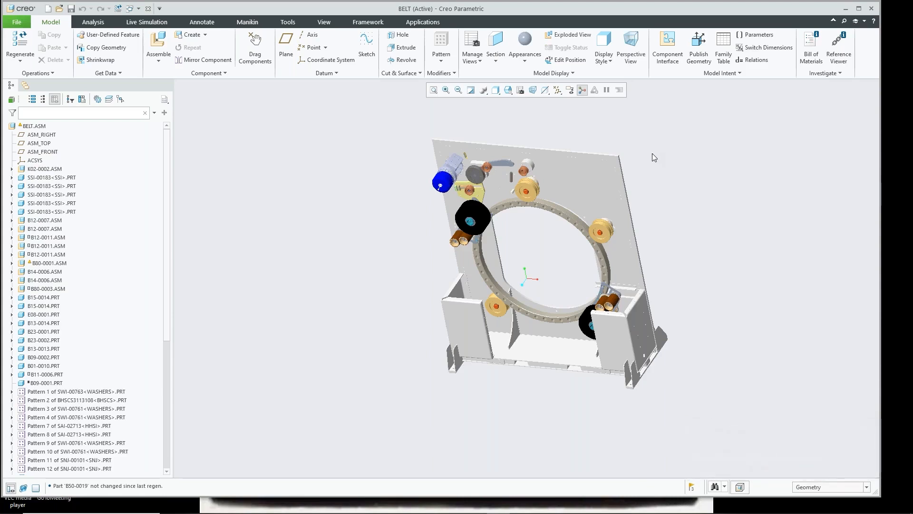
scroll(697, 189, "up", 2)
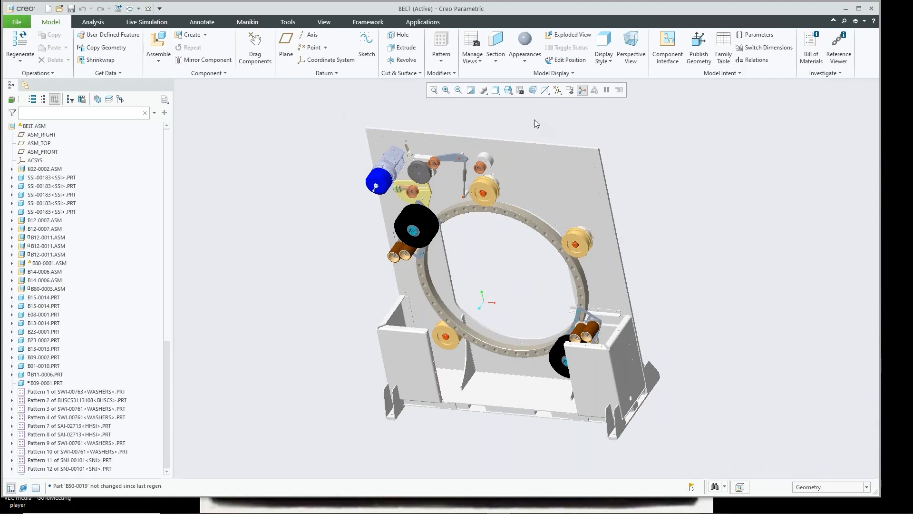
- Switch to the Mechanism application and delete the existing Belt 1 feature from the assembly
left_click(423, 22)
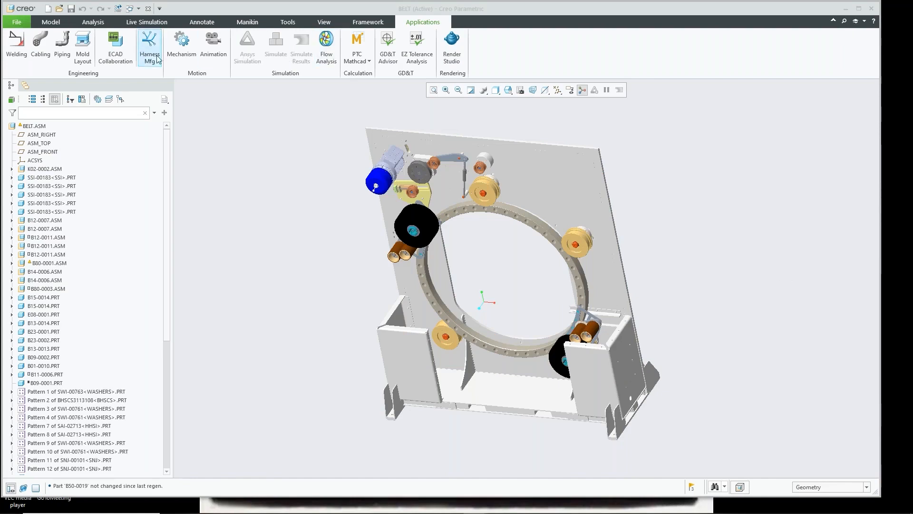
left_click(176, 49)
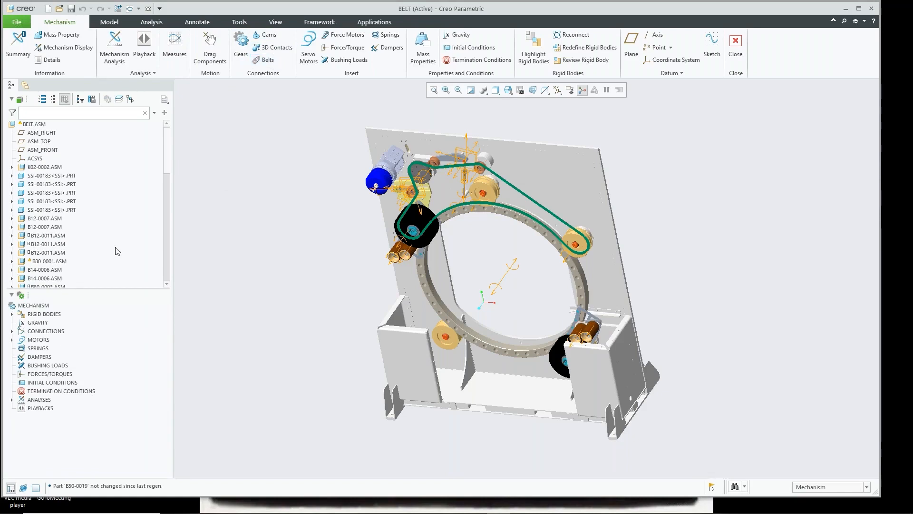
left_click_drag(167, 160, 168, 262)
left_click(36, 276)
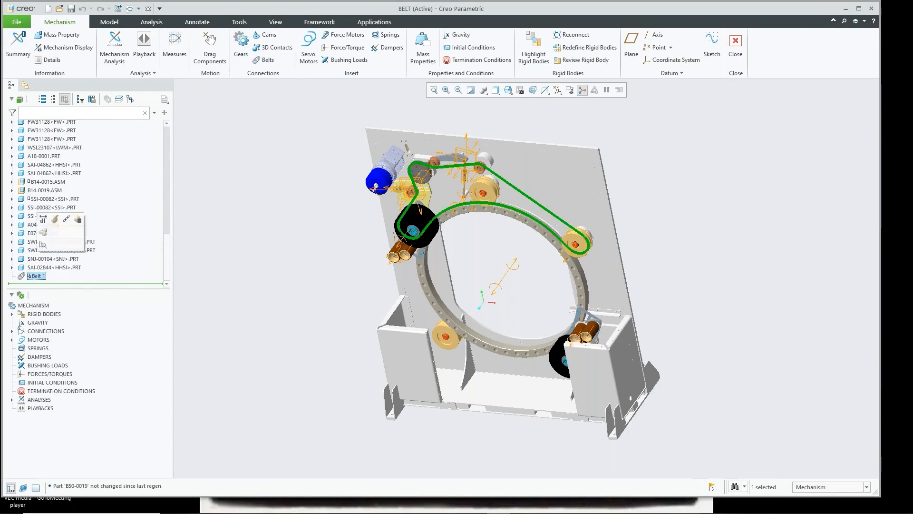
right_click(36, 275)
left_click(61, 346)
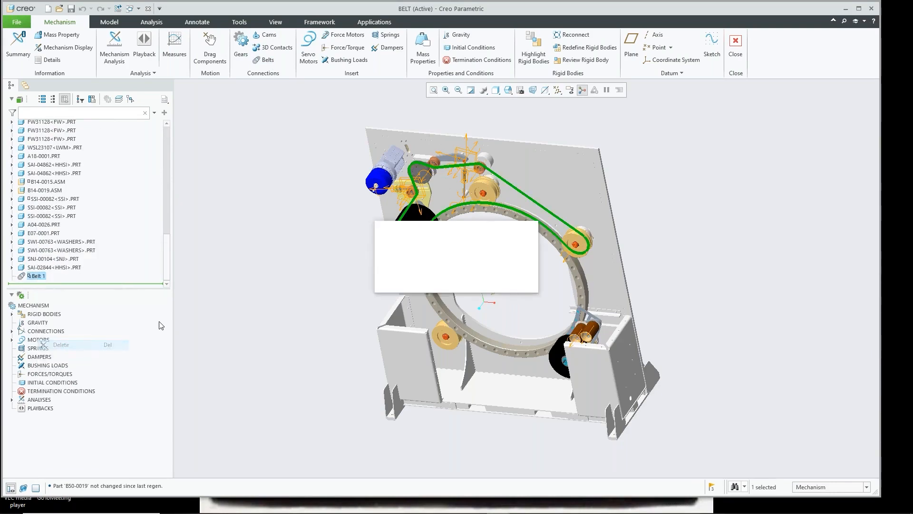
left_click(488, 282)
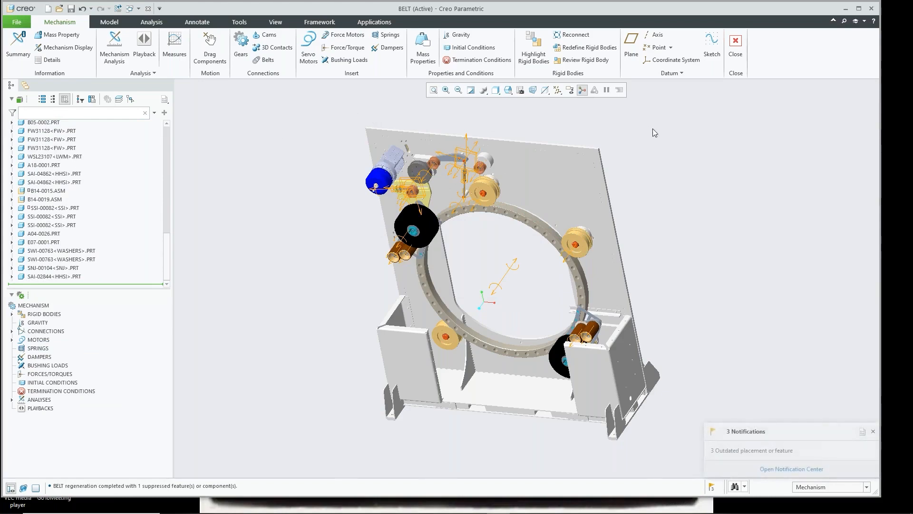
- Start a new belt connection and add the groove surface of the yellow flanged pulley on the plate's outer side as the first pulley
scroll(654, 133, "down", 2)
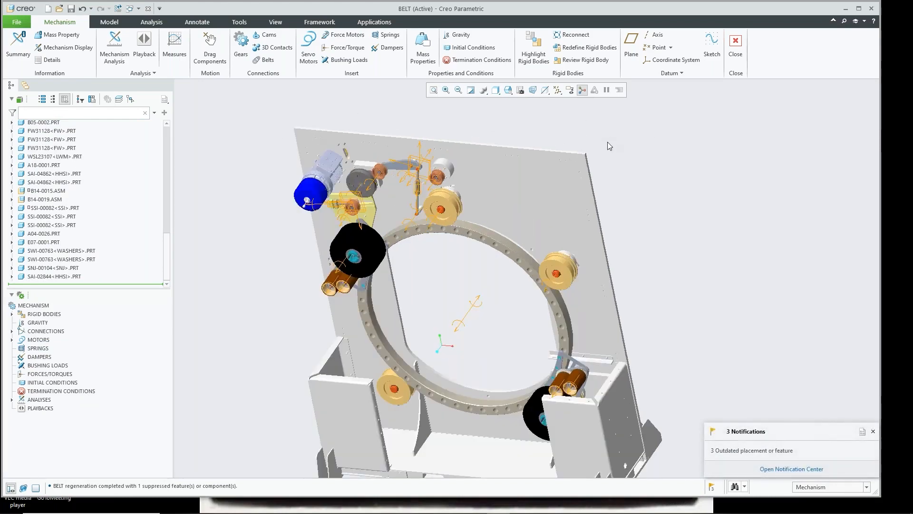
left_click(268, 61)
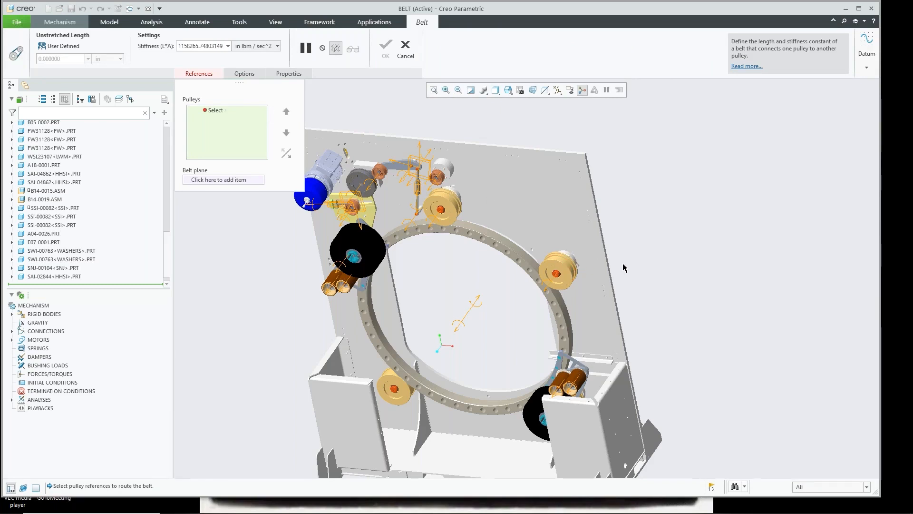
middle_click_drag(589, 251, 594, 256)
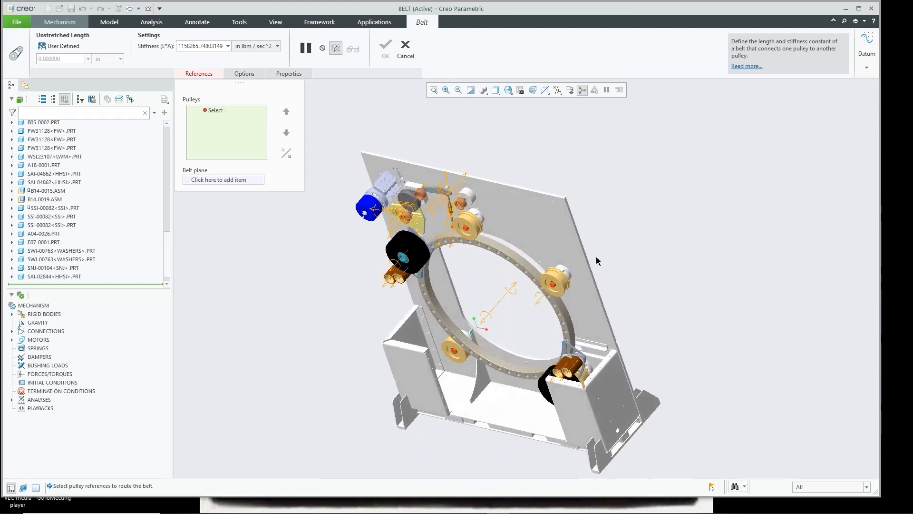
scroll(563, 246, "down", 2)
scroll(560, 286, "down", 3)
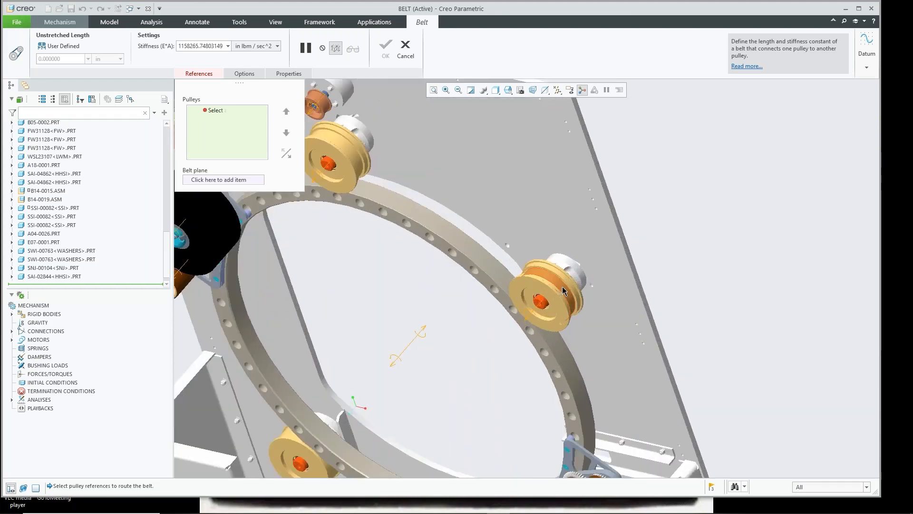
left_click(562, 287)
scroll(584, 283, "up", 2)
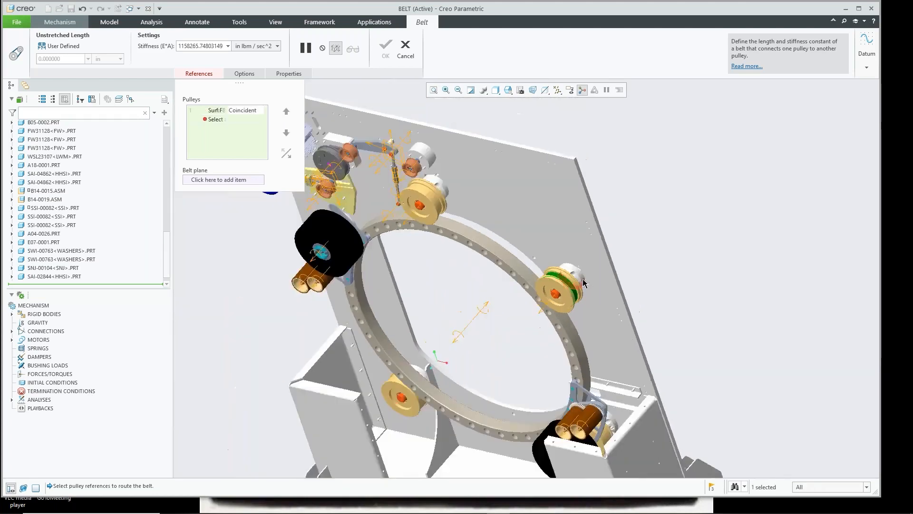
scroll(584, 283, "up", 2)
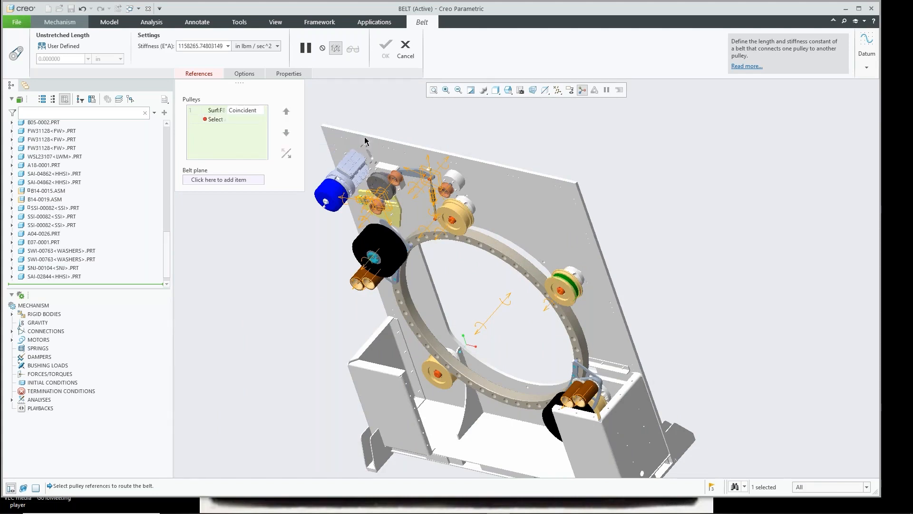
- Add the small orange idler beside the upper yellow pulley, and the orange idler next to the grey pulley, to the belt route
scroll(421, 178, "down", 5)
scroll(420, 179, "down", 2)
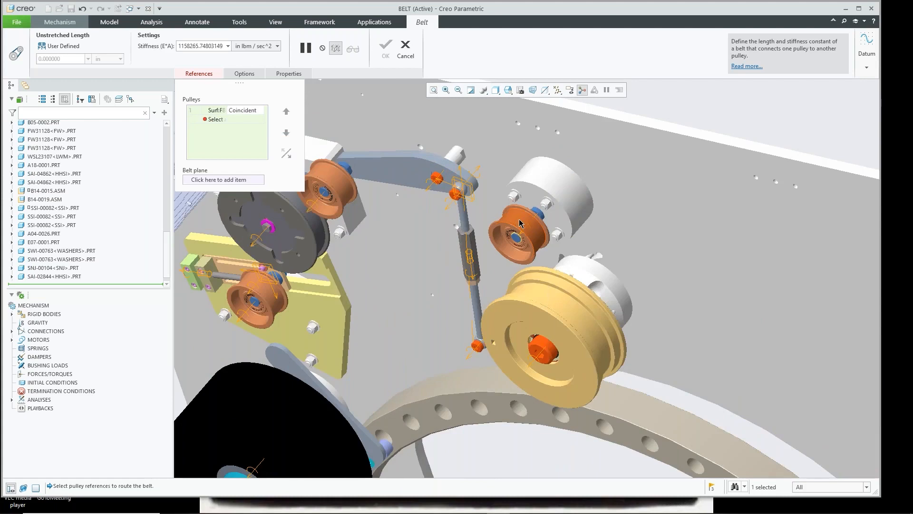
left_click(519, 224)
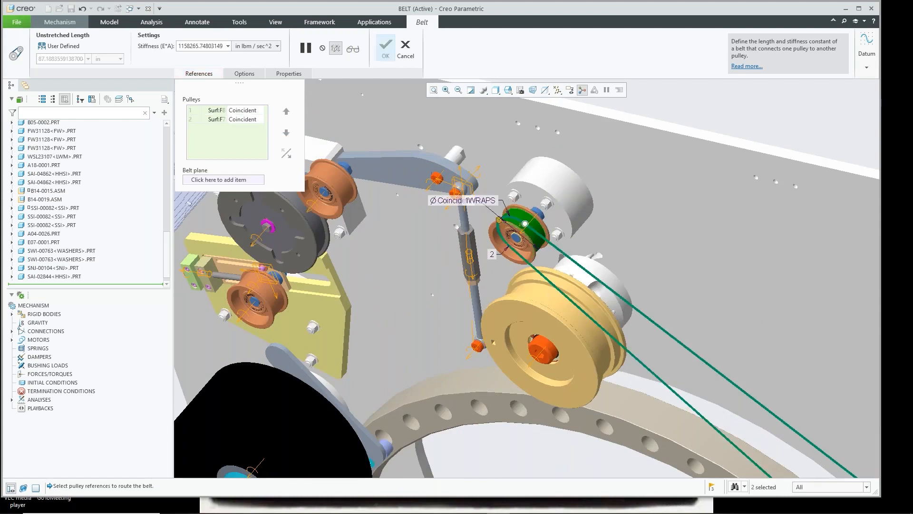
left_click(347, 199)
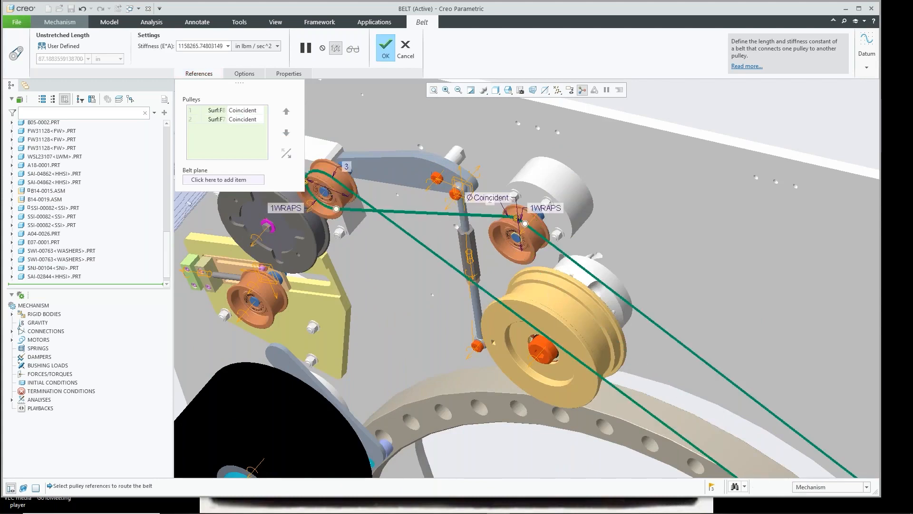
- Extend the belt route around the grey pulley and the orange idler mounted on the yellow bracket
scroll(312, 216, "up", 5)
scroll(310, 212, "down", 3)
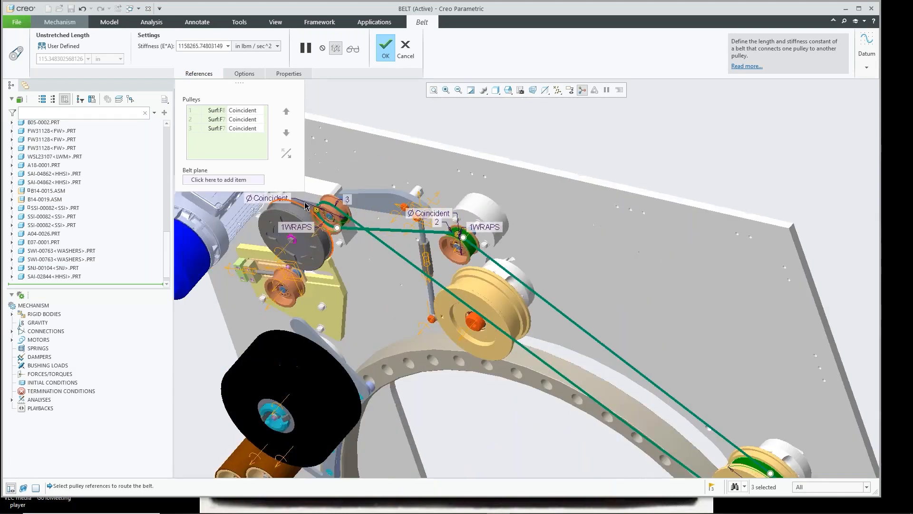
left_click(297, 289)
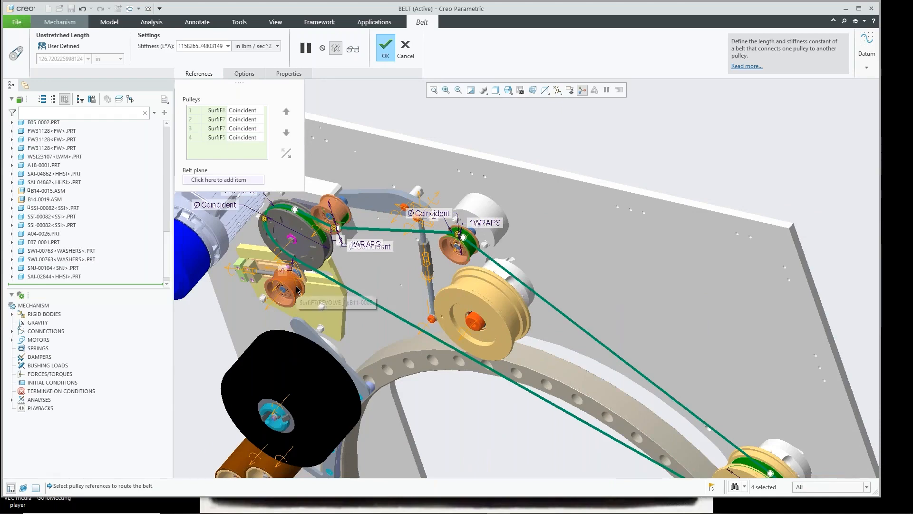
left_click(297, 289)
middle_click_drag(339, 342, 419, 306)
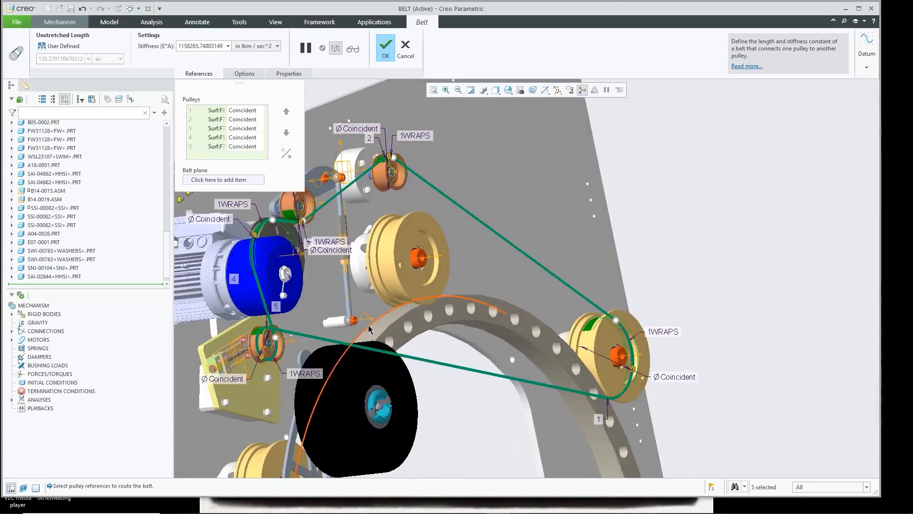
- Route the belt around the yellow pulley behind the black wheel and the outer surface of the large ring
scroll(365, 321, "down", 3)
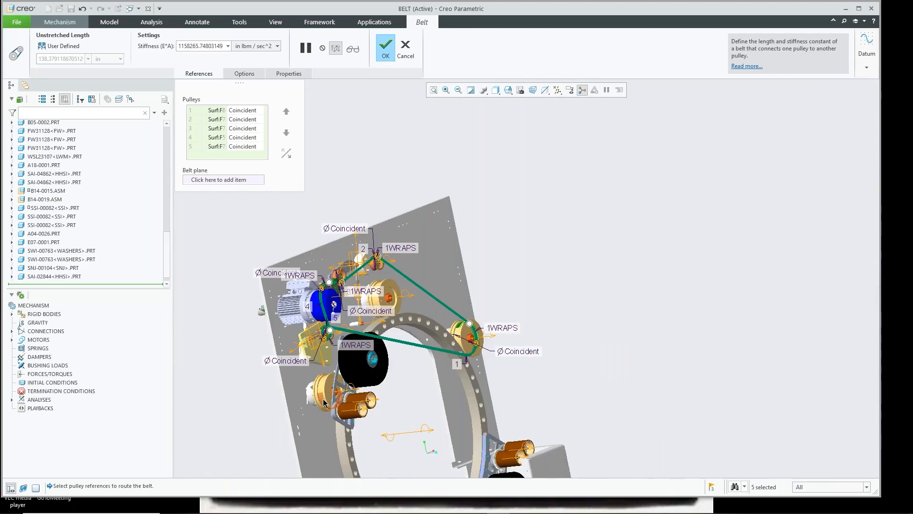
left_click(324, 403)
middle_click_drag(323, 403, 415, 344)
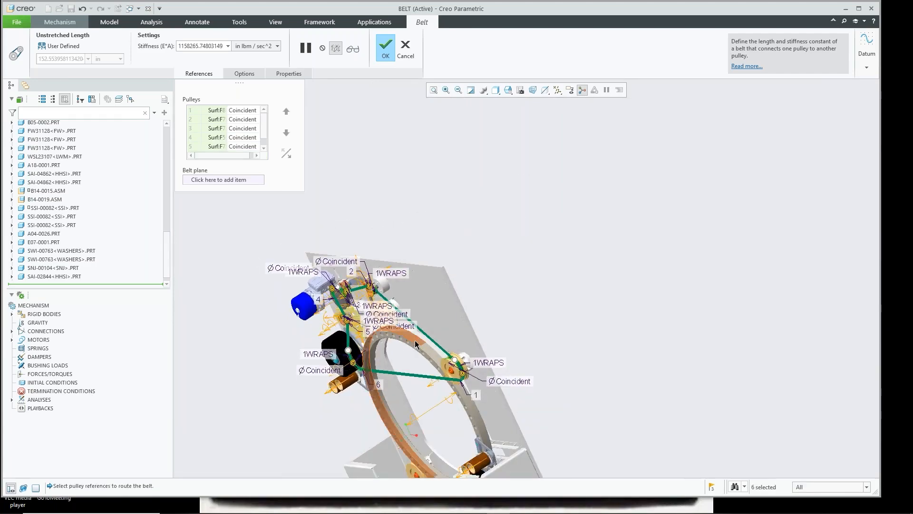
left_click(416, 345)
middle_click_drag(434, 323, 493, 288)
scroll(340, 291, "down", 1)
scroll(341, 291, "down", 1)
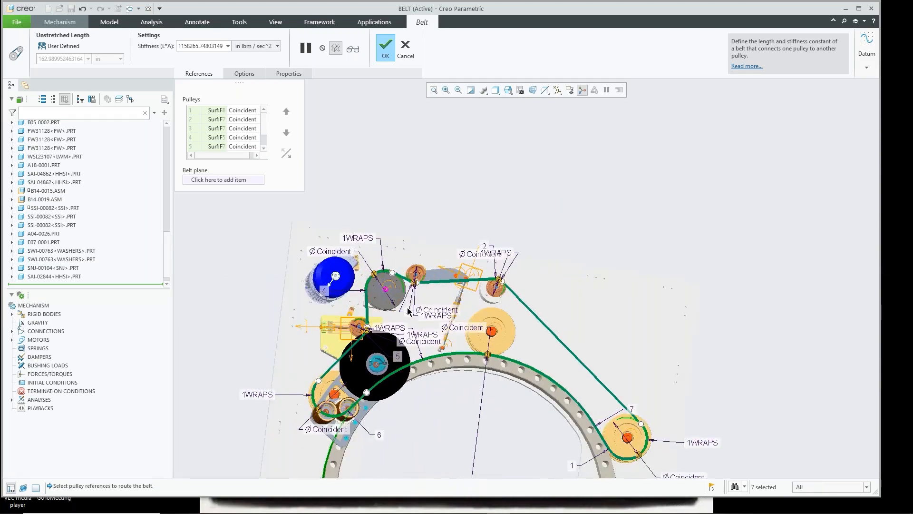
- Flip the side on which the belt wraps the large ring to compare the routing, and flip it back each time
middle_click_drag(407, 310, 382, 376)
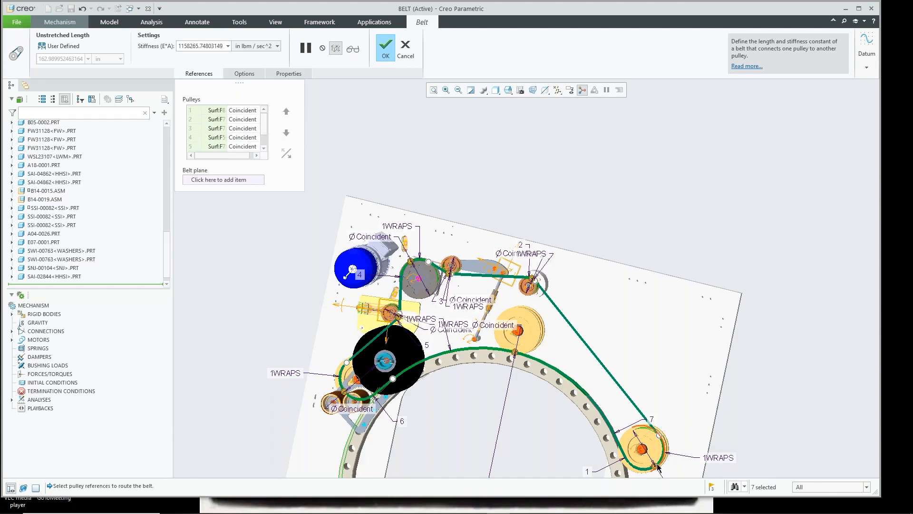
middle_click_drag(659, 461, 604, 339, "shift")
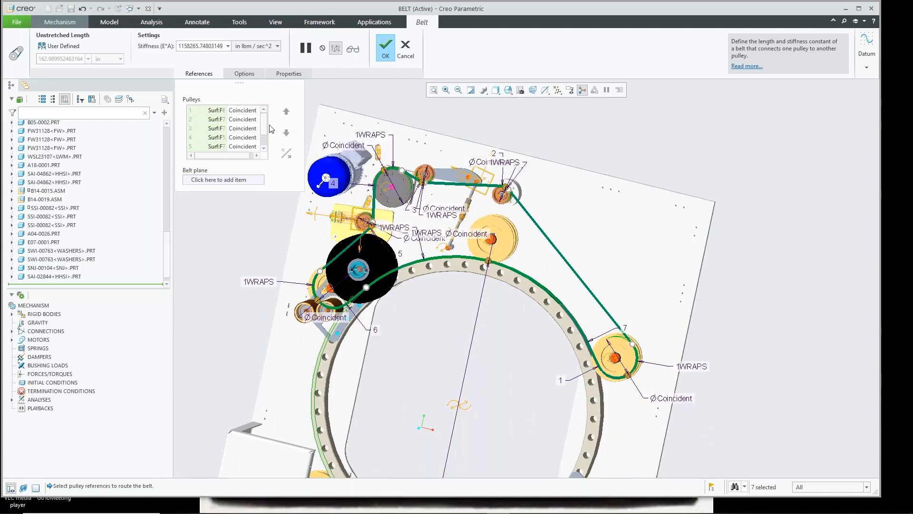
scroll(267, 133, "down", 1)
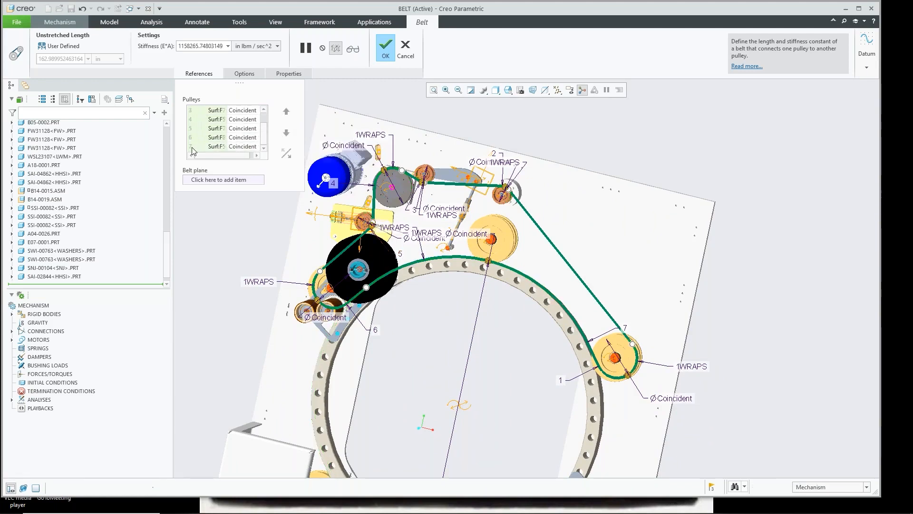
left_click(242, 146)
left_click(286, 153)
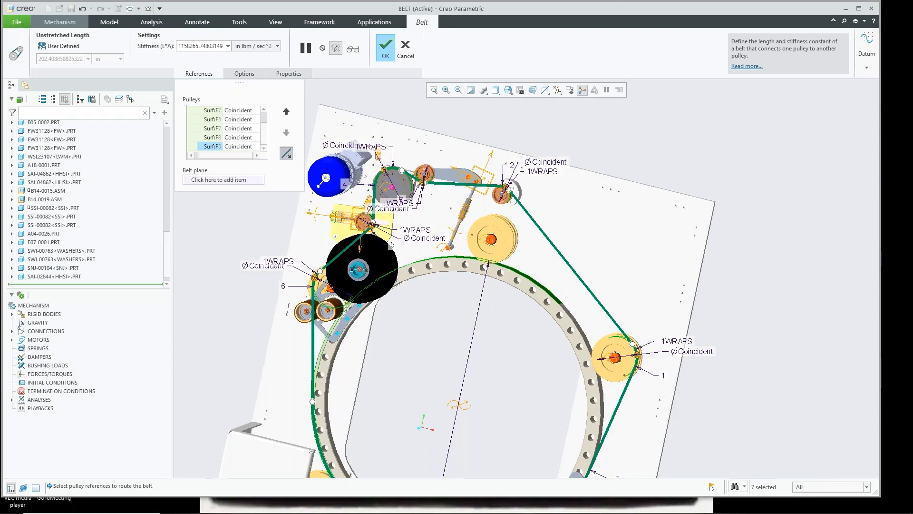
left_click(286, 153)
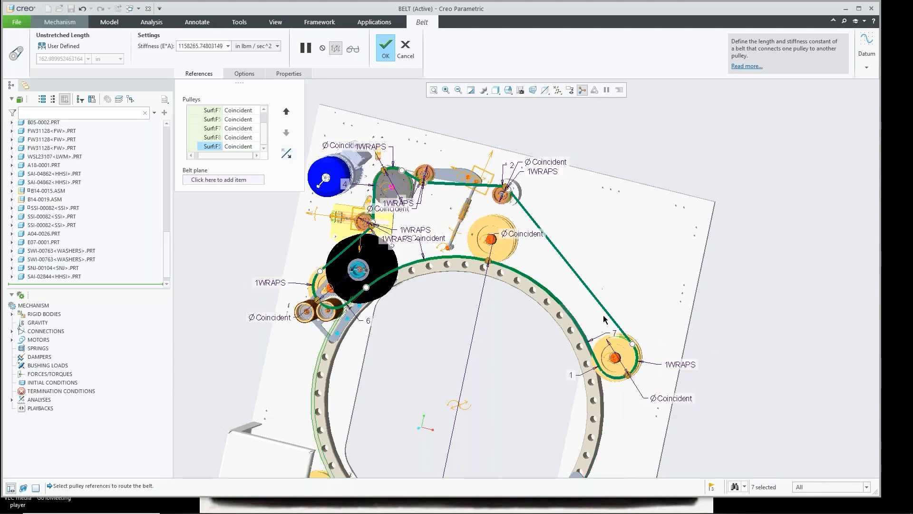
scroll(568, 312, "down", 1)
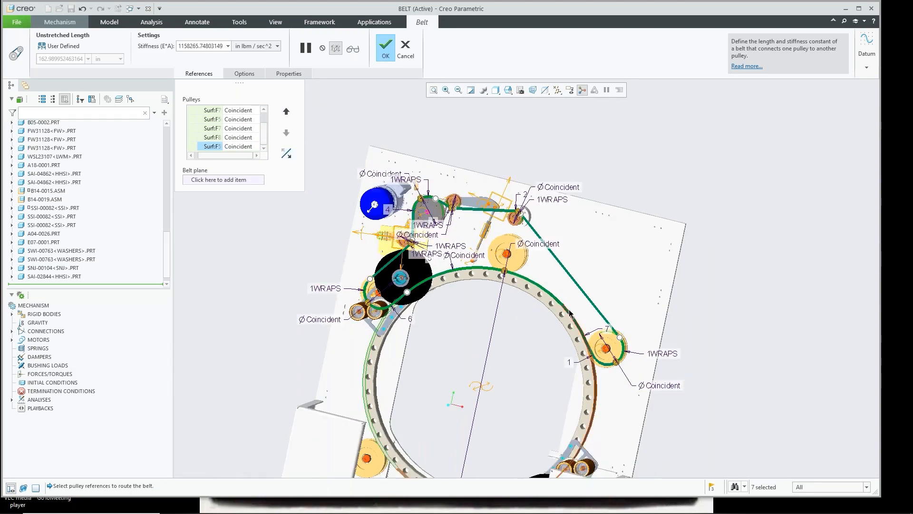
middle_click_drag(570, 305, 559, 231, "shift")
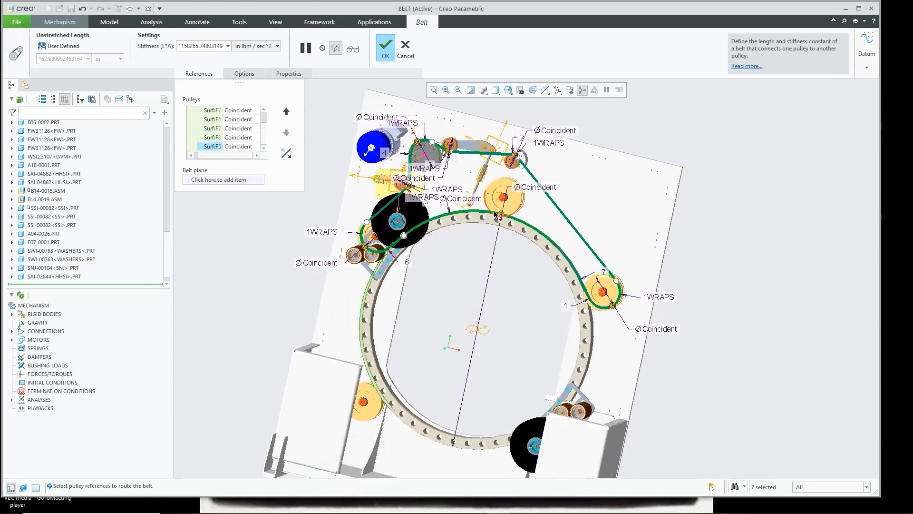
left_click(286, 153)
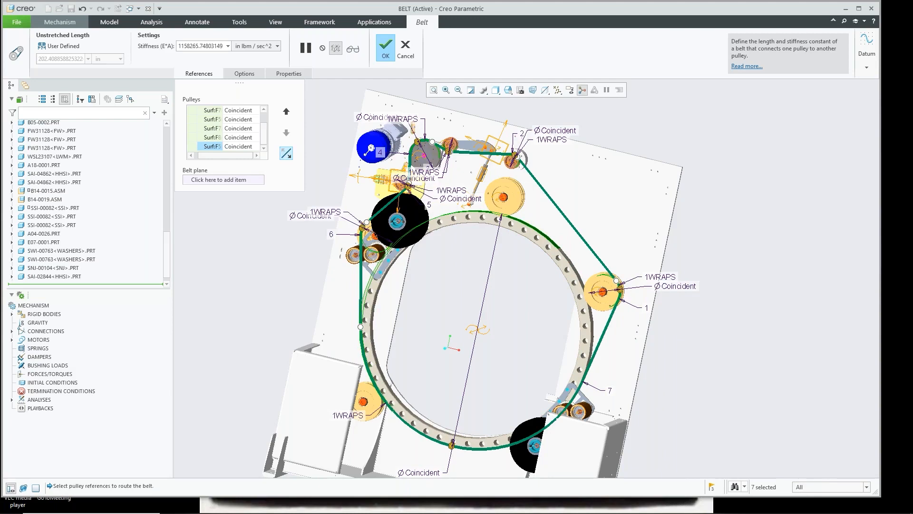
left_click(286, 153)
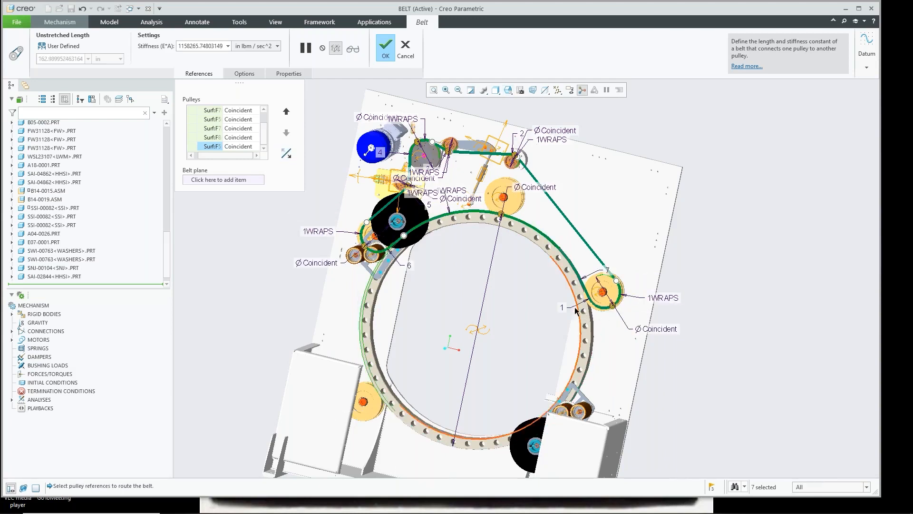
- Flip the belt's wrap side on the first yellow pulley to compare the routing, and flip it back
scroll(242, 121, "up", 2)
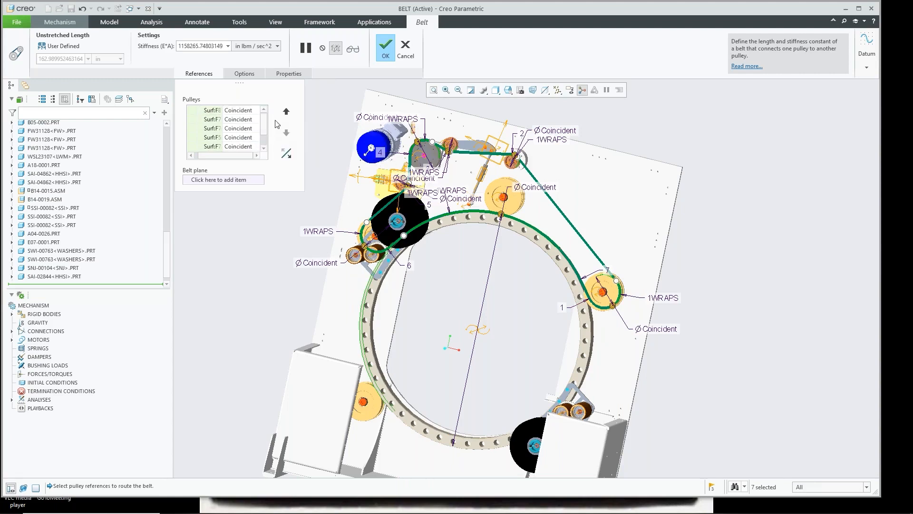
left_click_drag(212, 156, 208, 156)
left_click(217, 110)
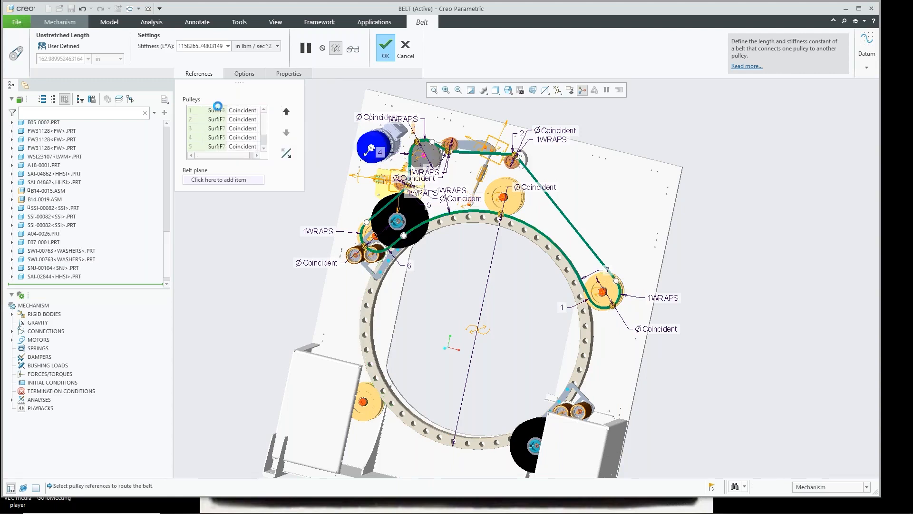
left_click(286, 153)
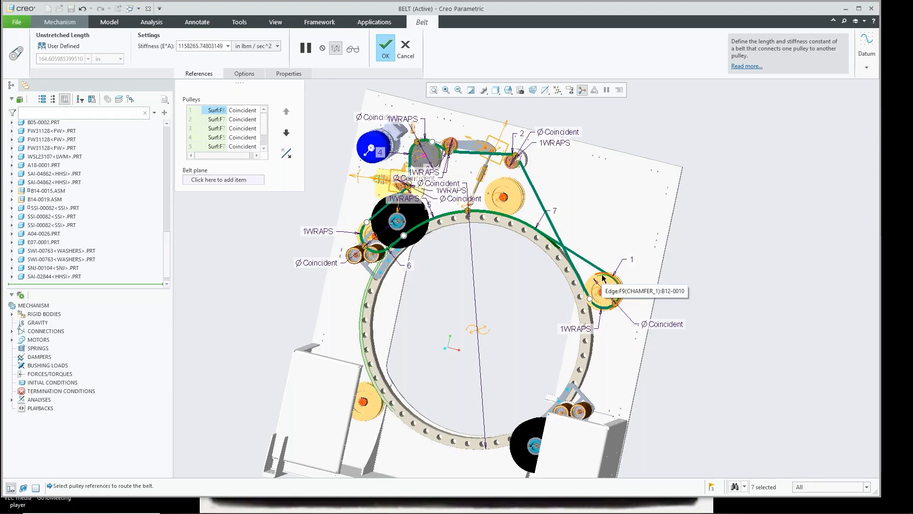
left_click(286, 153)
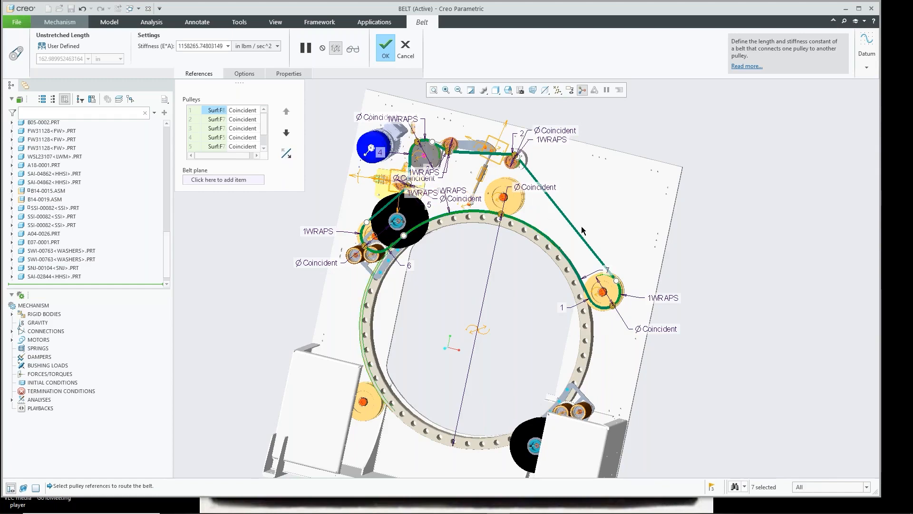
- Accept the belt definition with its routing around the selected pulleys and the large ring
middle_click_drag(582, 231, 538, 186)
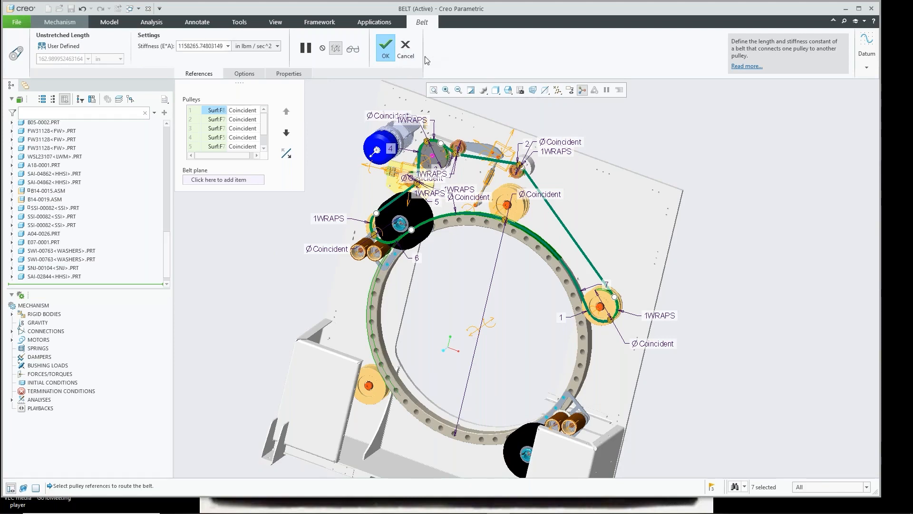
left_click(389, 49)
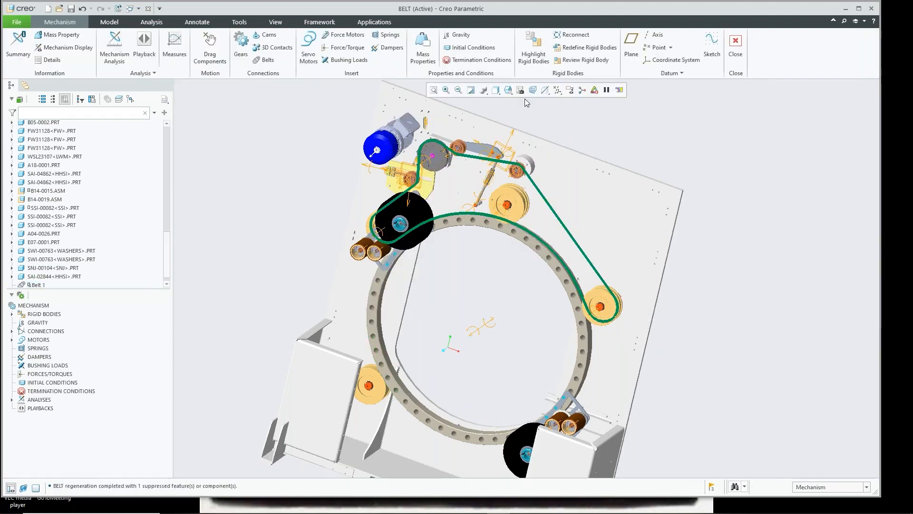
- Test the belt motion by dragging the yellow pulley on the belt's lower end beside the large ring, and accept the new position
left_click(210, 47)
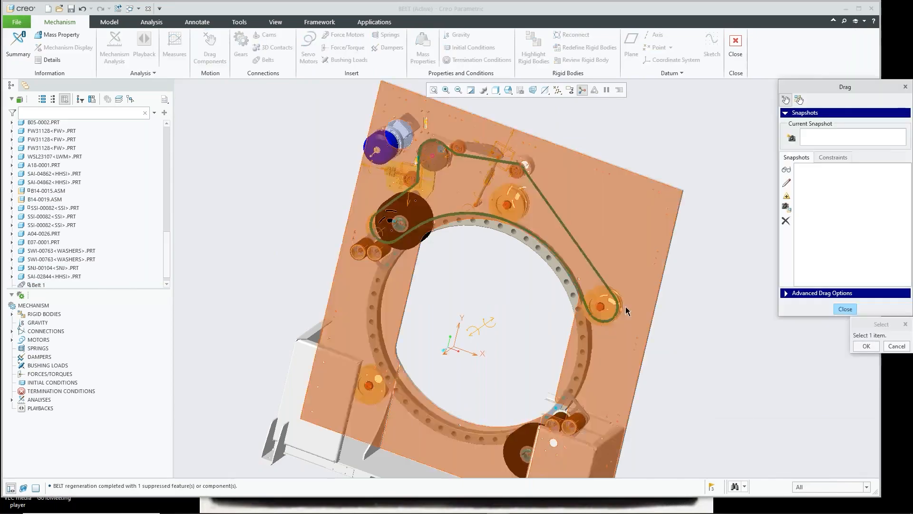
middle_click_drag(626, 308, 628, 302)
scroll(612, 306, "down", 2)
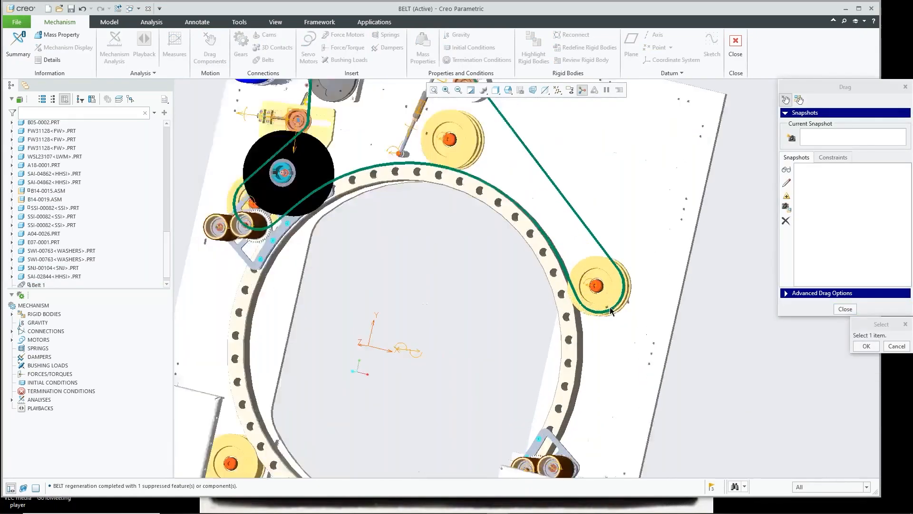
scroll(611, 309, "down", 1)
scroll(613, 307, "up", 4)
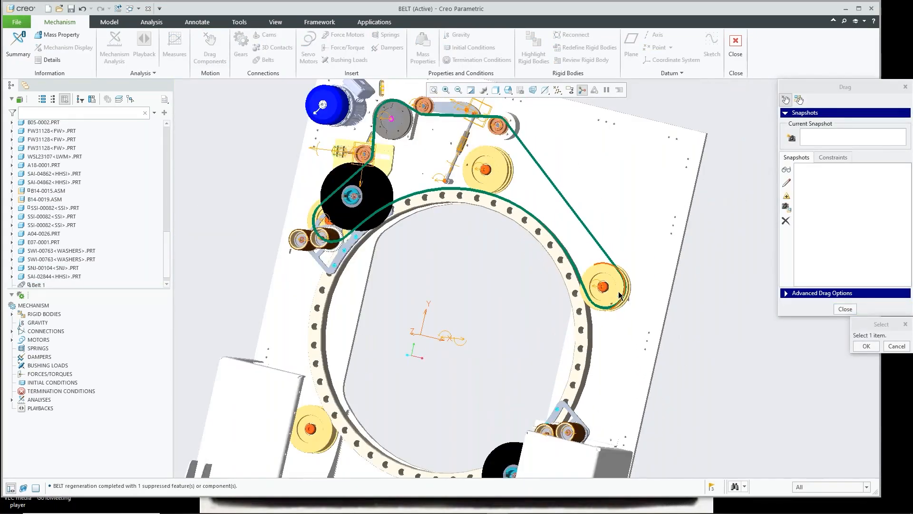
middle_click_drag(620, 295, 621, 286)
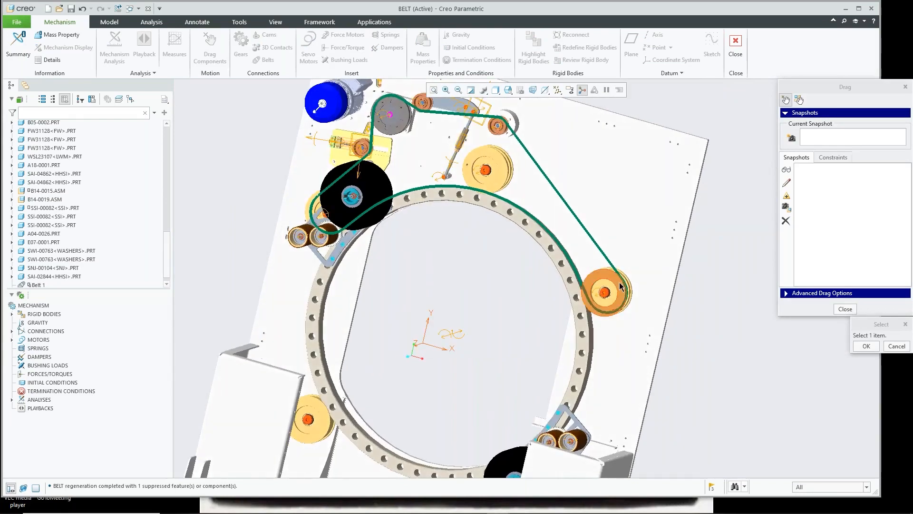
left_click(621, 287)
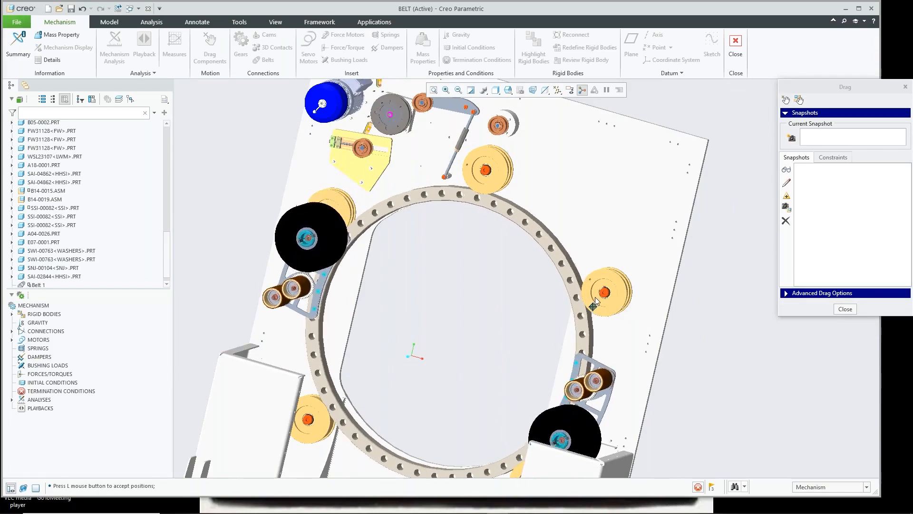
left_click(603, 265)
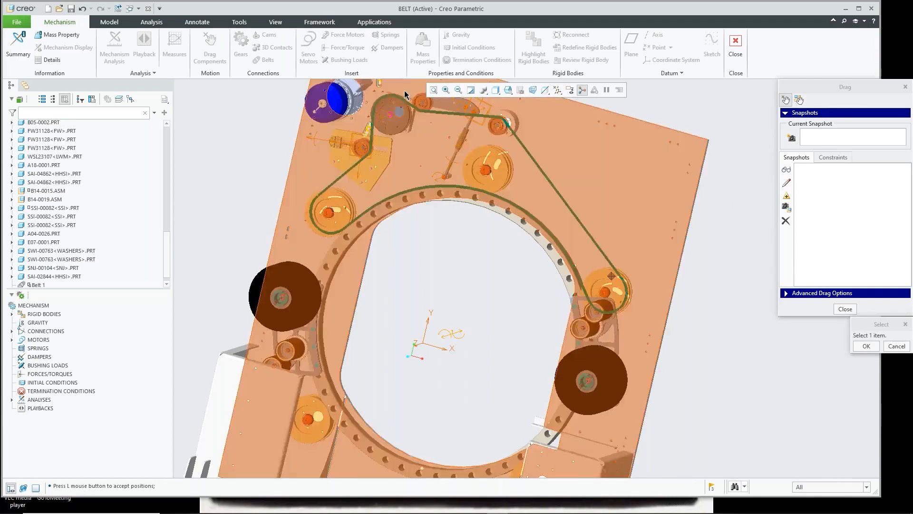
- Test the belt motion by rotating the dark grey pulley beside the blue motor, and finish dragging components
scroll(405, 94, "down", 3)
scroll(406, 94, "up", 8)
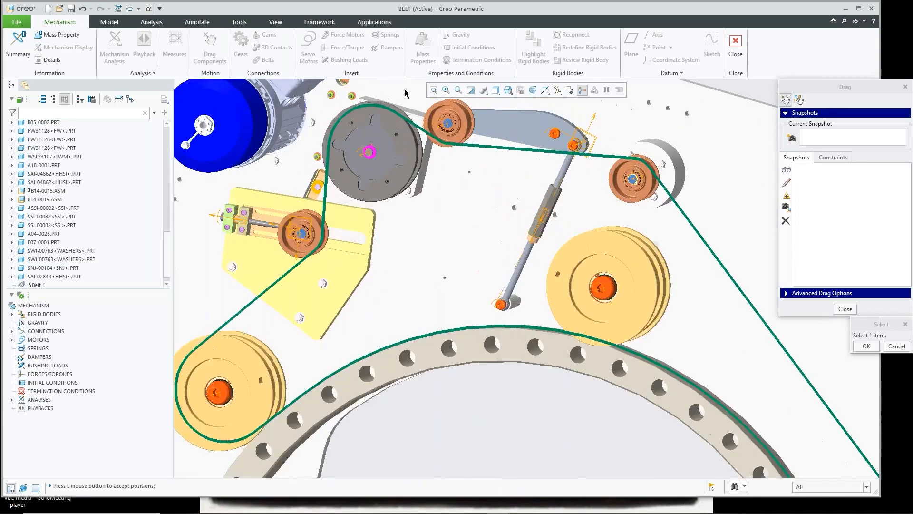
scroll(405, 93, "down", 2)
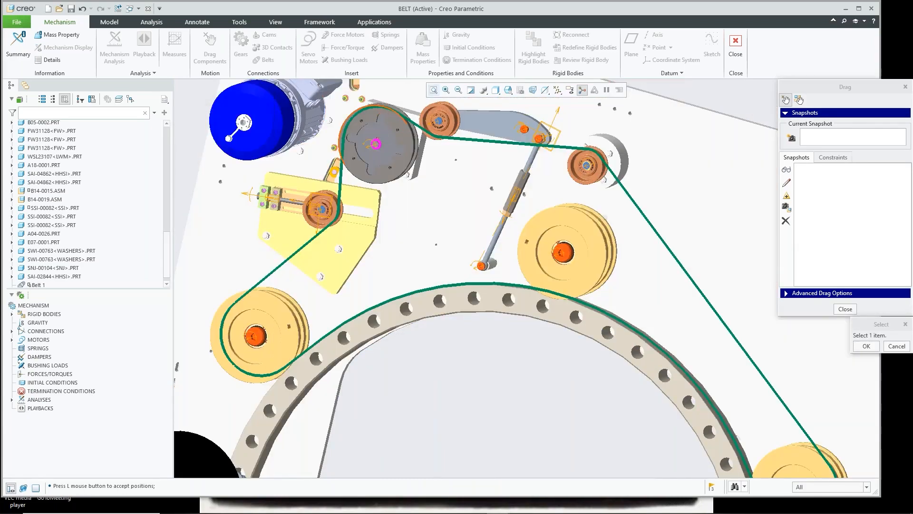
left_click(402, 138)
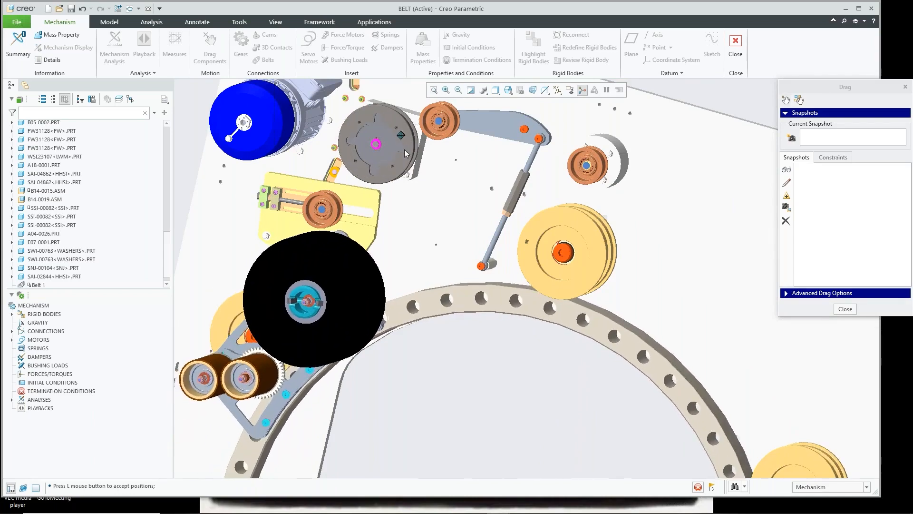
left_click(447, 166)
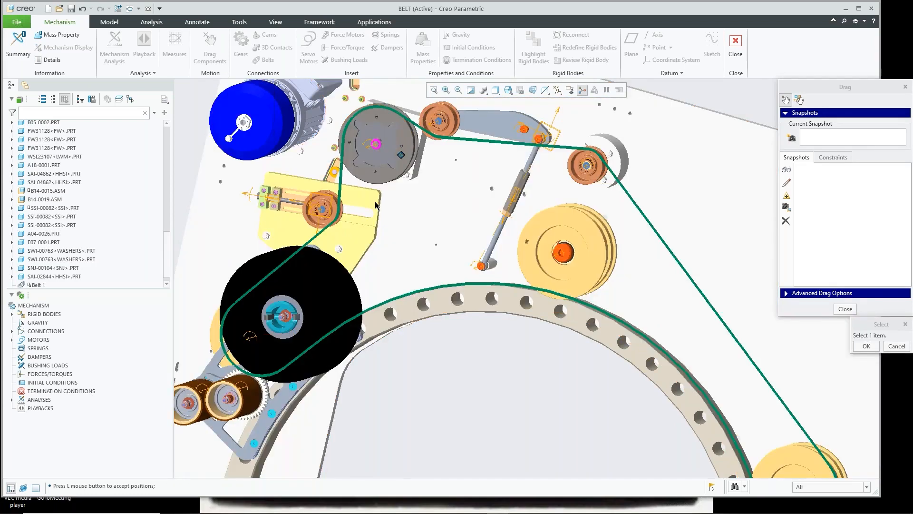
left_click(846, 309)
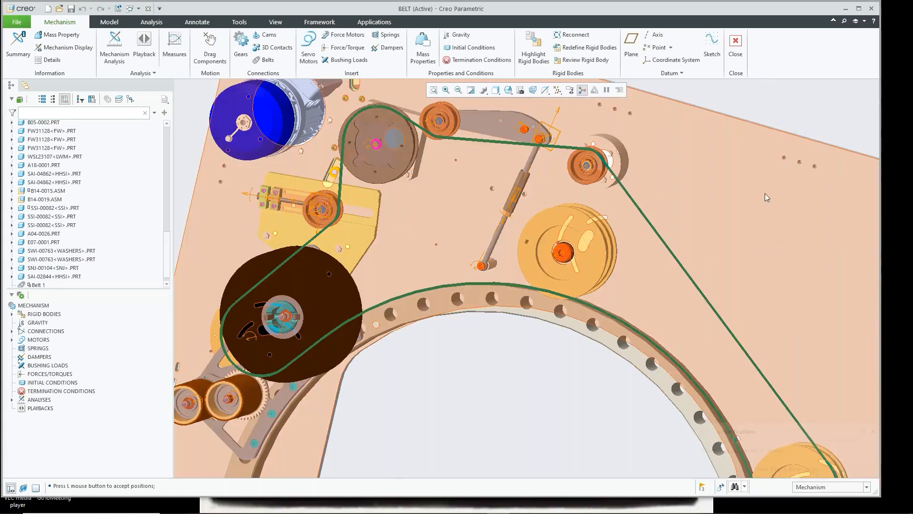
- Dismiss the outdated placement notification and leave the mechanism environment to return to standard assembly modelling
scroll(742, 235, "up", 6)
scroll(821, 284, "down", 1)
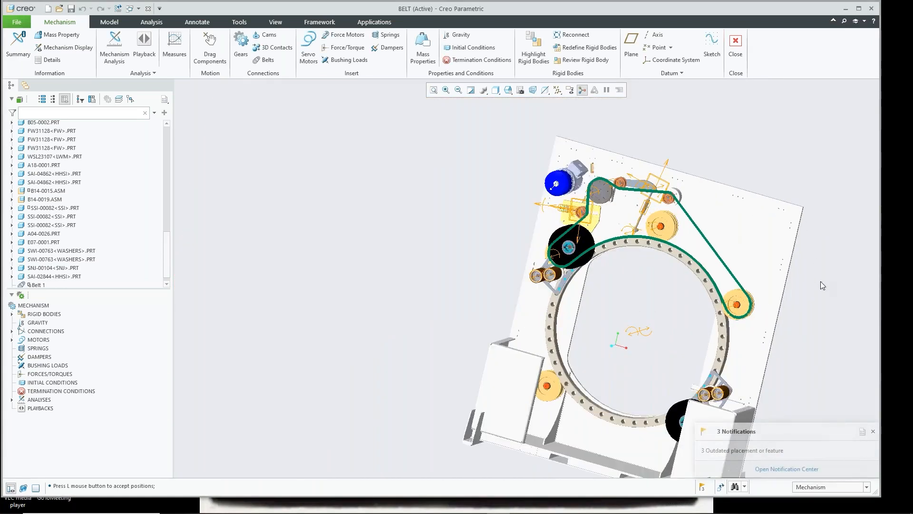
left_click(873, 431)
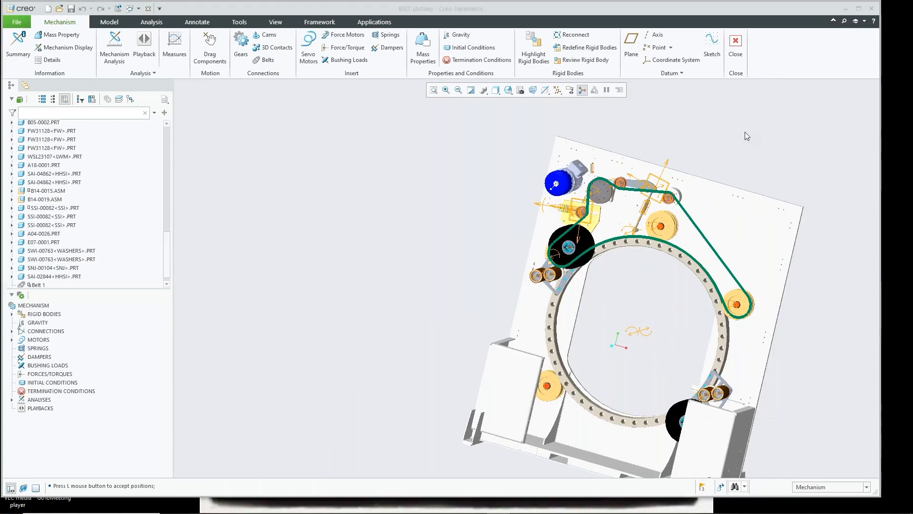
left_click(736, 48)
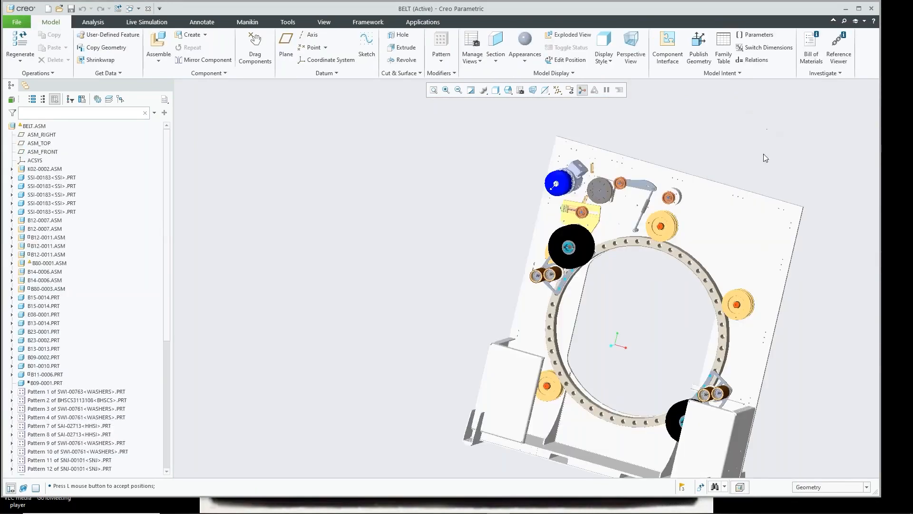
- Make a solid part named Belt1 from the Belt 1 feature, copying from the inlbs_part_solid_abs.prt template
left_click_drag(167, 276, 166, 410)
left_click(37, 445)
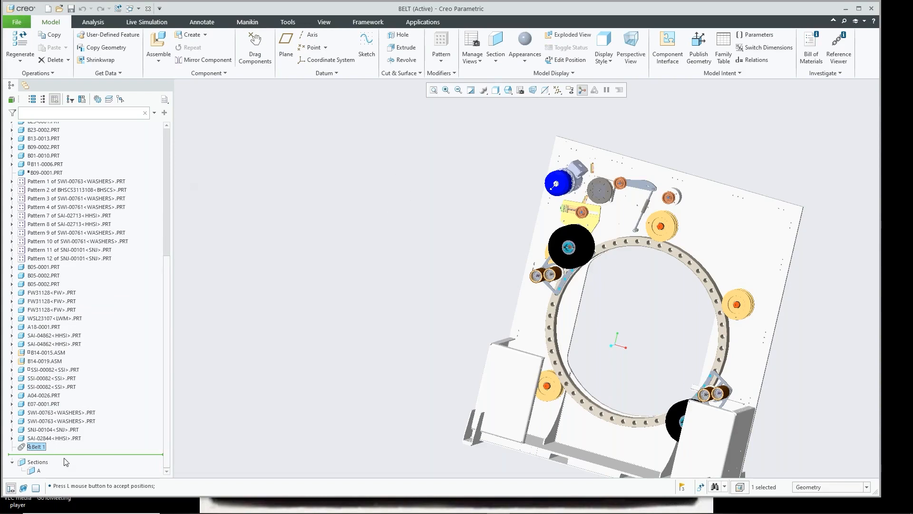
right_click(39, 449)
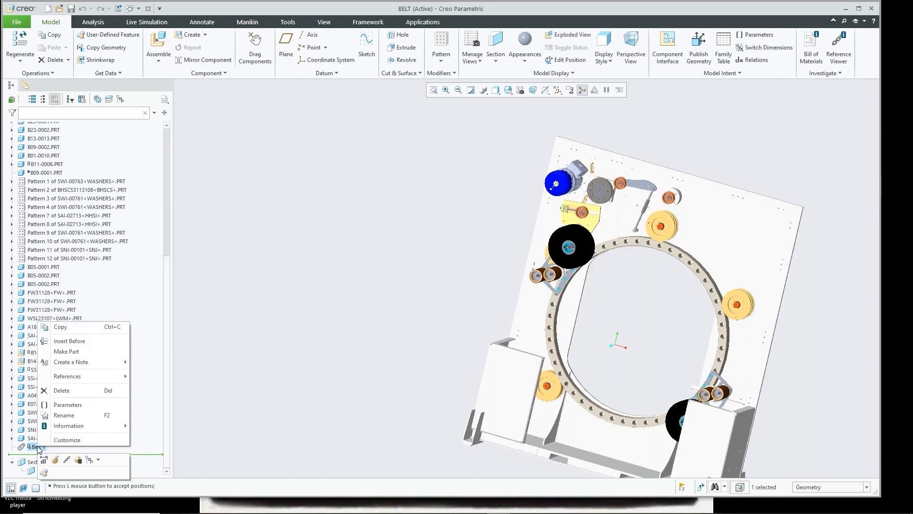
left_click(67, 352)
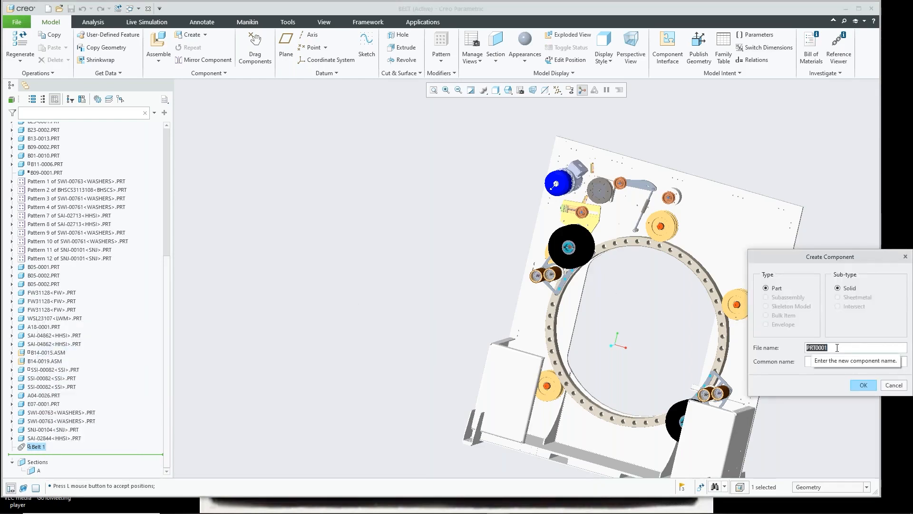
type("Bel")
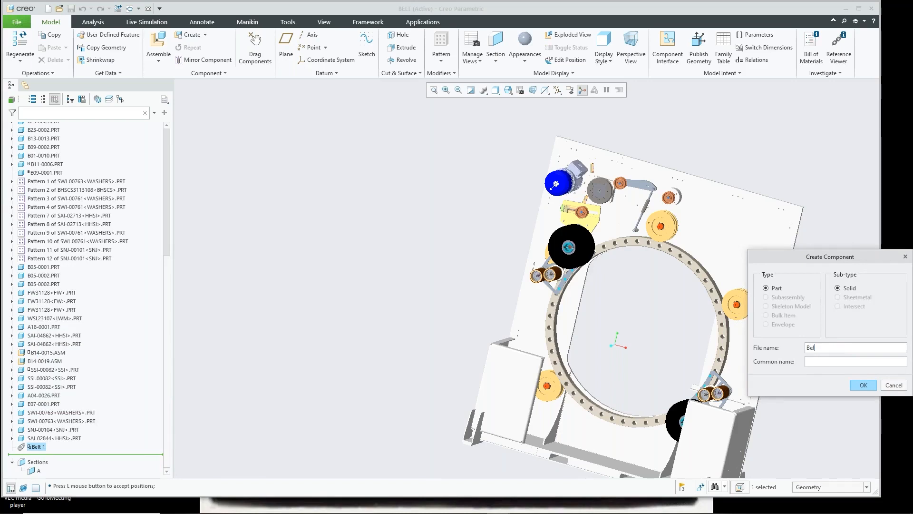
type("t1")
left_click(863, 385)
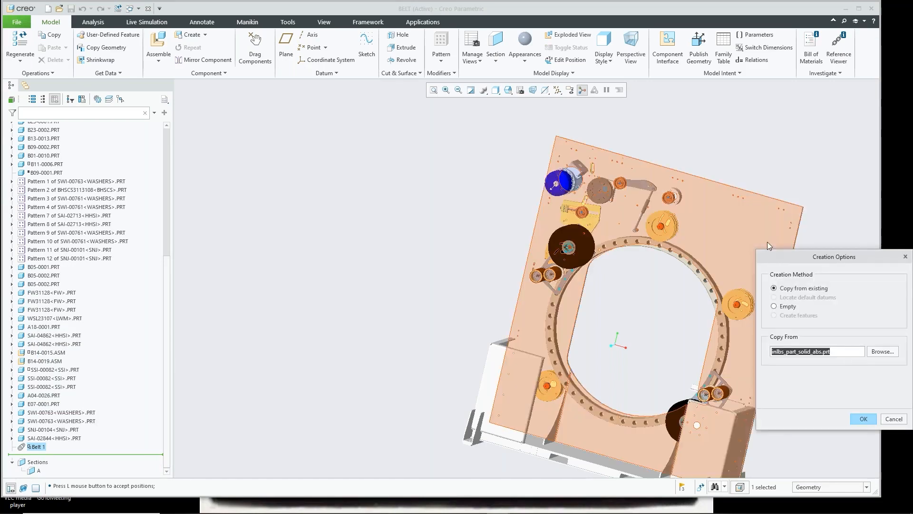
left_click(863, 419)
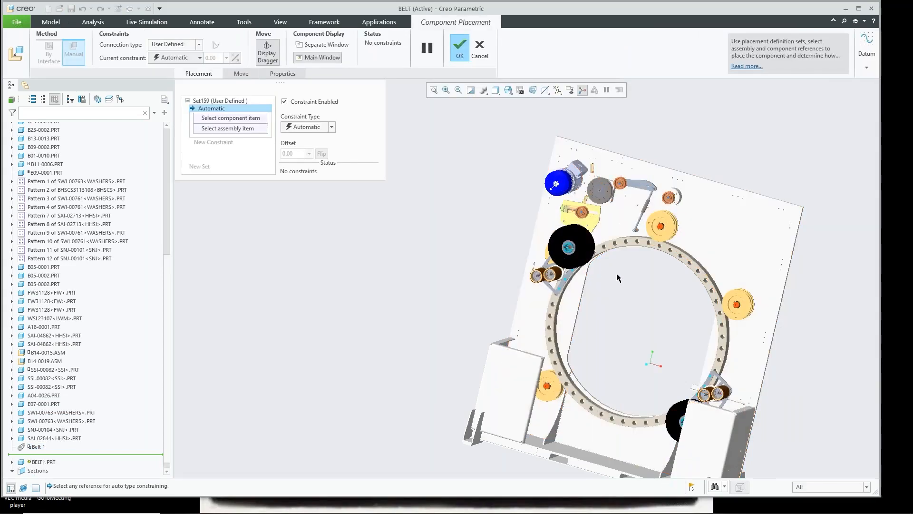
- Place the new belt part in the assembly with the Default constraint and accept the placement
left_click(332, 128)
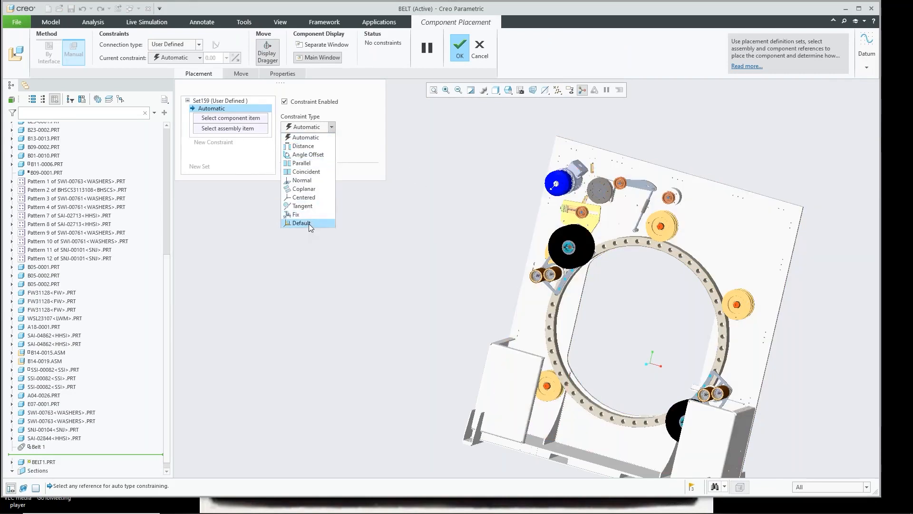
left_click(309, 224)
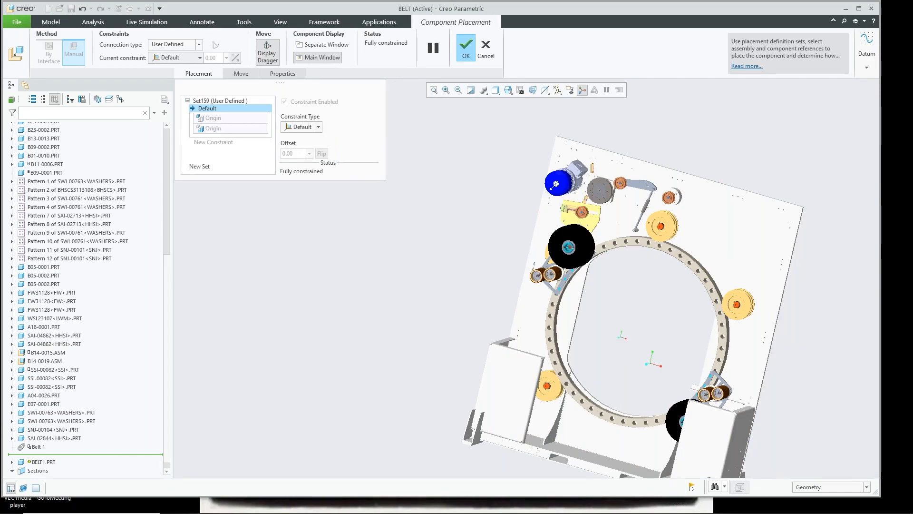
left_click(469, 50)
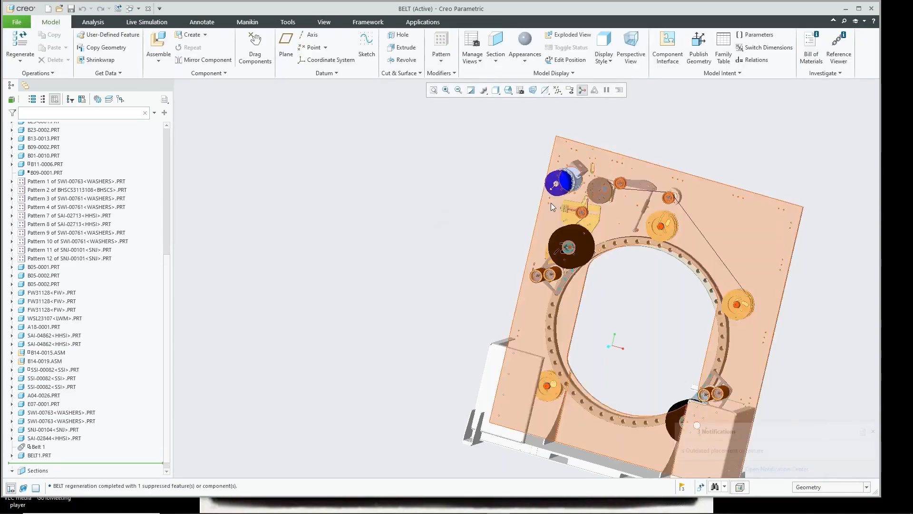
- Open BELT1.PRT from the assembly as a separate part model
middle_click_drag(571, 252, 698, 255)
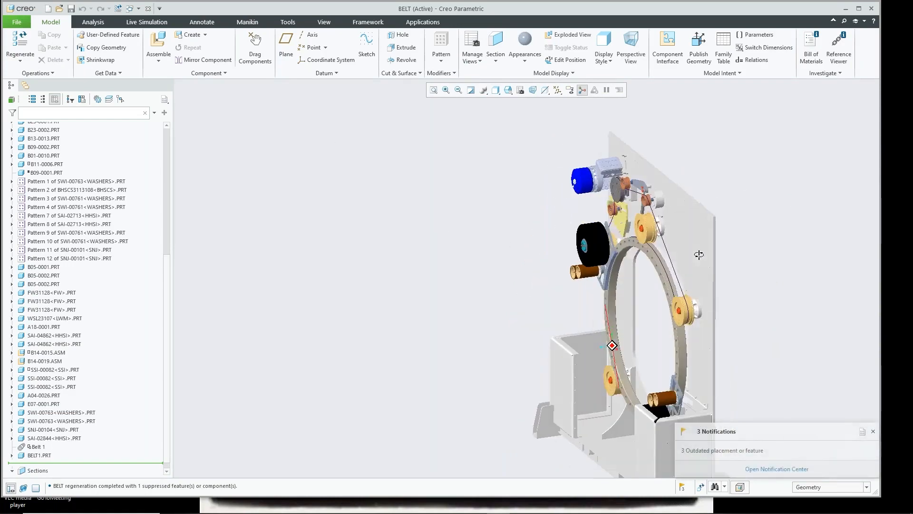
scroll(101, 392, "down", 1)
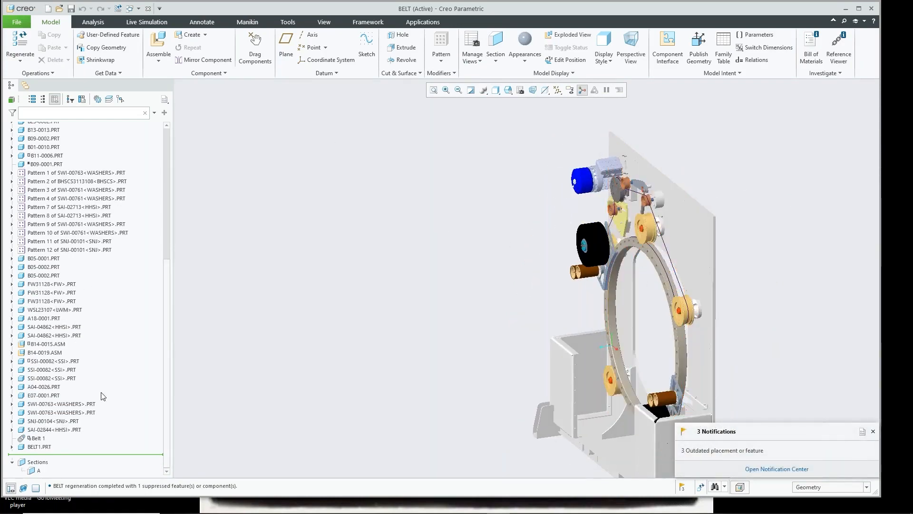
left_click(38, 447)
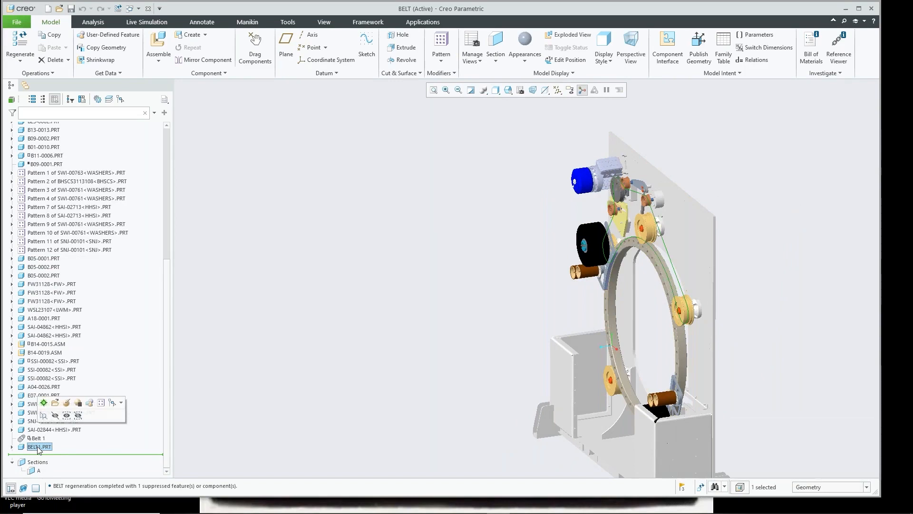
left_click(55, 403)
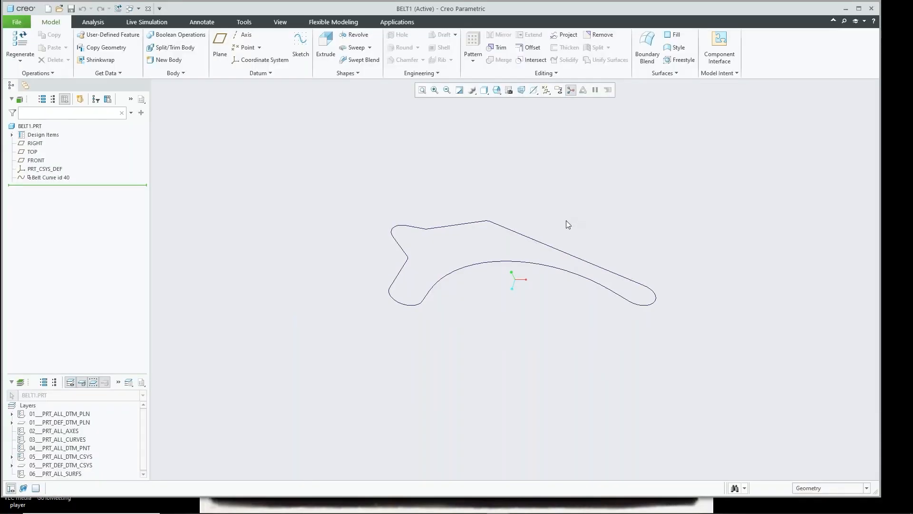
- Start a solid Sweep and use the complete closed belt curve as its origin trajectory
mouse_move(568, 265)
middle_mouse_down()
mouse_move(581, 213)
mouse_move(569, 233)
middle_mouse_up()
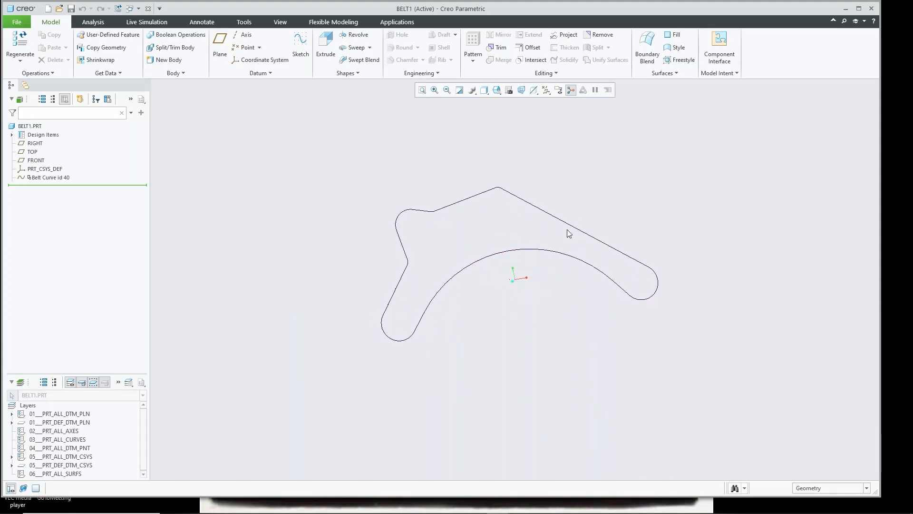
left_click(355, 48)
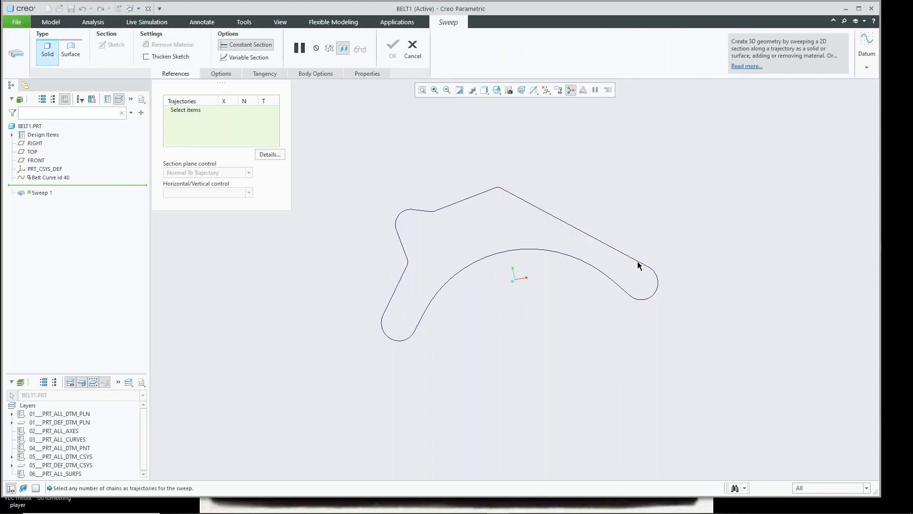
left_click(615, 251)
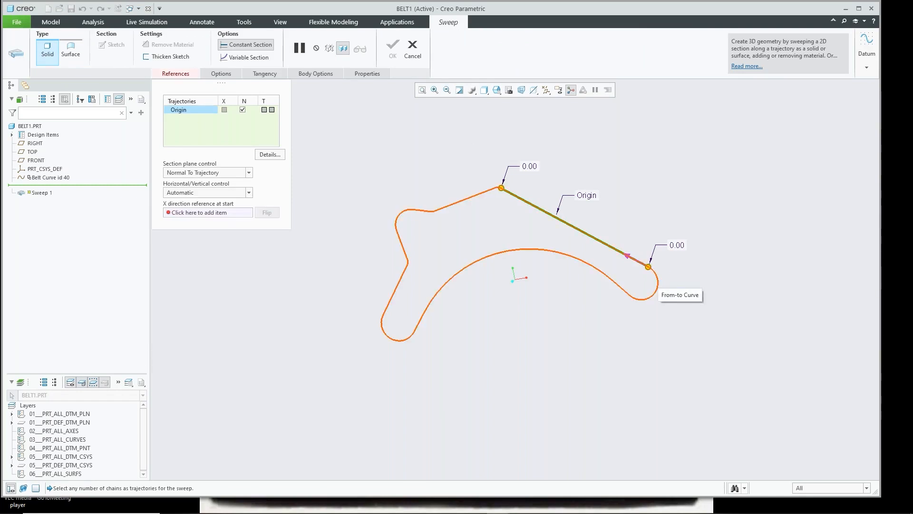
left_click(657, 285)
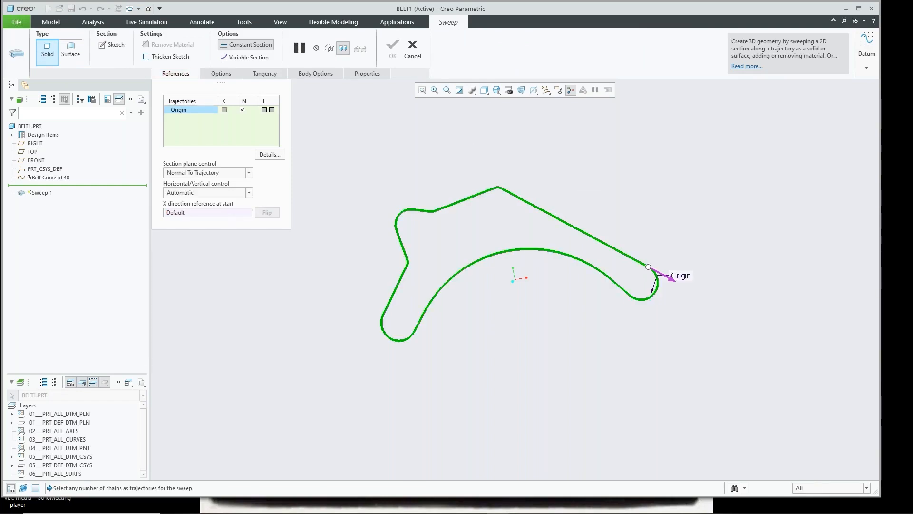
- Sketch the sweep section in 2D orientation as a narrow upright center rectangle centered on the trajectory's start point
right_click(324, 113)
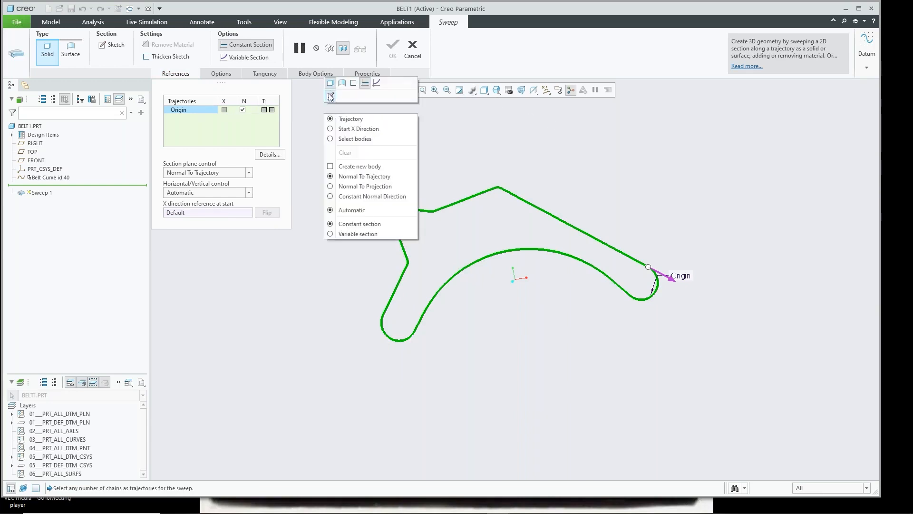
left_click(331, 96)
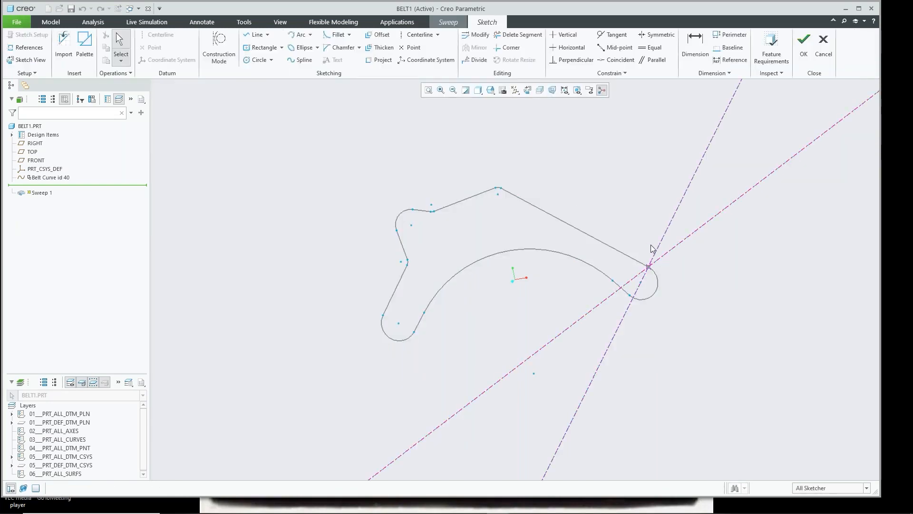
left_click(541, 92)
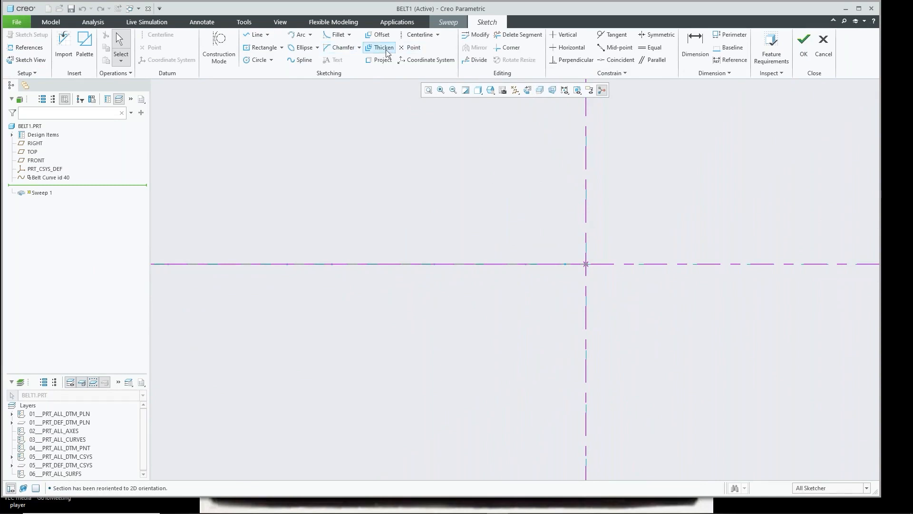
left_click(261, 47)
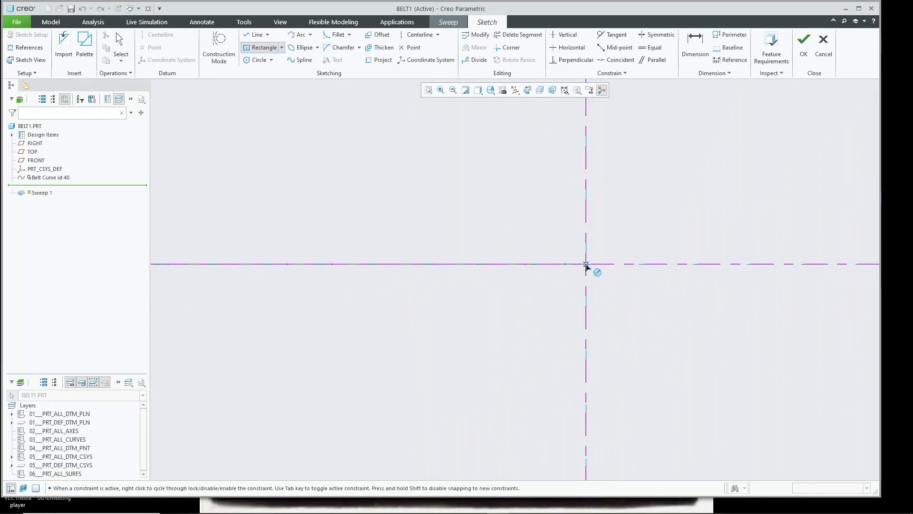
left_click(586, 264)
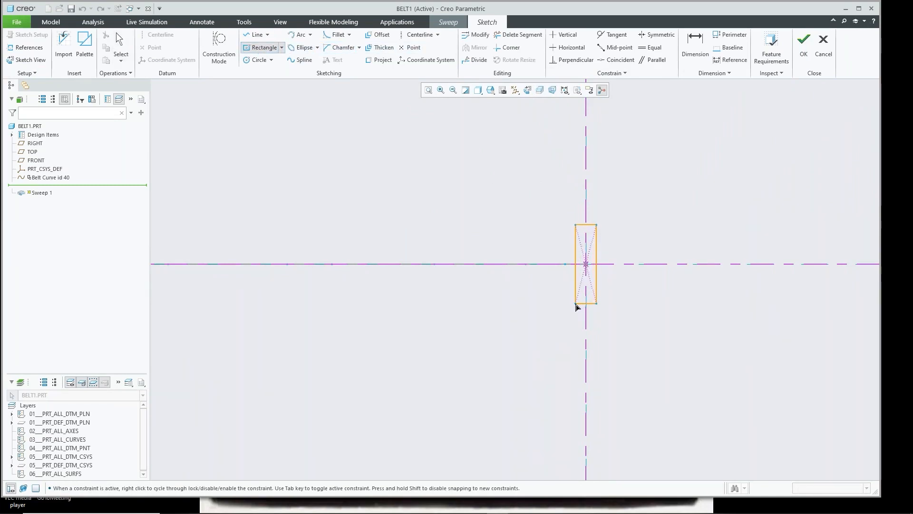
left_click(575, 304)
middle_click(662, 235)
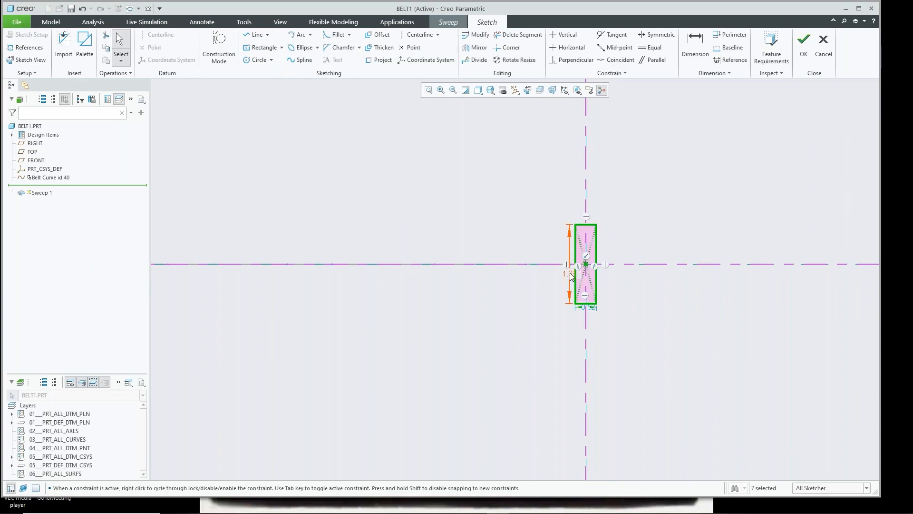
- Set the section rectangle's height to 1 and width to 0.1, then accept the sketch and complete the sweep
double_click(571, 275)
type("1")
key("Return")
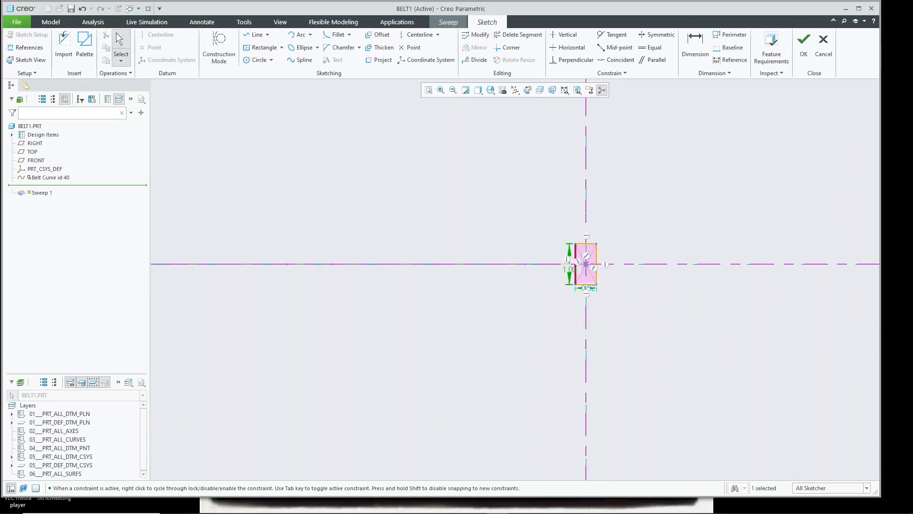
double_click(591, 289)
type("0.1")
key("Return")
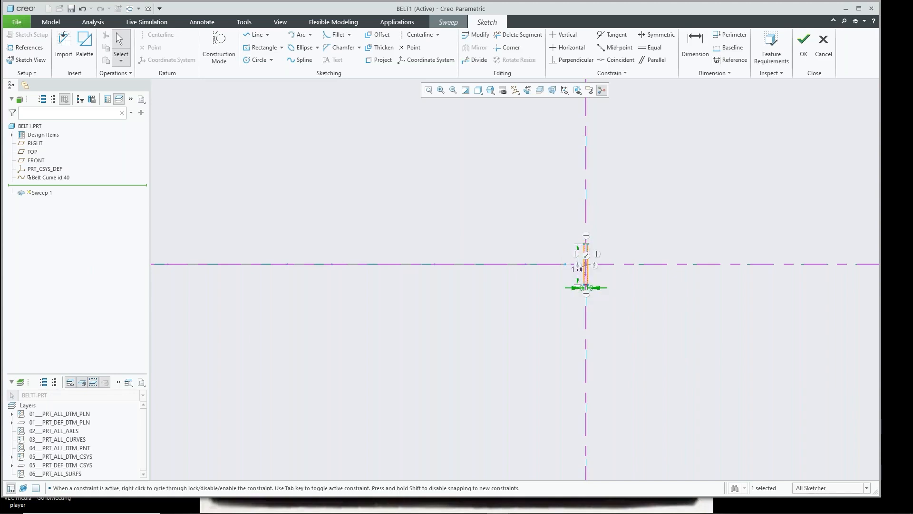
left_click(799, 43)
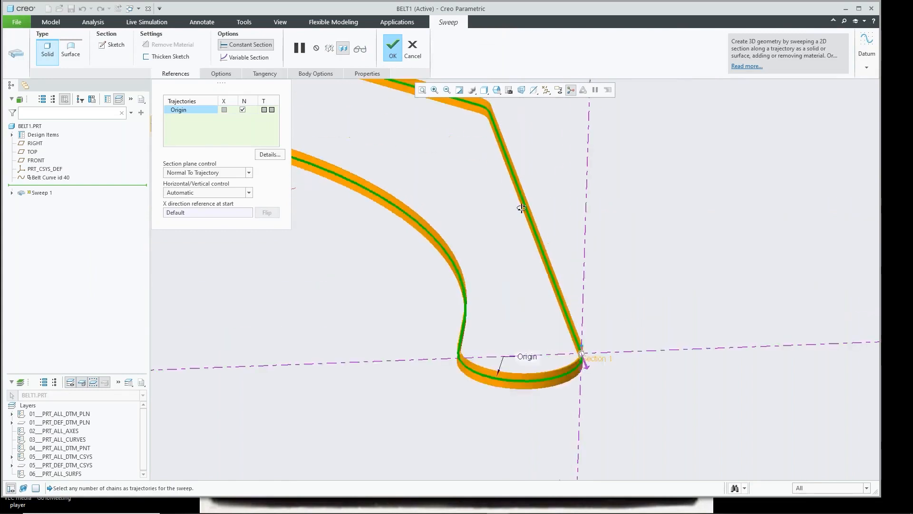
left_click(394, 48)
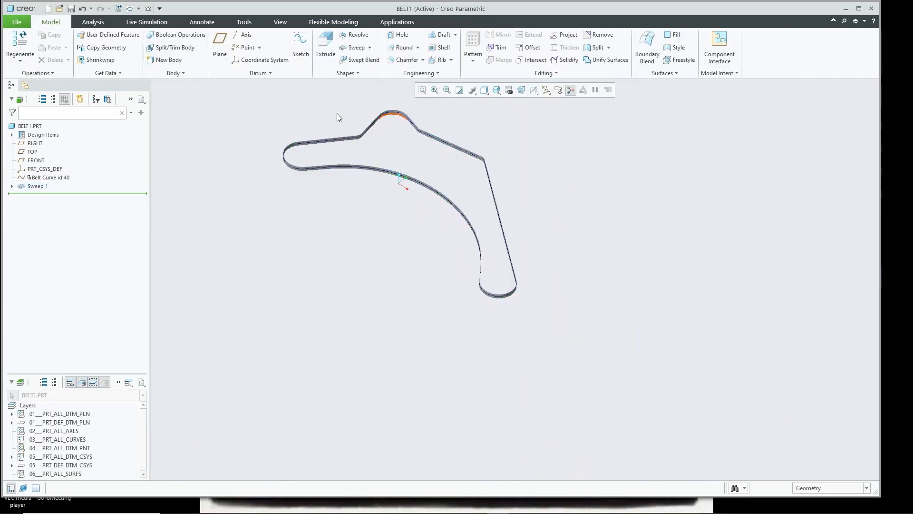
- Switch to the BELT assembly and examine from several angles how the solid belt runs around the pulleys
left_click(139, 8)
left_click(150, 22)
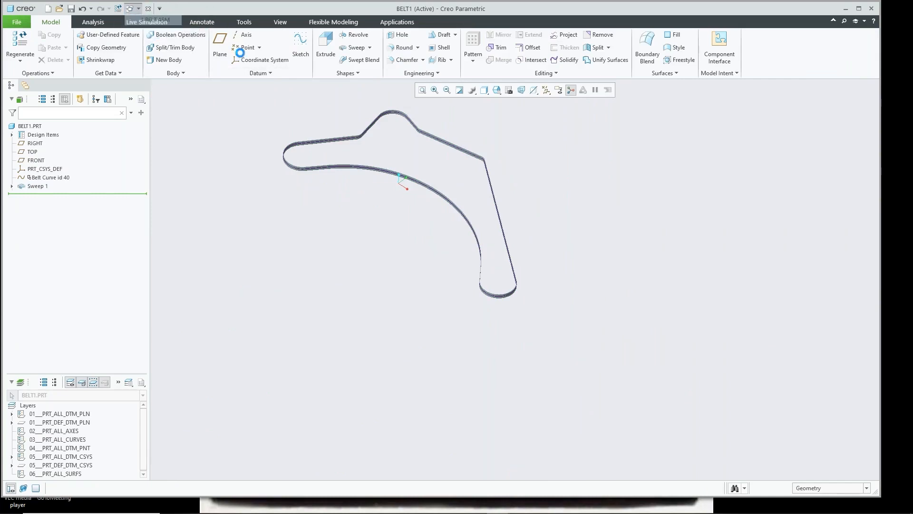
scroll(660, 227, "down", 3)
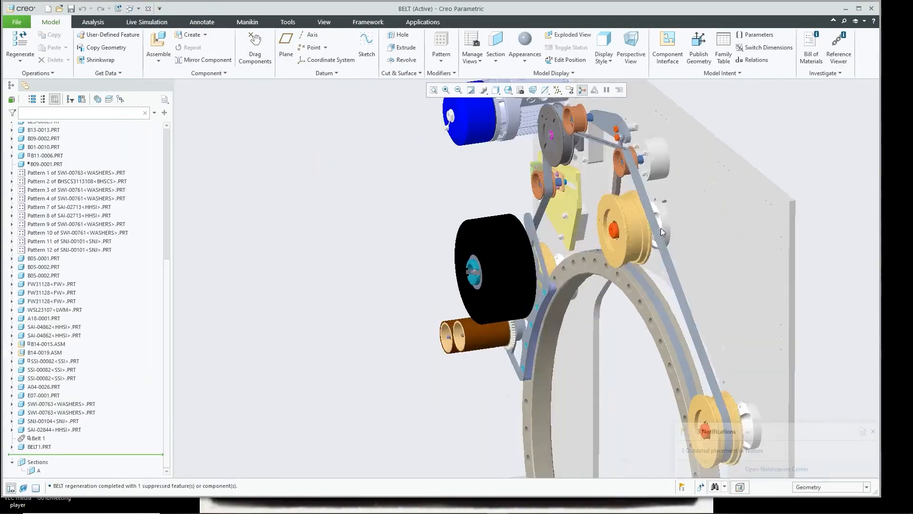
middle_click_drag(668, 274, 846, 153)
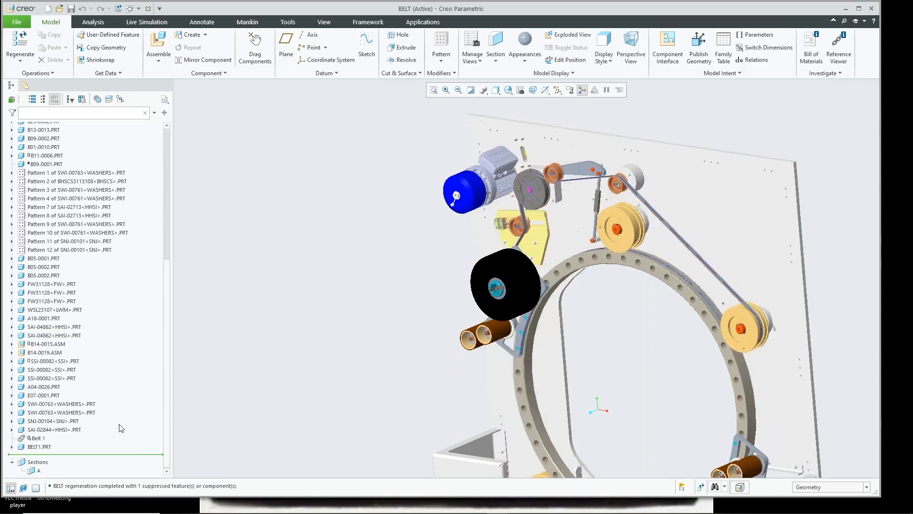
left_click(37, 437)
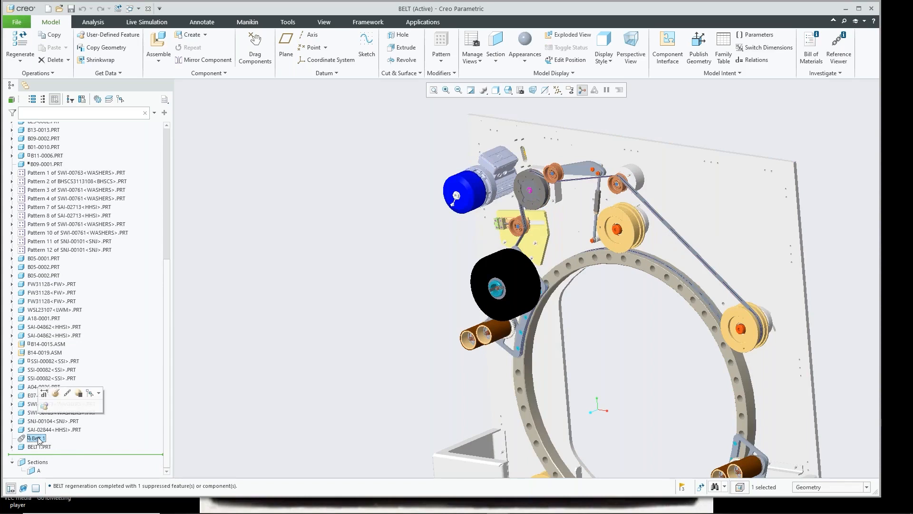
left_click(254, 364)
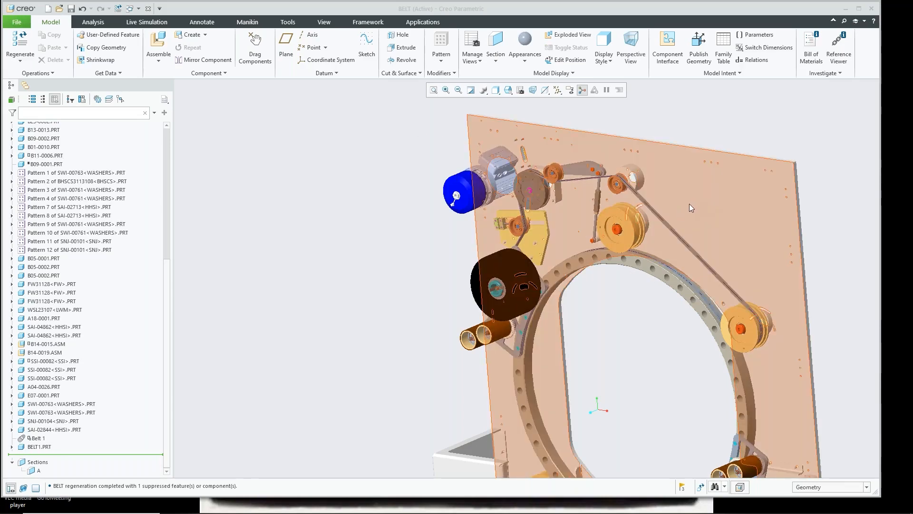
middle_click_drag(701, 198, 652, 202)
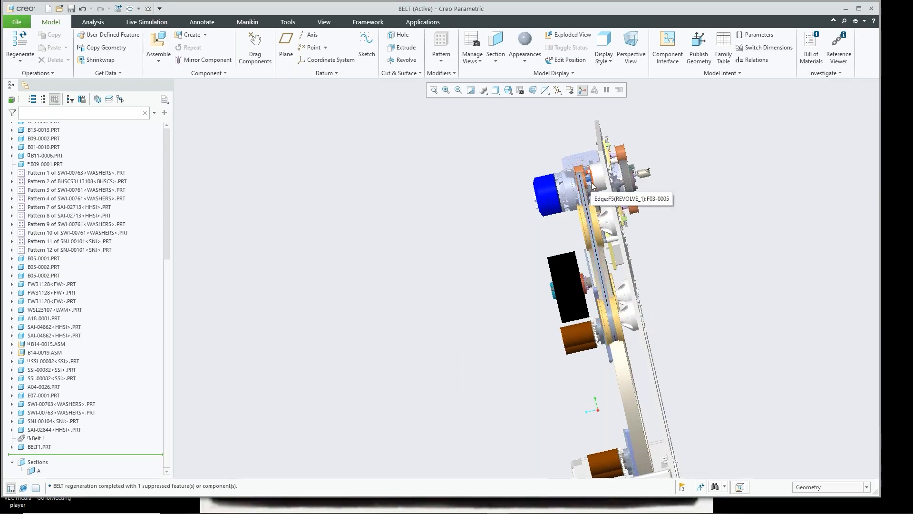
middle_click_drag(665, 258, 692, 257)
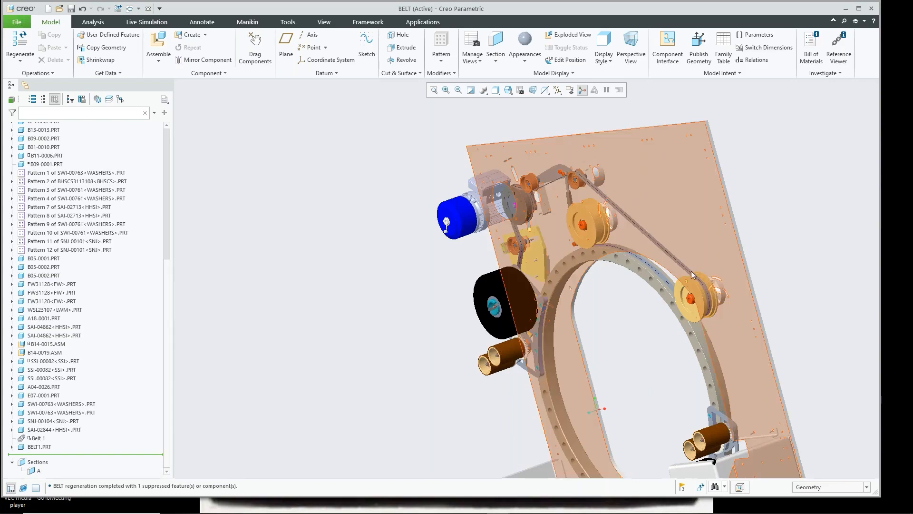
mouse_move(693, 276)
middle_mouse_down()
mouse_move(700, 295)
mouse_move(678, 291)
middle_mouse_up()
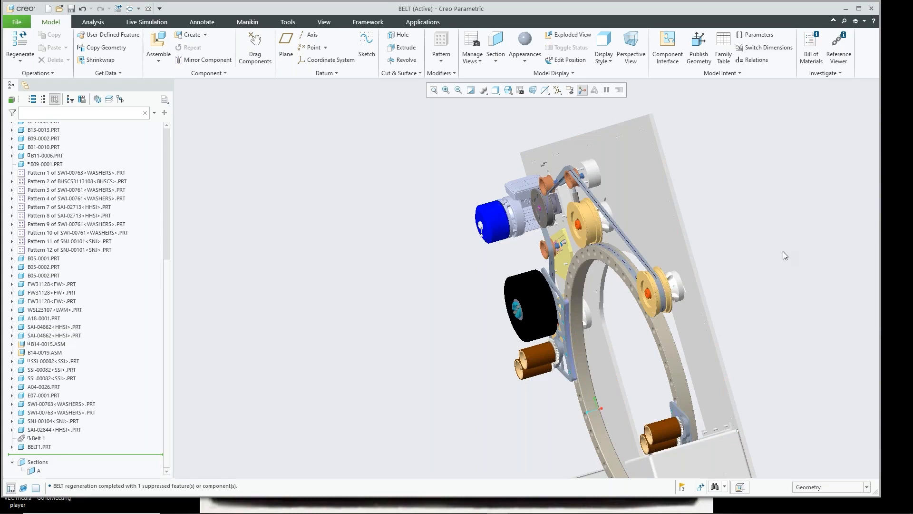
middle_click_drag(709, 215, 686, 234)
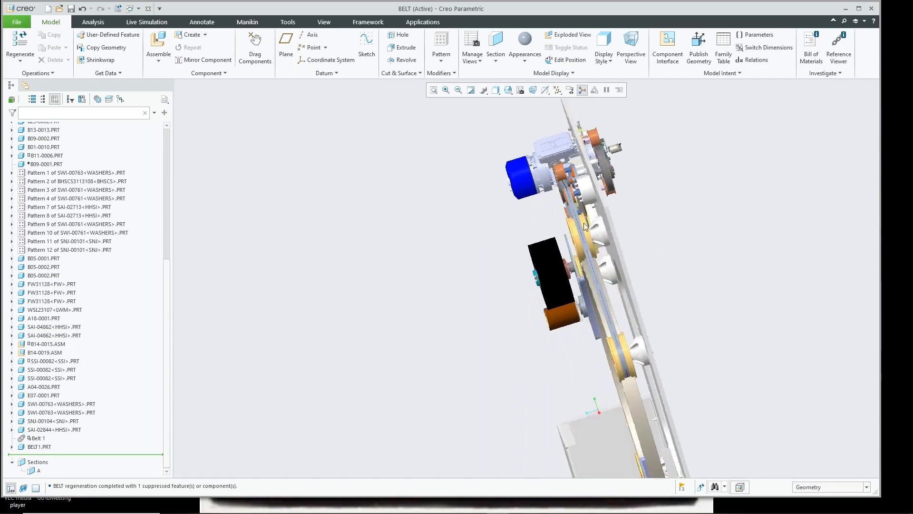
middle_click_drag(672, 224, 712, 209)
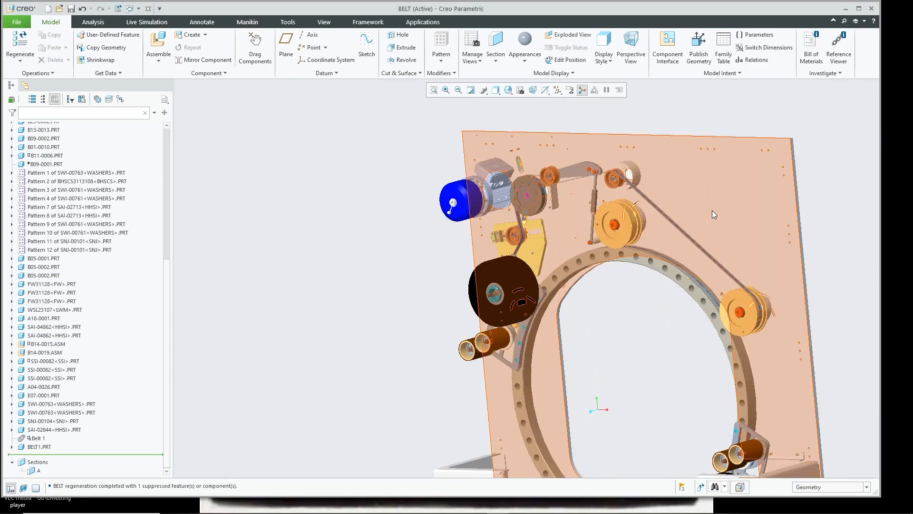
scroll(805, 178, "down", 5)
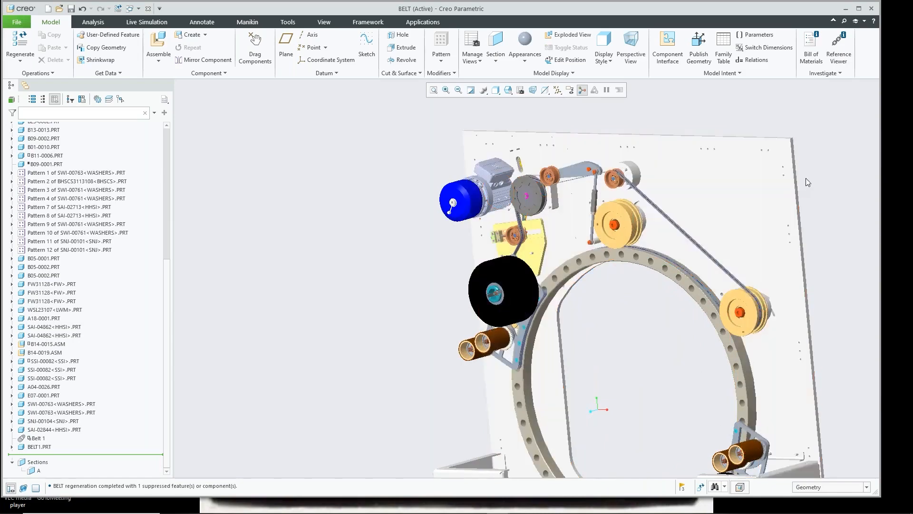
scroll(838, 223, "up", 1)
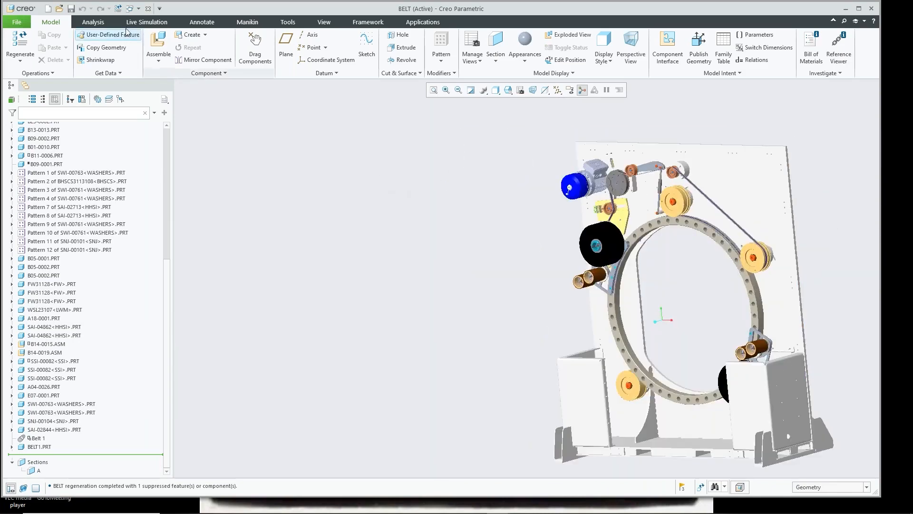
- Close the assembly and belt part windows and erase all models not displayed from the session
left_click(149, 9)
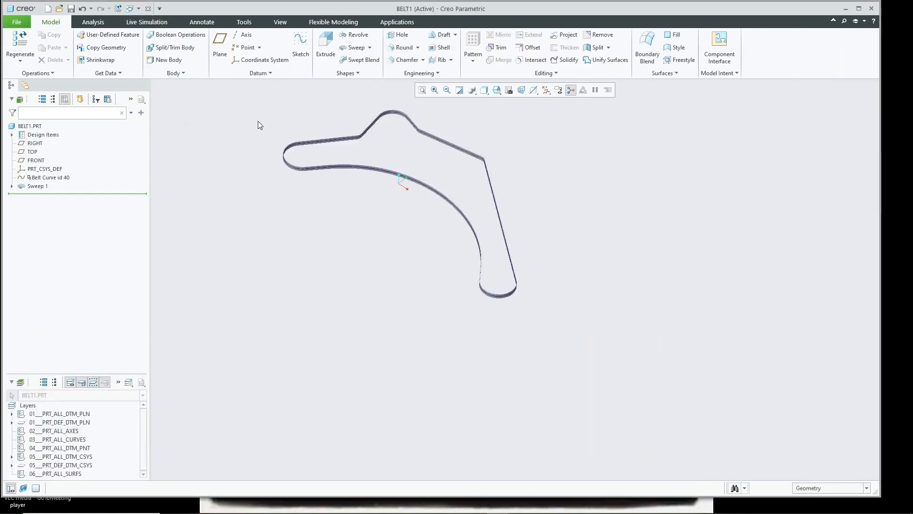
left_click(148, 9)
left_click(126, 48)
left_click(464, 340)
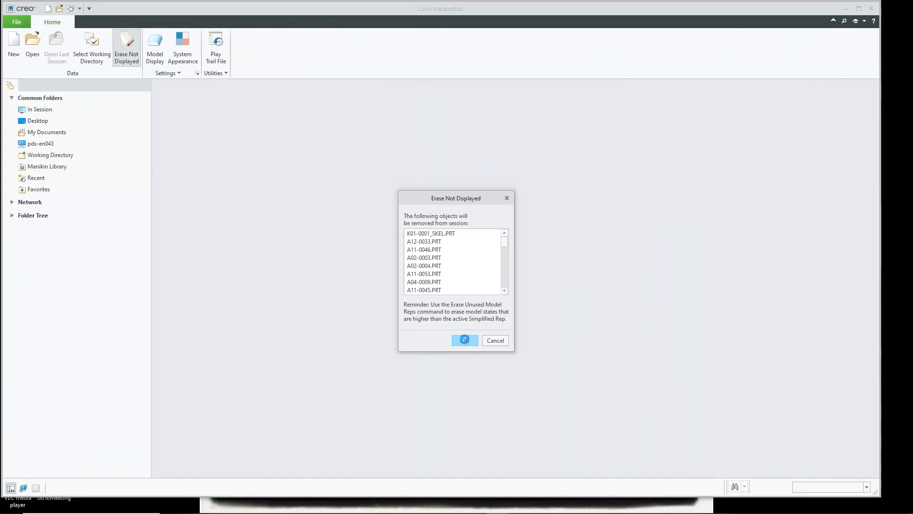
- Open cam.asm from the 04-Cam folder inside Downloads > Mechanism
left_click(35, 44)
left_click(468, 172)
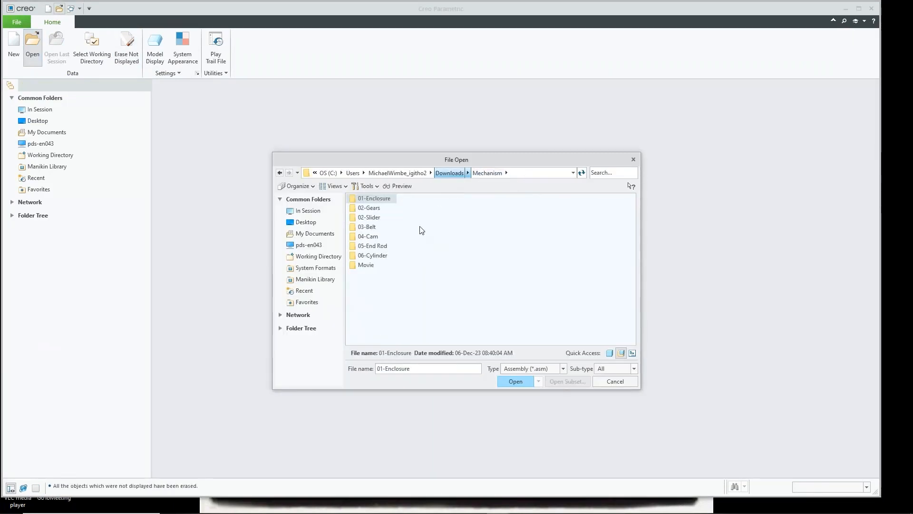
double_click(374, 238)
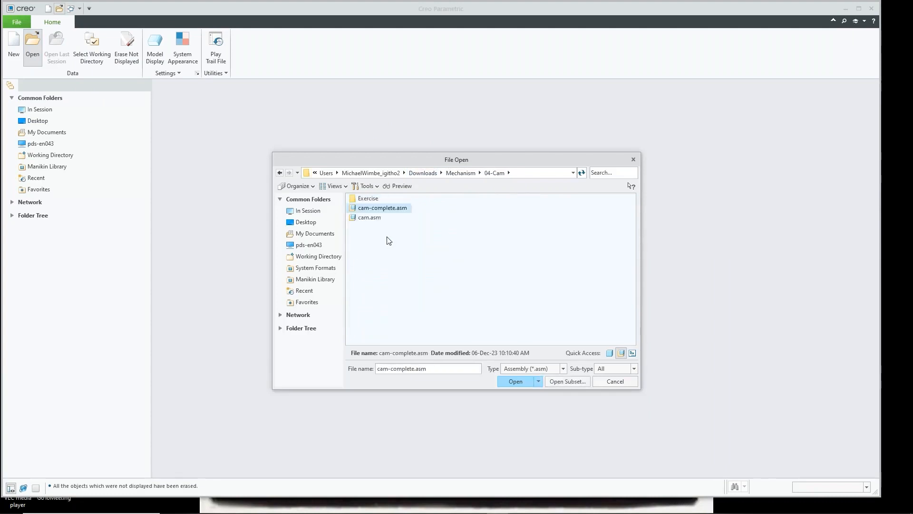
double_click(369, 217)
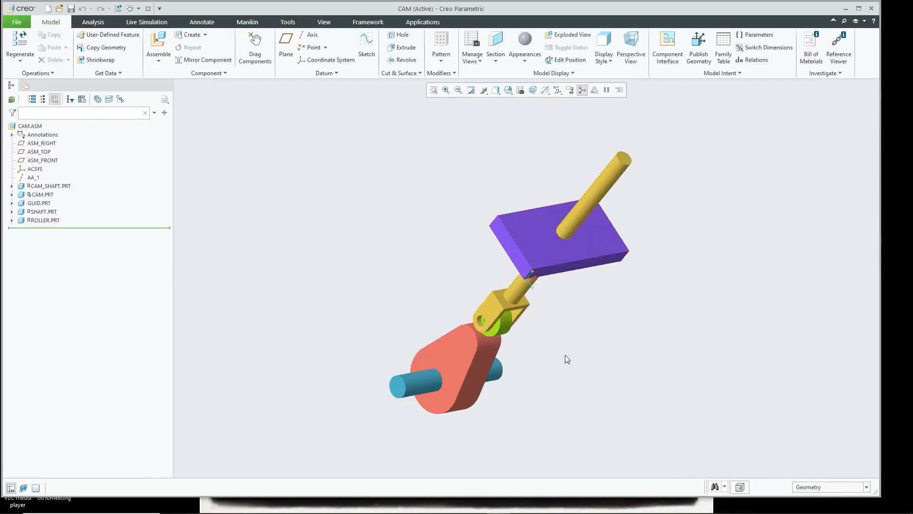
- Rotate the cam with Drag Components to check how the roller and shaft follow it, and close the assembly
mouse_move(566, 359)
middle_mouse_down()
mouse_move(550, 318)
mouse_move(584, 333)
mouse_move(572, 351)
mouse_move(568, 341)
middle_mouse_up()
scroll(529, 332, "down", 3)
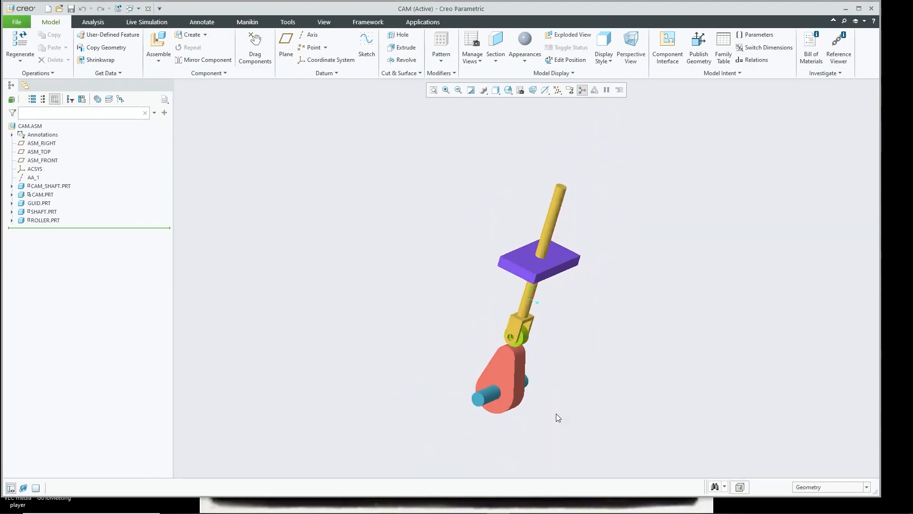
middle_click_drag(555, 413, 536, 397)
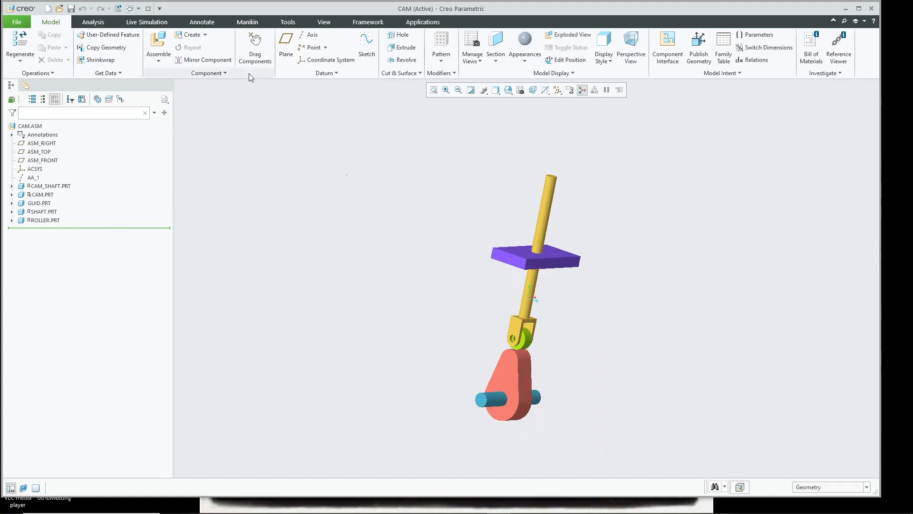
left_click(256, 47)
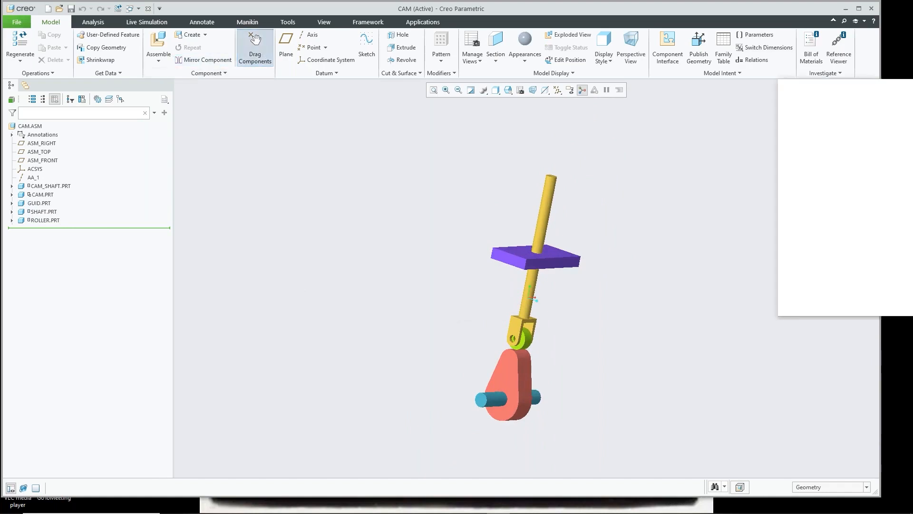
left_click(518, 364)
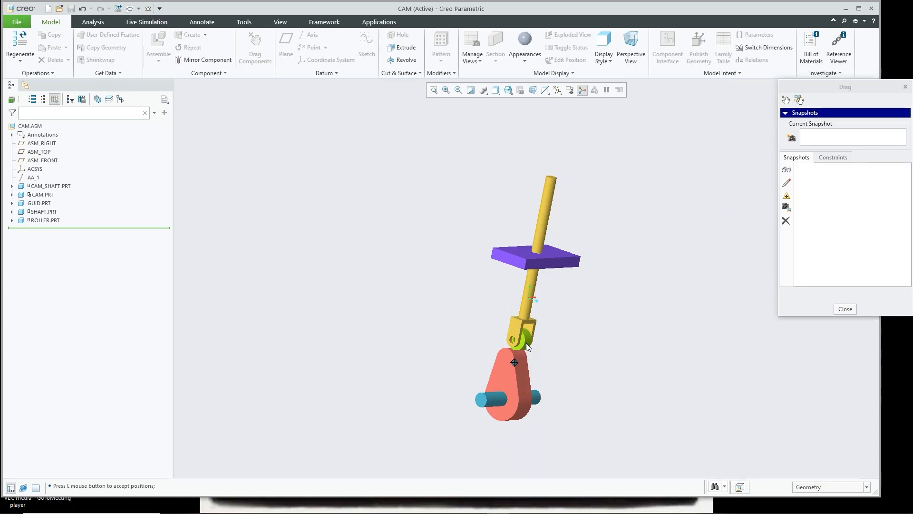
left_click(498, 305)
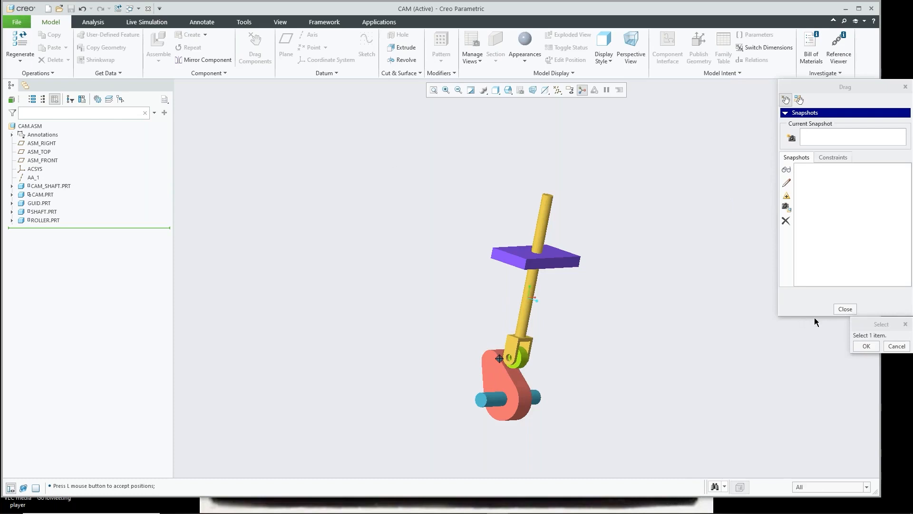
left_click(845, 309)
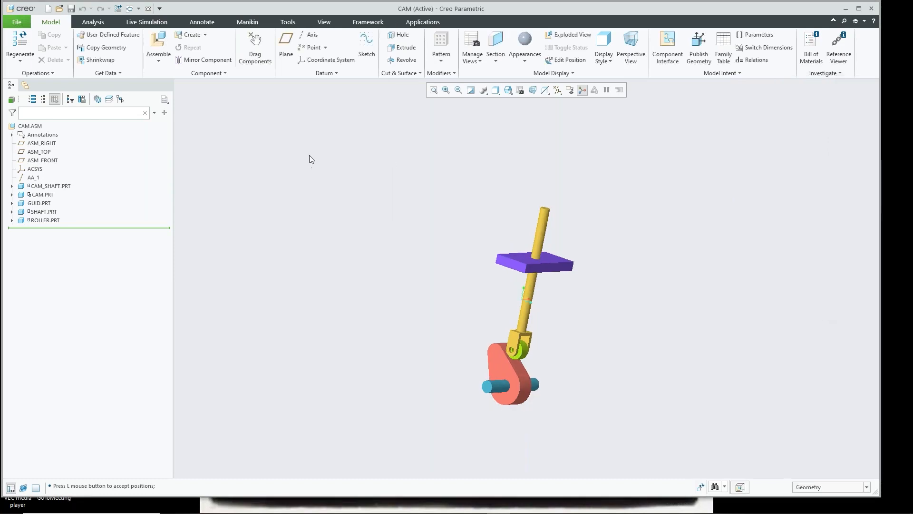
left_click(148, 8)
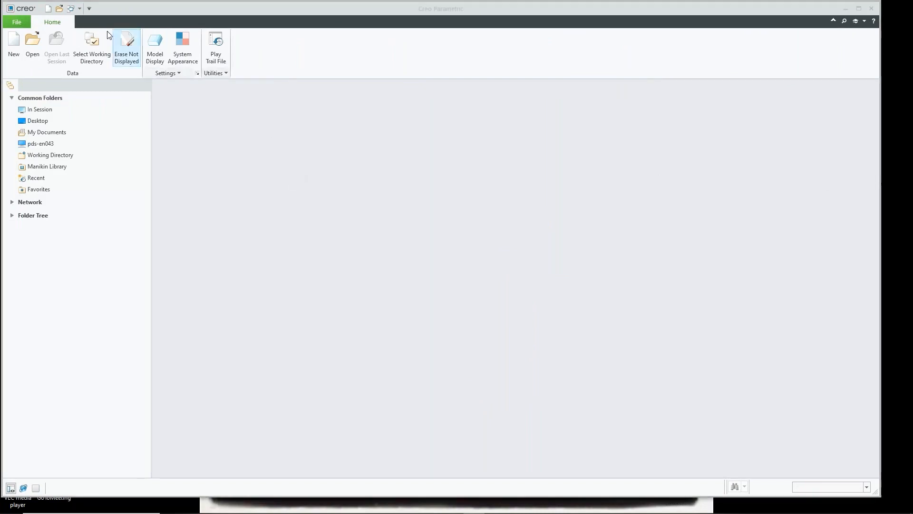
- Create a new Design assembly named CAM-Connect using the default template
left_click(13, 45)
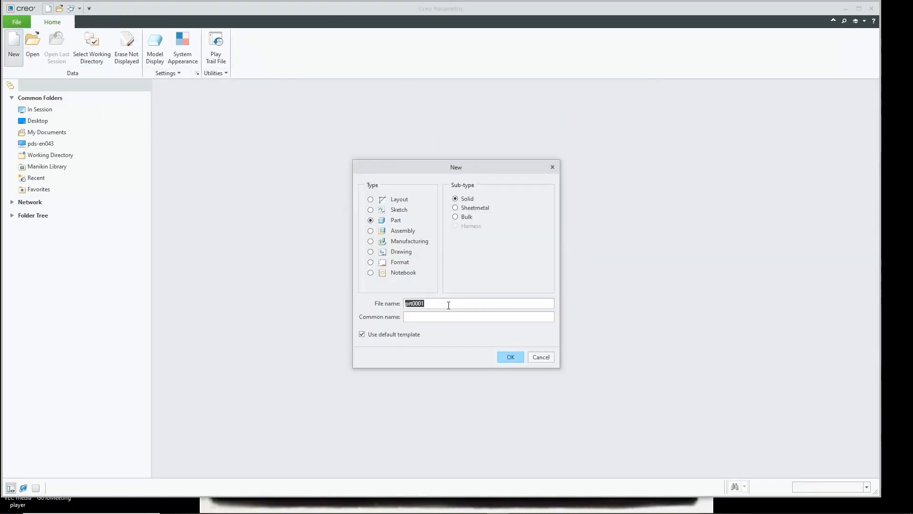
left_click(386, 231)
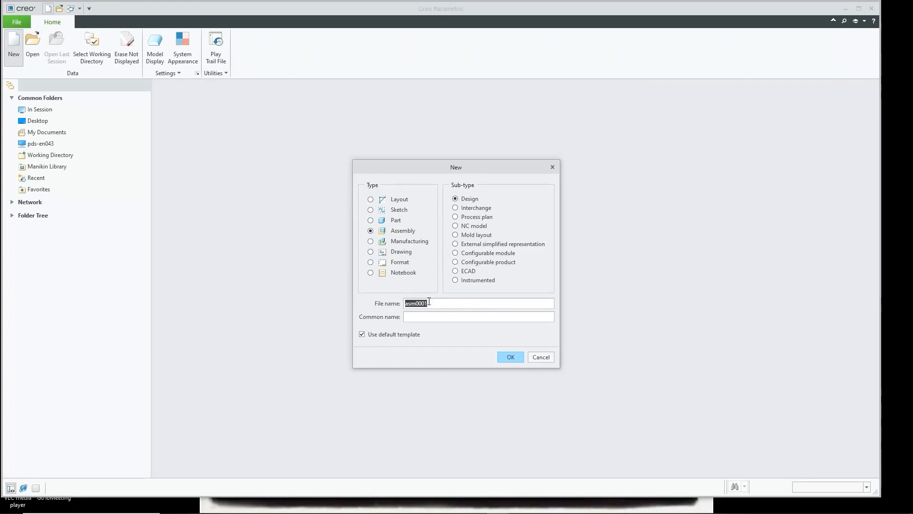
type("CAM")
type("-Ccoo")
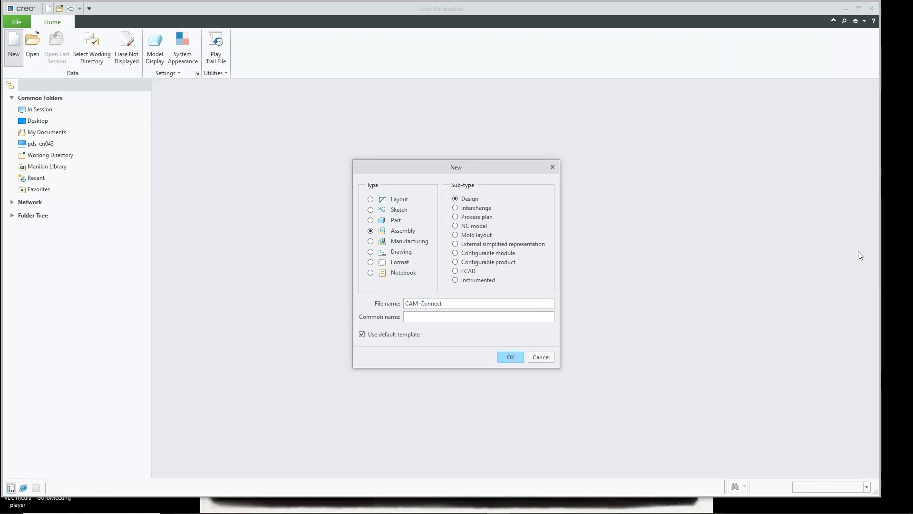
left_click(497, 357)
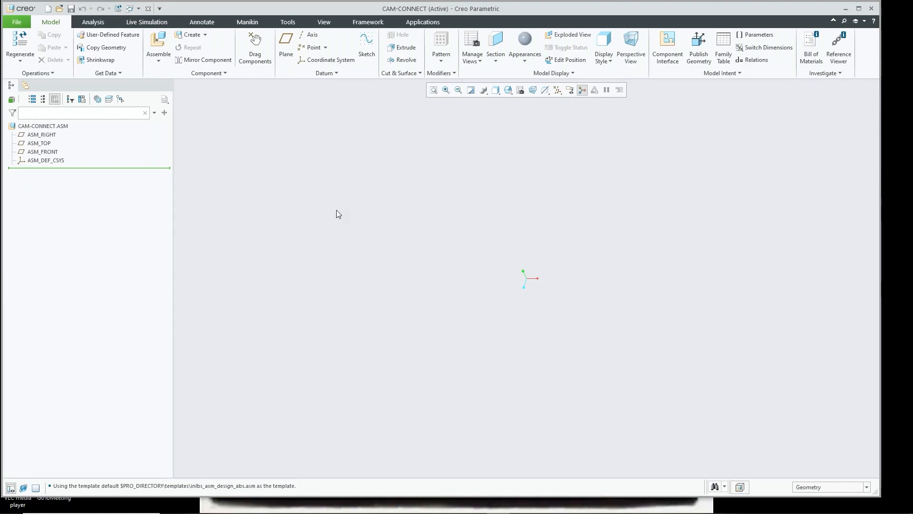
left_click(158, 45)
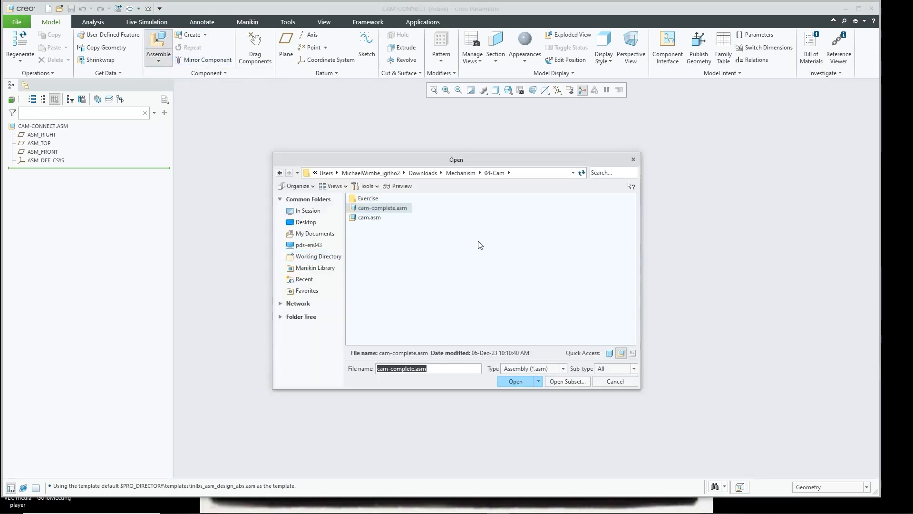
left_click(618, 353)
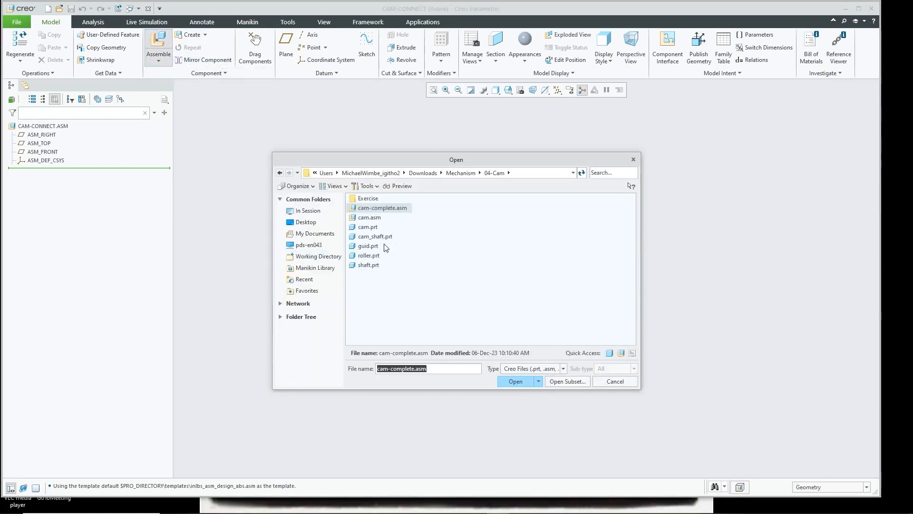
double_click(369, 265)
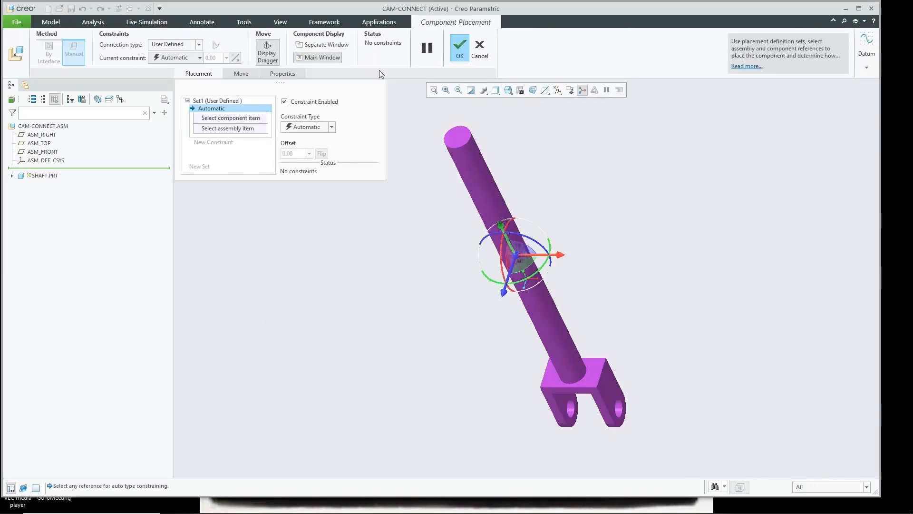
left_click(480, 47)
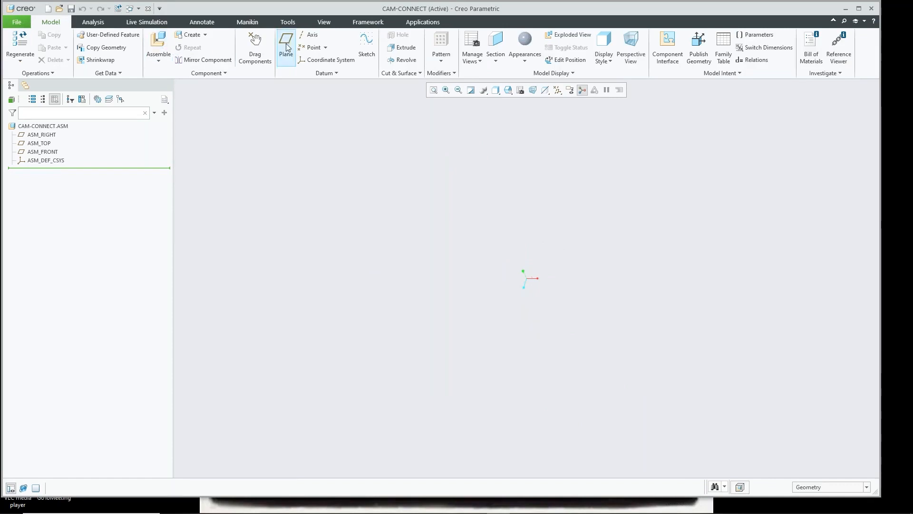
- Bring cam_shaft.prt into the assembly and turn on the display of datum axes and datum planes
left_click(158, 42)
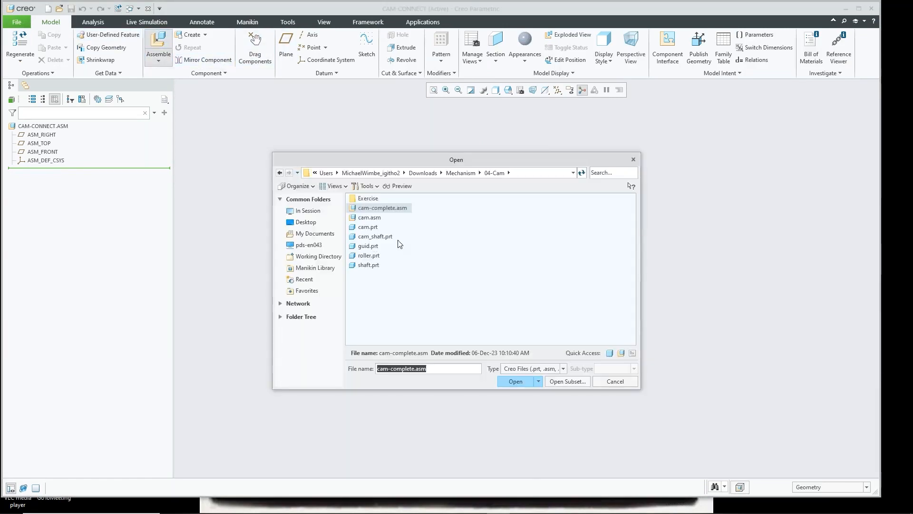
double_click(375, 236)
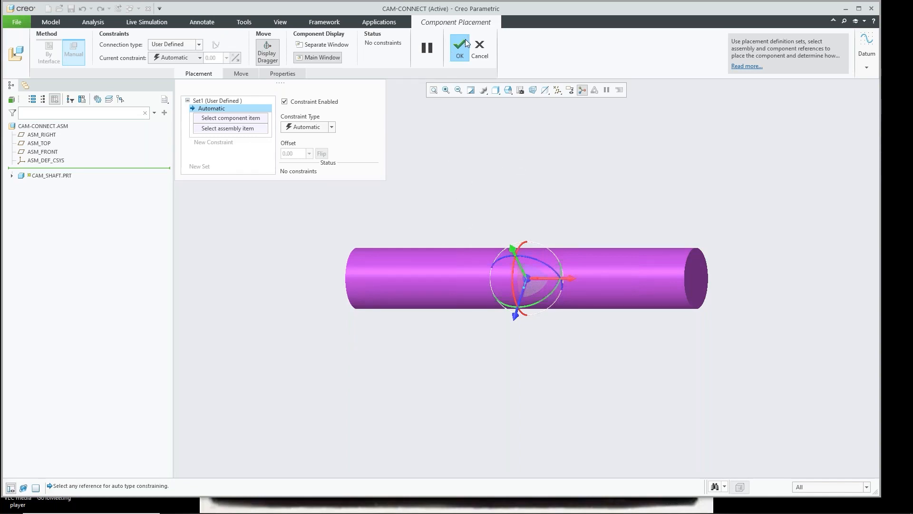
left_click(557, 89)
left_click(589, 112)
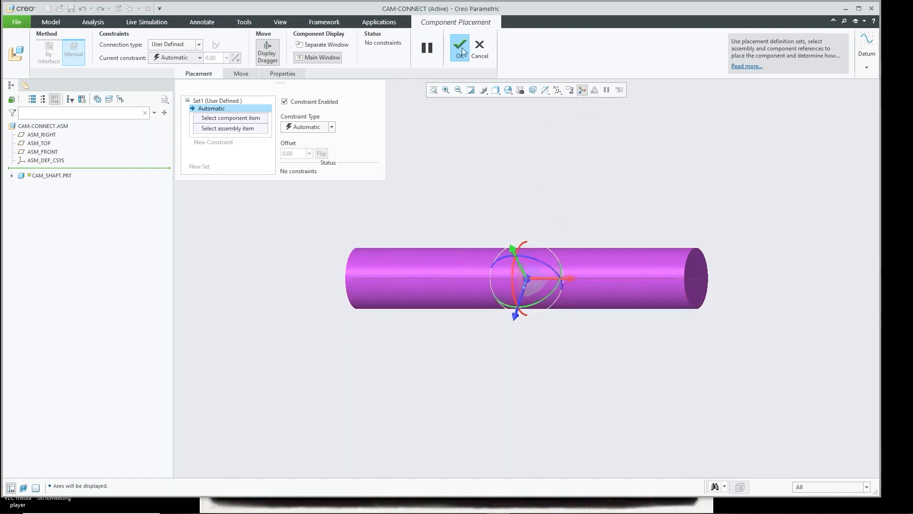
left_click(557, 90)
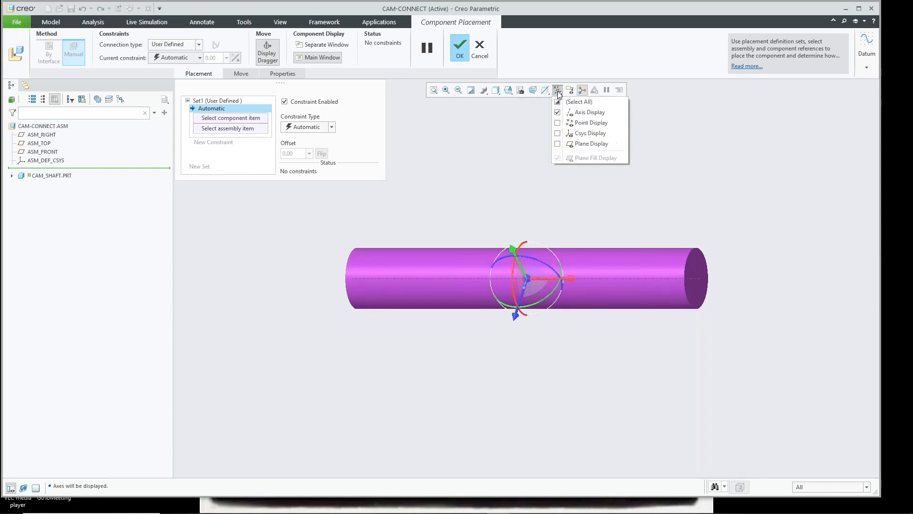
left_click(585, 144)
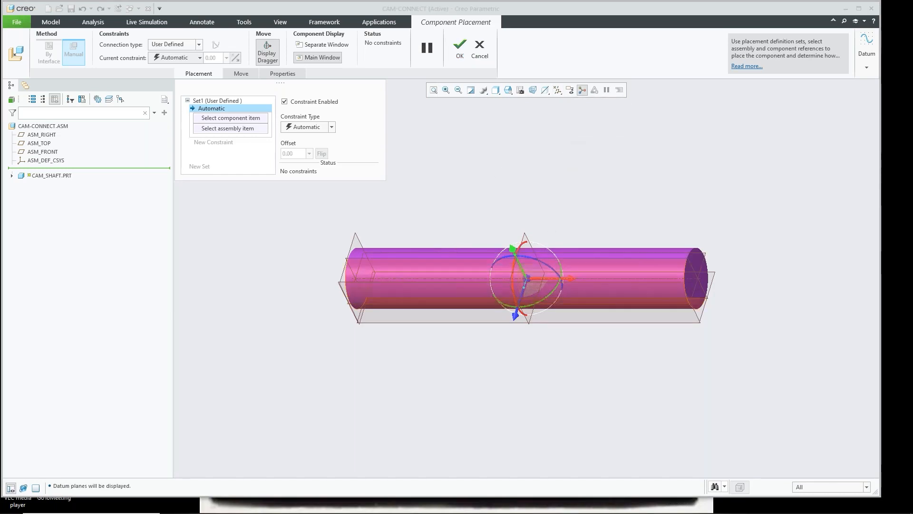
- Move the cam shaft clear of the assembly's datum planes and pick its central axis as the component reference
left_click_drag(527, 284, 561, 172)
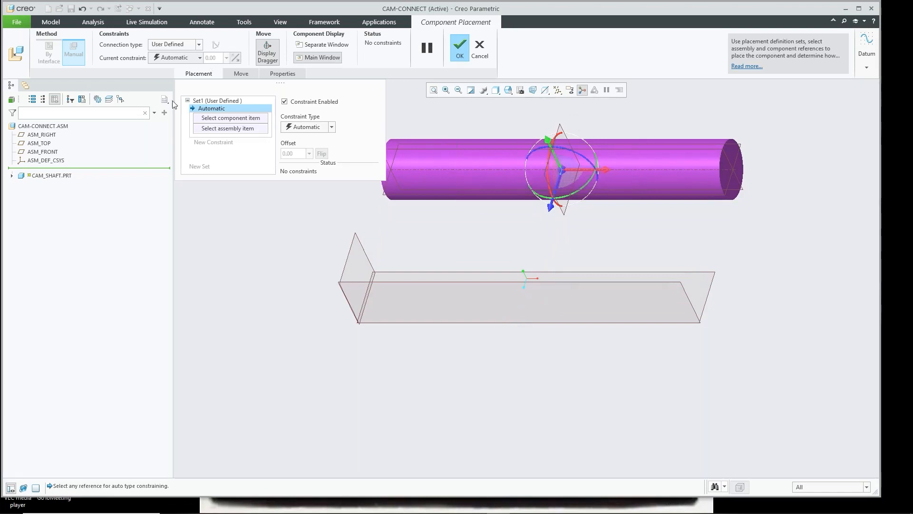
left_click(655, 169)
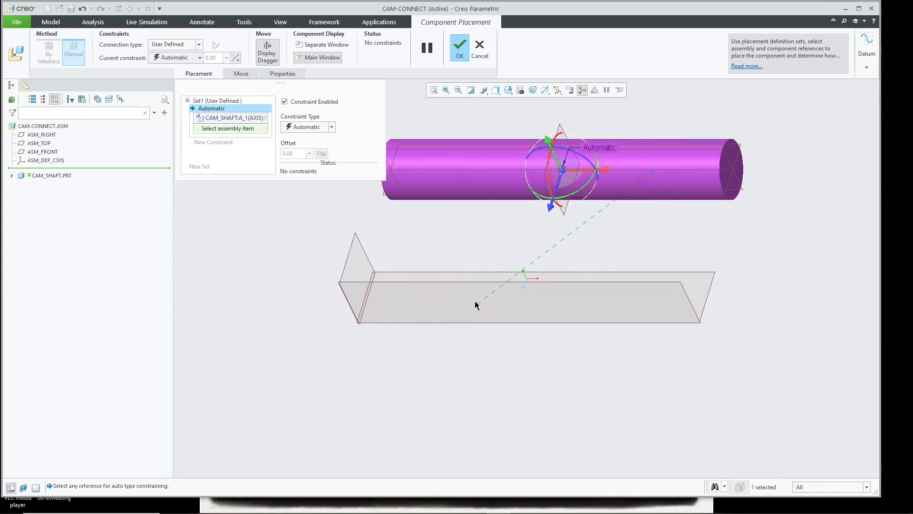
- Create an assembly datum axis passing through the ASM_TOP and ASM_FRONT planes
left_click(866, 68)
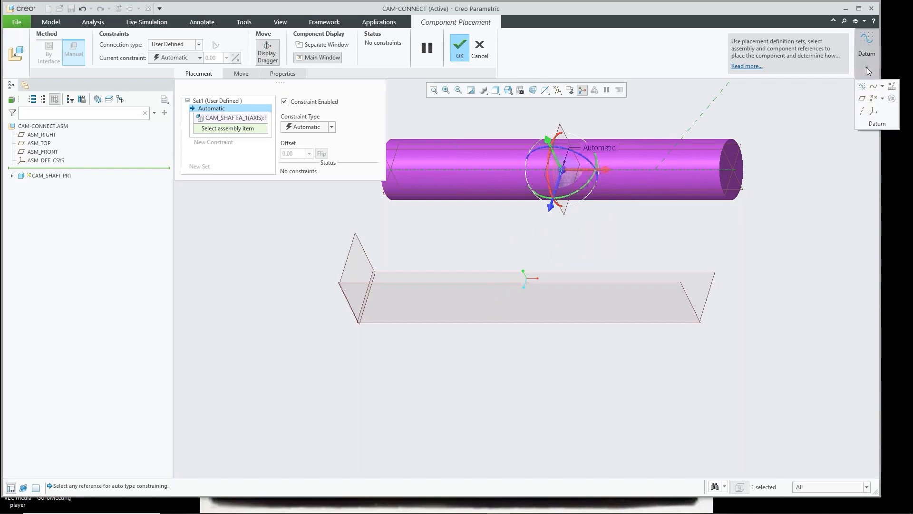
left_click(864, 113)
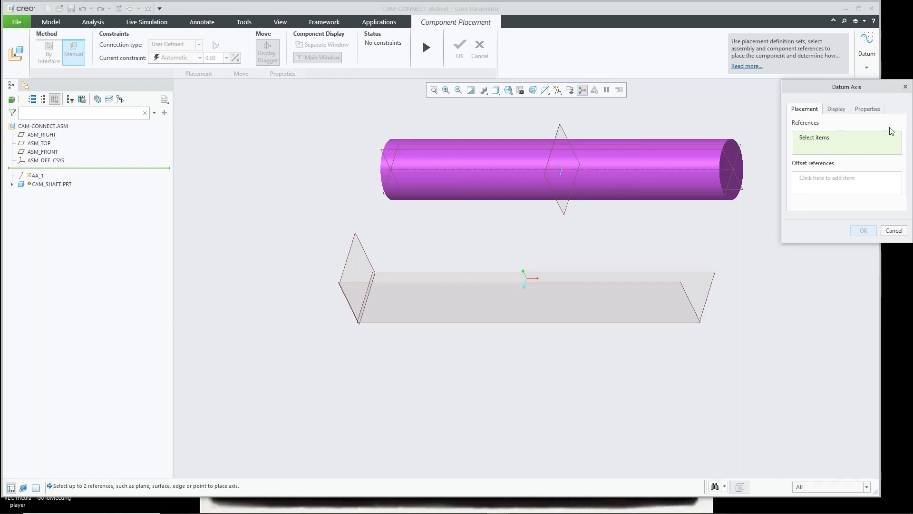
left_click(706, 298)
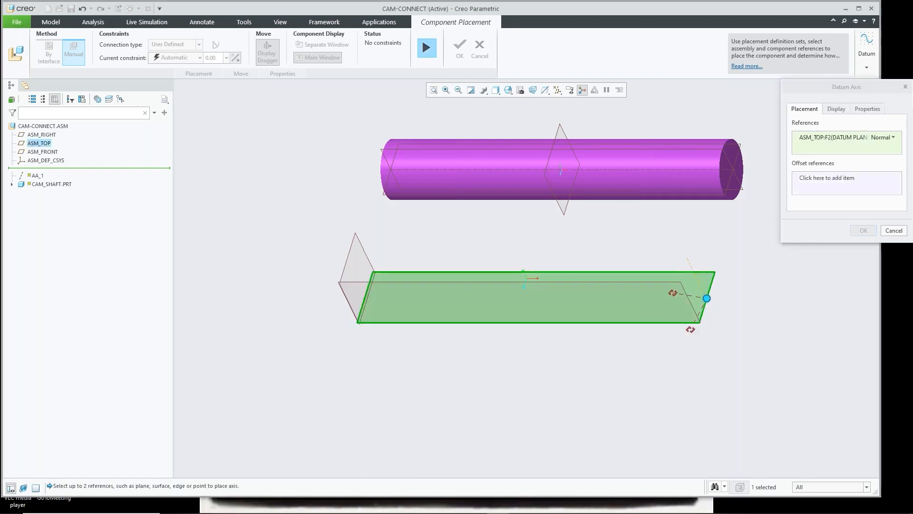
left_click(667, 280, "ctrl")
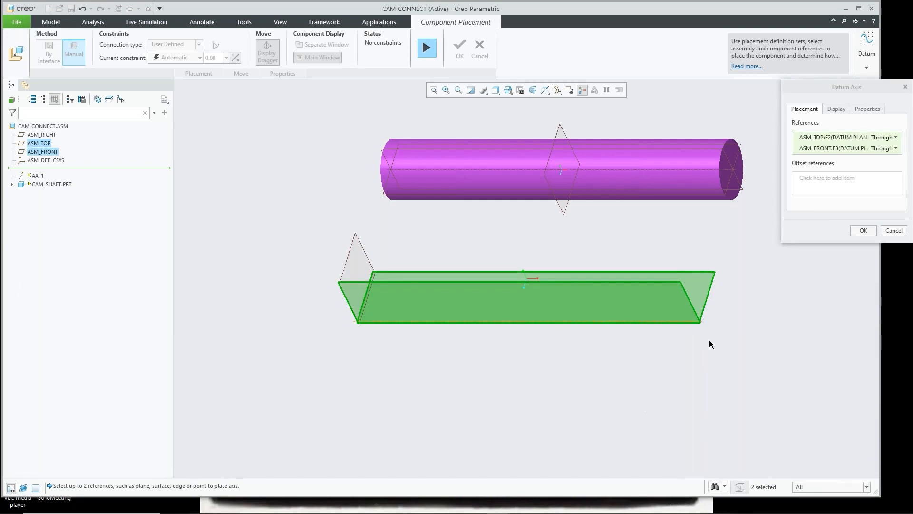
left_click(863, 231)
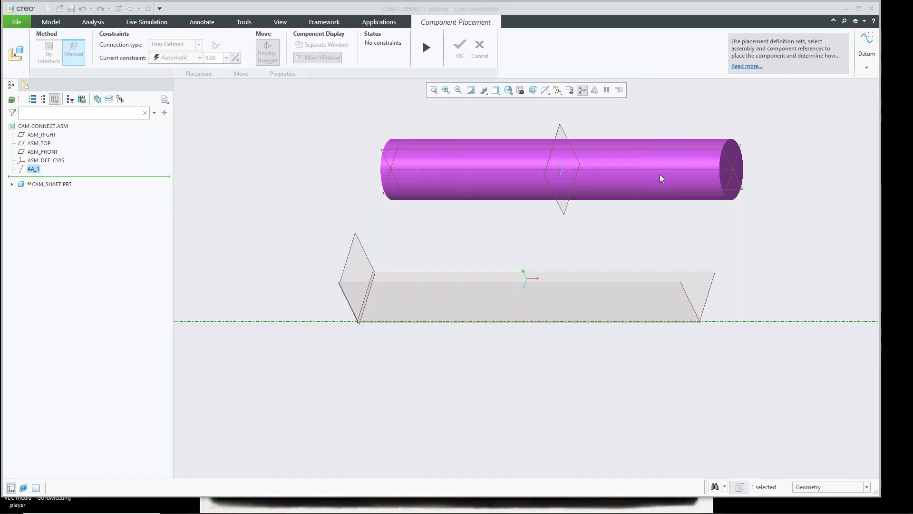
left_click(867, 67)
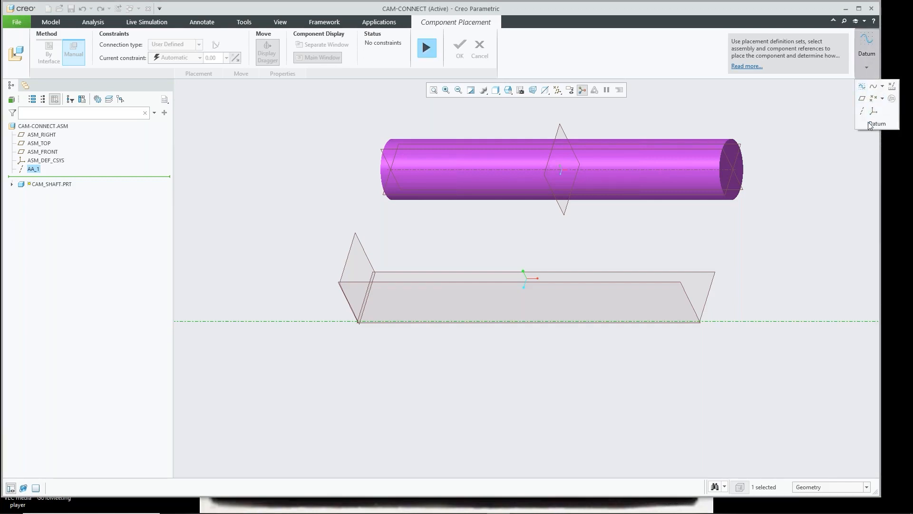
left_click(835, 113)
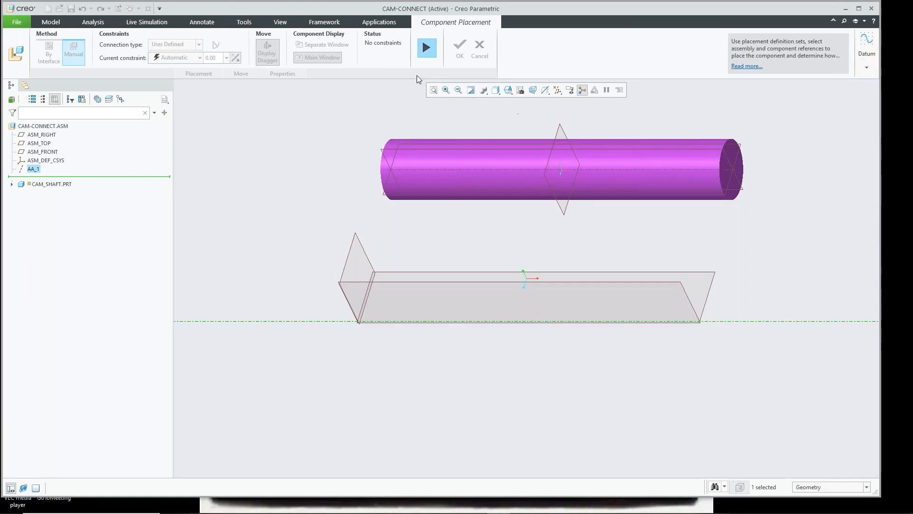
- Resume the cam shaft's placement, constraining its axis Coincident with the new assembly datum axis
left_click(424, 49)
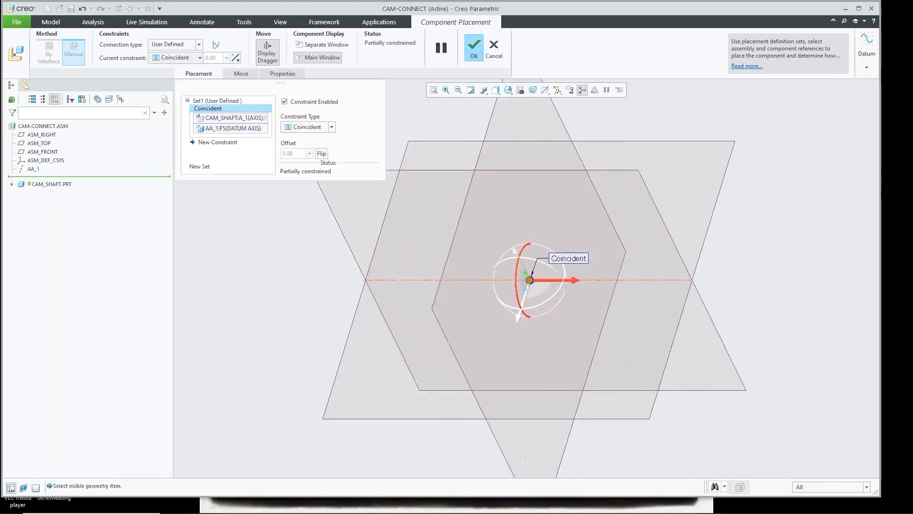
scroll(527, 288, "down", 7)
scroll(465, 239, "up", 4)
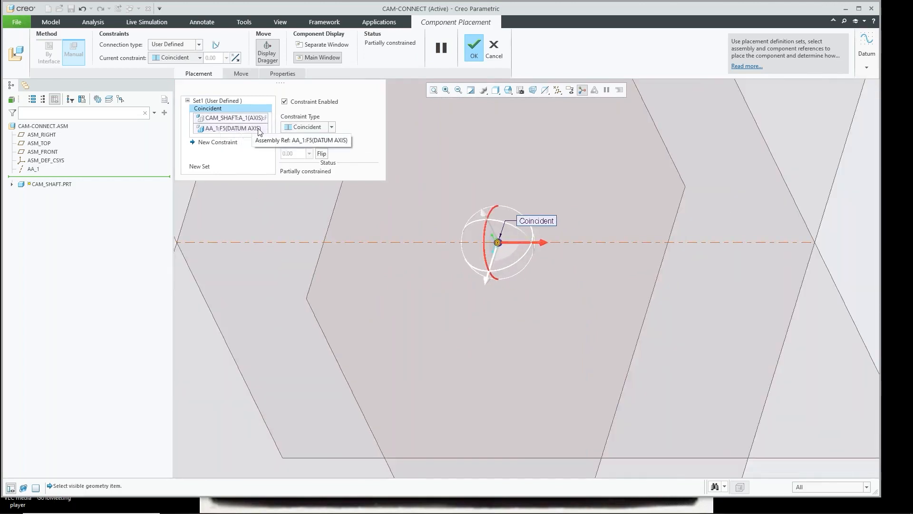
scroll(504, 285, "up", 5)
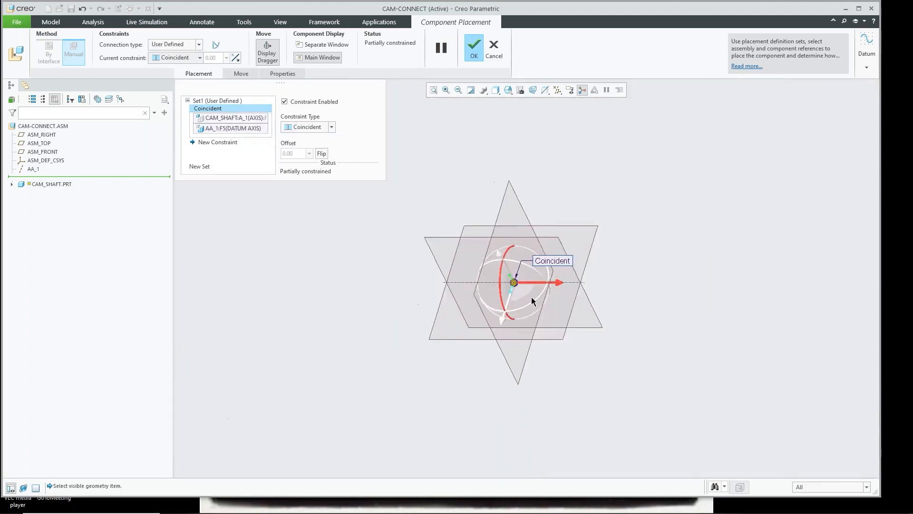
- Show the cam shaft in a separate window, constrain its RIGHT plane Coincident with ASM_RIGHT, hide the dragger and accept the placement
left_click(322, 44)
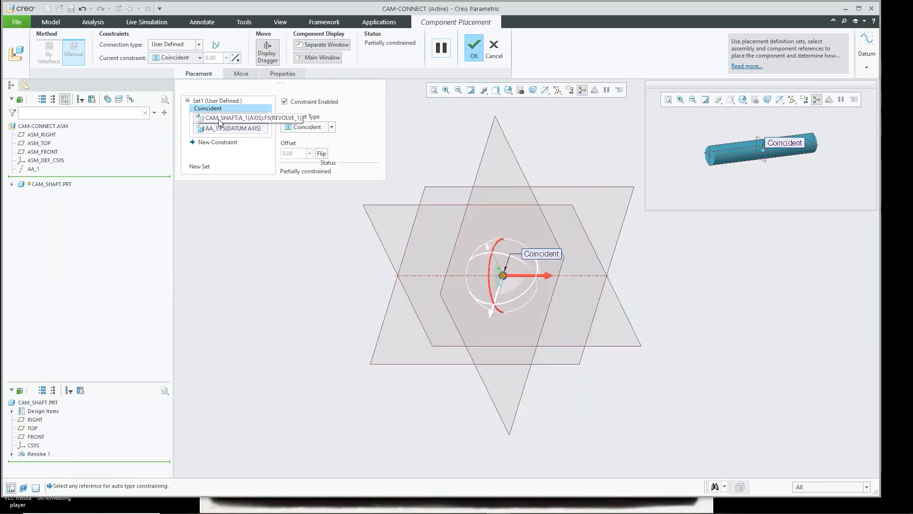
left_click(221, 143)
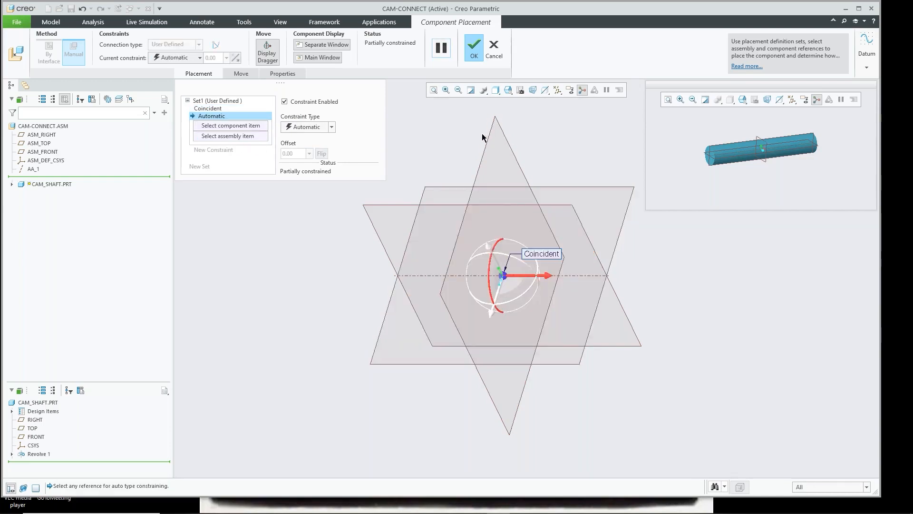
left_click(522, 171)
scroll(763, 141, "down", 5)
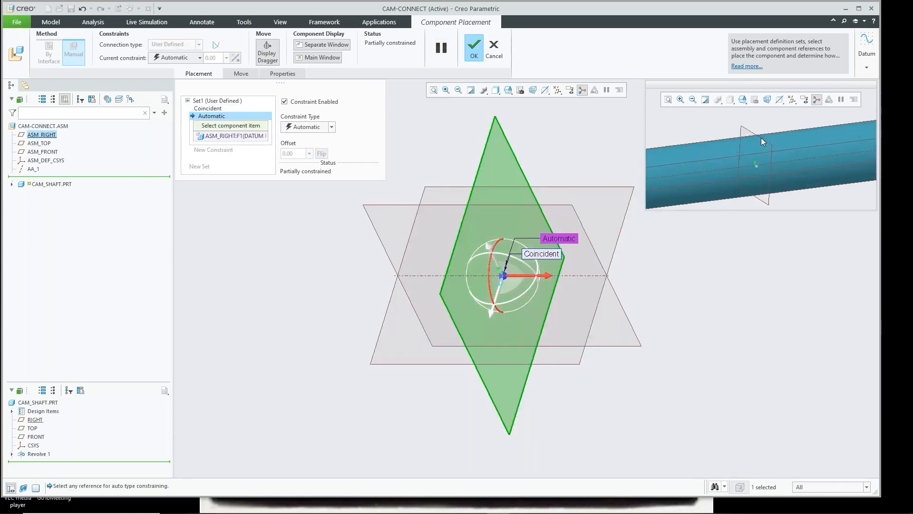
left_click(744, 129)
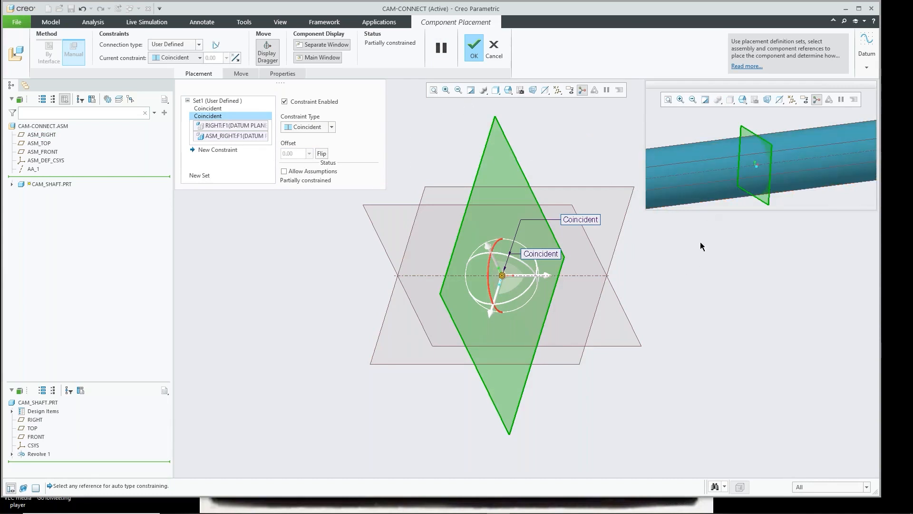
left_click(267, 47)
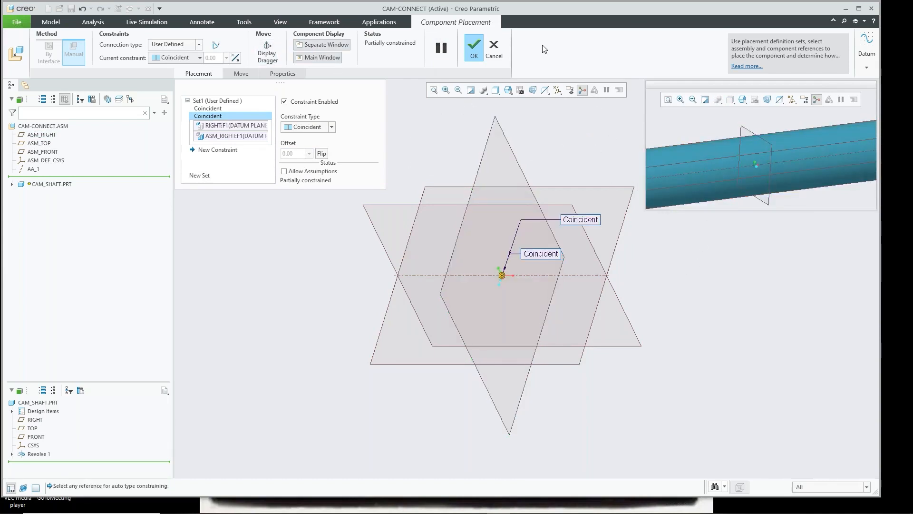
left_click(472, 49)
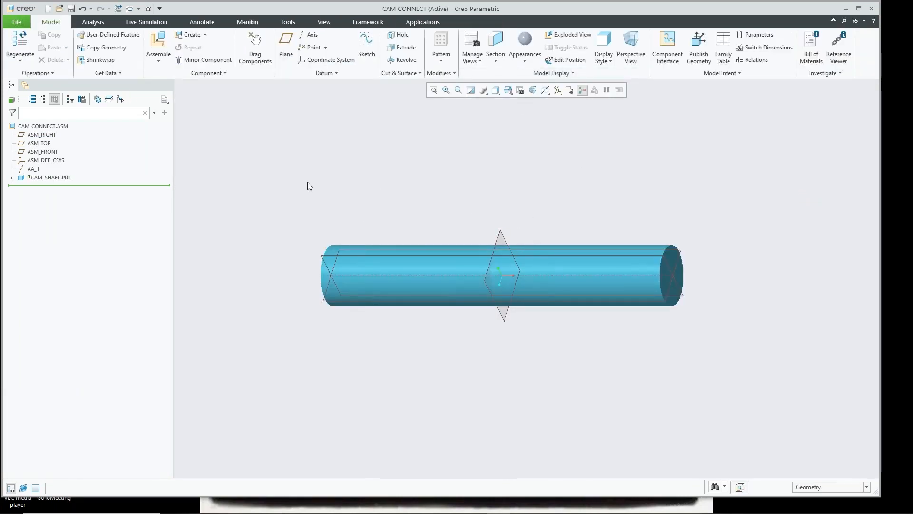
- Redefine the placement of CAM_SHAFT.PRT, converting its two Coincident constraints into a Pin connection
left_click(35, 178)
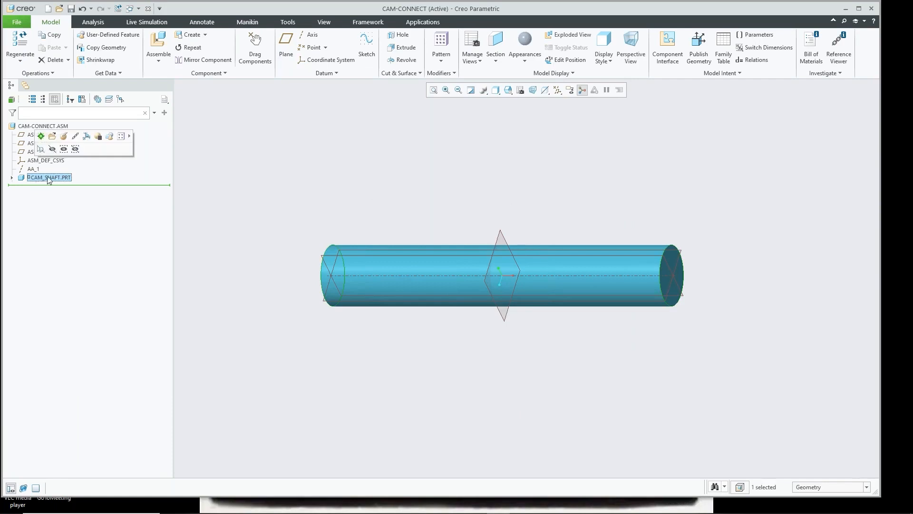
left_click(53, 137)
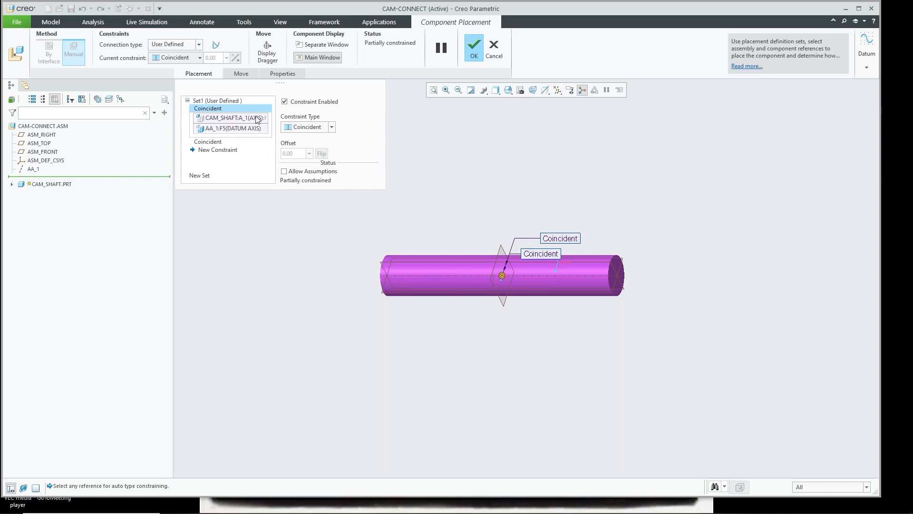
left_click(216, 46)
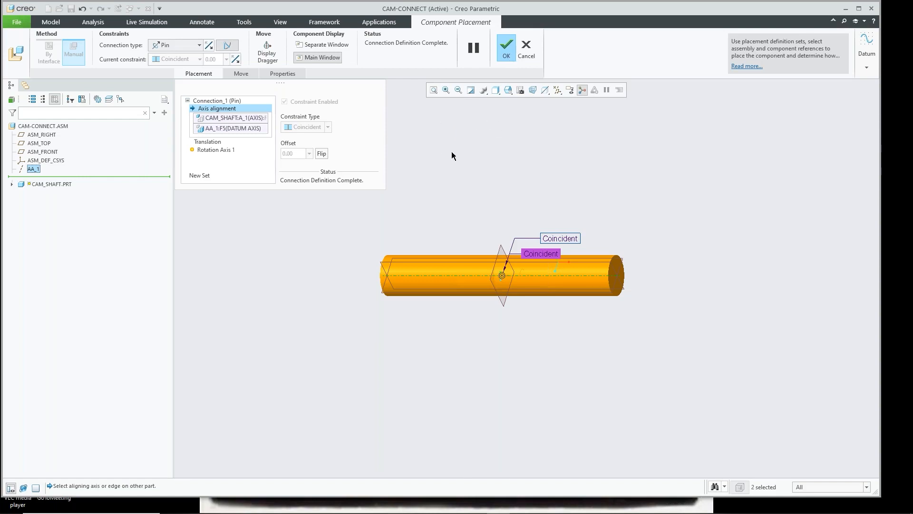
left_click(506, 48)
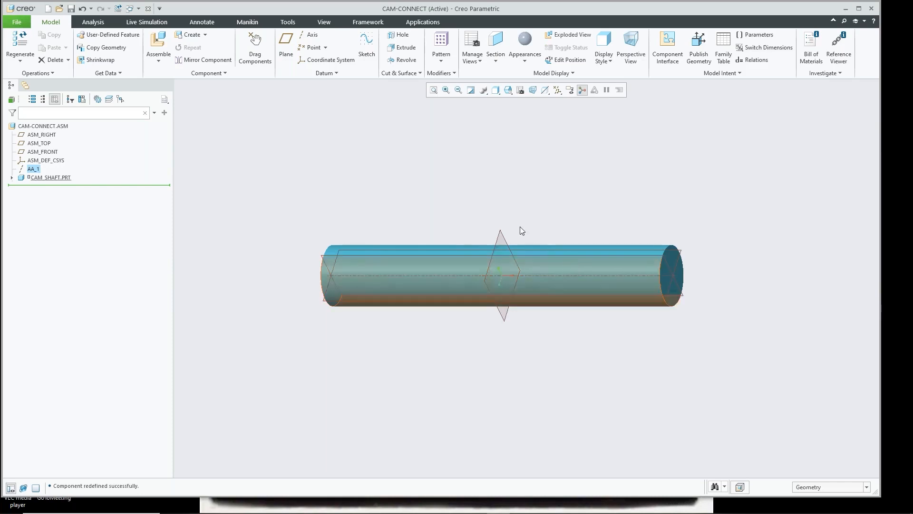
left_click(547, 194)
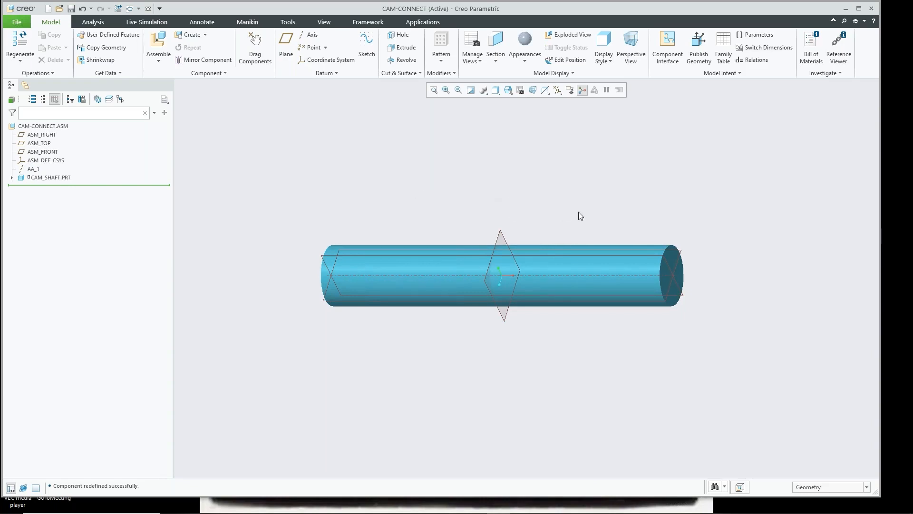
- Test the pin connection by rotating the cam shaft about its axis with Drag Components
left_click(256, 43)
left_click(414, 270)
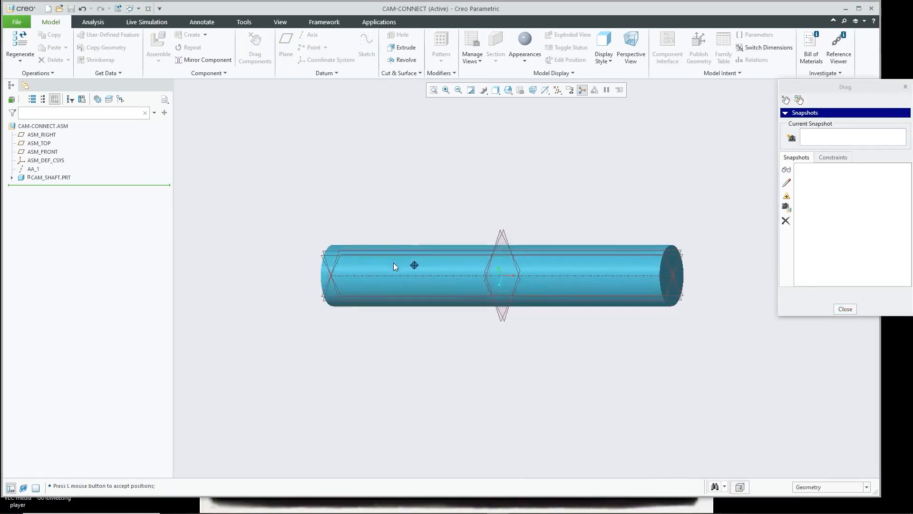
left_click(394, 277)
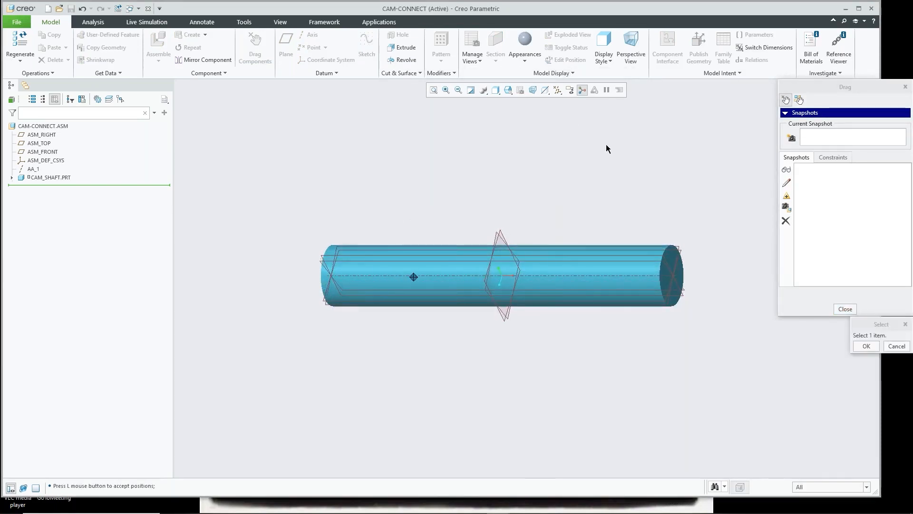
left_click(845, 309)
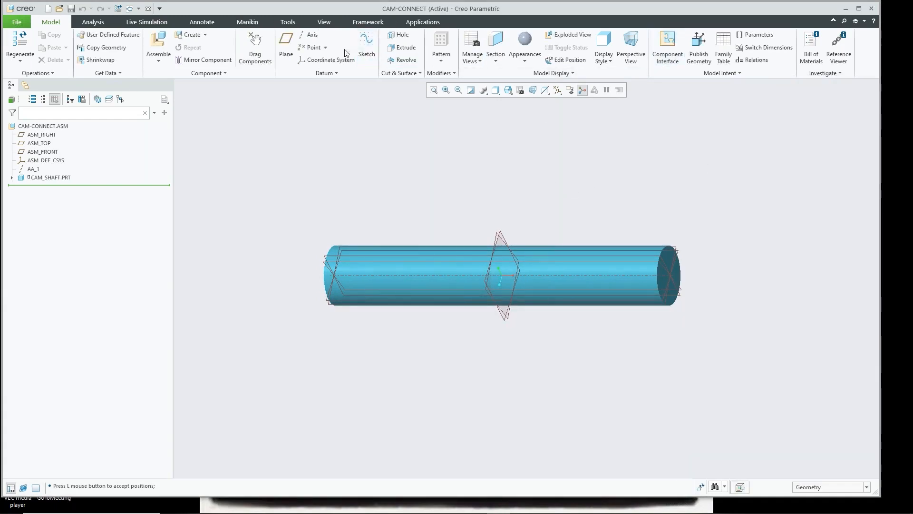
- Activate CAM_SHAFT.PRT within the assembly and start an Extrude sketch on the shaft's flat end face
left_click(64, 178)
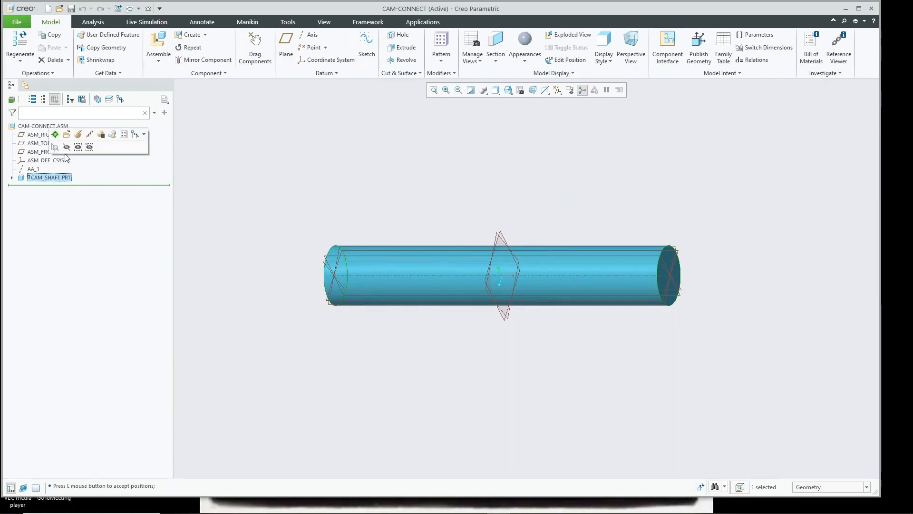
left_click(55, 135)
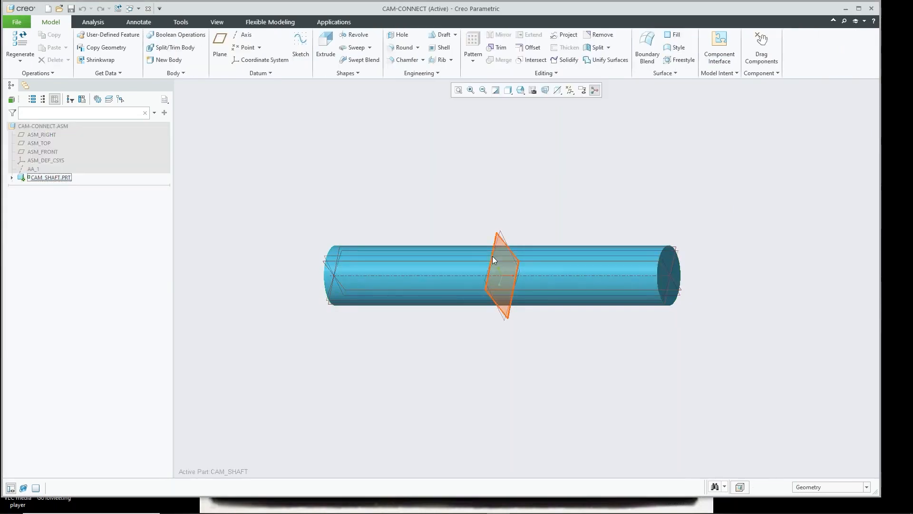
left_click(326, 45)
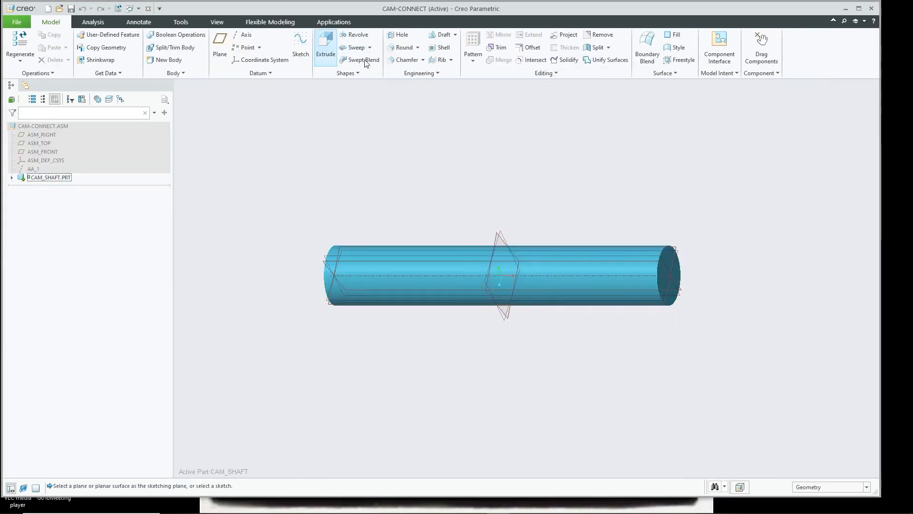
middle_click_drag(767, 254, 578, 275)
scroll(584, 275, "up", 2)
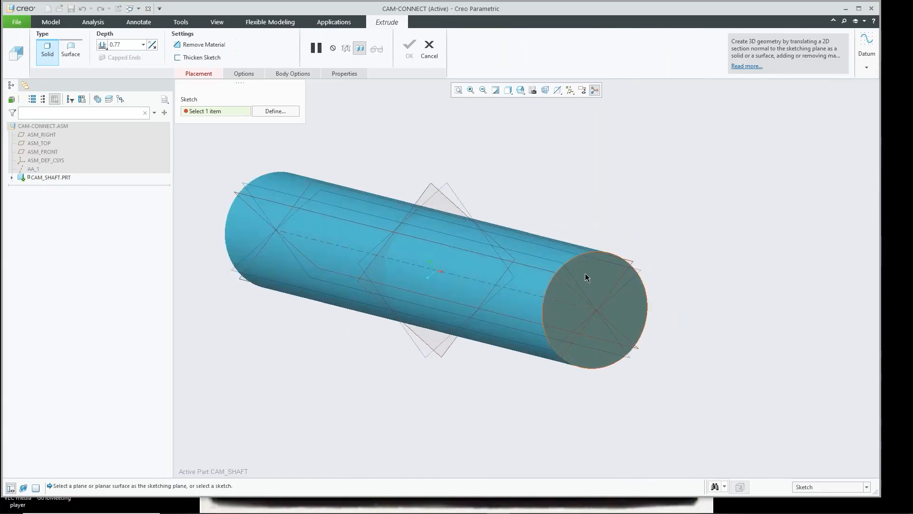
left_click(585, 275)
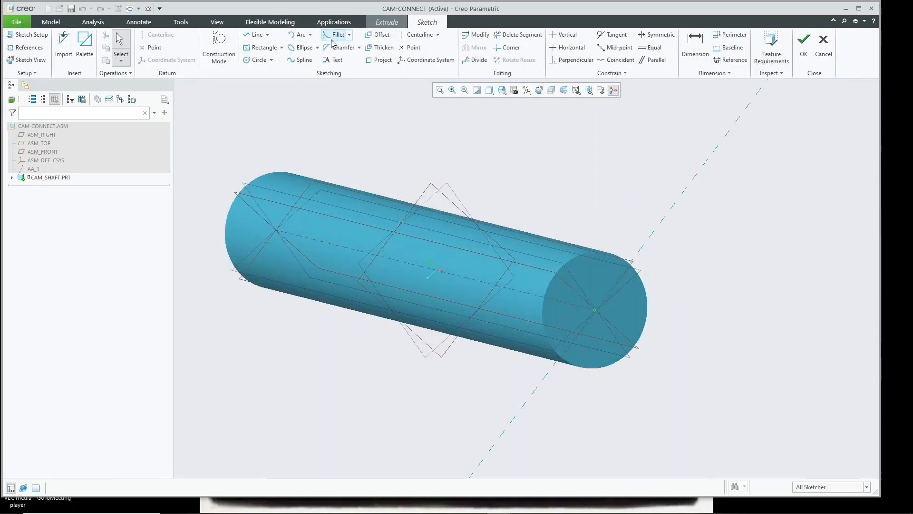
- Sketch a corner rectangle about 0.12 by 0.03 at the rim of the shaft's end face and finish the sketch
left_click(282, 47)
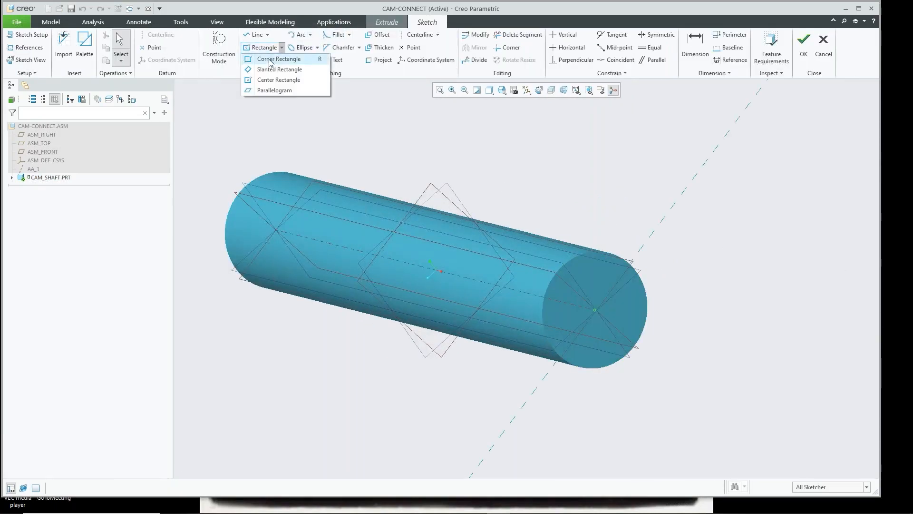
left_click(269, 60)
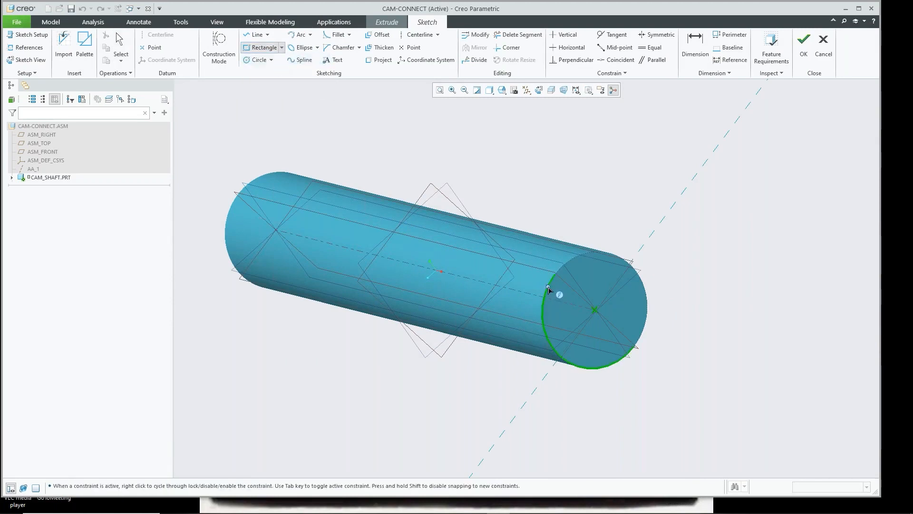
left_click(548, 288)
left_click(569, 269)
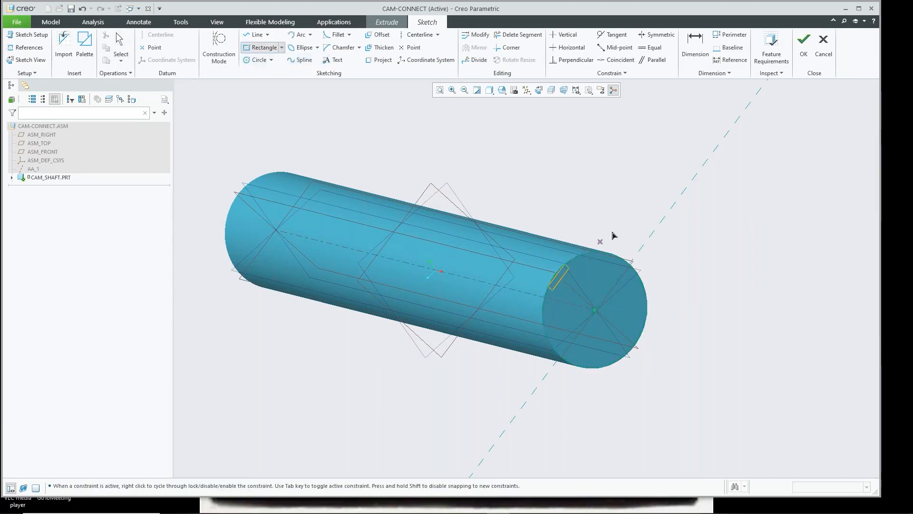
middle_click(630, 223)
scroll(631, 224, "up", 2)
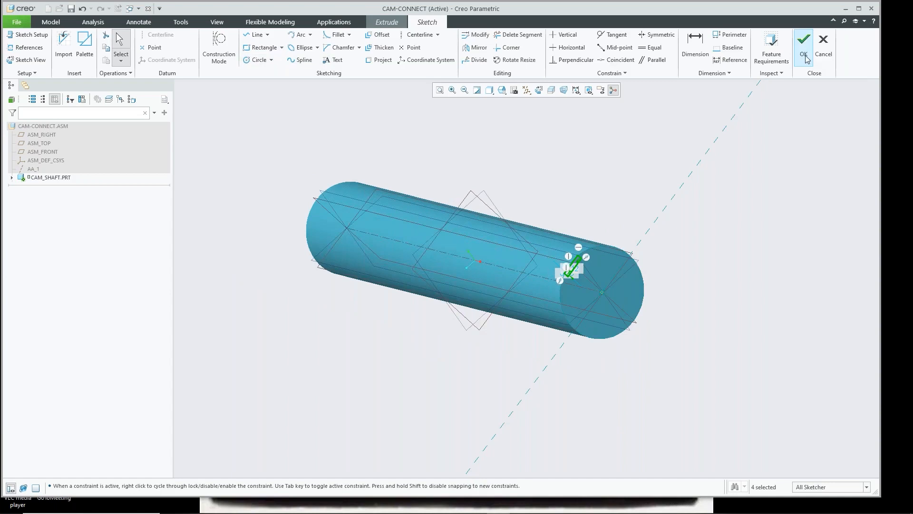
left_click(804, 48)
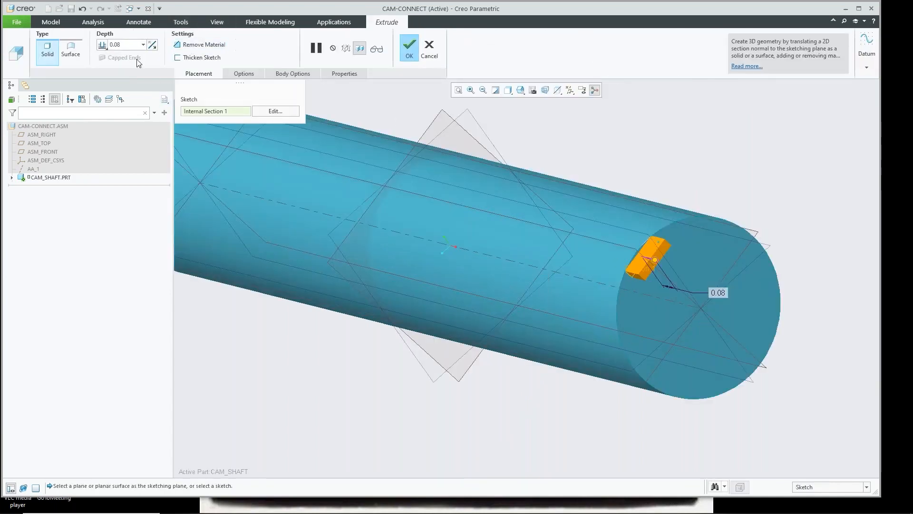
- Delete the rectangle's outer line from the extrude sketch and cut the section 0.08 deep into the shaft with Remove Material
left_click(272, 112)
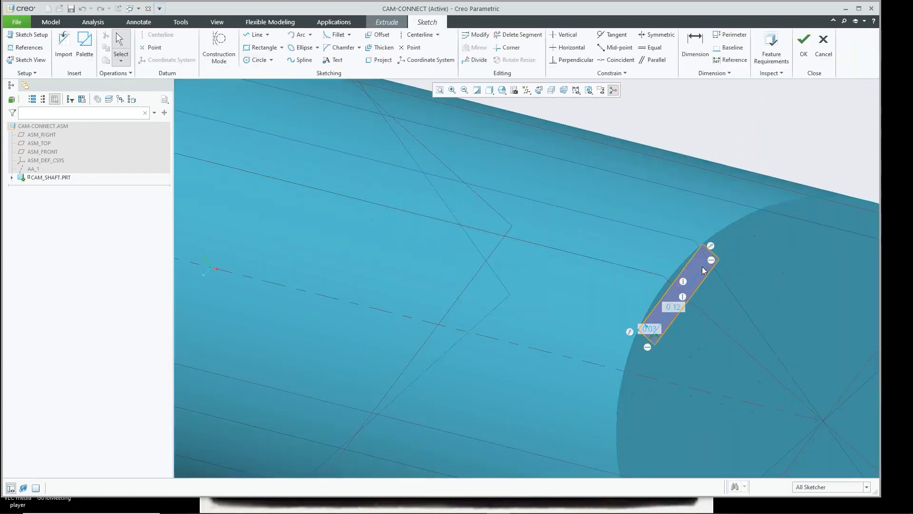
left_click(689, 264)
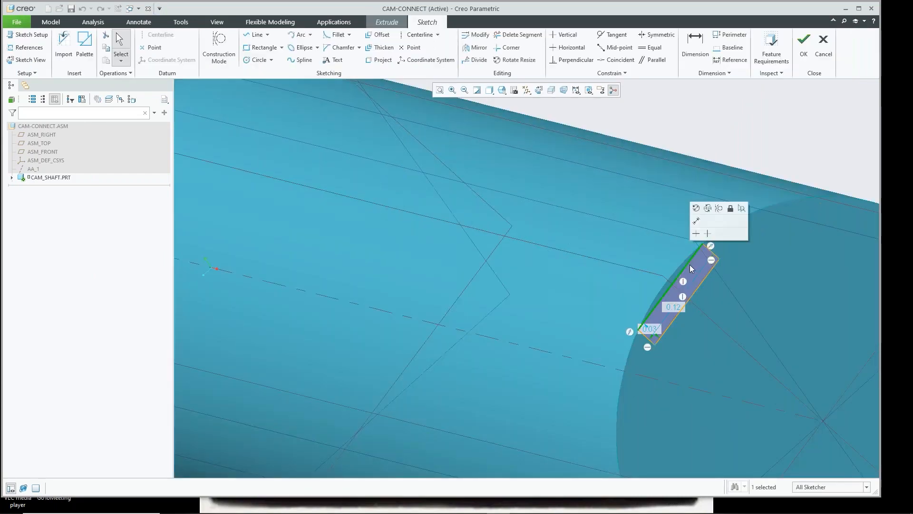
key("Delete")
left_click(822, 53)
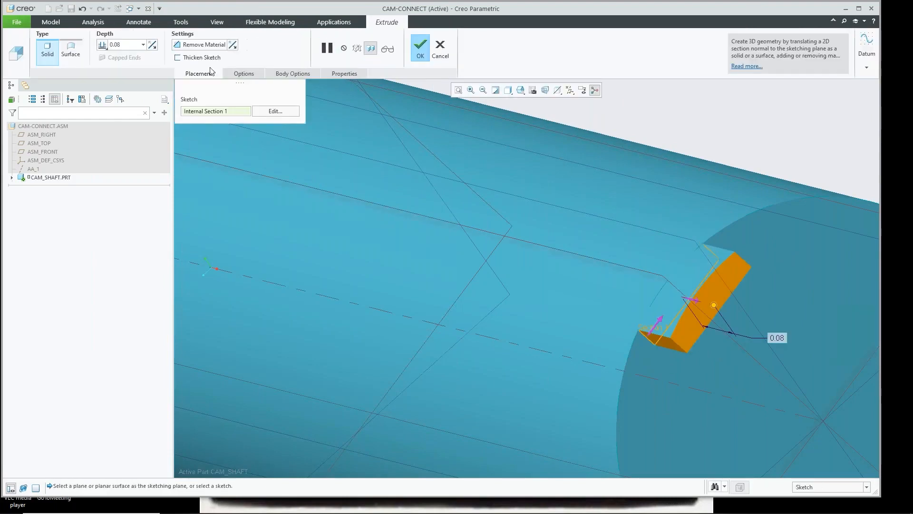
left_click(690, 299)
left_click(195, 45)
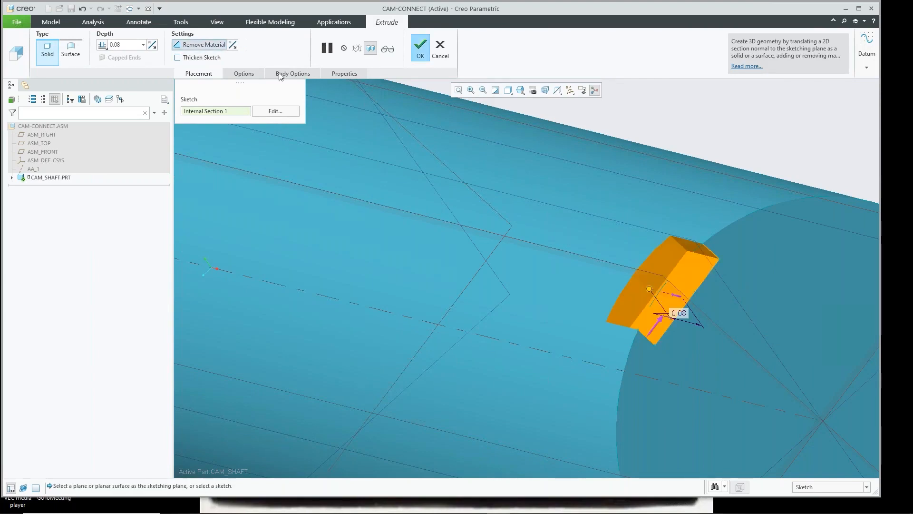
left_click(421, 50)
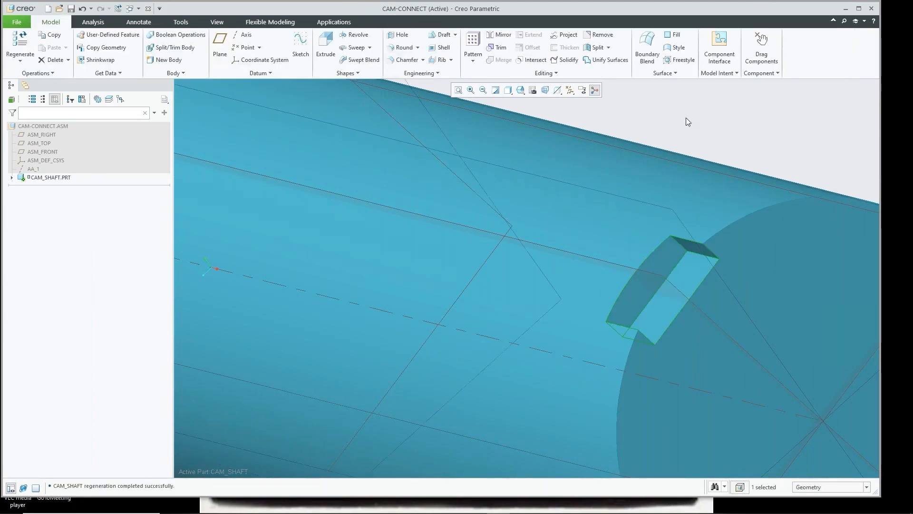
- Return the model to its default orientation and turn off the display of datum planes and datum axes
middle_click_drag(686, 118, 712, 112)
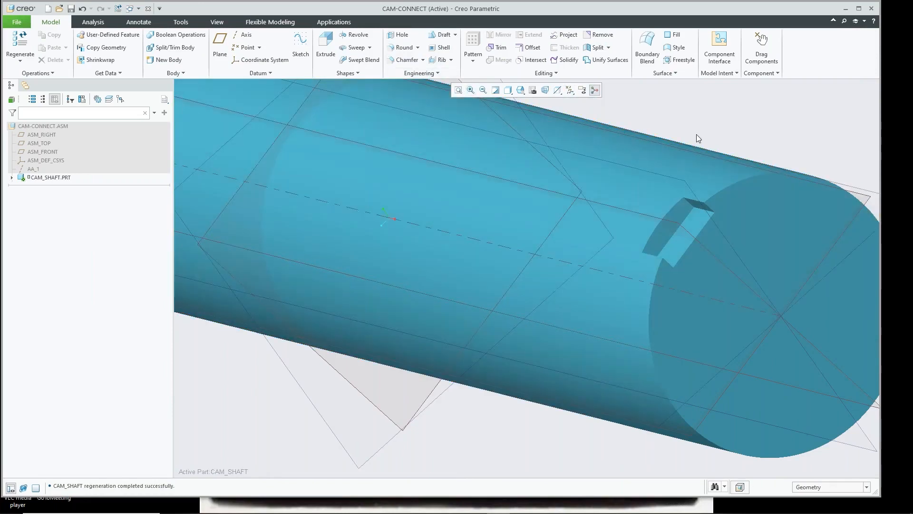
scroll(691, 136, "down", 5)
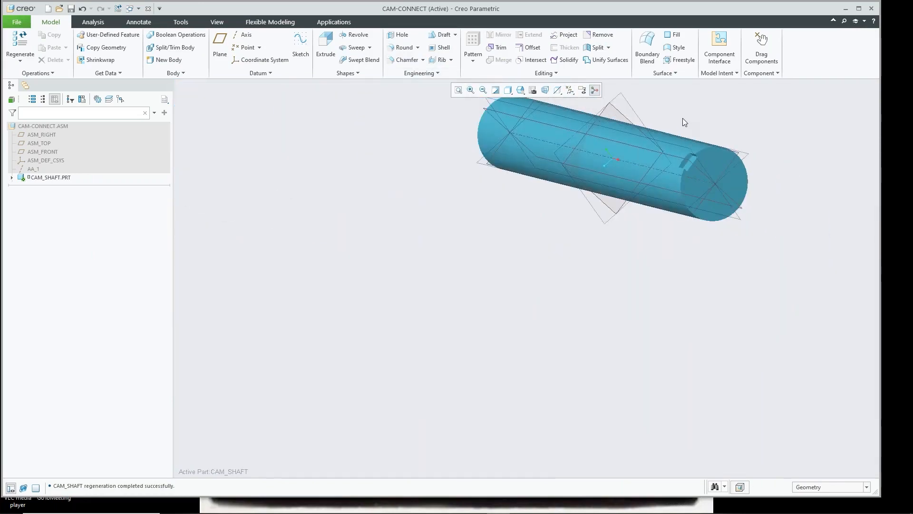
middle_click_drag(689, 133, 672, 151)
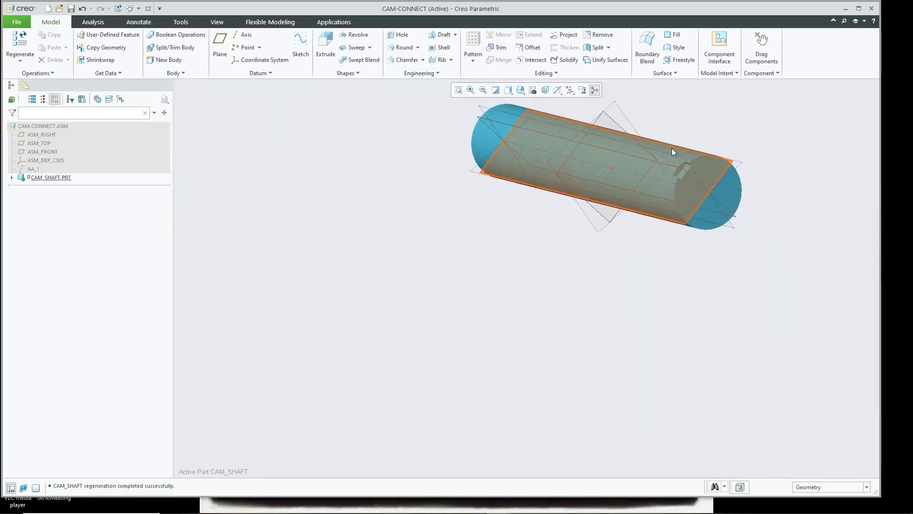
key("ctrl+d")
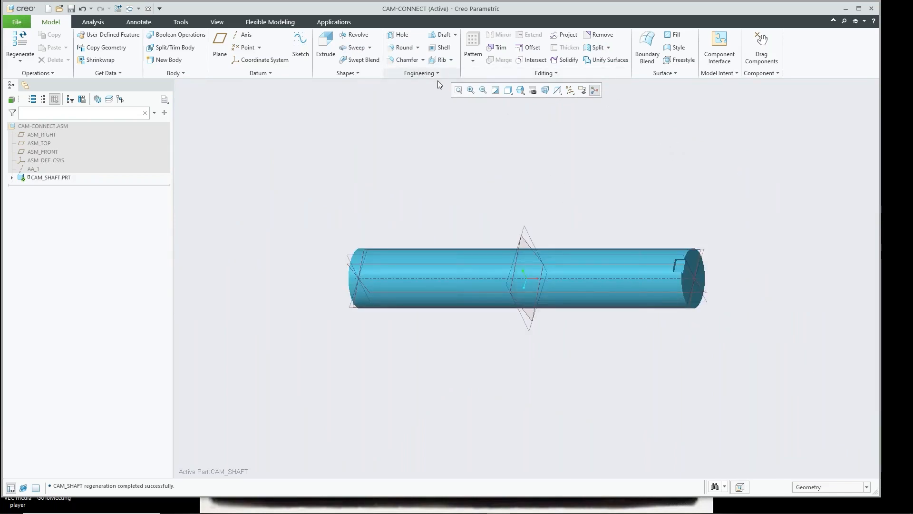
left_click(570, 90)
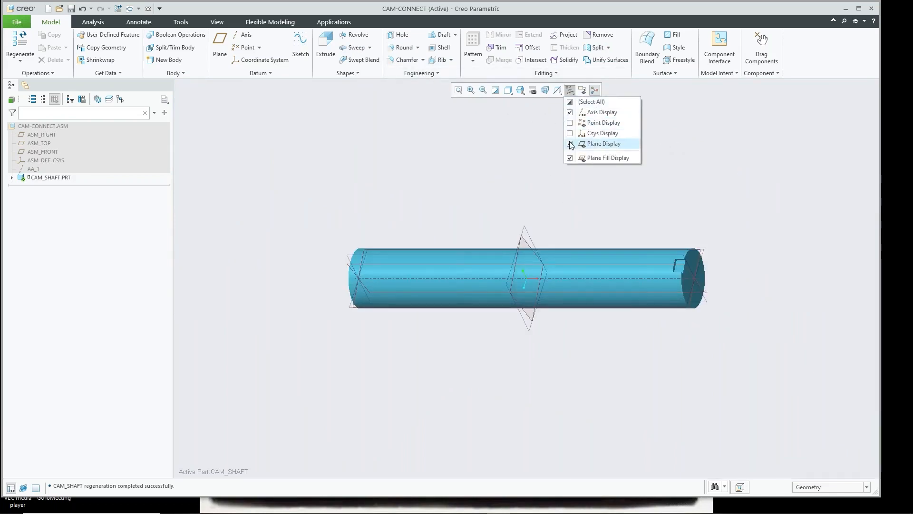
left_click(569, 143)
left_click(570, 113)
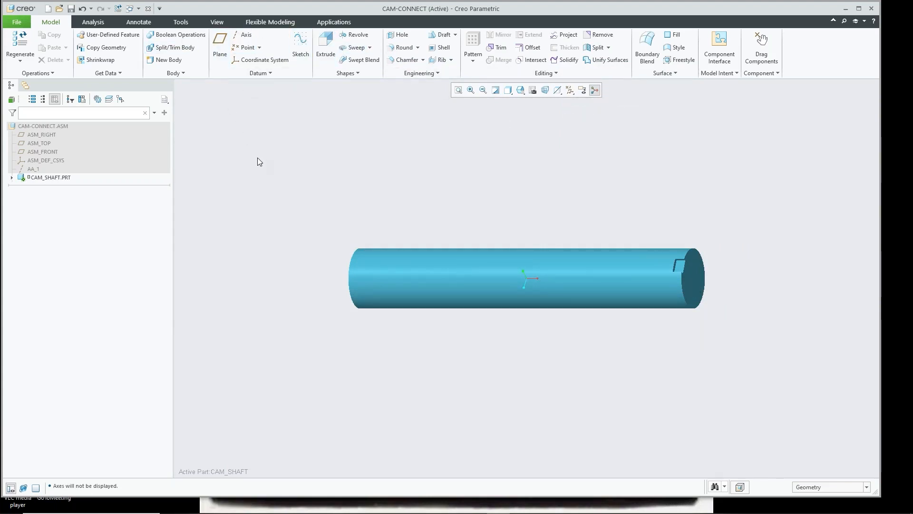
- Reactivate the top-level CAM-CONNECT assembly and test the cam shaft's rotation with Drag Components
key("ctrl+a")
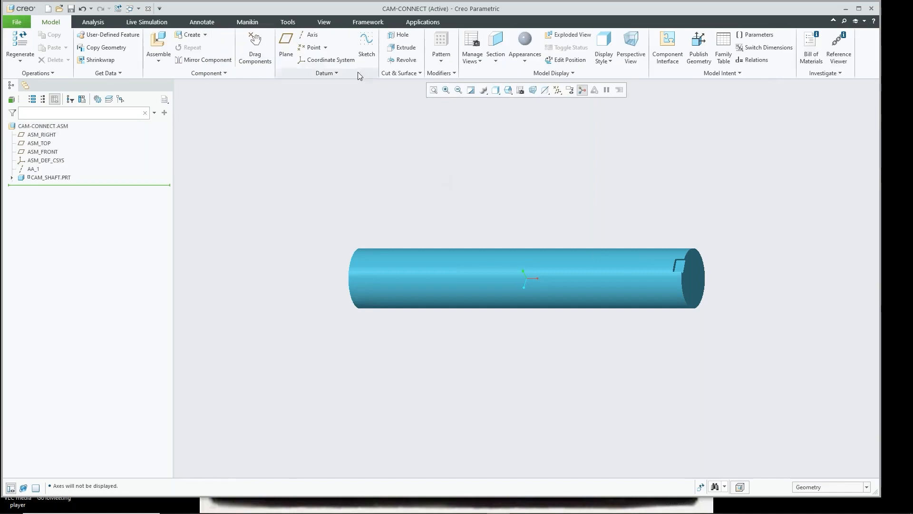
left_click(255, 50)
left_click(601, 287)
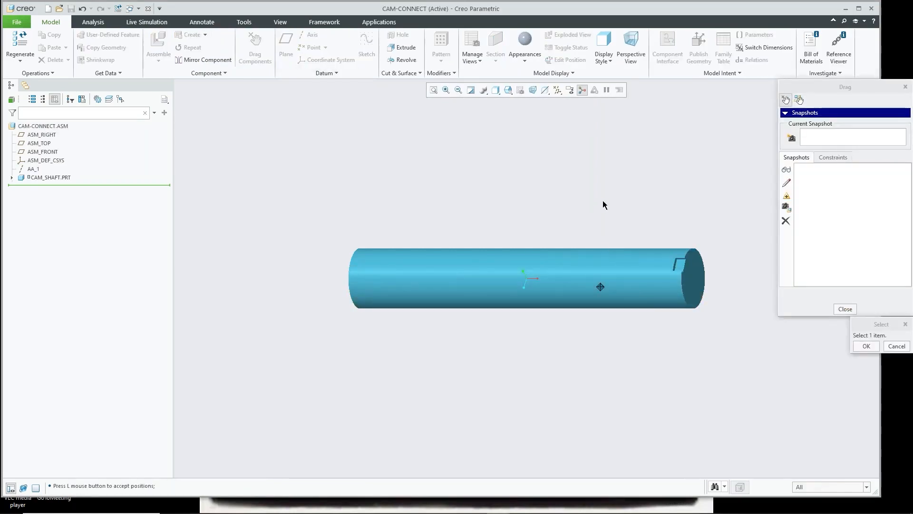
left_click(844, 309)
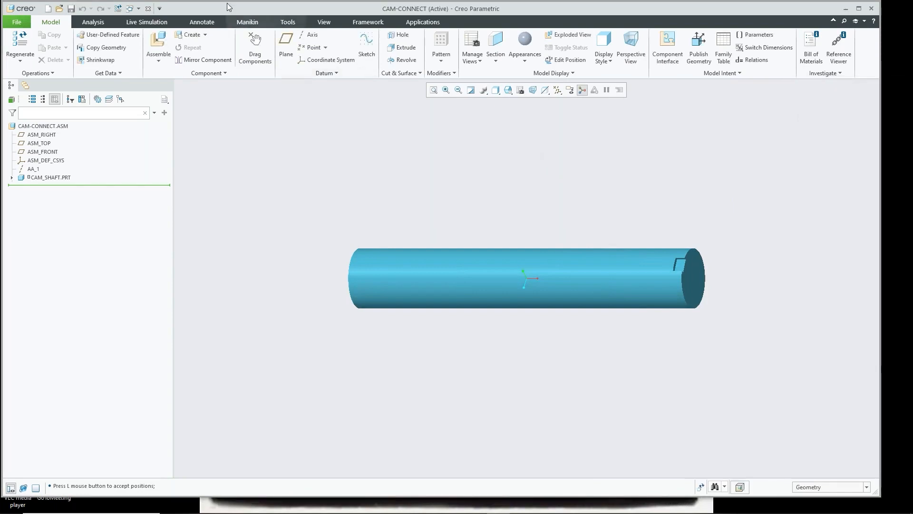
- Assemble cam.prt and make its hole surface coincident with the cylindrical surface of the cam shaft
left_click(158, 45)
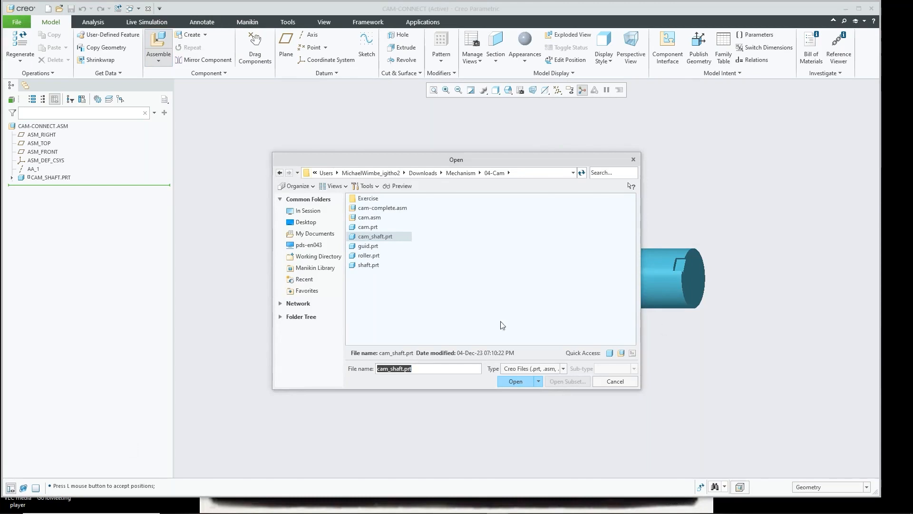
double_click(371, 227)
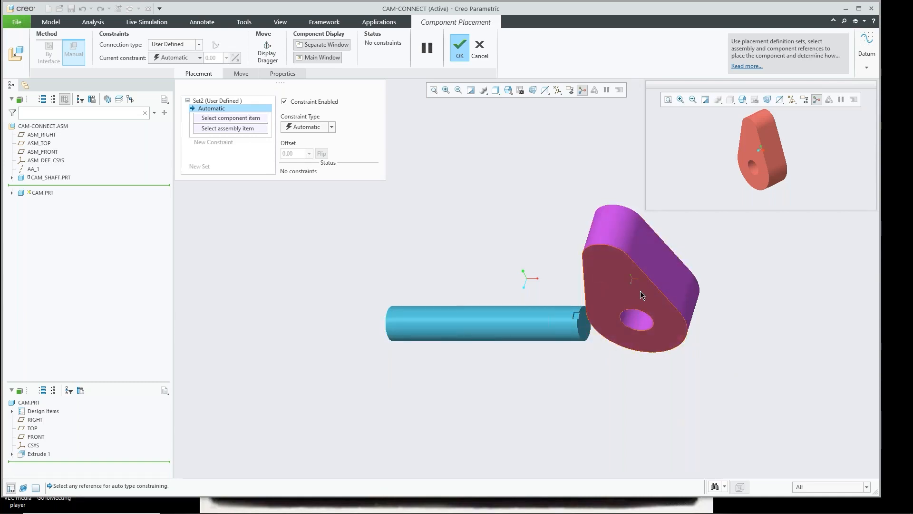
left_click(639, 325)
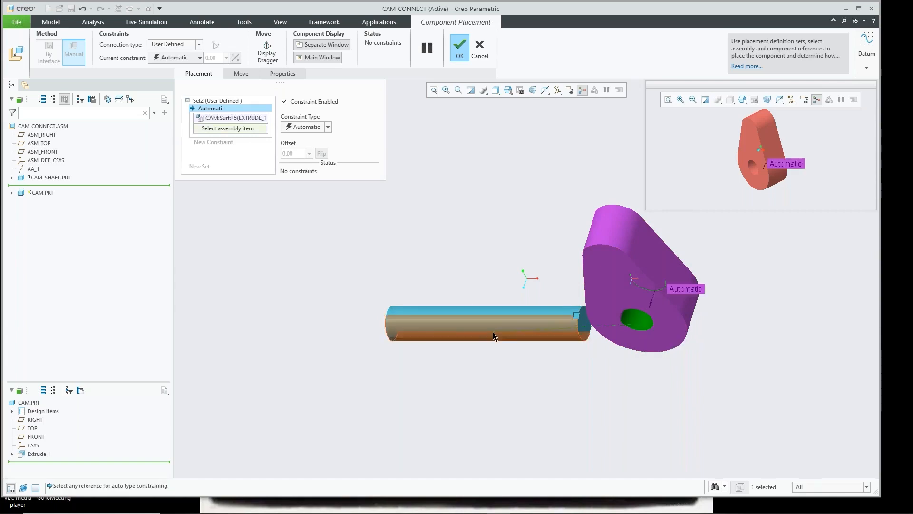
left_click(516, 332)
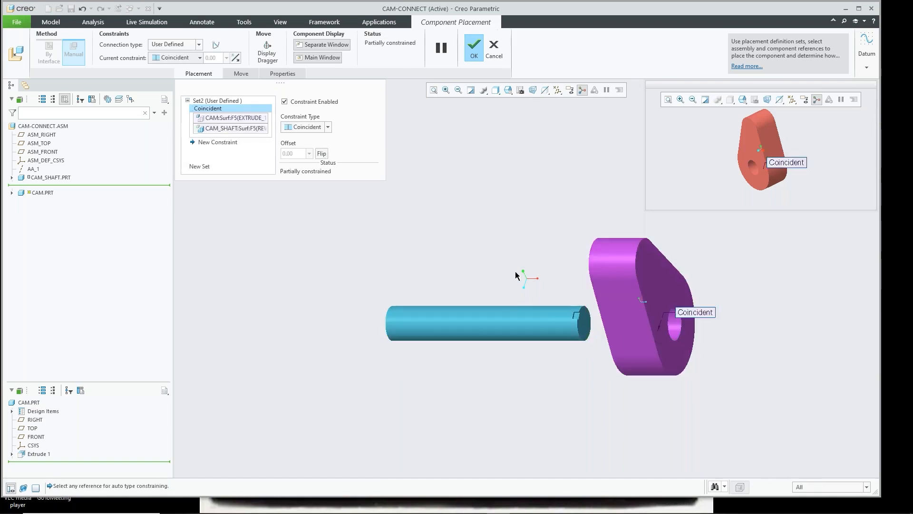
- Display the datum planes, make the cam's FRONT plane Coincident with ASM_RIGHT and accept the placement
left_click(557, 90)
left_click(559, 144)
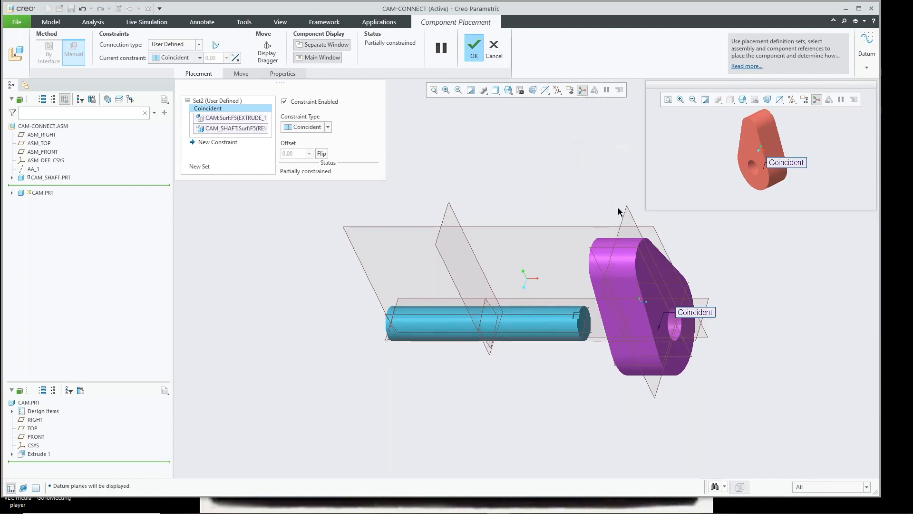
left_click(622, 212)
left_click(447, 208)
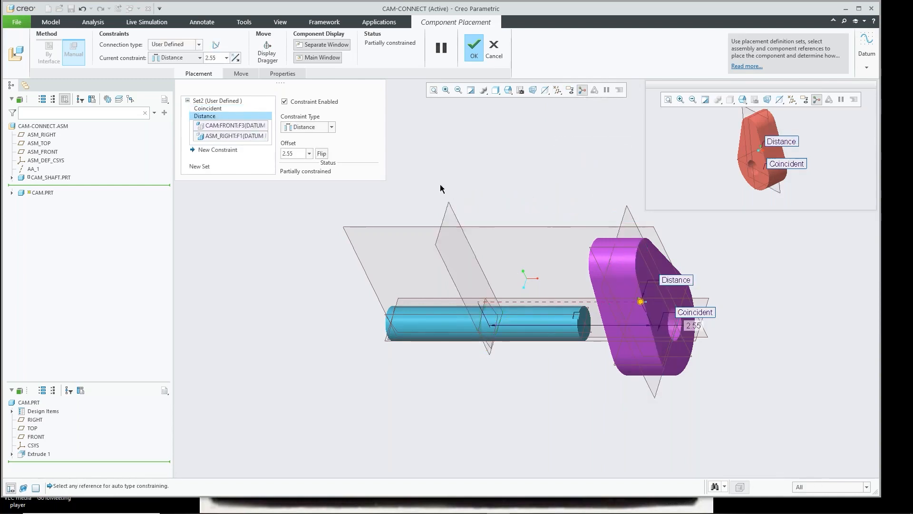
left_click(331, 127)
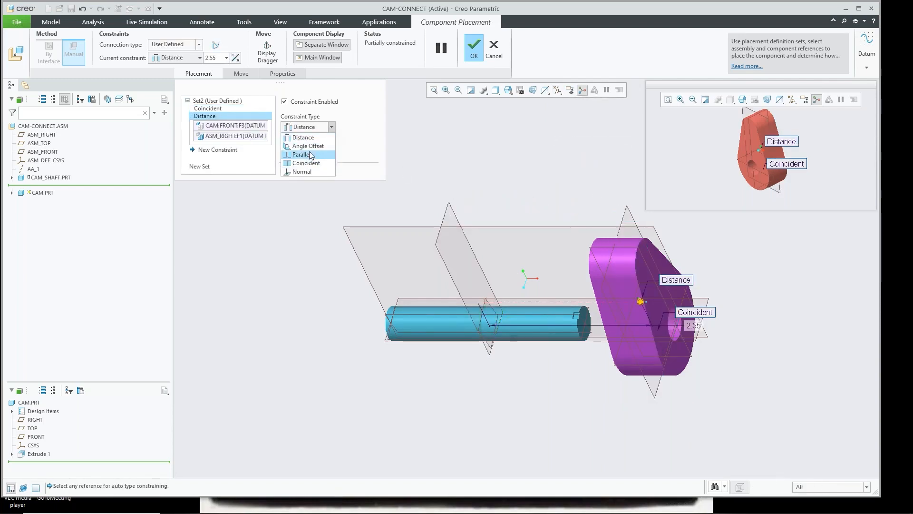
left_click(306, 163)
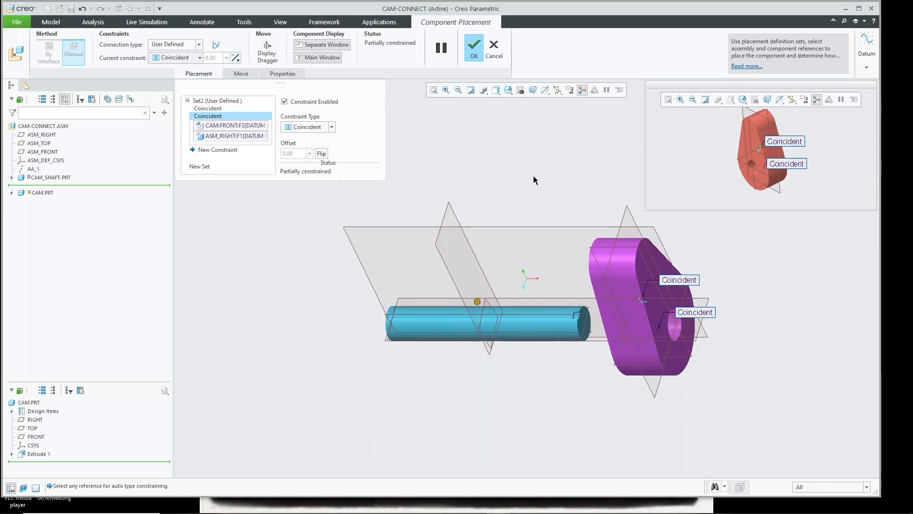
left_click(474, 48)
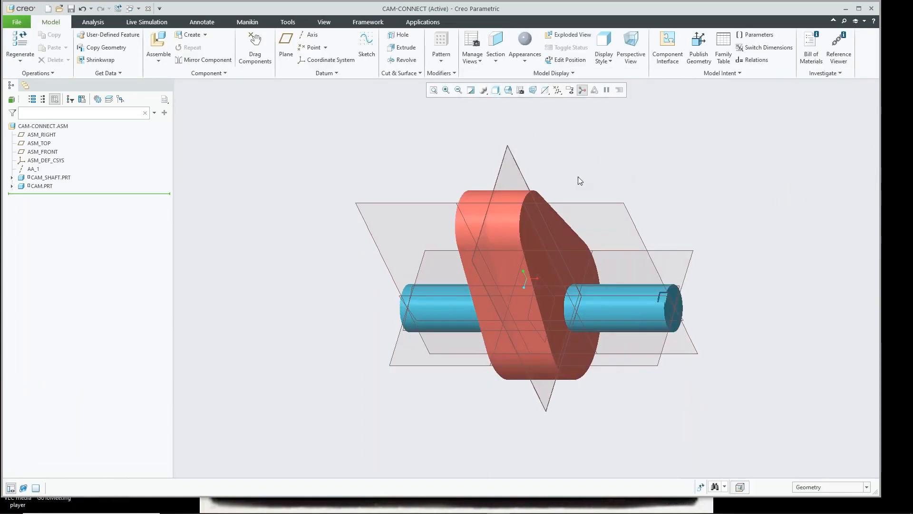
- Test the rotation of the shaft together with the cam using Drag Components
left_click(254, 47)
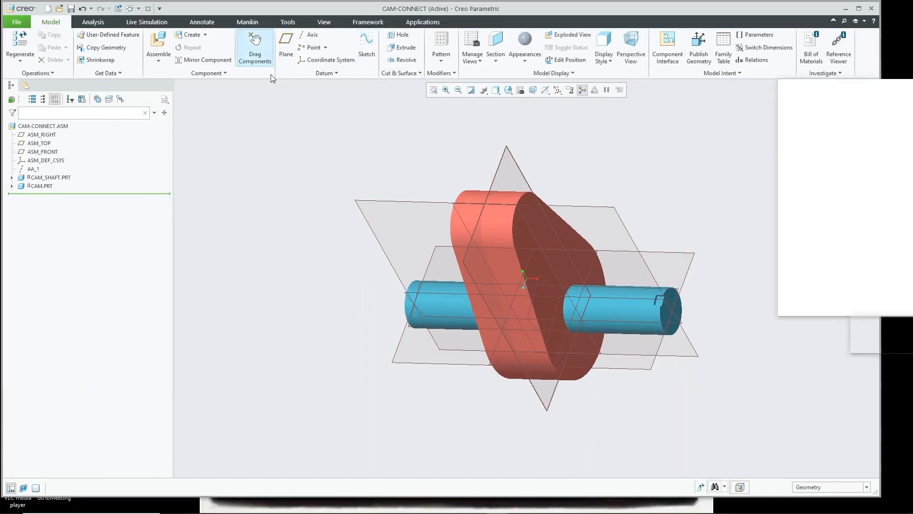
left_click(642, 317)
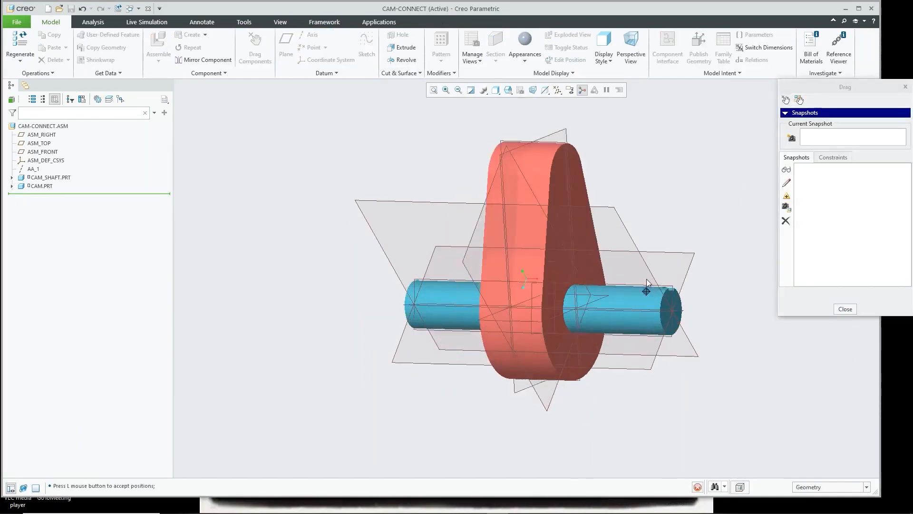
left_click(644, 301)
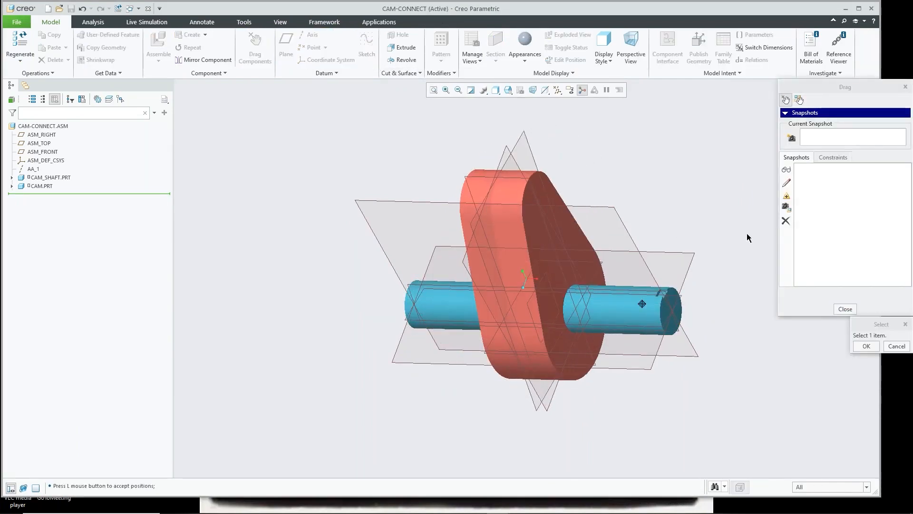
left_click(843, 309)
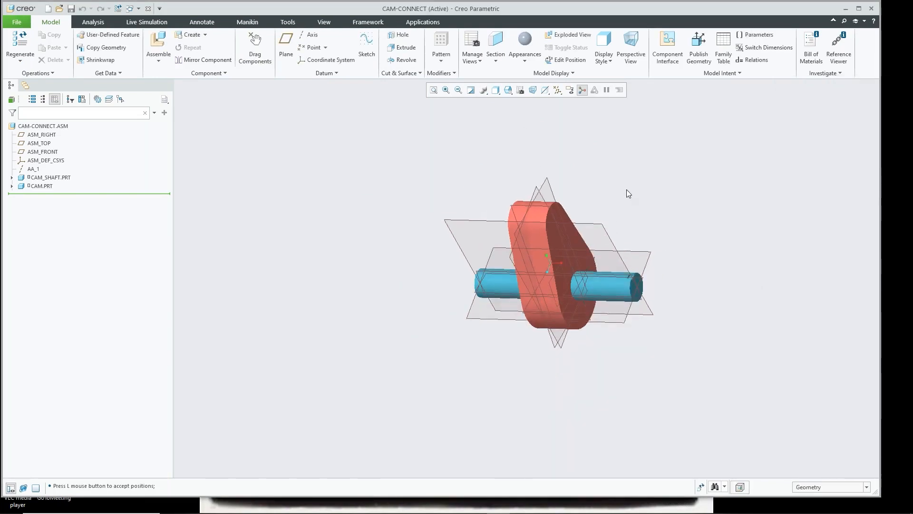
- Bring guid.prt into the assembly as a new component
middle_click_drag(628, 193, 581, 230, "shift")
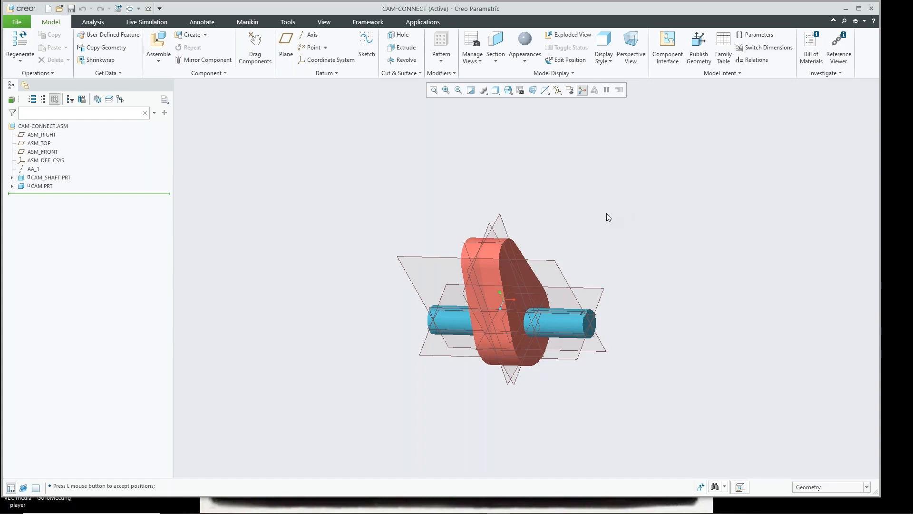
left_click(158, 44)
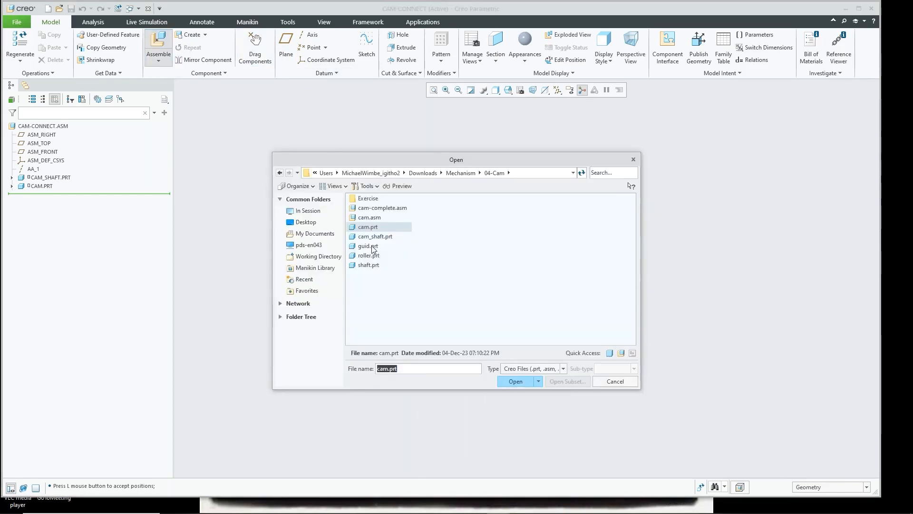
double_click(373, 247)
scroll(674, 335, "up", 2)
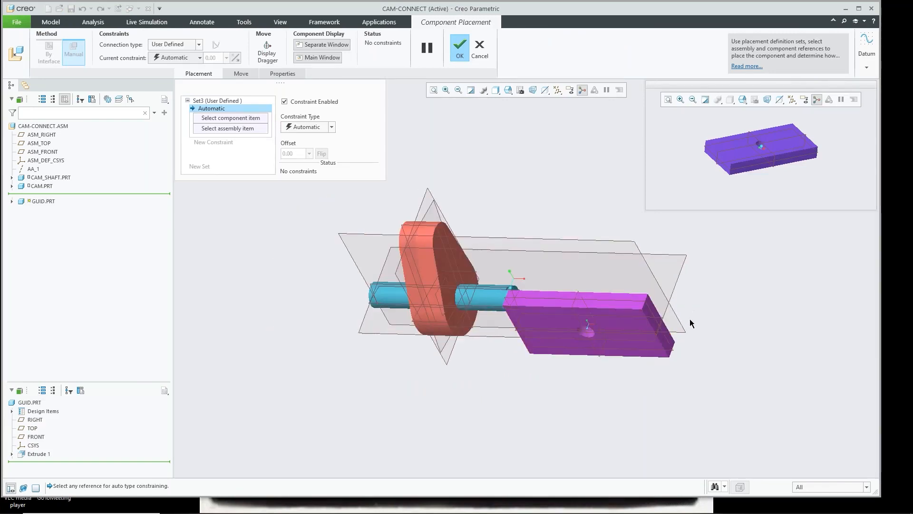
scroll(638, 325, "up", 1)
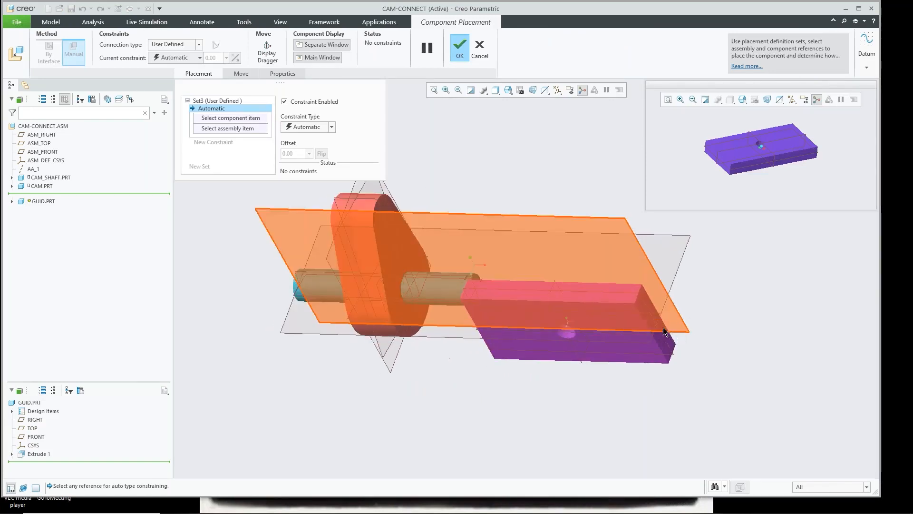
- Constrain the guide's FRONT plane to ASM_TOP with a Distance offset of 5
left_click(629, 295)
left_click(682, 256)
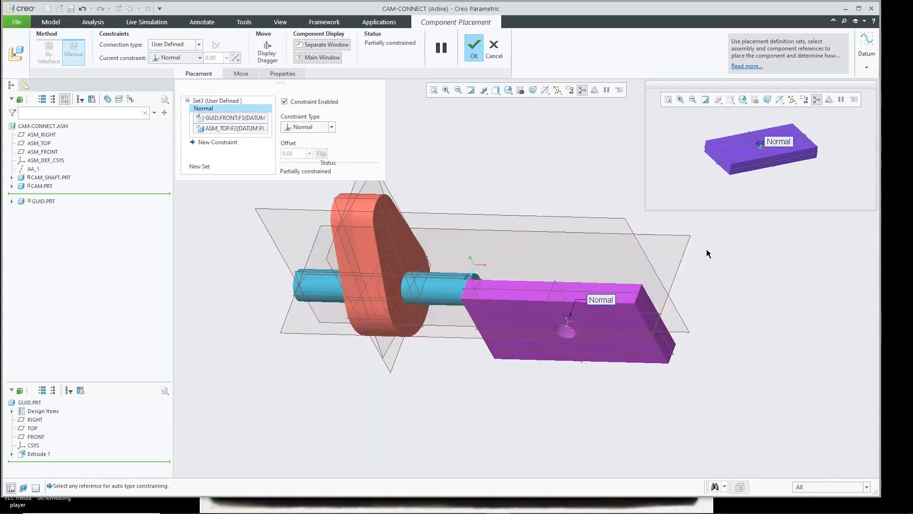
left_click(332, 127)
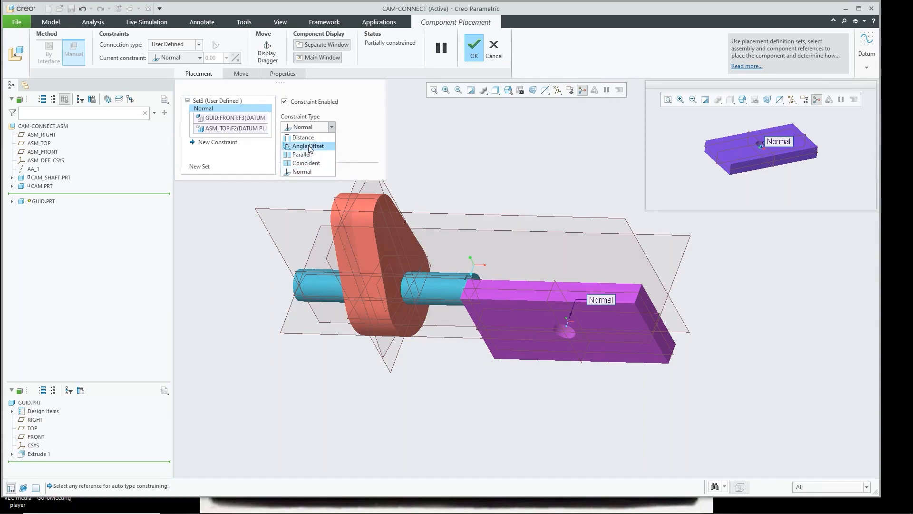
left_click(310, 139)
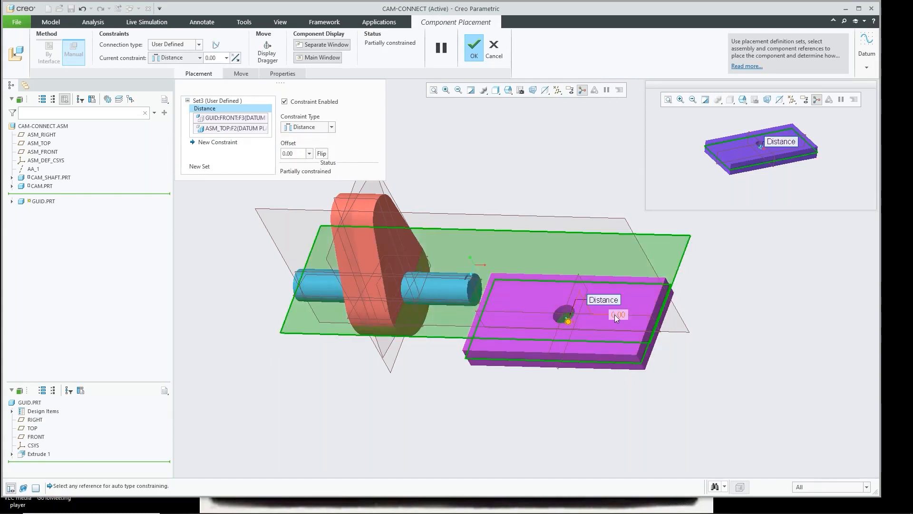
type("5")
key("Return")
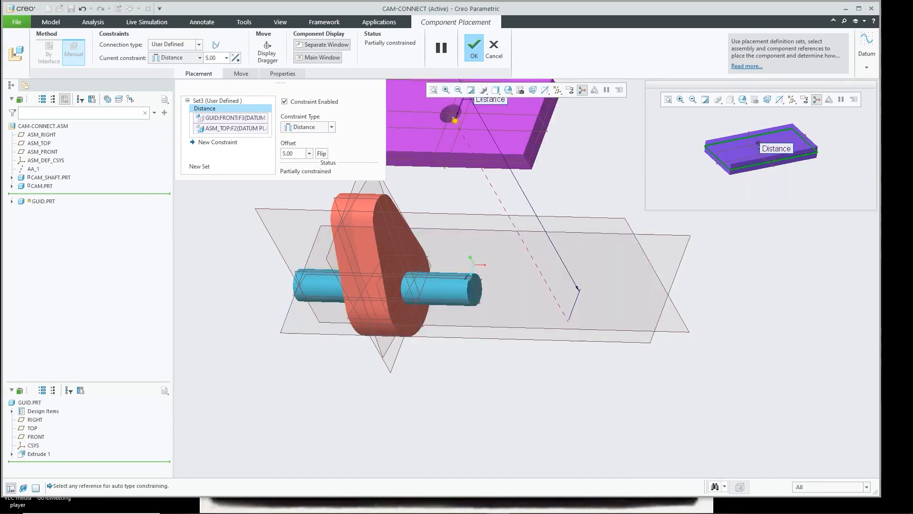
- Constrain the guide's RIGHT plane to ASM_RIGHT by Distance and its TOP plane to ASM_FRONT as Coincident
scroll(574, 194, "down", 3)
scroll(519, 272, "up", 4)
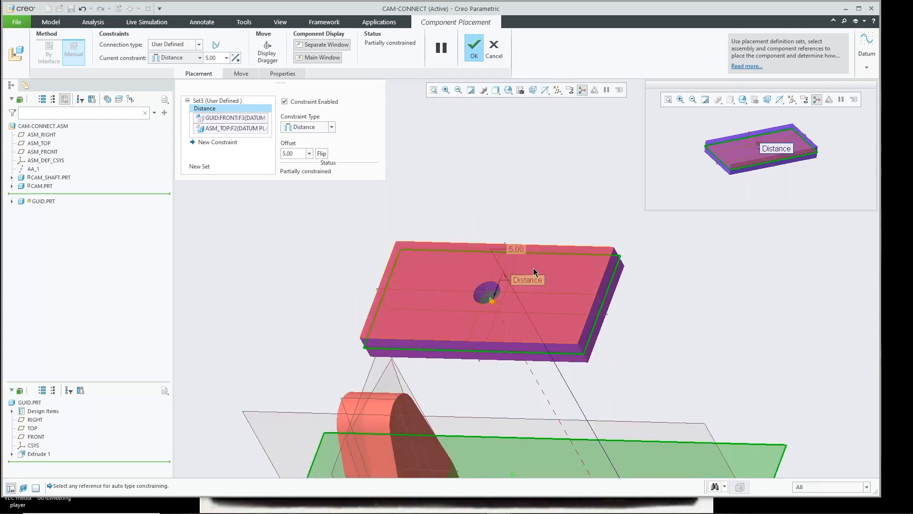
scroll(523, 261, "down", 2)
left_click(504, 263)
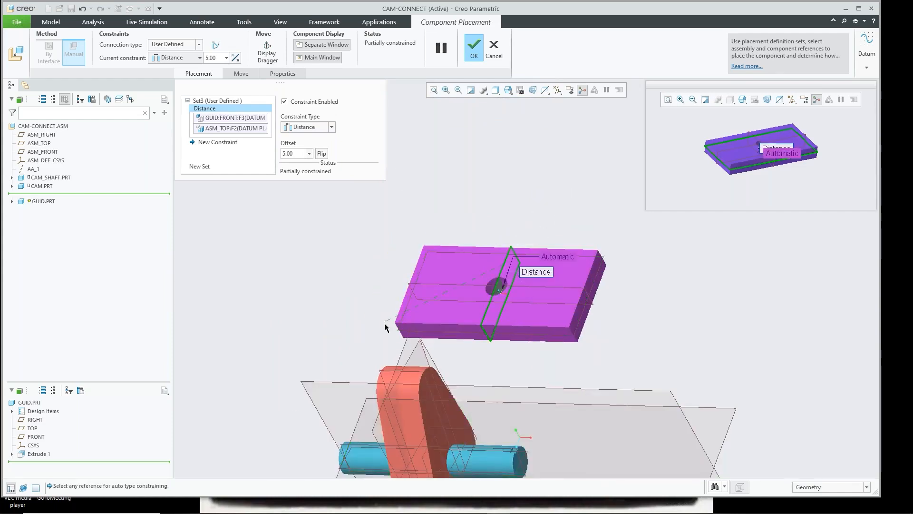
left_click(404, 355)
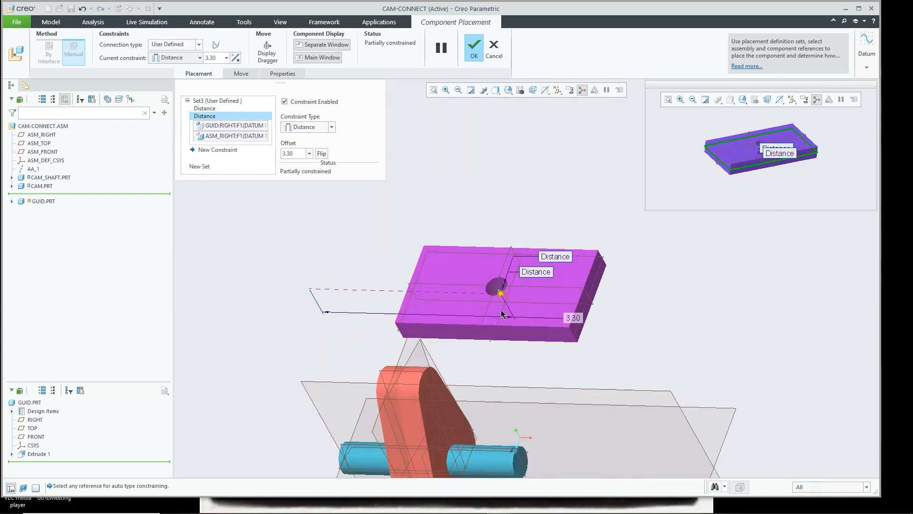
left_click(560, 291)
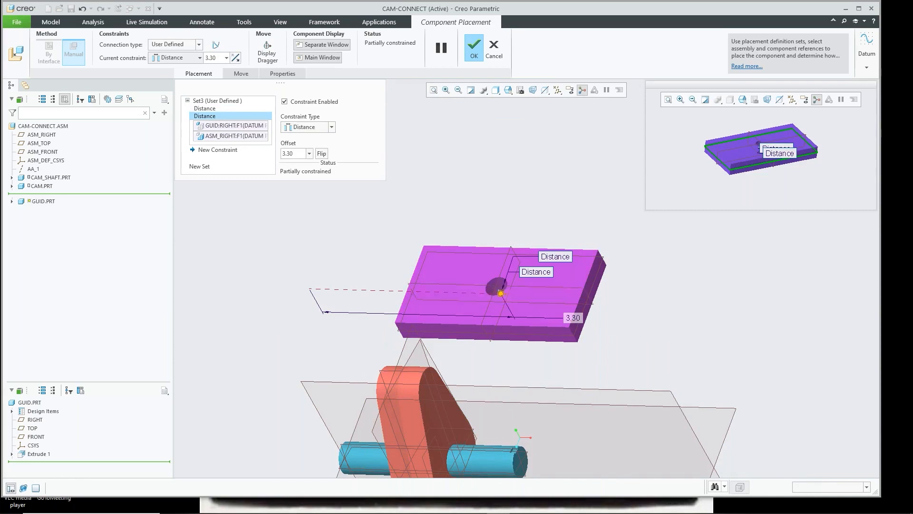
left_click(626, 393)
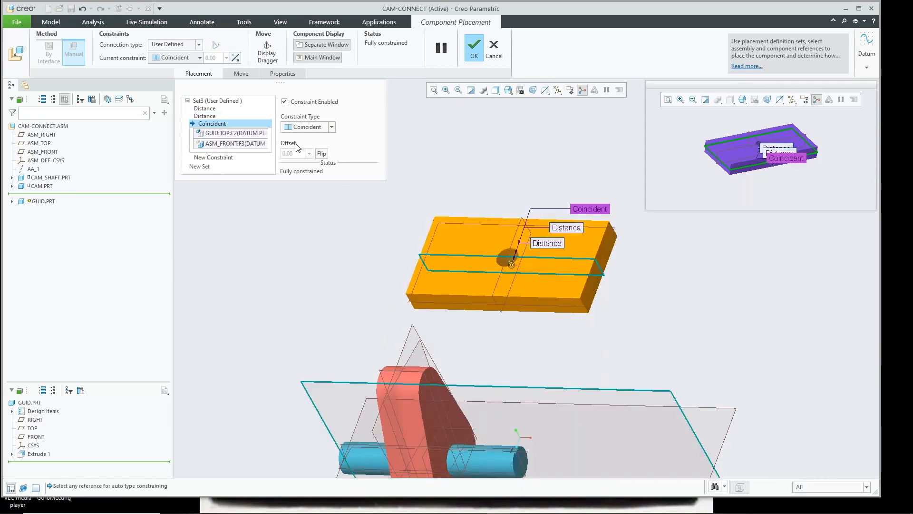
- Change the constraint between the guide's RIGHT plane and ASM_RIGHT to Coincident and accept the guide's placement
left_click(209, 116)
left_click(332, 127)
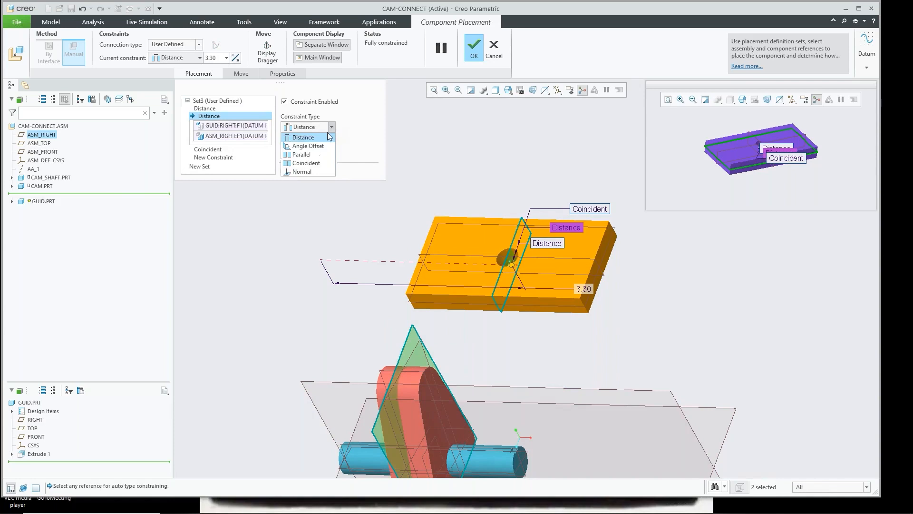
left_click(306, 163)
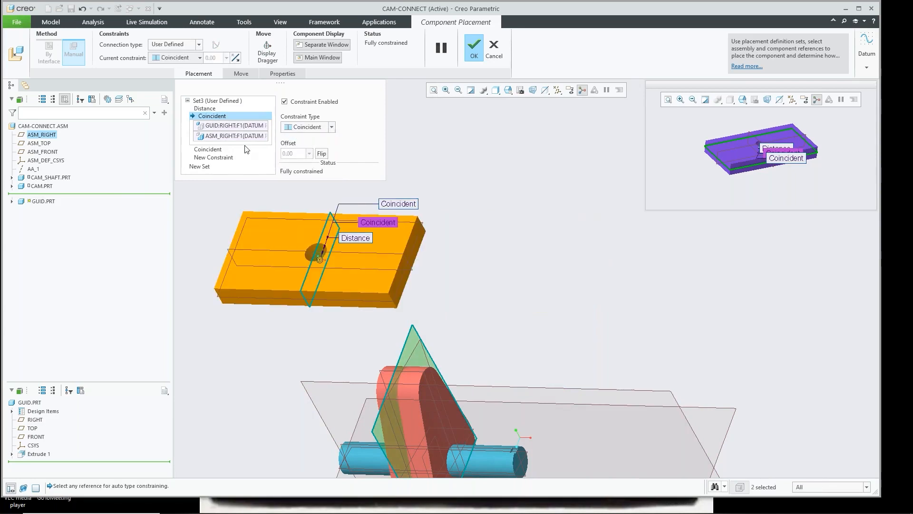
middle_click_drag(441, 238, 462, 257)
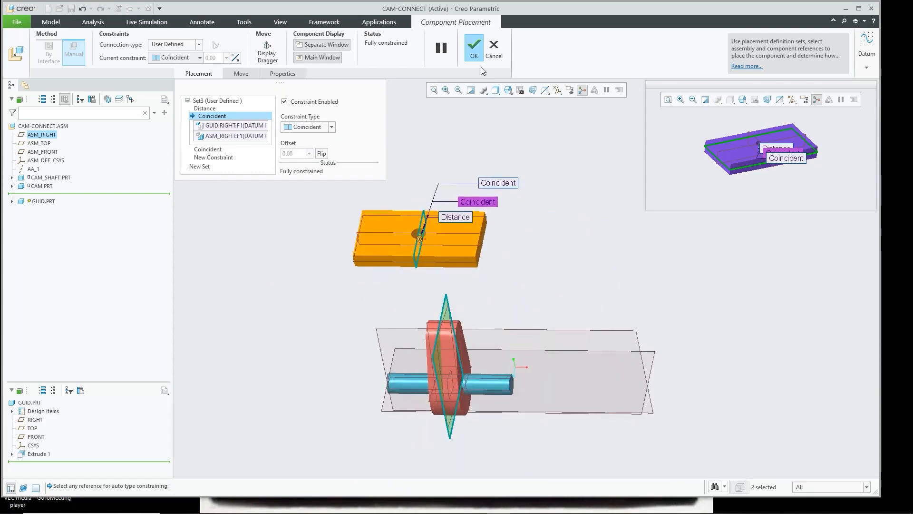
left_click(474, 47)
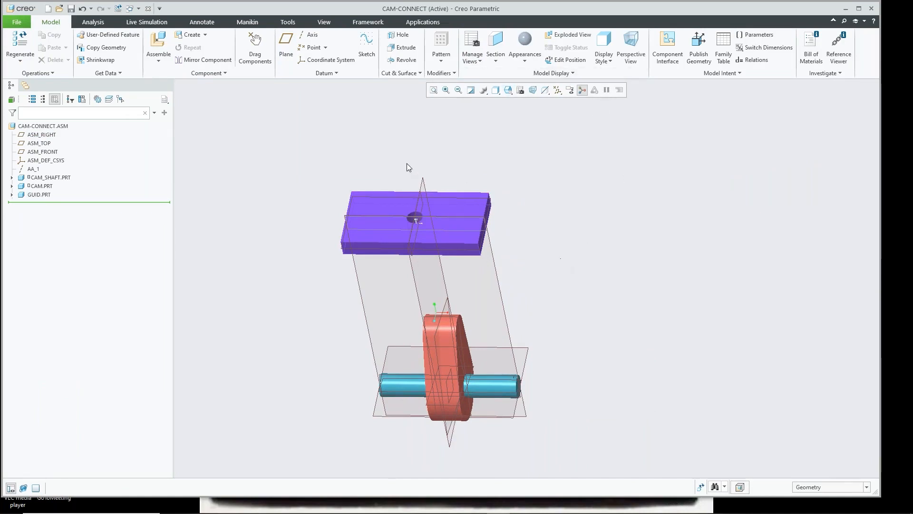
- Bring in shaft.prt and try a Pin connection aligning its cylindrical surface with the guide's hole
left_click(159, 45)
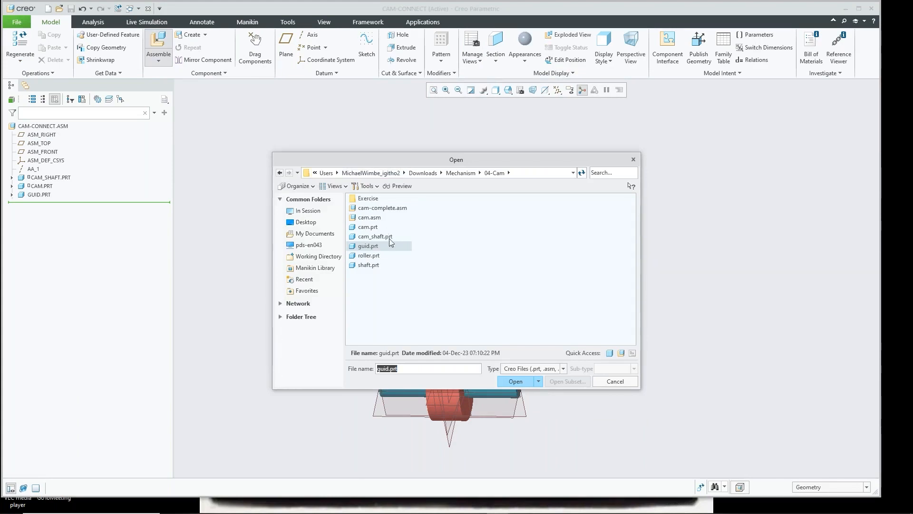
double_click(369, 265)
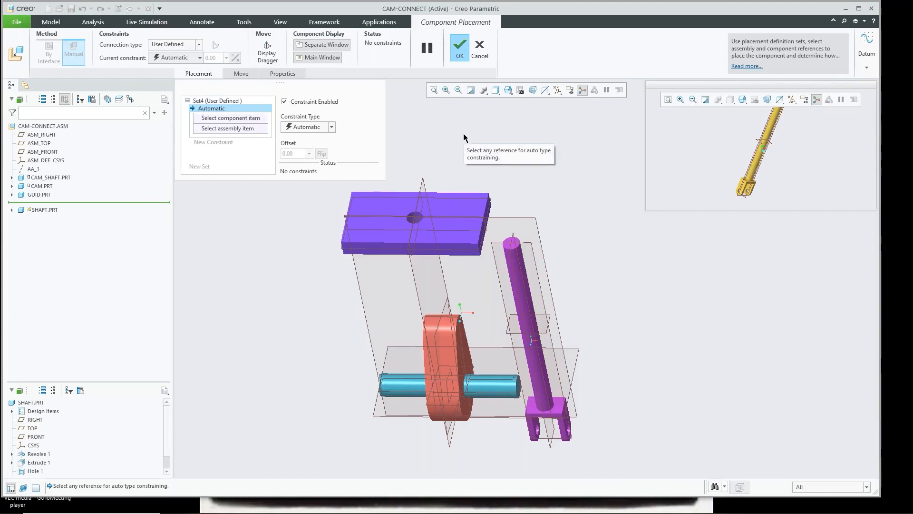
scroll(415, 222, "up", 4)
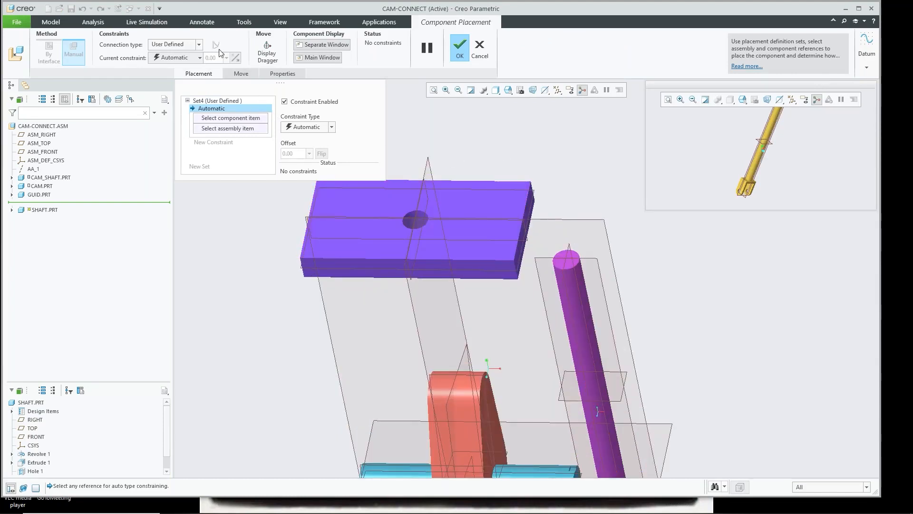
left_click(199, 44)
left_click(164, 72)
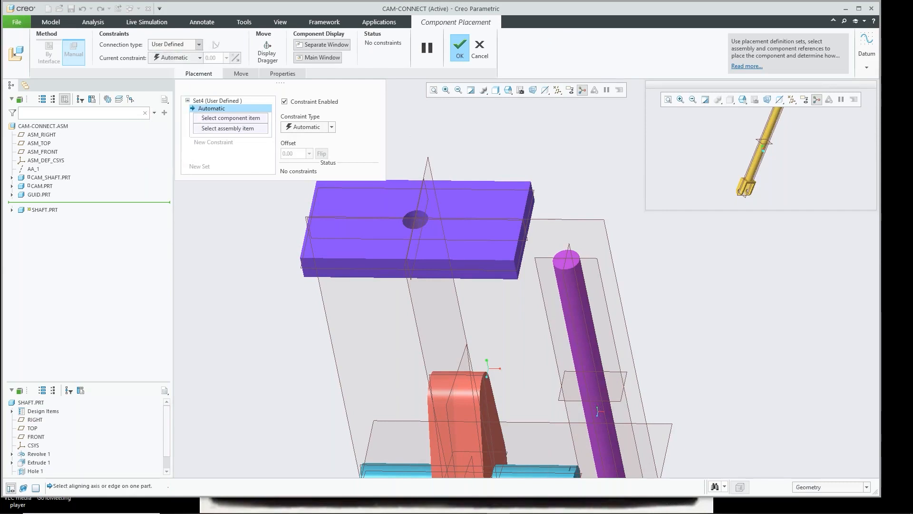
left_click(562, 294)
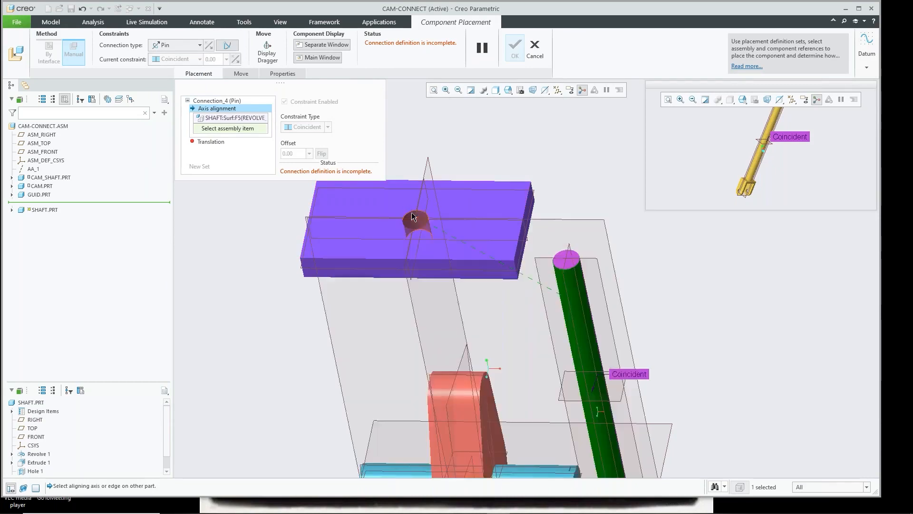
scroll(417, 215, "up", 2)
left_click(406, 215)
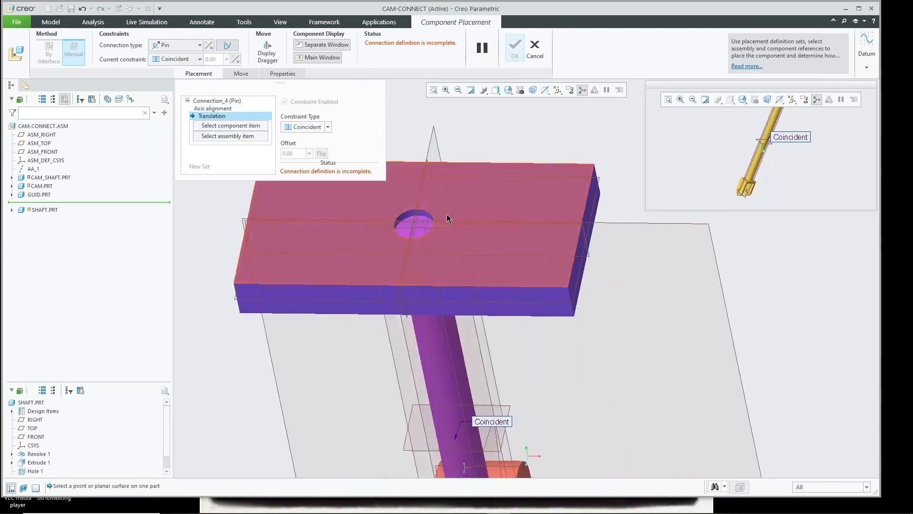
- Show the 3D dragger and move the shaft up through the guide, turning it slightly about its axis
scroll(454, 235, "down", 2)
scroll(469, 350, "down", 2)
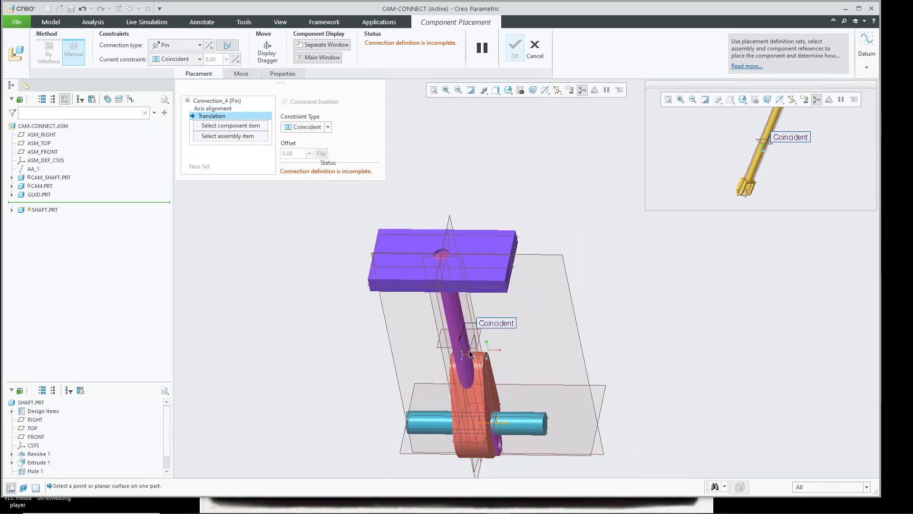
left_click(268, 52)
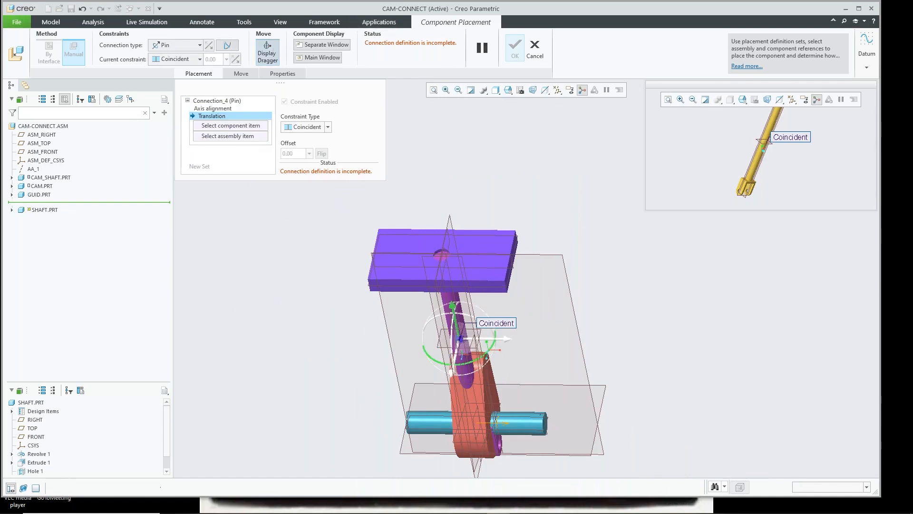
left_click_drag(459, 331, 494, 188)
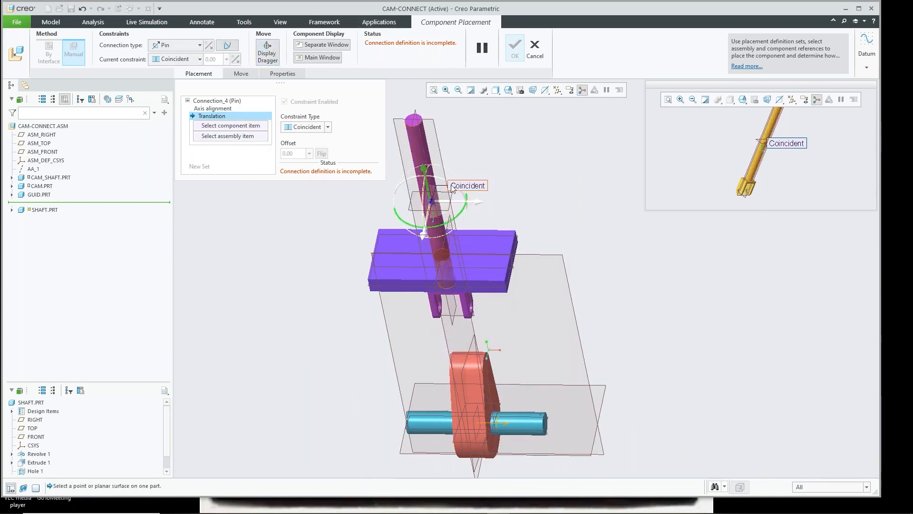
mouse_move(461, 217)
left_mouse_down()
mouse_move(471, 216)
mouse_move(457, 225)
left_mouse_up()
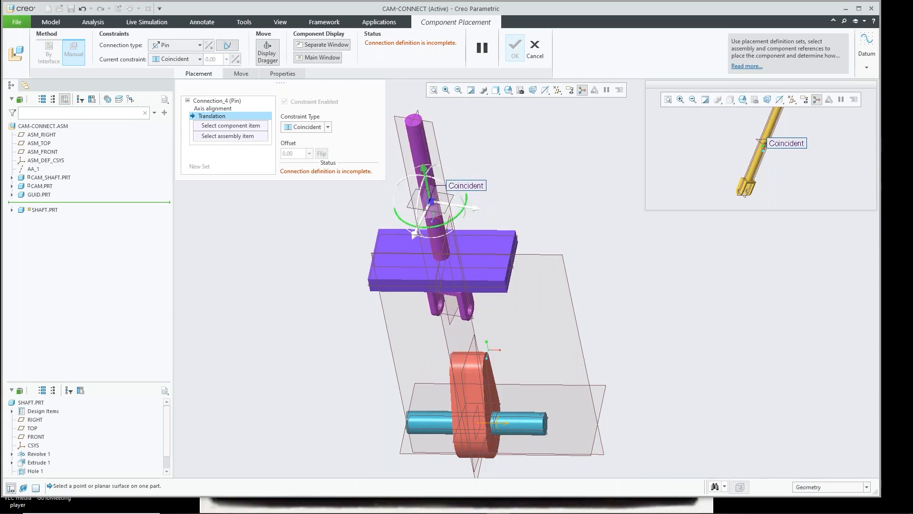
- Try to define the Pin's Translation between the shaft's FRONT plane and ASM_FRONT, and recheck both reference sets
left_click(436, 135)
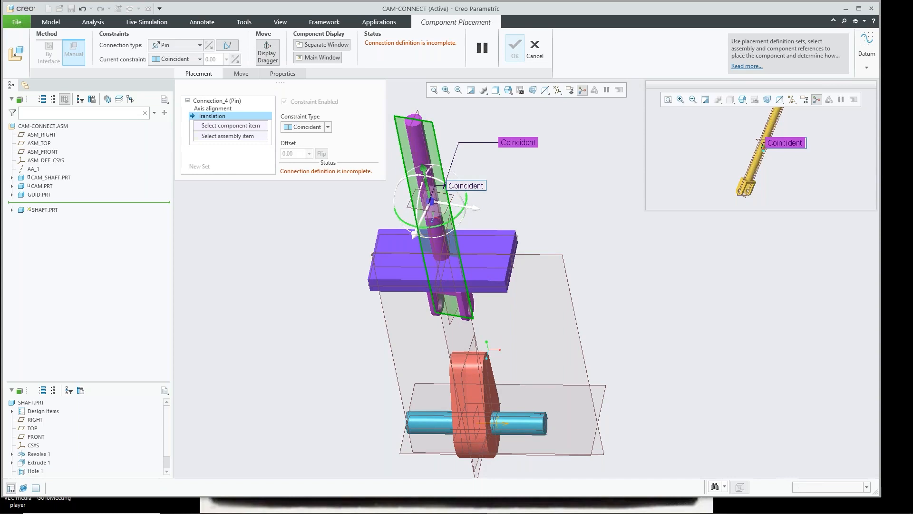
left_click(529, 255)
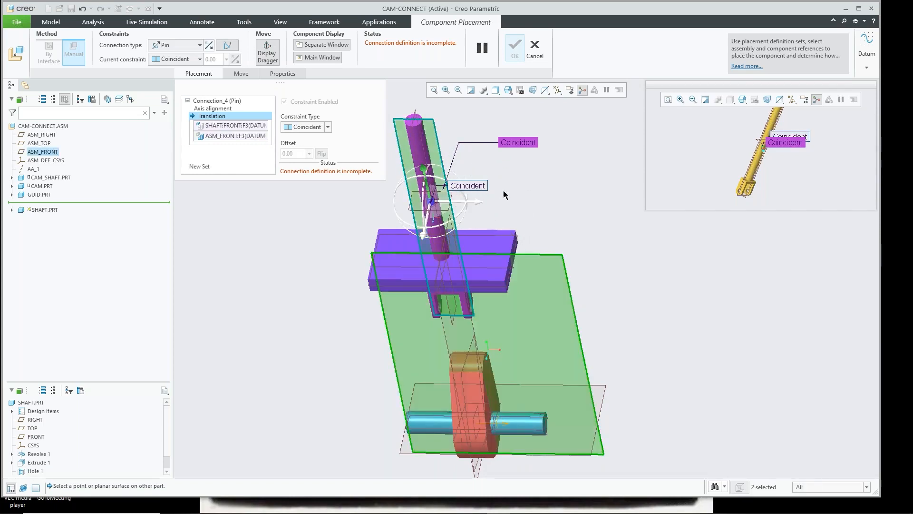
mouse_move(428, 189)
left_mouse_down()
mouse_move(424, 167)
mouse_move(427, 185)
left_mouse_up()
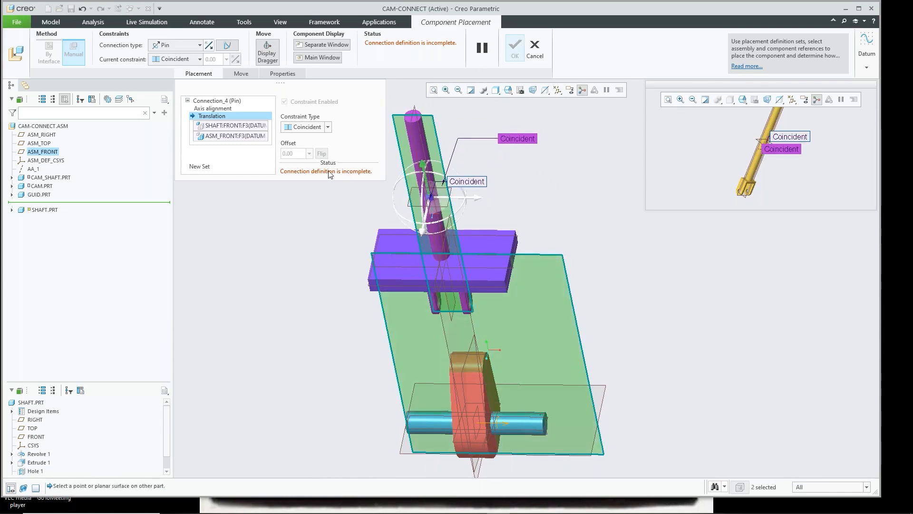
left_click(225, 109)
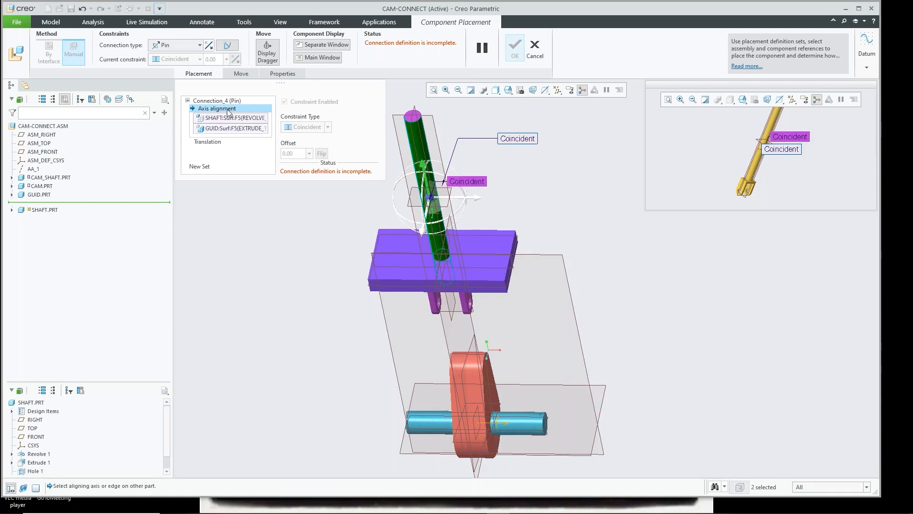
left_click(214, 143)
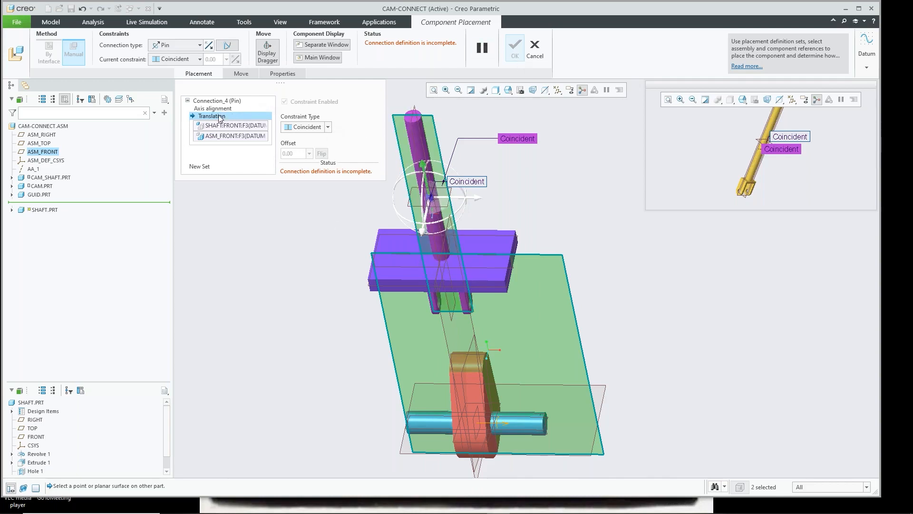
- Clear the Translation references and remove the shaft and guide surfaces from the Pin's Axis alignment
right_click(292, 218)
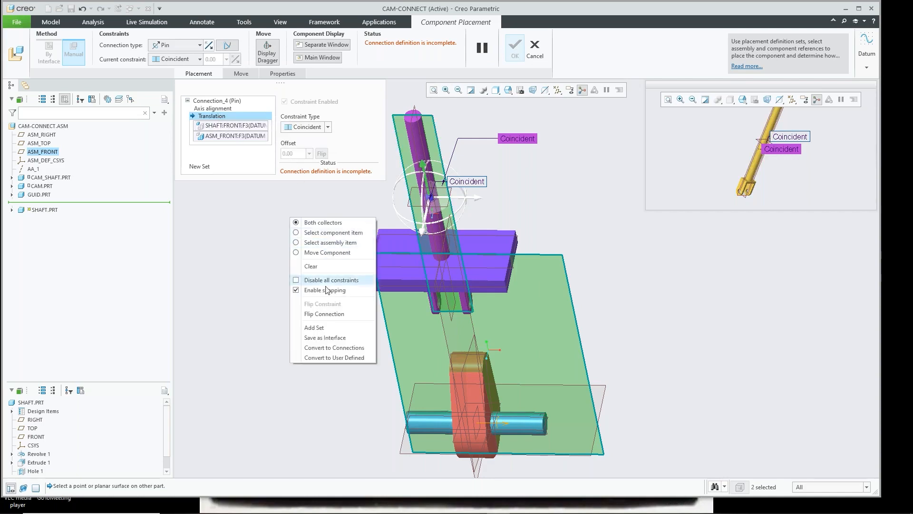
left_click(310, 266)
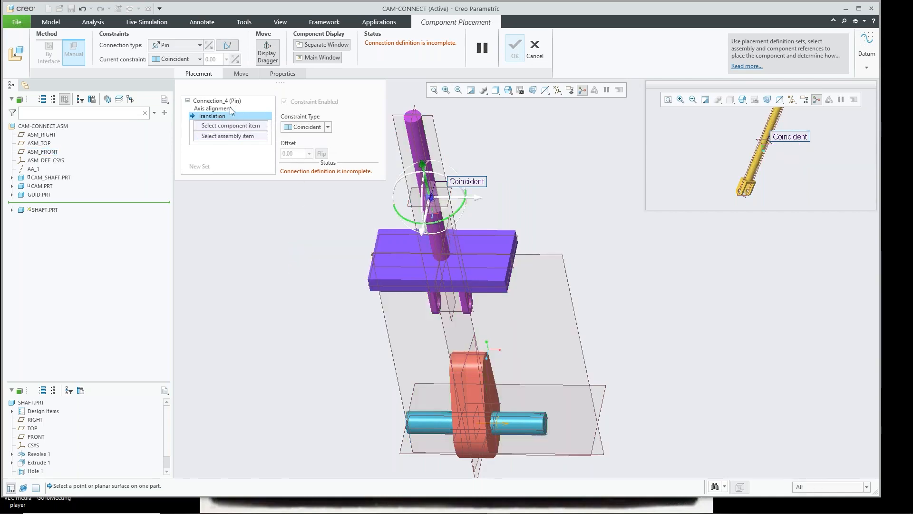
left_click(230, 109)
right_click(236, 118)
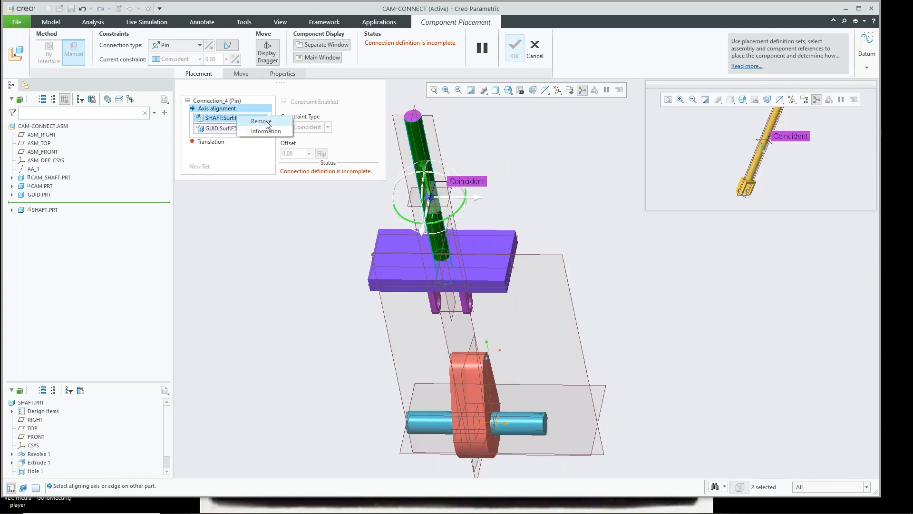
left_click(267, 121)
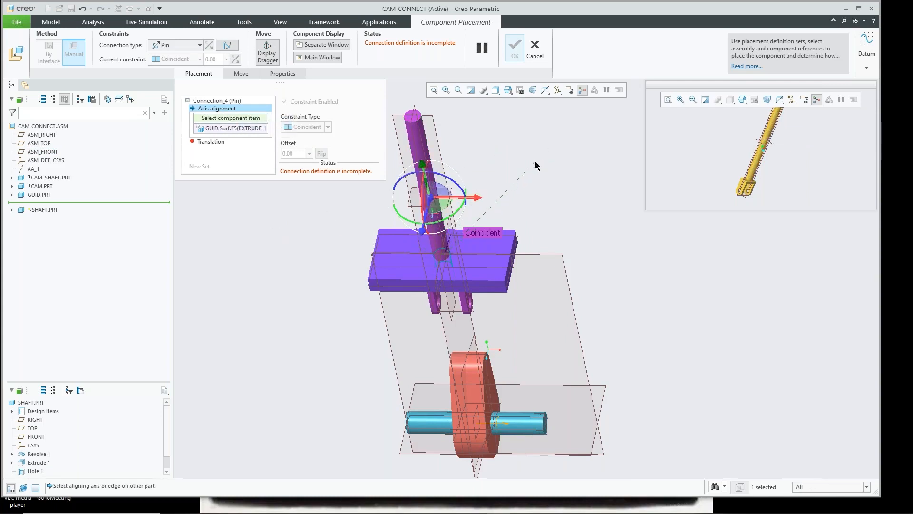
right_click(218, 127)
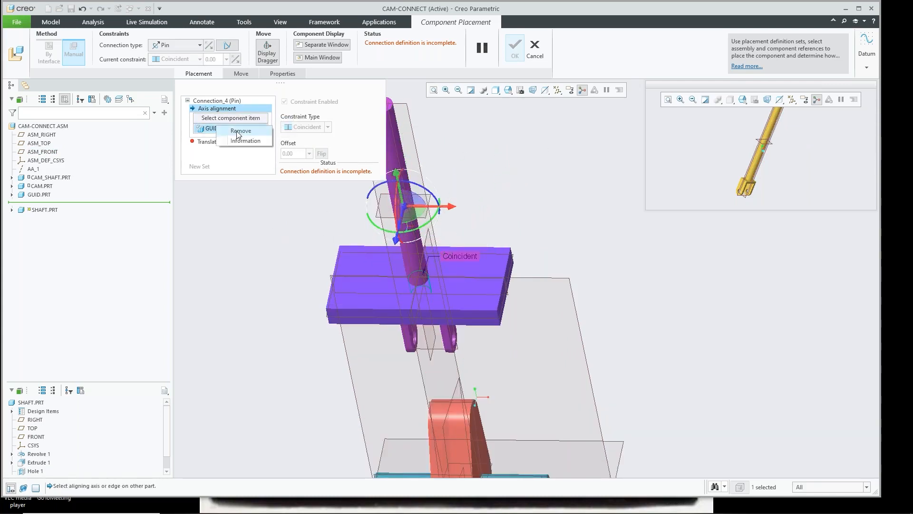
left_click(240, 131)
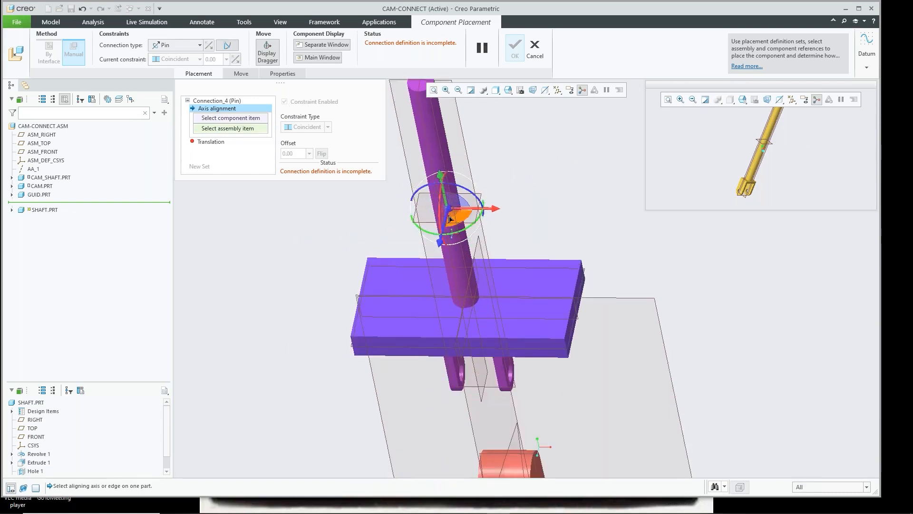
- Try the Pin's axis alignment between the shaft and the guide's hole again, and cancel the shaft's placement
left_click_drag(450, 218, 505, 428)
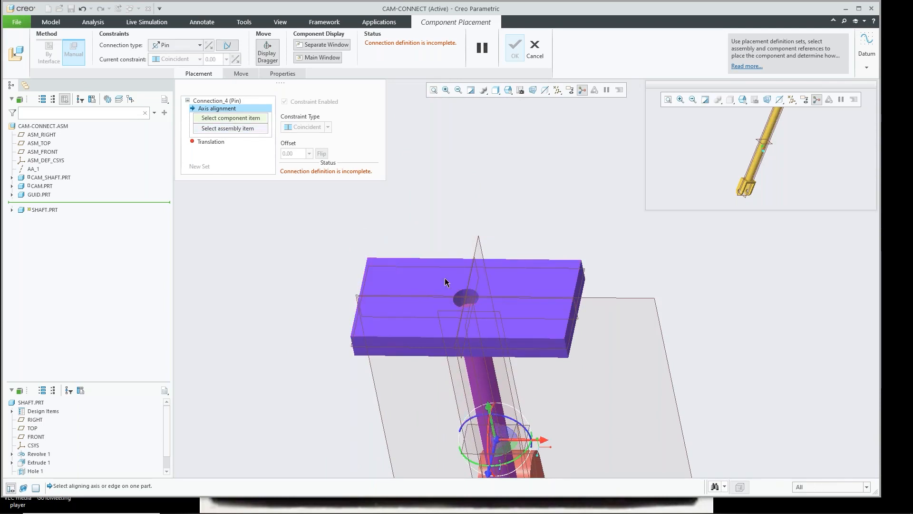
left_click(485, 382)
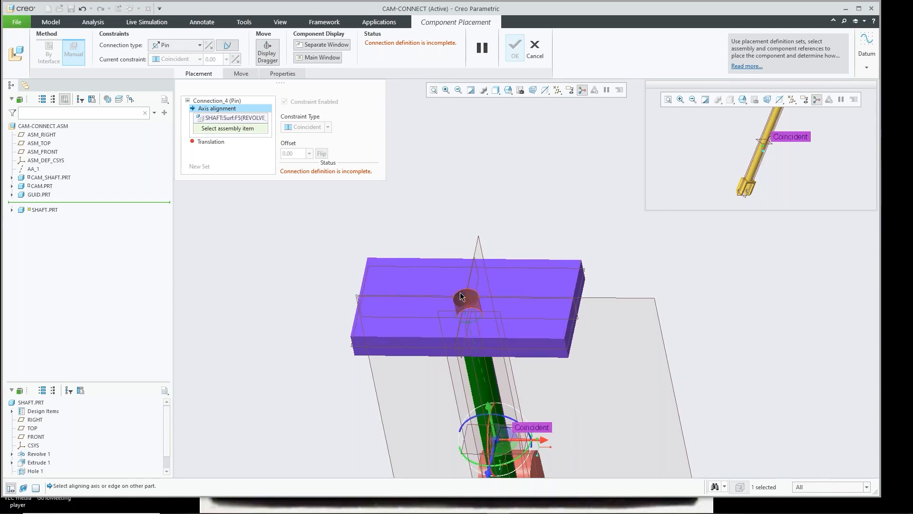
left_click(461, 297)
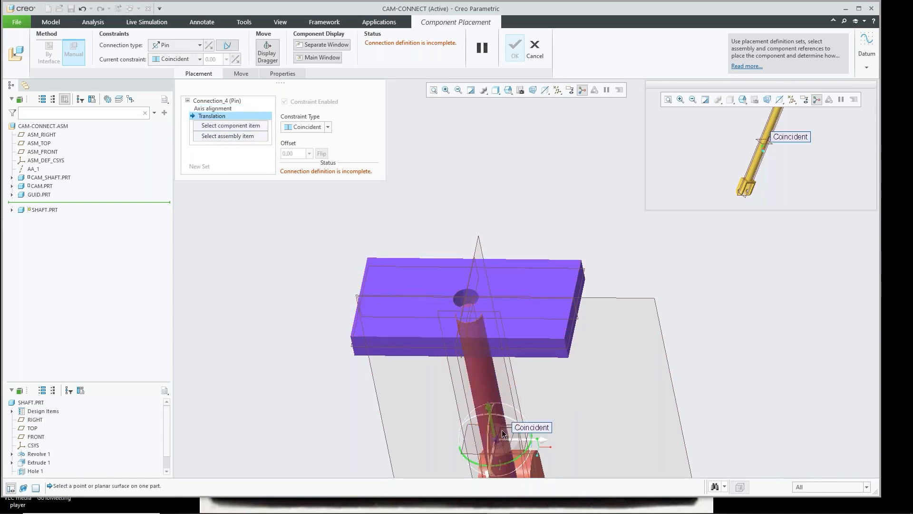
left_click_drag(503, 433, 494, 210)
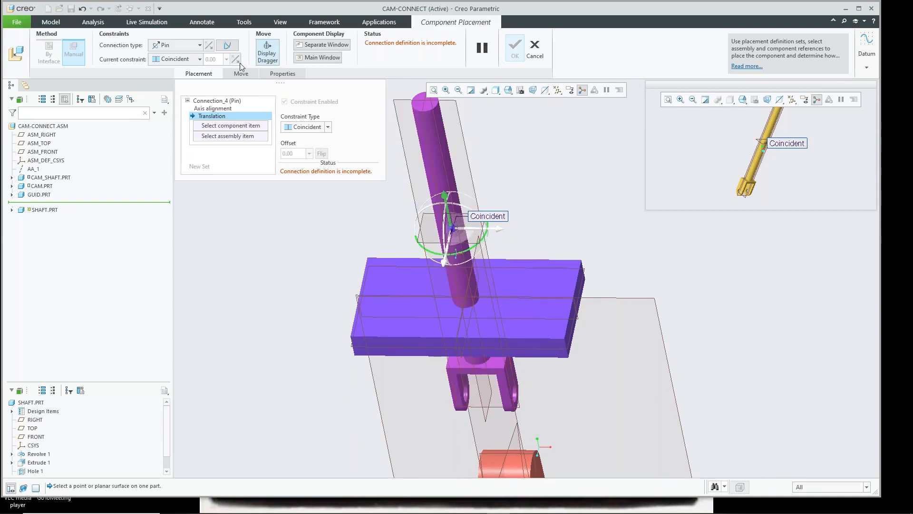
left_click(535, 47)
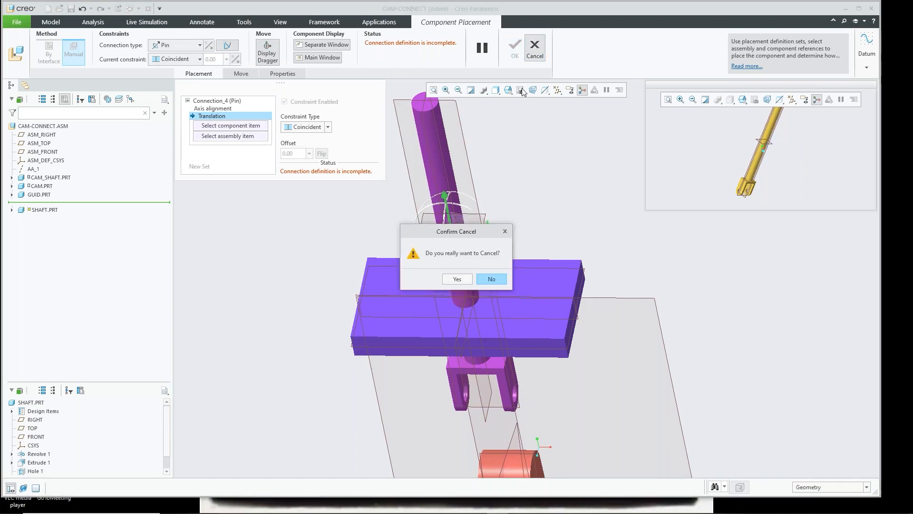
left_click(457, 280)
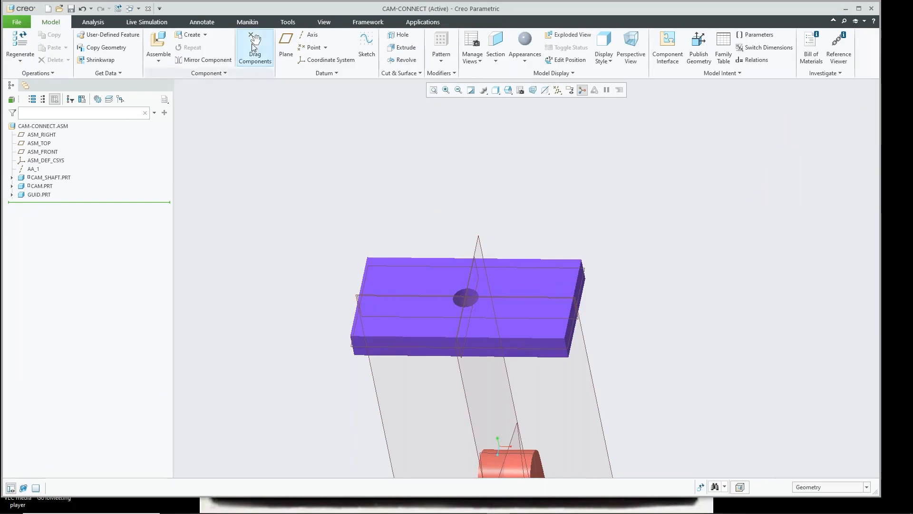
- Bring in shaft.prt with a Slider connection and align its cylindrical surface with the guide's hole
left_click(159, 41)
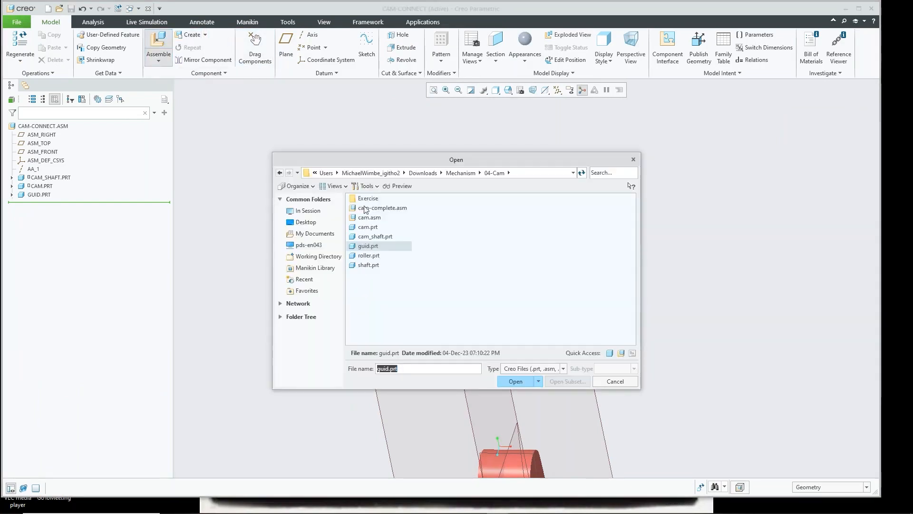
double_click(369, 265)
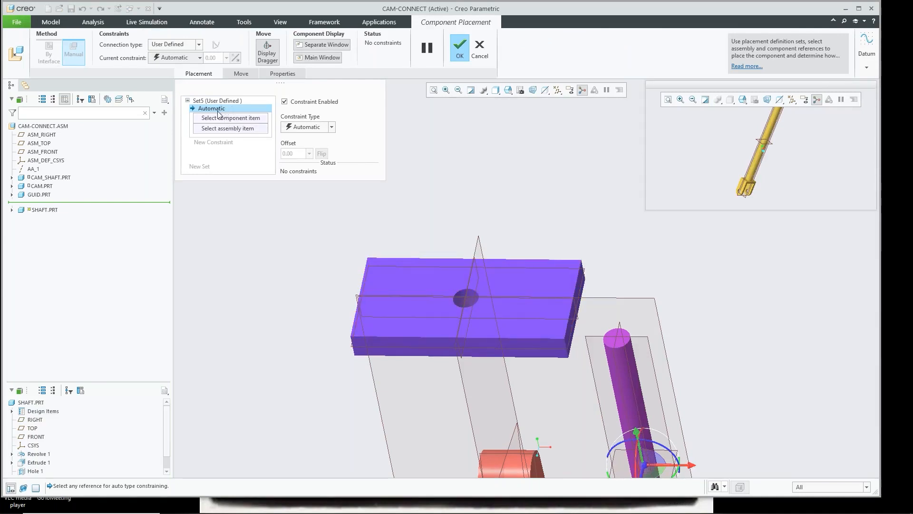
left_click(198, 45)
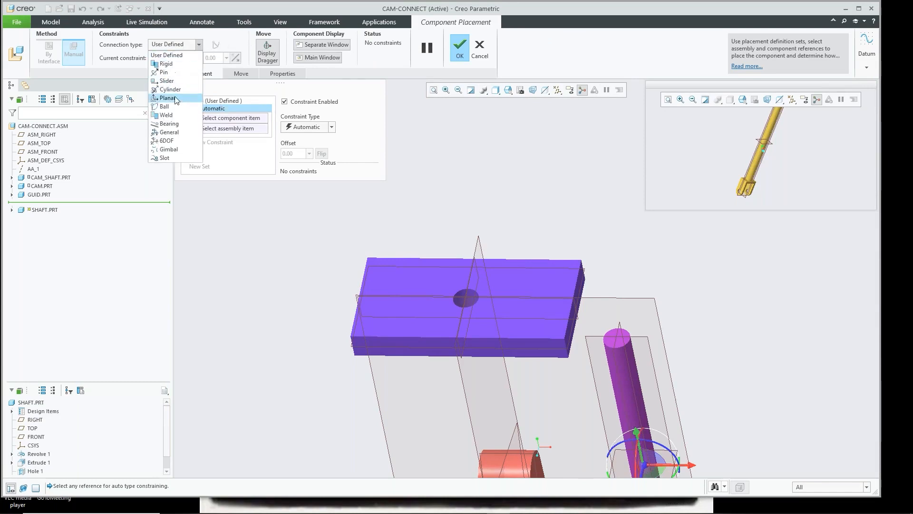
left_click(176, 80)
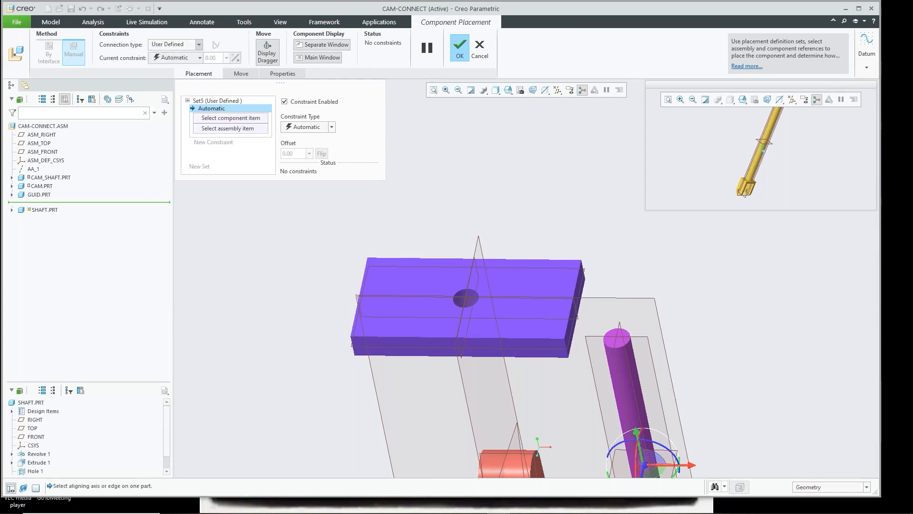
left_click(620, 372)
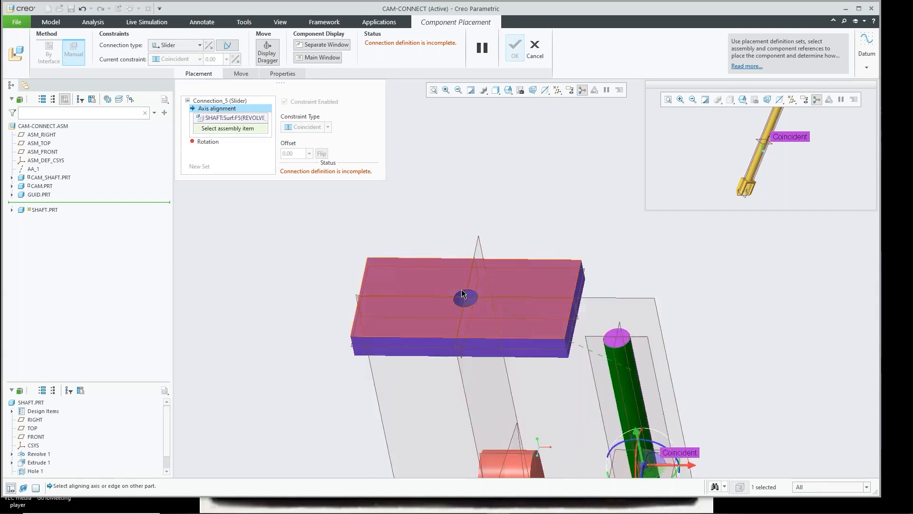
scroll(461, 291, "down", 1)
left_click(461, 296)
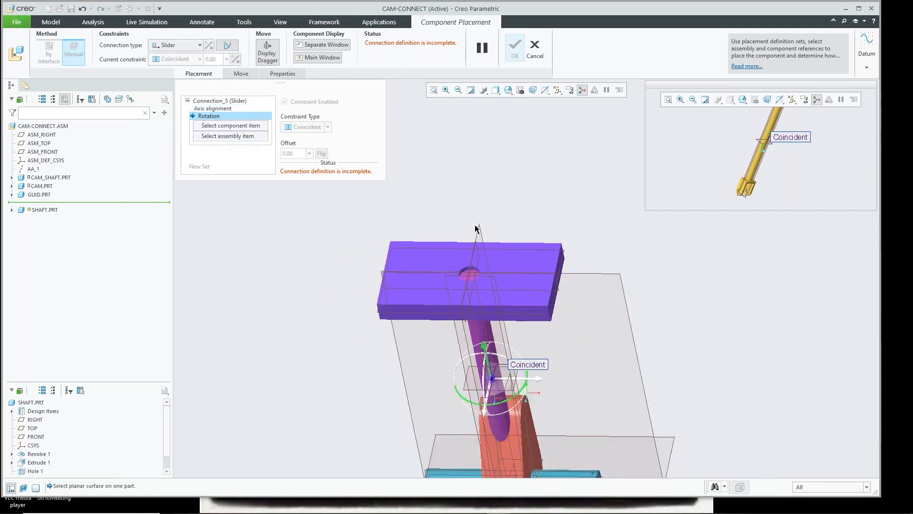
- Define the Slider's Rotation between the shaft's FRONT plane and ASM_FRONT, slide the shaft up through the guide and accept the placement
left_click_drag(490, 371, 486, 274)
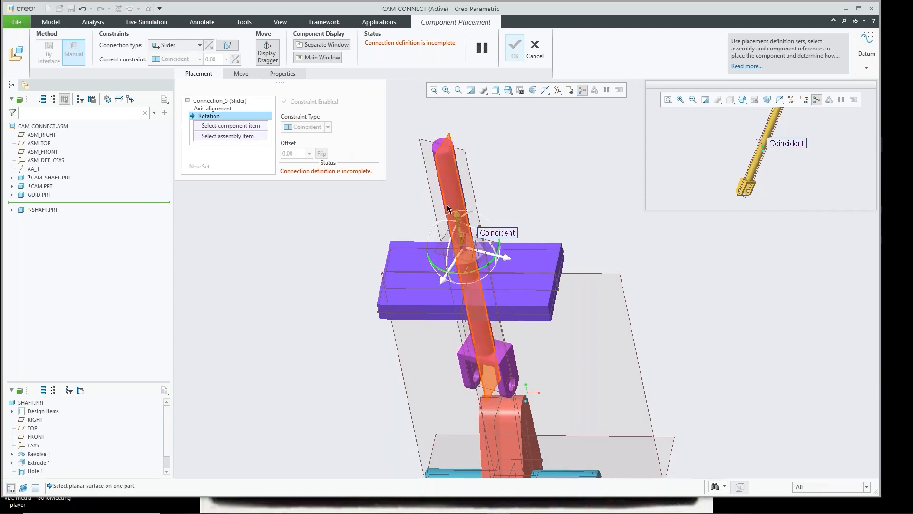
left_click(469, 168)
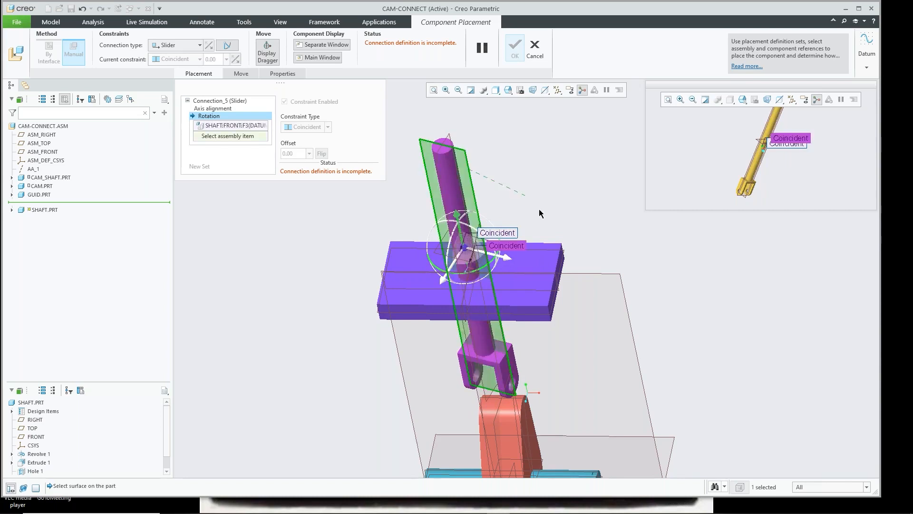
left_click(582, 273)
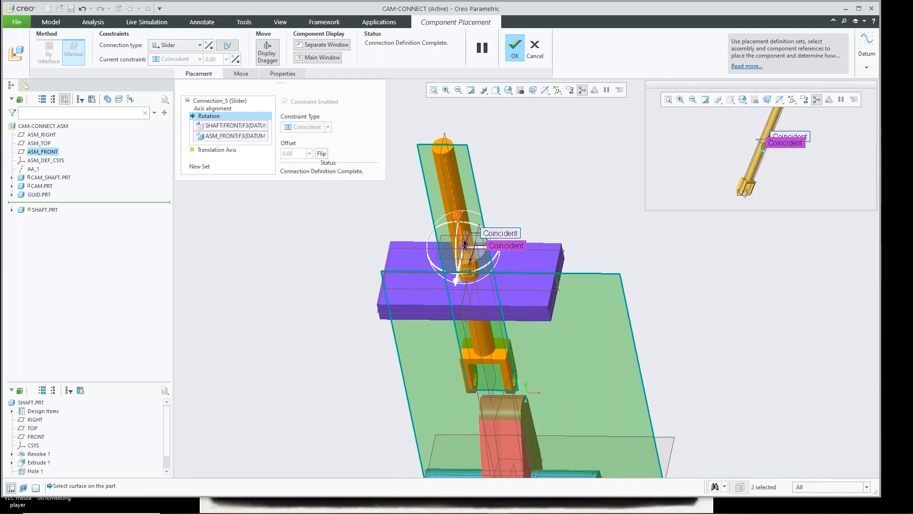
left_click_drag(465, 240, 482, 198)
left_click(516, 47)
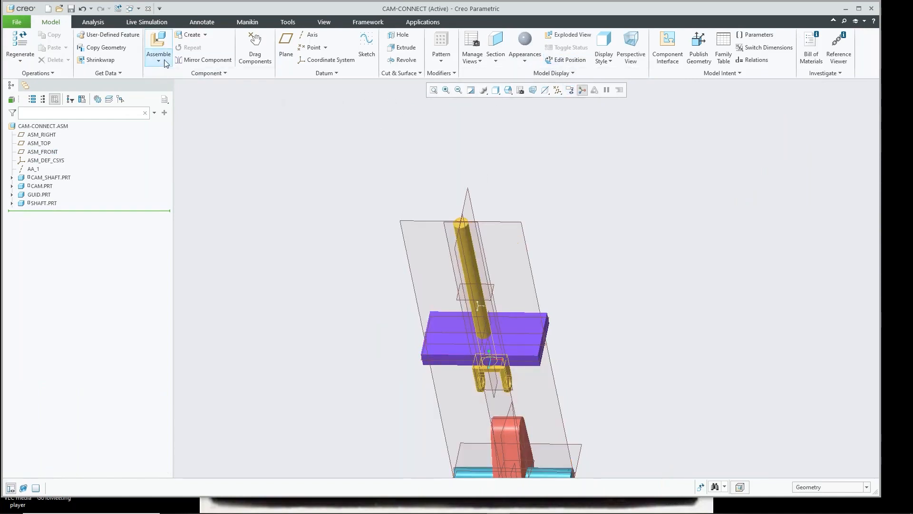
- Bring roller.prt into the assembly with a Pin connection
left_click(167, 44)
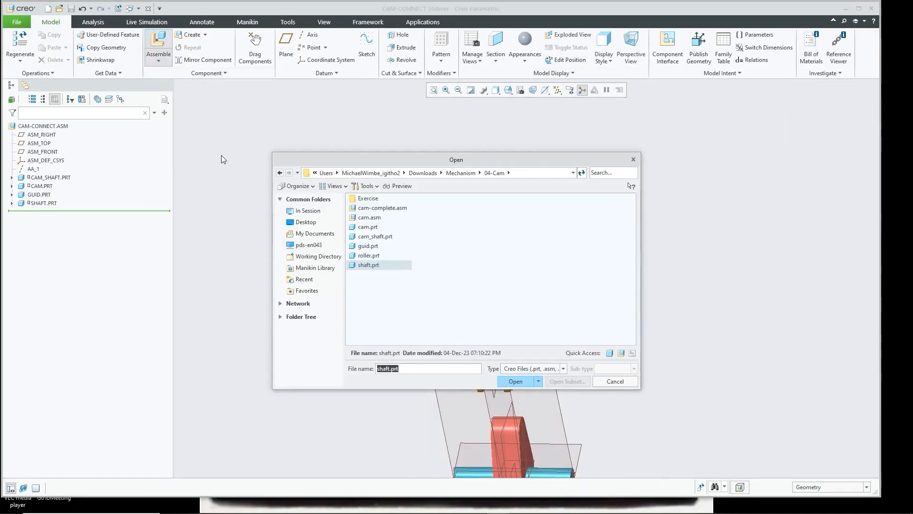
double_click(369, 256)
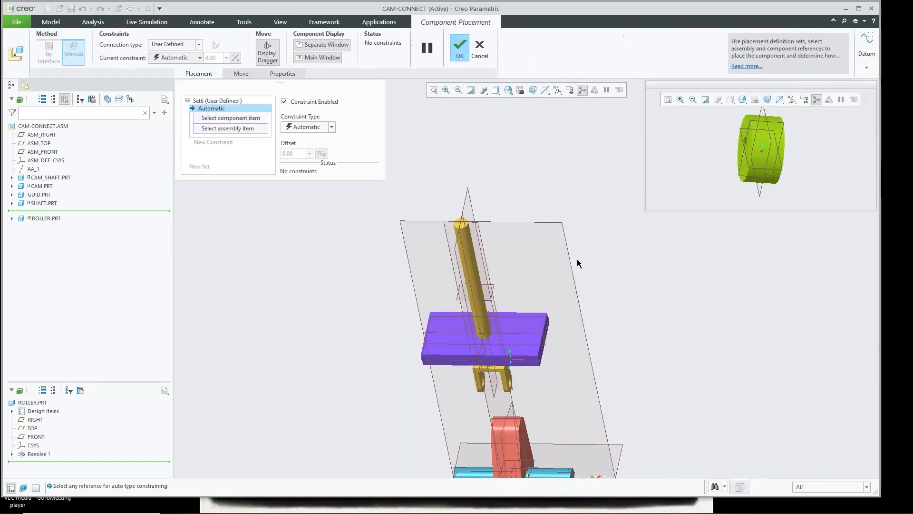
scroll(379, 302, "up", 3)
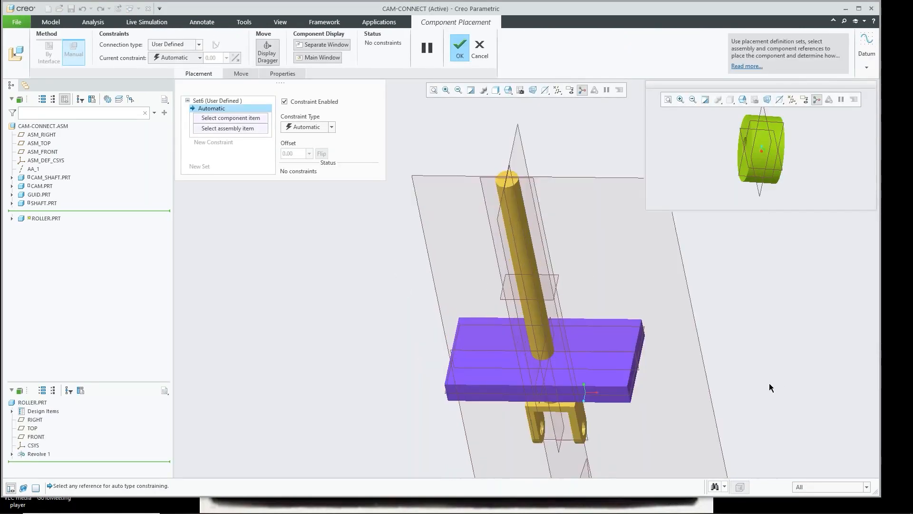
scroll(770, 388, "up", 2)
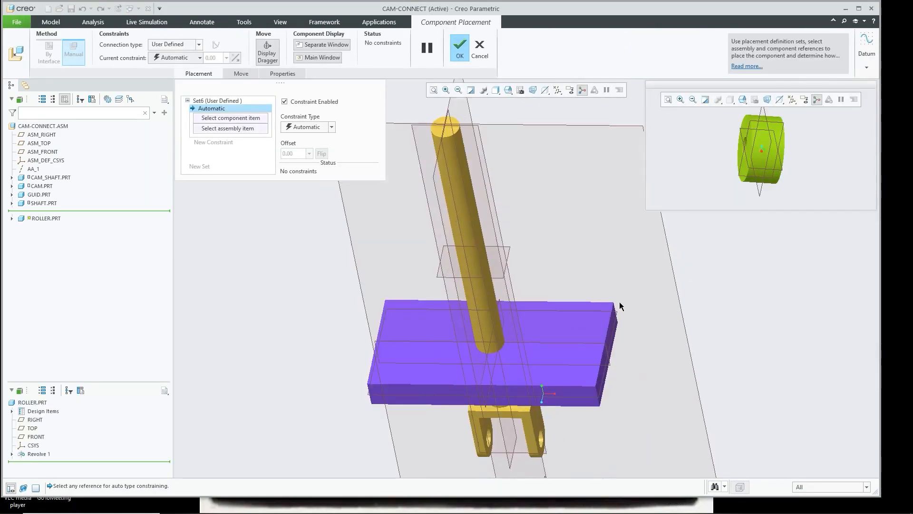
left_click(198, 45)
left_click(164, 72)
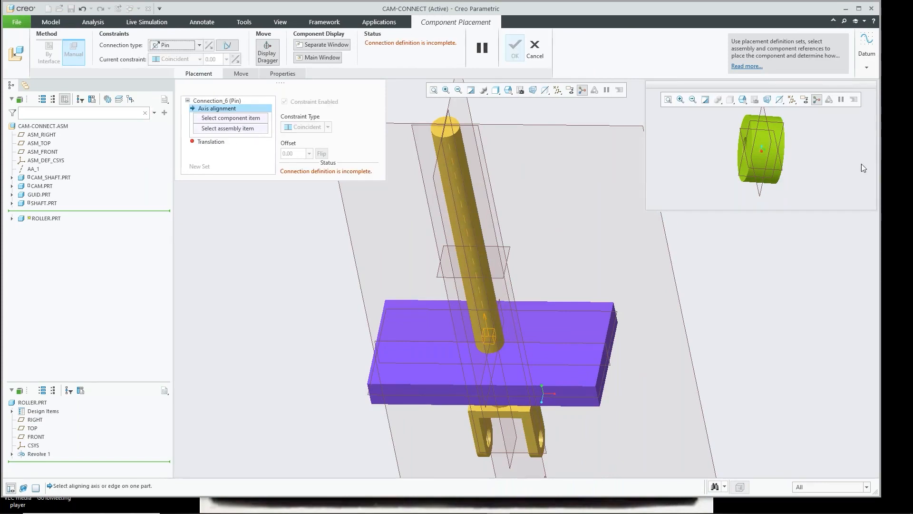
- Set the Pin's axis alignment between the roller's bore surface and the hole in the follower shaft's fork
scroll(773, 153, "up", 4)
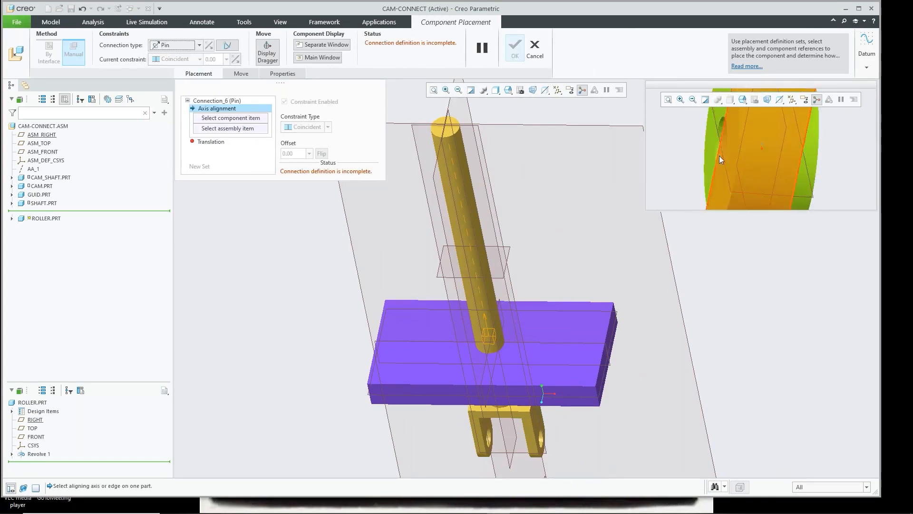
mouse_move(719, 156)
middle_mouse_down()
mouse_move(741, 156)
mouse_move(735, 161)
middle_mouse_up()
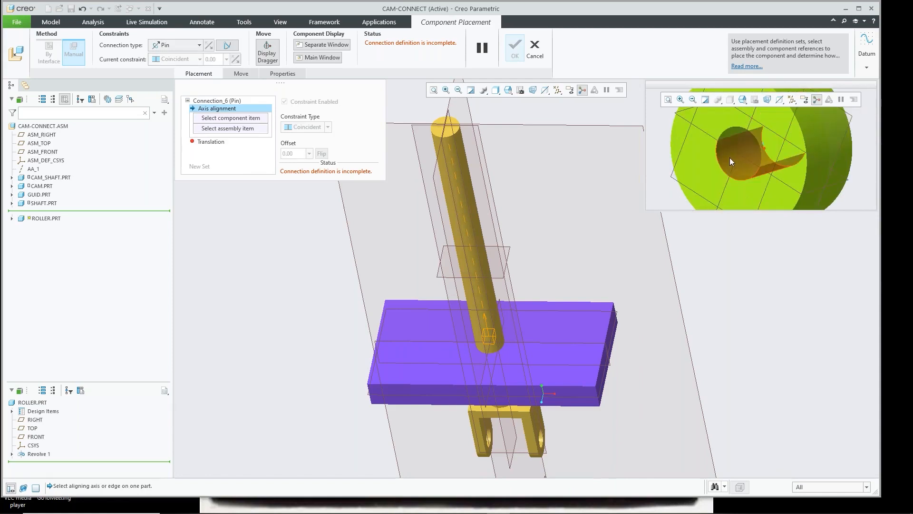
left_click(729, 158)
scroll(497, 435, "up", 4)
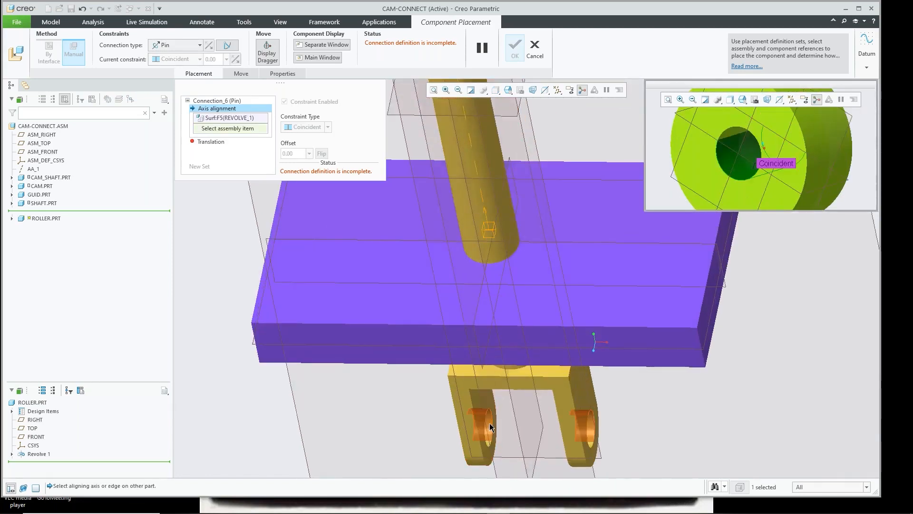
left_click(493, 431)
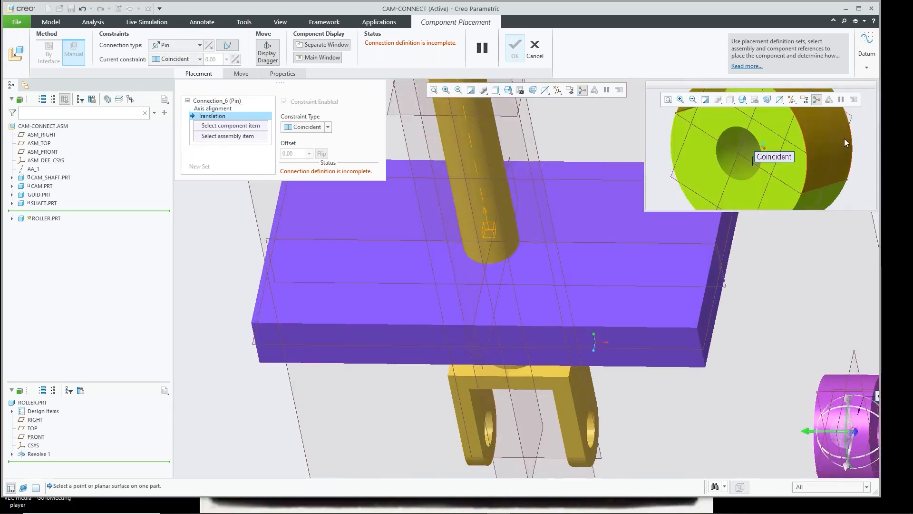
- Define the Pin's Translation between the roller's TOP plane and the follower shaft's RIGHT plane, and accept the roller placement
left_click(851, 114)
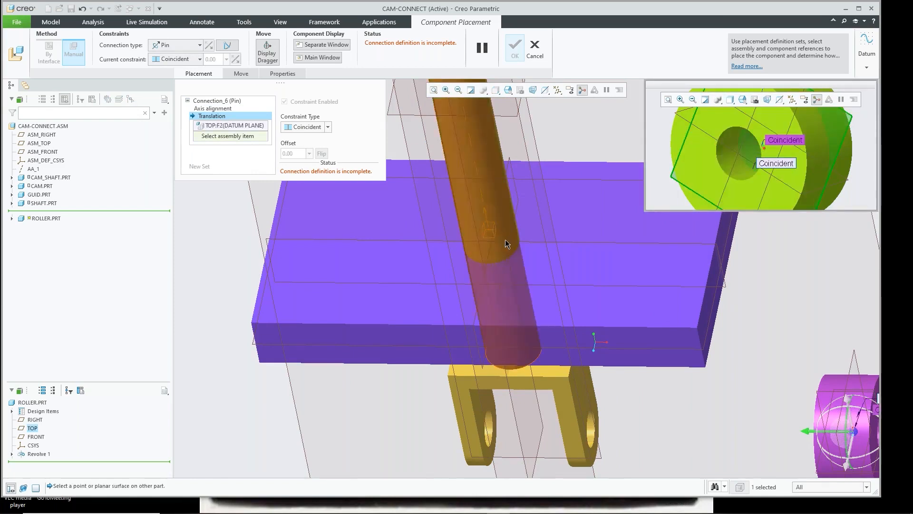
scroll(505, 239, "down", 3)
left_click(509, 327)
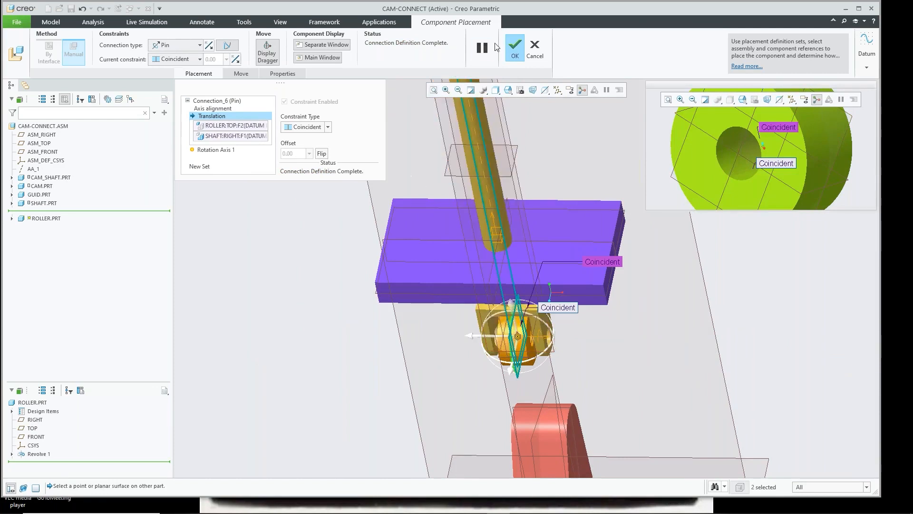
left_click(515, 47)
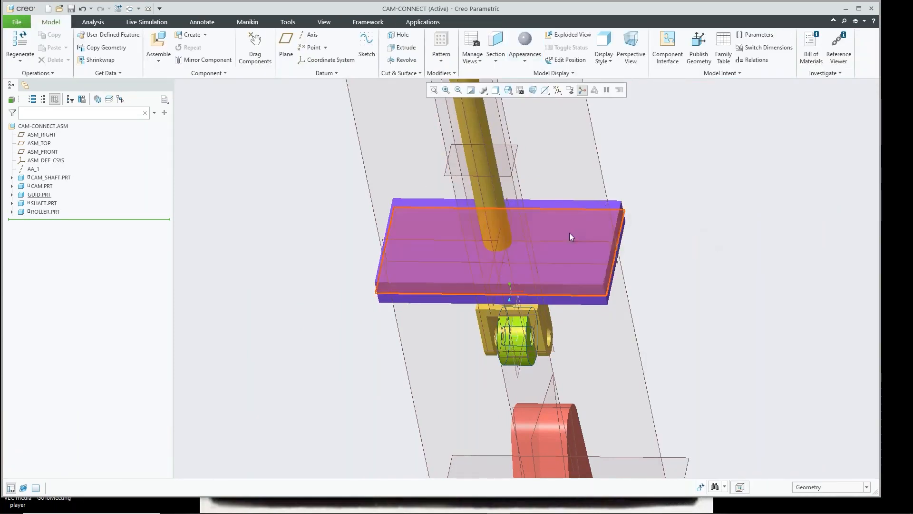
- Turn off the datum plane display in the assembly
left_click(557, 90)
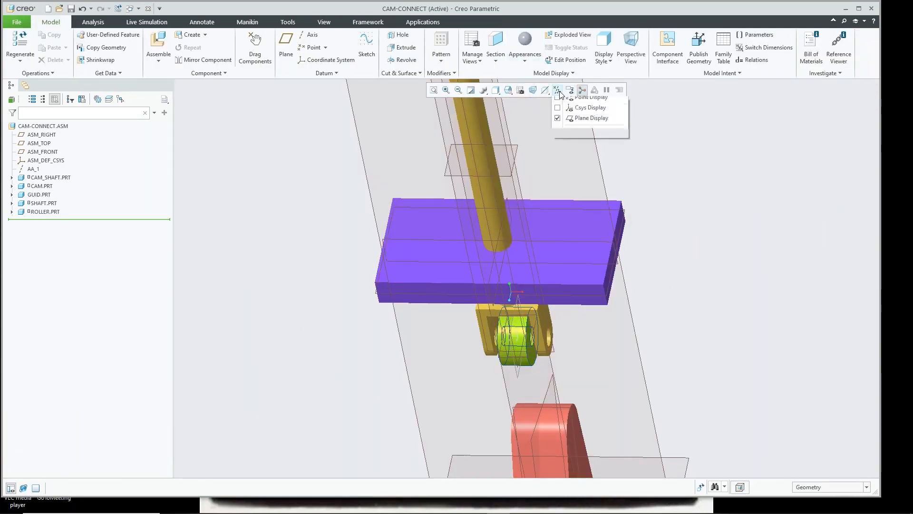
left_click(557, 144)
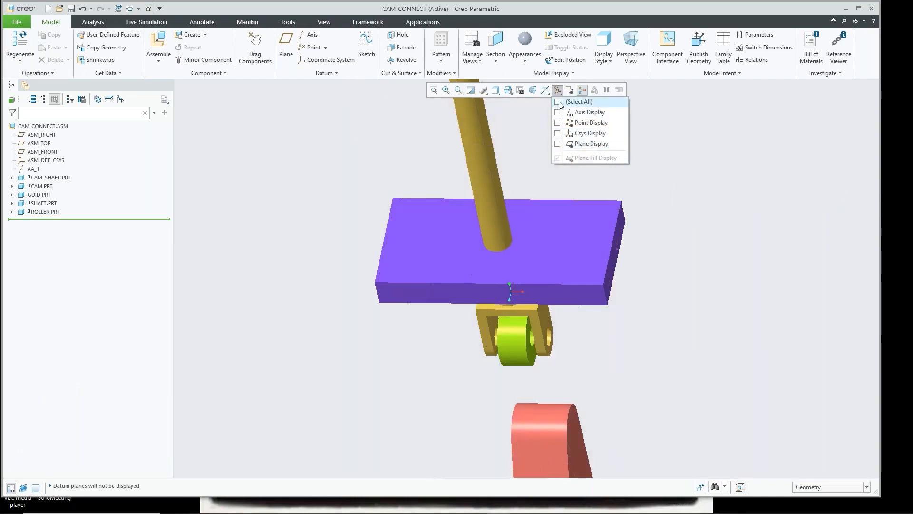
scroll(679, 340, "up", 3)
middle_click_drag(678, 340, 664, 301)
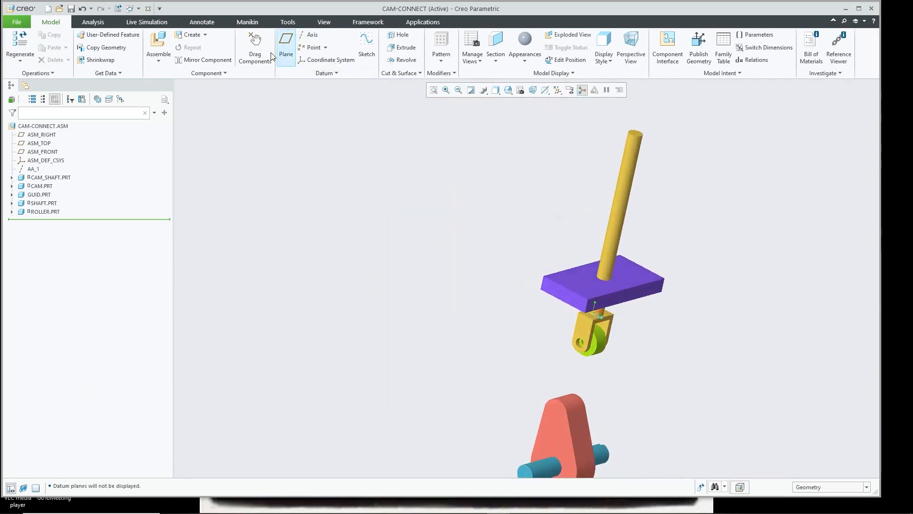
- Move the follower shaft down through the guide with Drag Components until the roller sits just above the cam
left_click(252, 47)
left_click(626, 167)
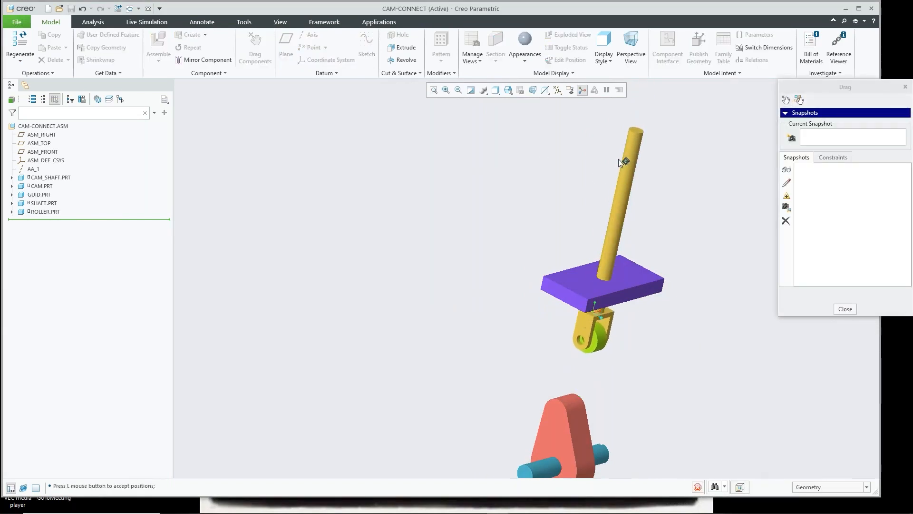
scroll(618, 209, "down", 3)
left_click(626, 206)
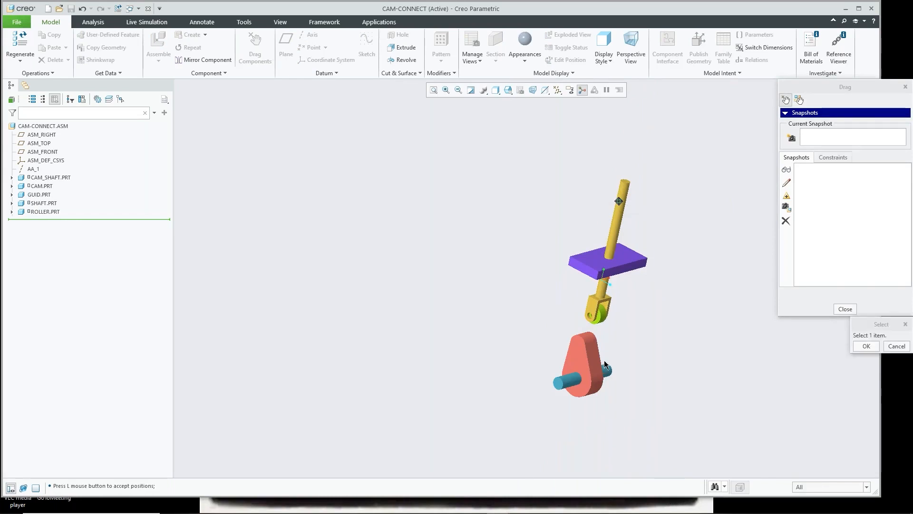
- Rotate the cam shaft with Drag Components and leave the cam's lobe pointing up at the roller
scroll(602, 362, "up", 5)
left_click(515, 396)
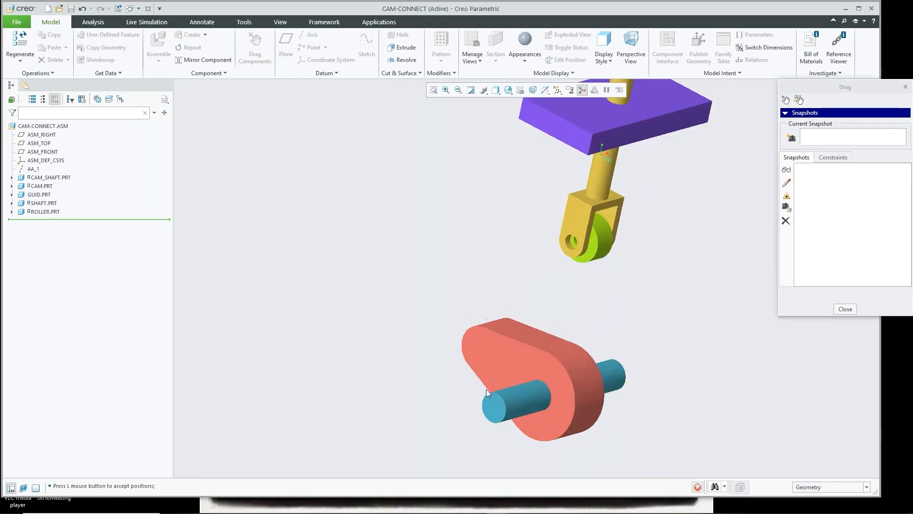
left_click(518, 395)
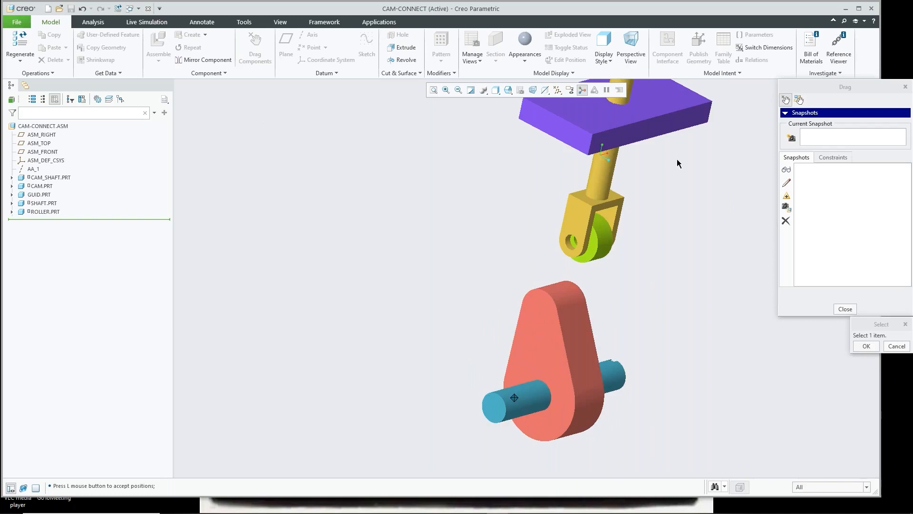
- Switch the assembly to the Mechanism application
scroll(712, 243, "down", 2)
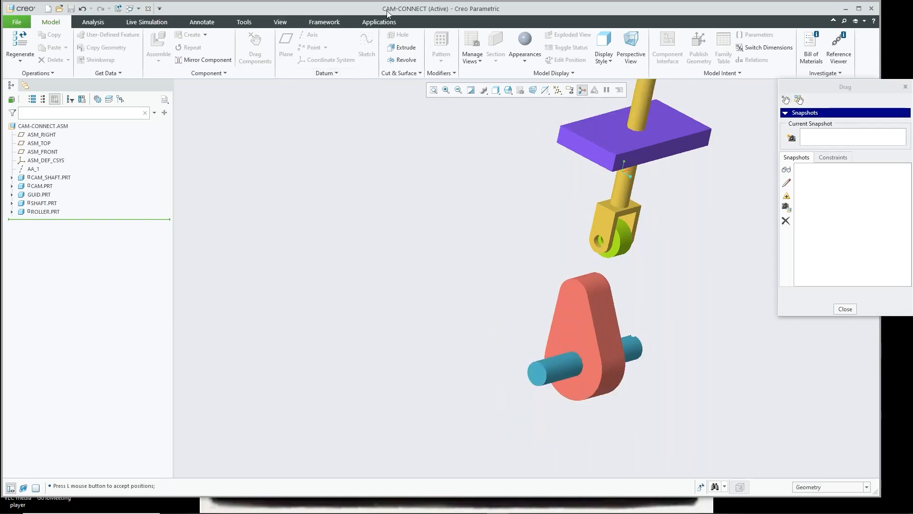
left_click(379, 23)
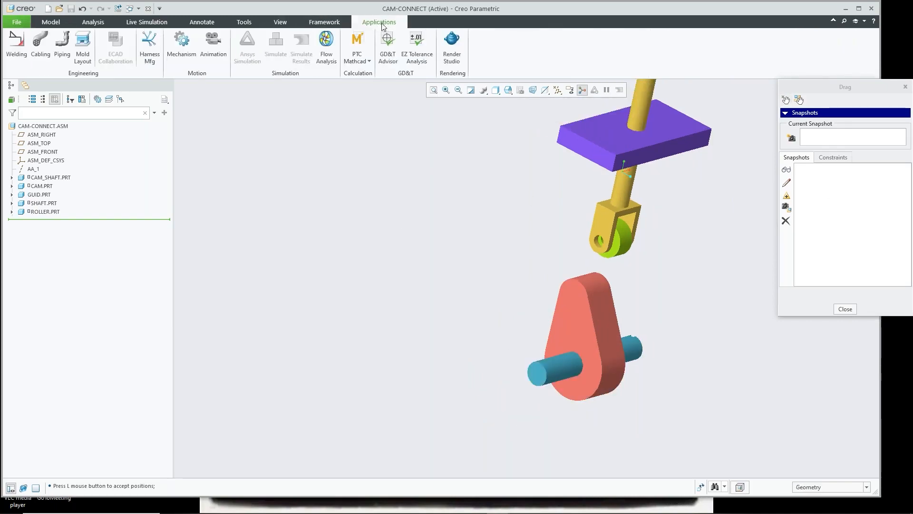
left_click(182, 44)
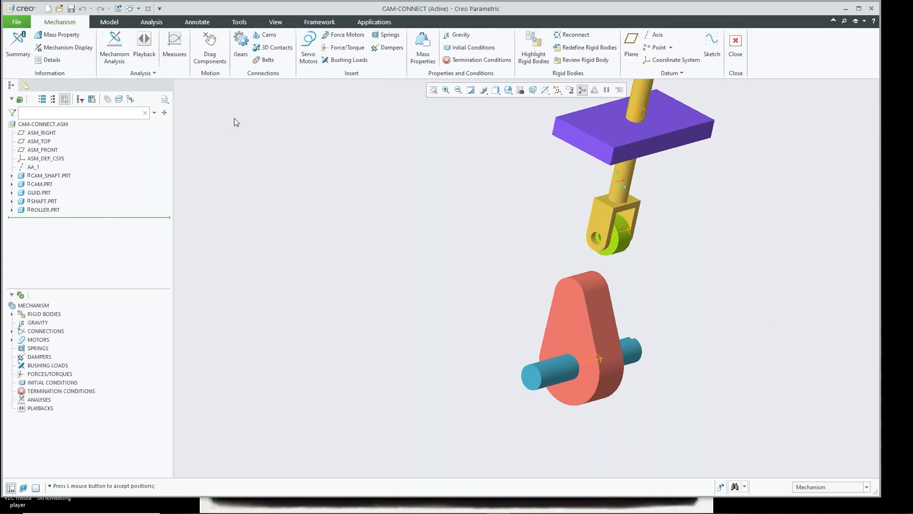
- Start a cam-follower connection and define Cam 1 with the cam's four rim surfaces: lobe tip, both flanks and base curve
left_click(269, 37)
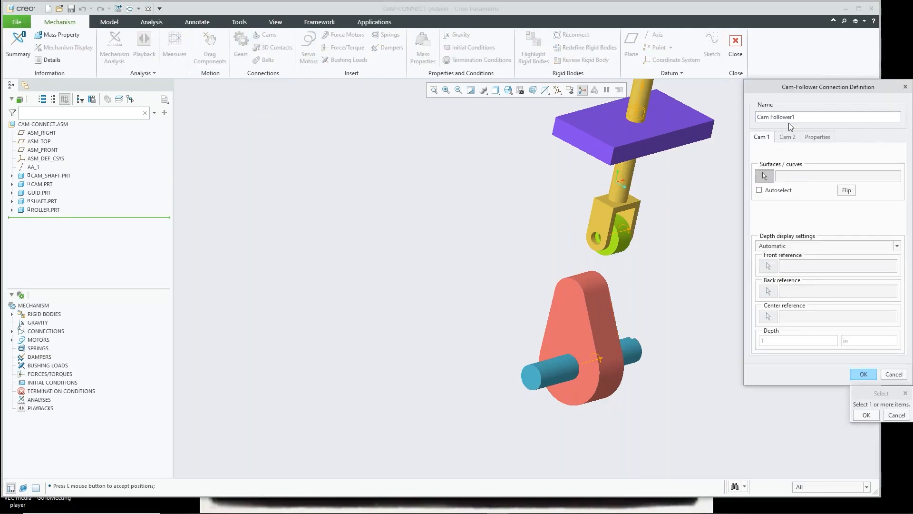
left_click(592, 285)
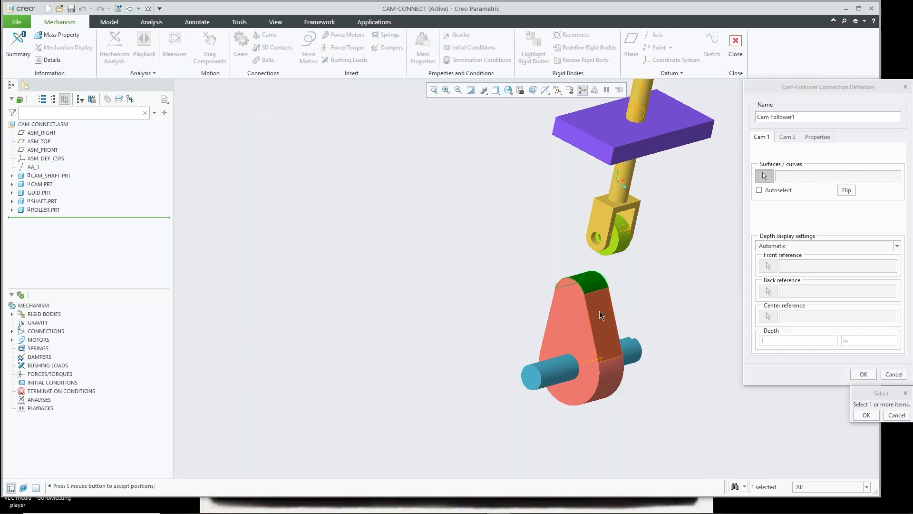
left_click(601, 324, "ctrl")
left_click(609, 373, "ctrl")
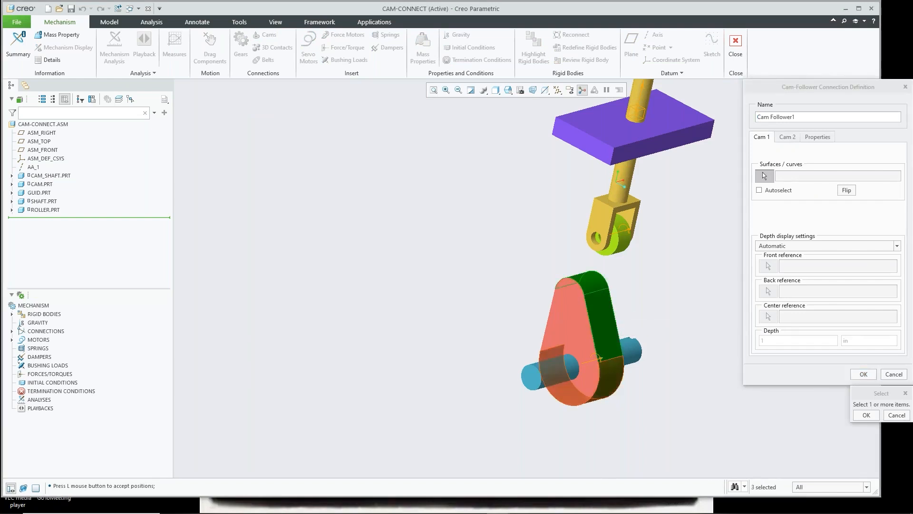
left_click(552, 315, "ctrl")
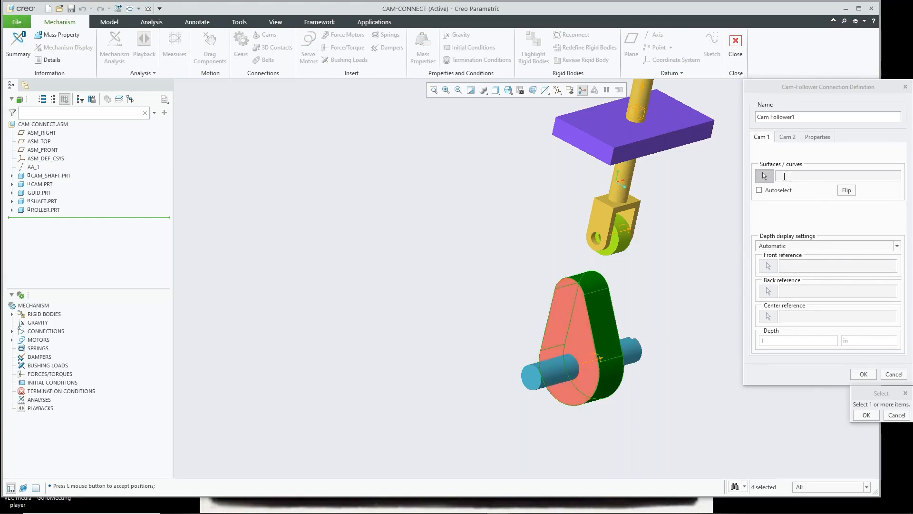
left_click(866, 415)
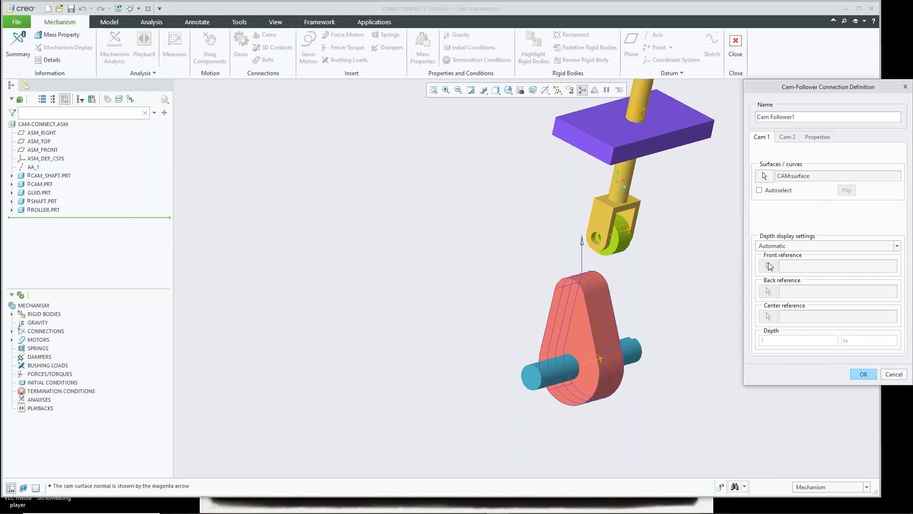
- Define Cam 2 of the connection with both halves of the roller's outer cylindrical surface
left_click(787, 137)
scroll(611, 228, "up", 3)
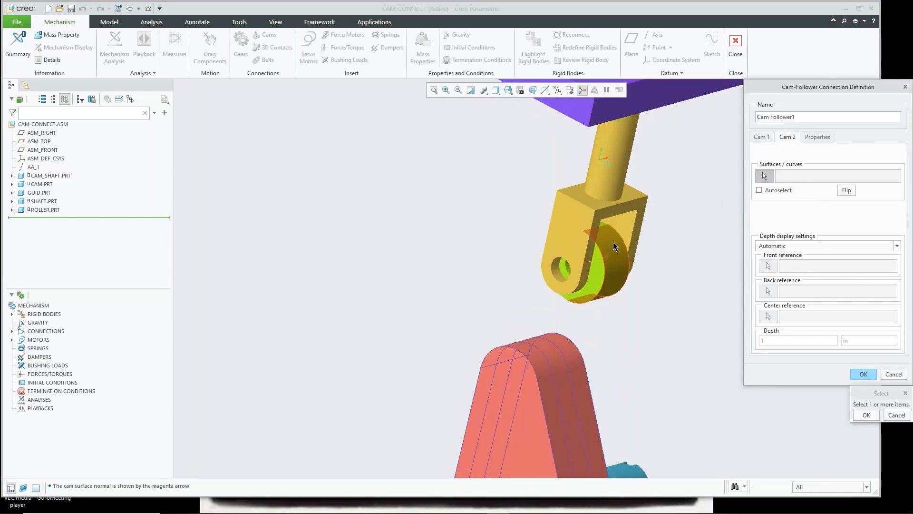
left_click(613, 247)
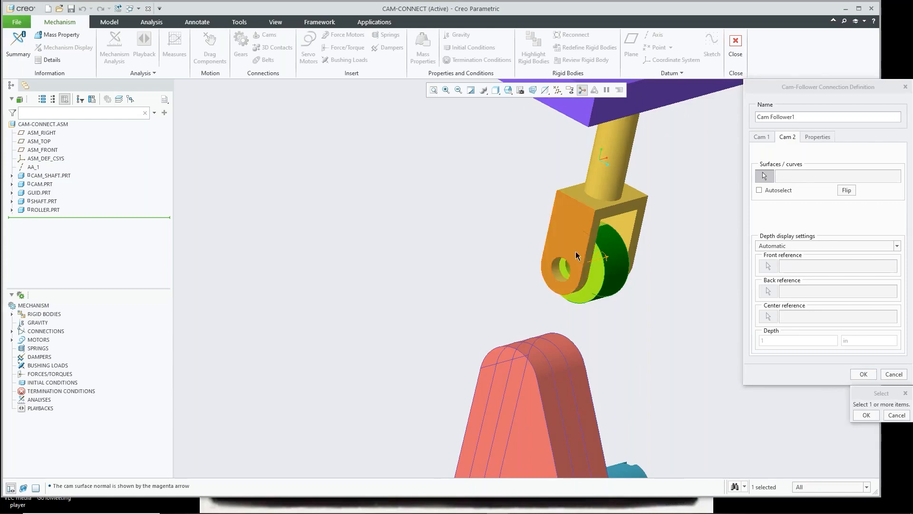
middle_click_drag(575, 252, 639, 252)
left_click(559, 239, "ctrl")
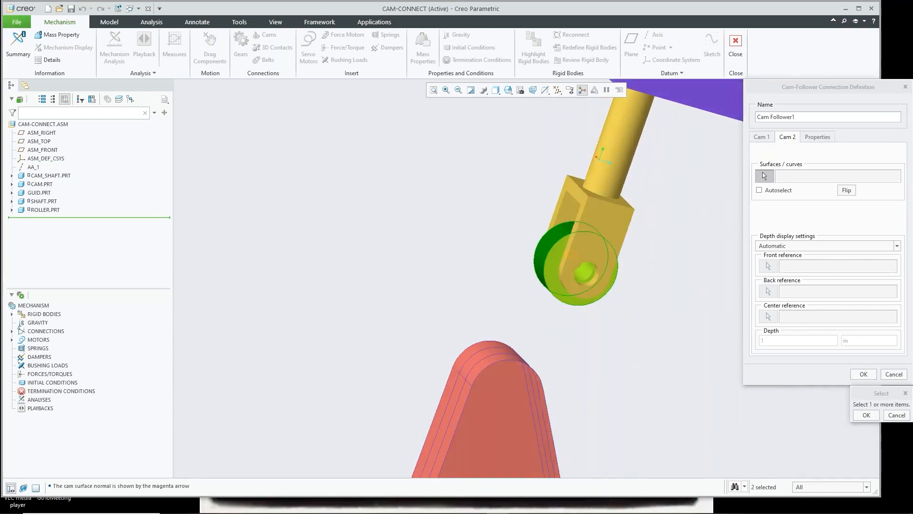
left_click(876, 418)
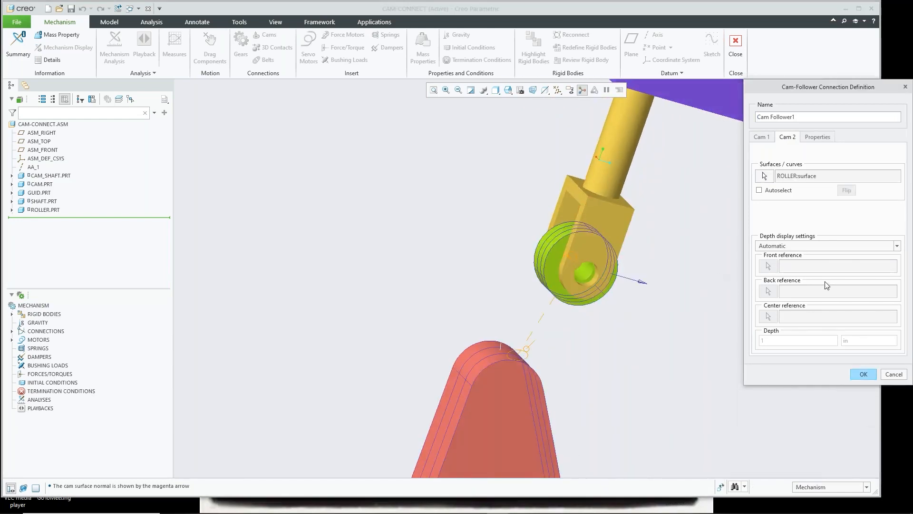
- Accept the cam-follower connection definition between the cam and the roller and check their contact from the side
left_click(865, 377)
scroll(656, 298, "up", 3)
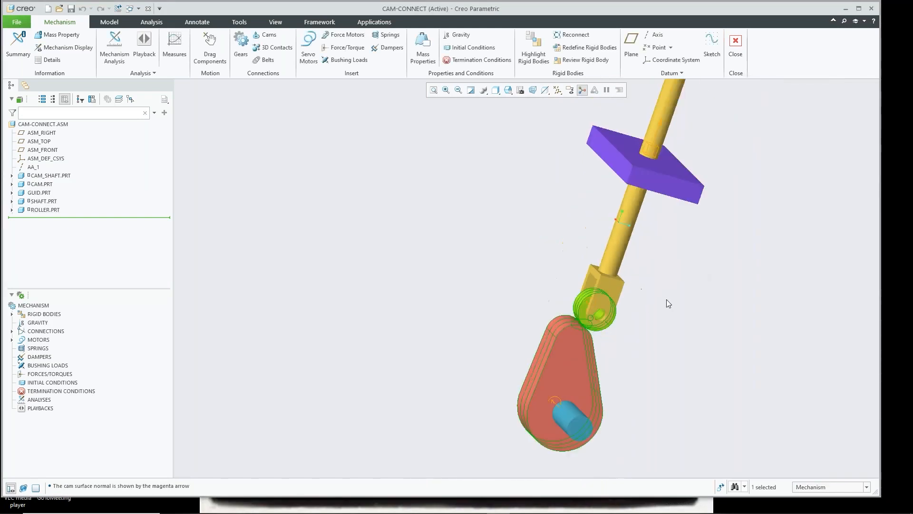
middle_click_drag(673, 306, 621, 288)
scroll(621, 288, "up", 3)
middle_click_drag(735, 322, 701, 320)
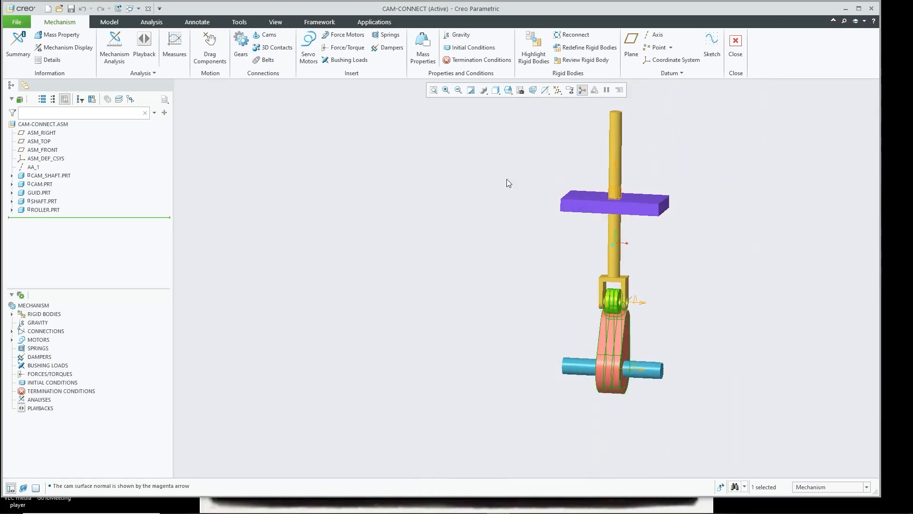
- Rotate the cam with Drag Components to check that the roller and follower shaft follow its profile
left_click(207, 47)
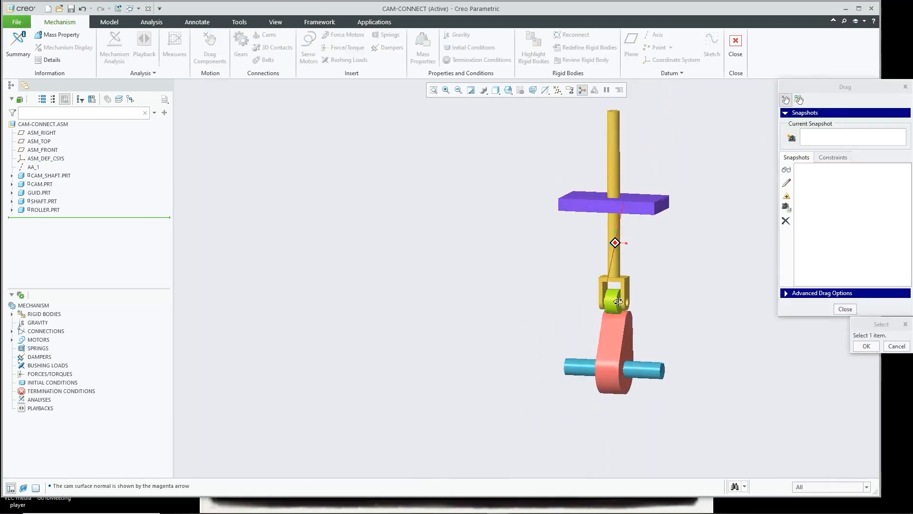
scroll(655, 333, "down", 2)
left_click(665, 400)
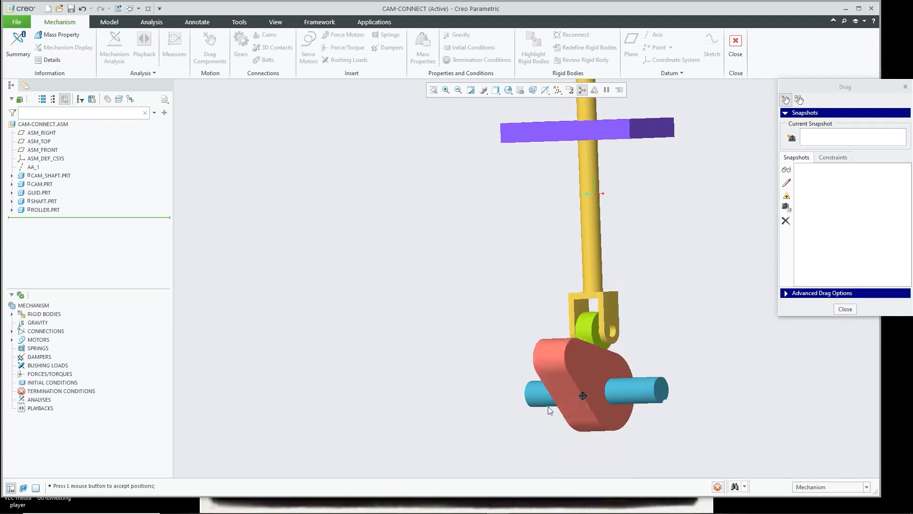
left_click(590, 361)
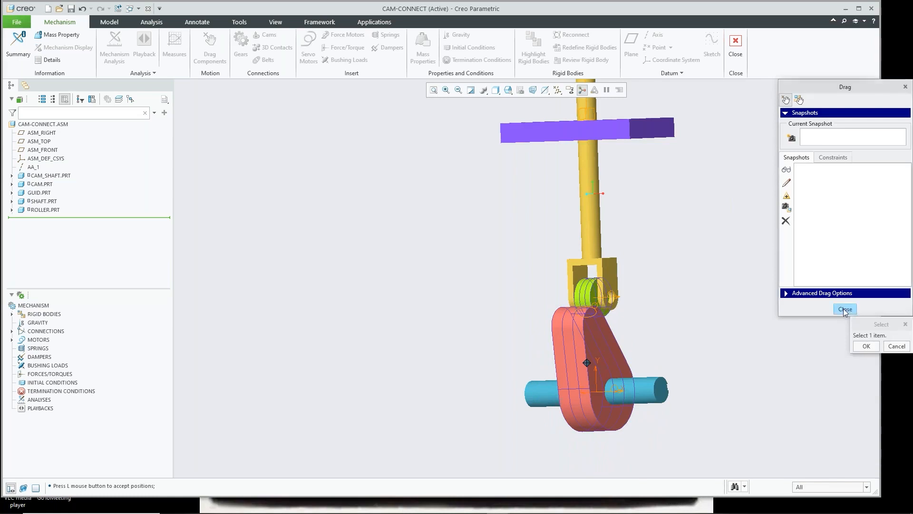
left_click(844, 309)
scroll(588, 319, "up", 3)
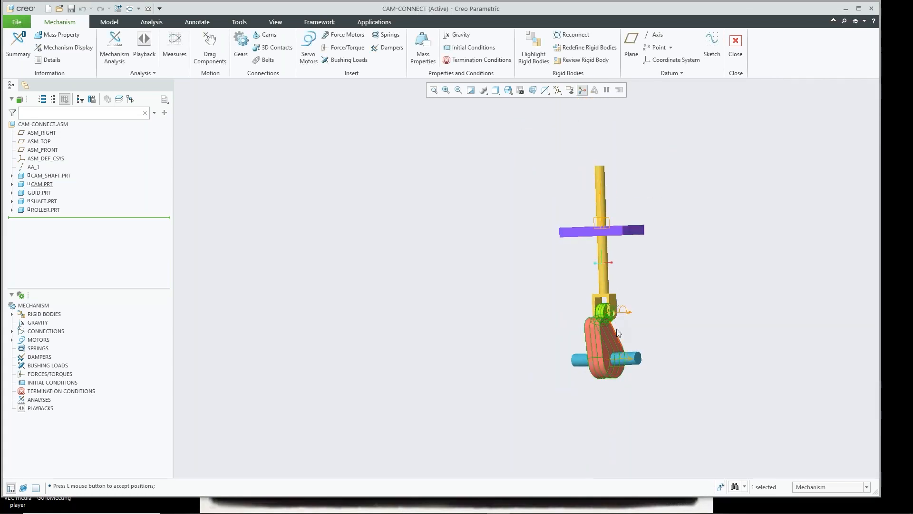
mouse_move(588, 319)
middle_mouse_down()
mouse_move(599, 300)
mouse_move(575, 303)
middle_mouse_up()
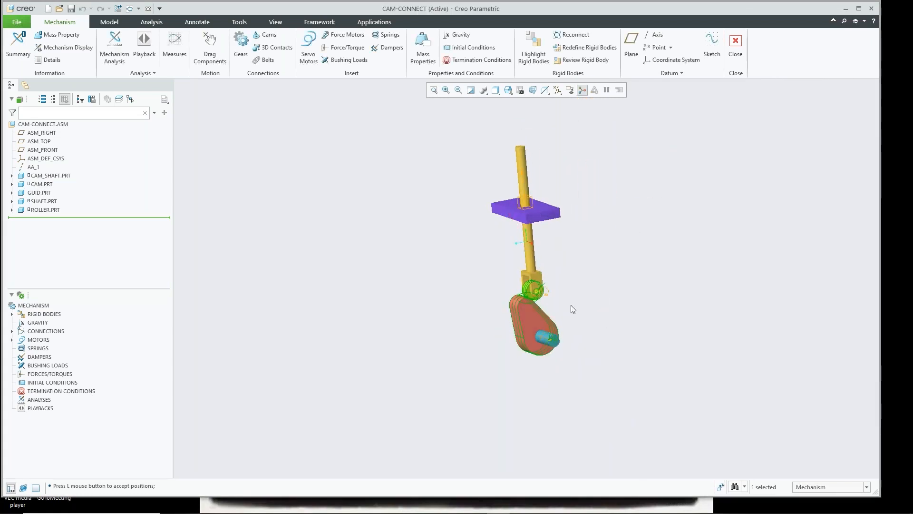
scroll(576, 192, "up", 2)
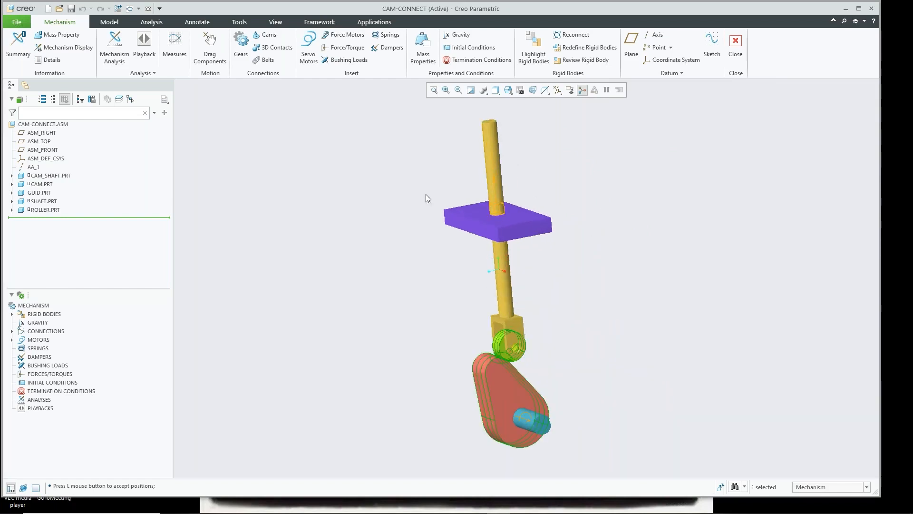
- Rotate the cam with Drag Components until its lobe points sideways and take a snapshot of that position
left_click(210, 46)
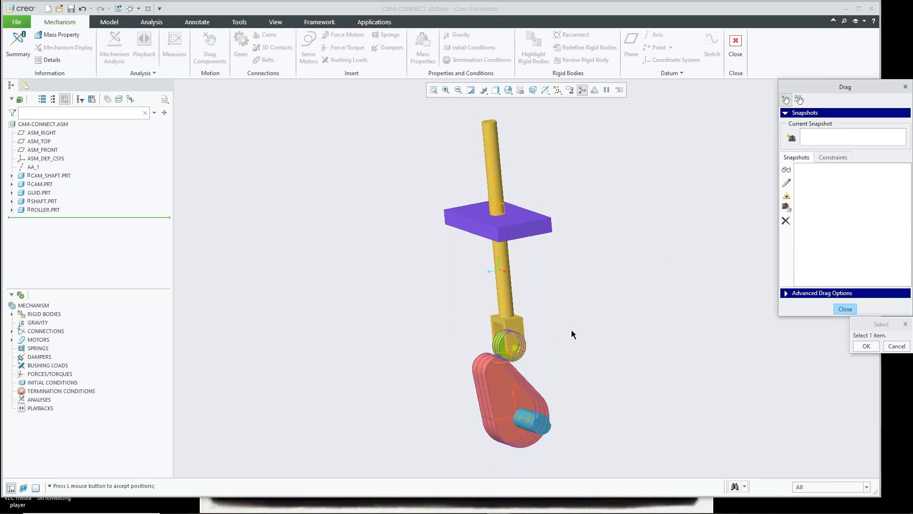
left_click(605, 318)
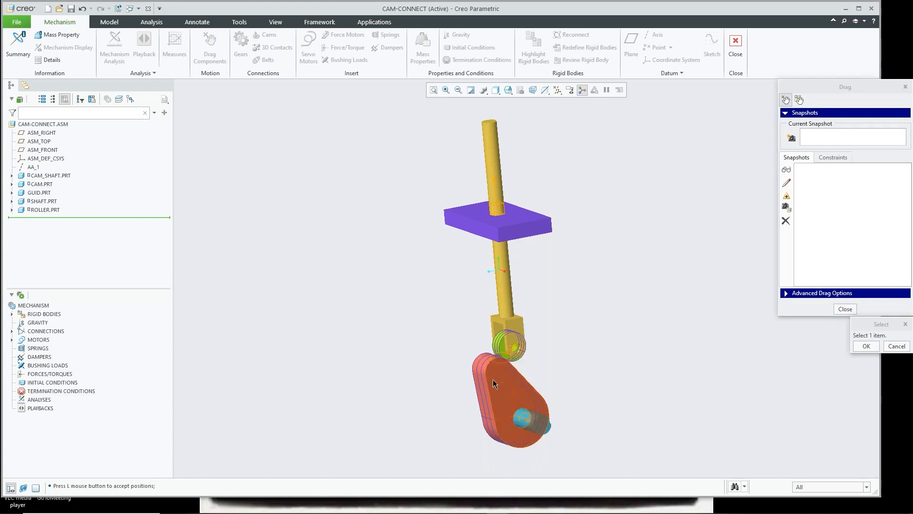
left_click(523, 413)
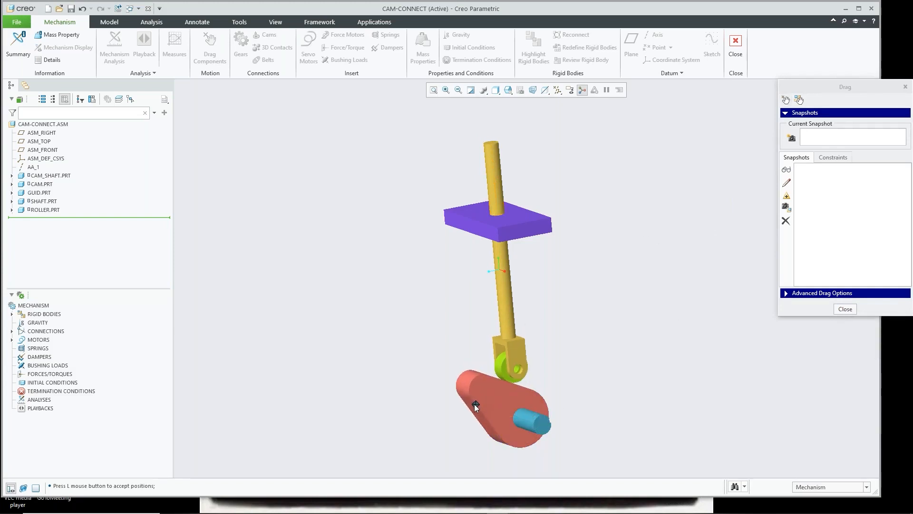
left_click(475, 405)
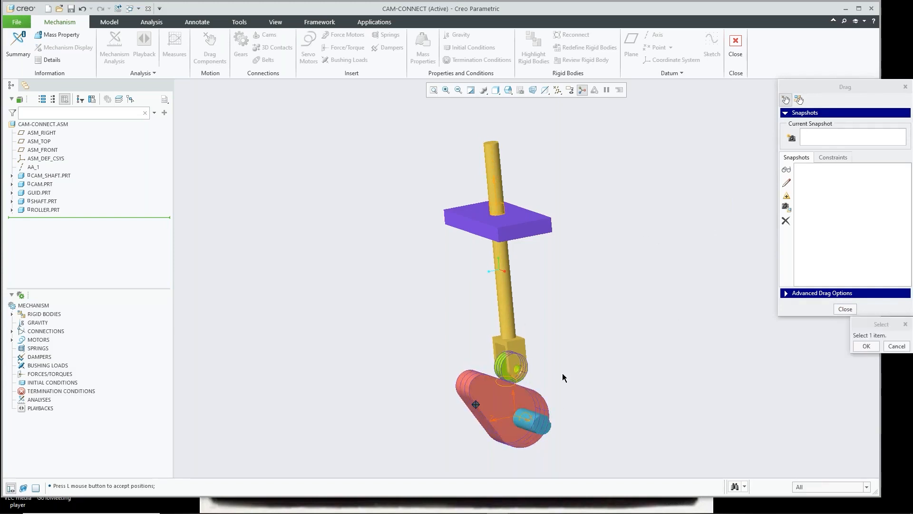
left_click(792, 137)
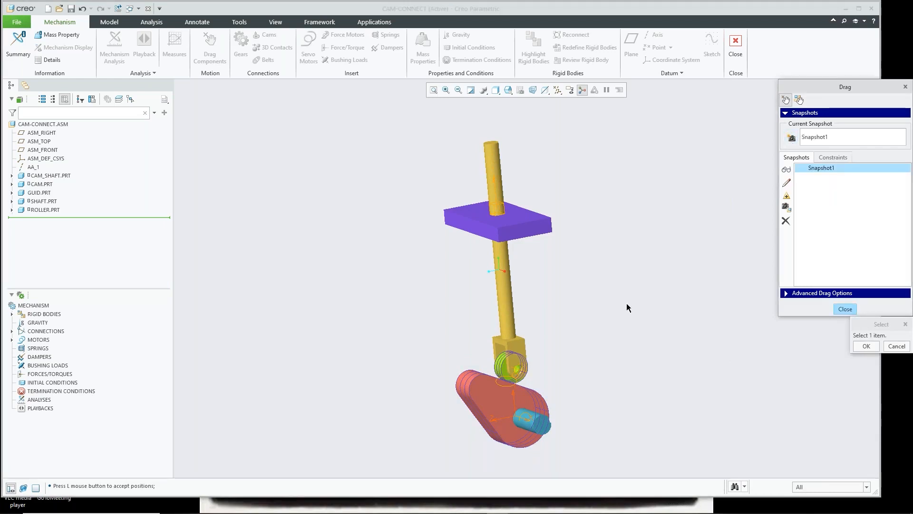
- Rotate the cam until its lobe points up under the roller and take a second snapshot
left_click(493, 376)
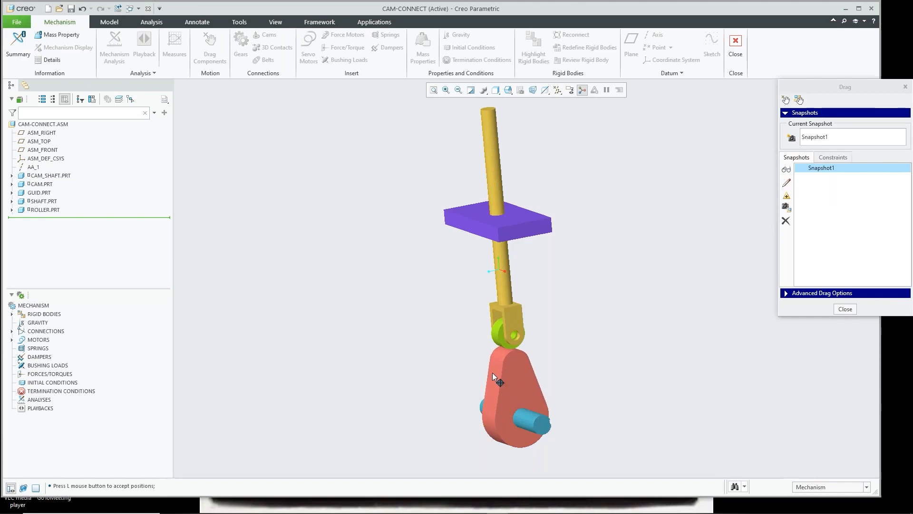
left_click(492, 372)
left_click(791, 138)
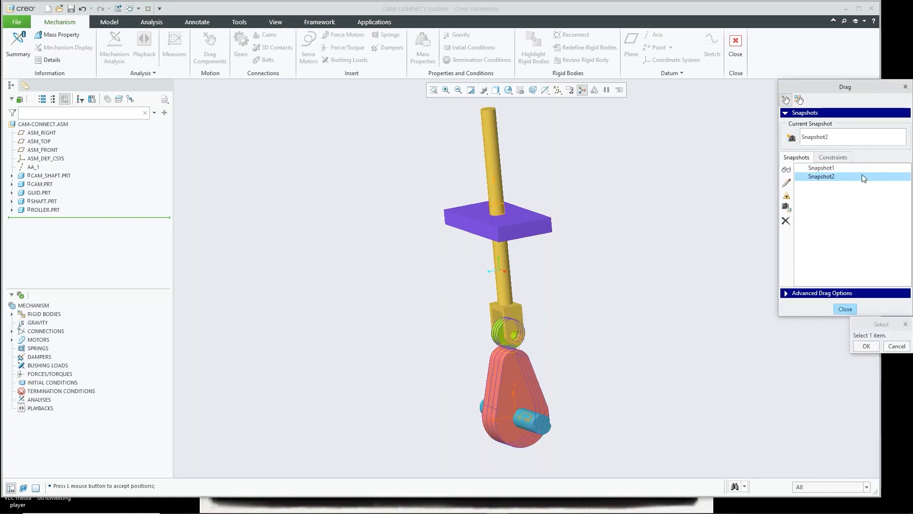
- Rotate the cam until its lobe points down, away from the roller, and take a third snapshot
left_click(504, 370)
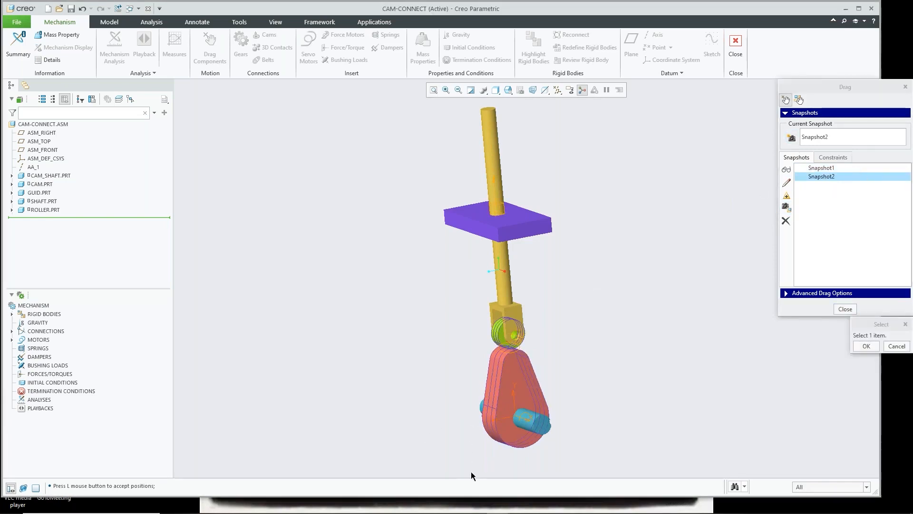
left_click(505, 367)
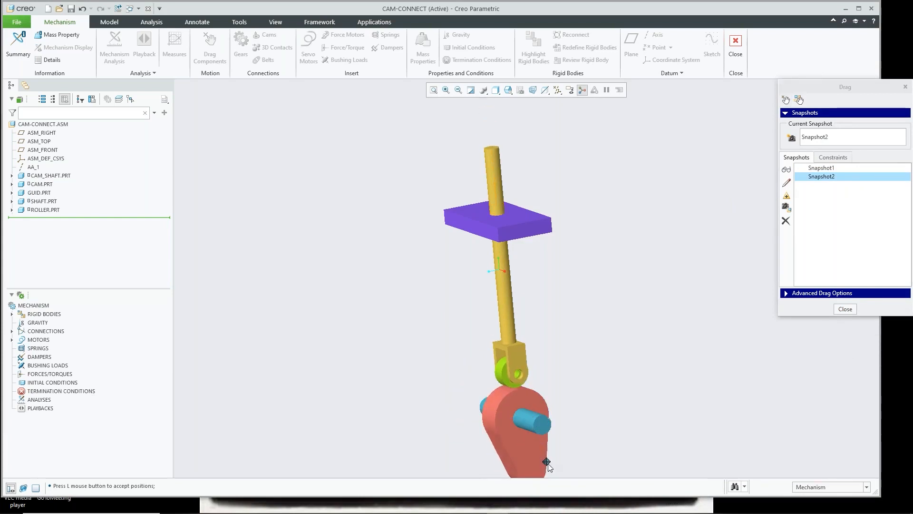
left_click(547, 471)
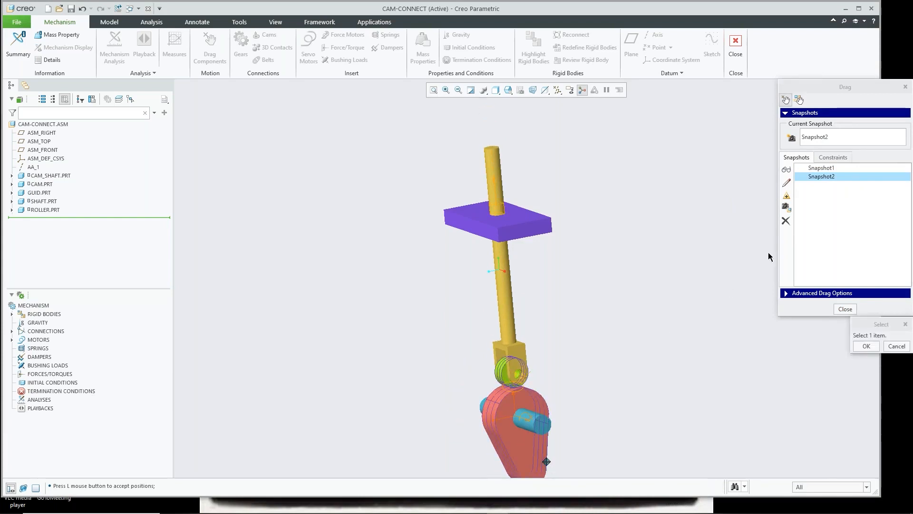
left_click(791, 138)
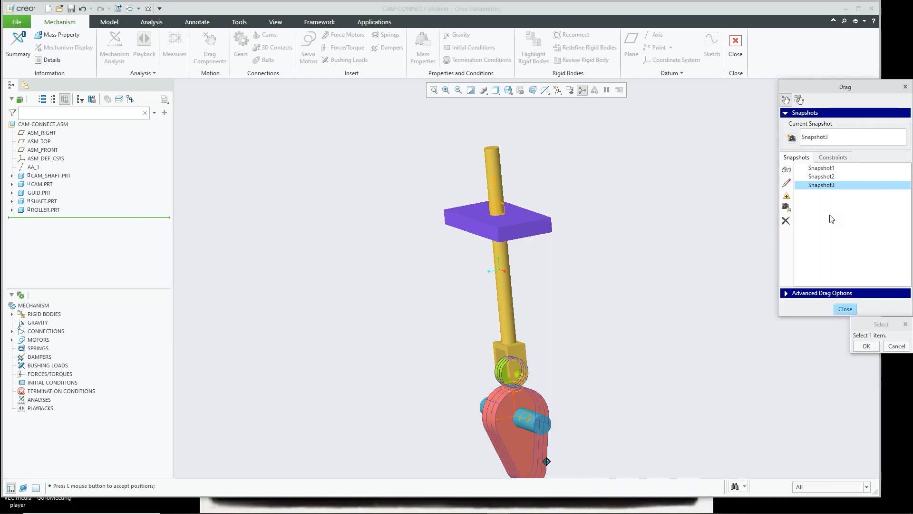
- Display Snapshot1, Snapshot2 and Snapshot3 in turn to review the saved cam positions, and finish dragging
double_click(822, 168)
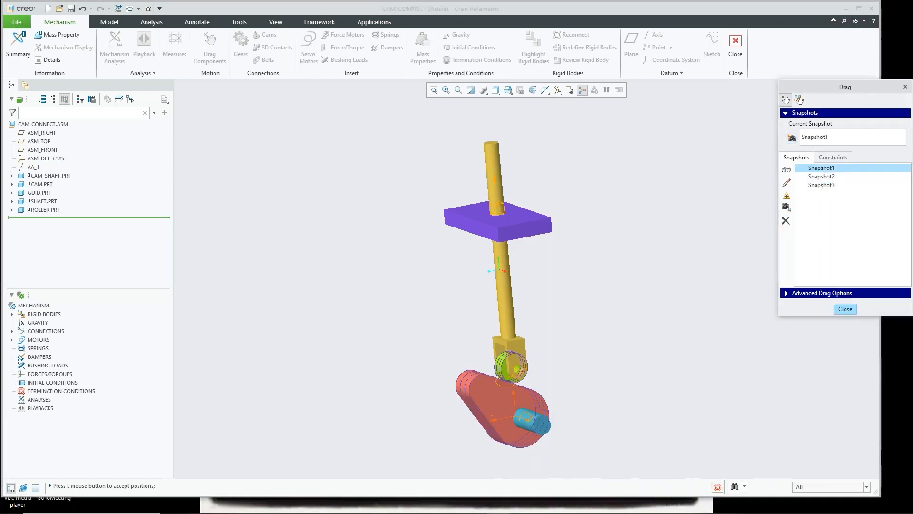
double_click(821, 176)
double_click(824, 188)
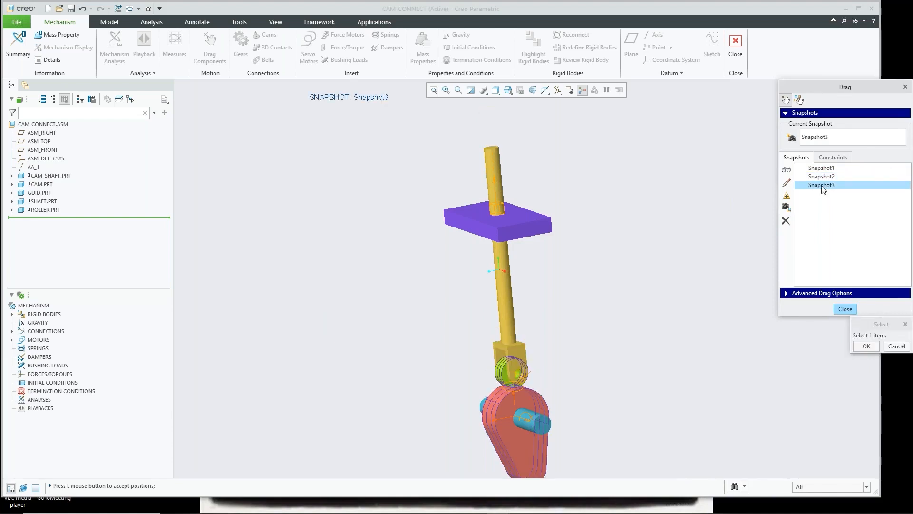
scroll(576, 261, "down", 2)
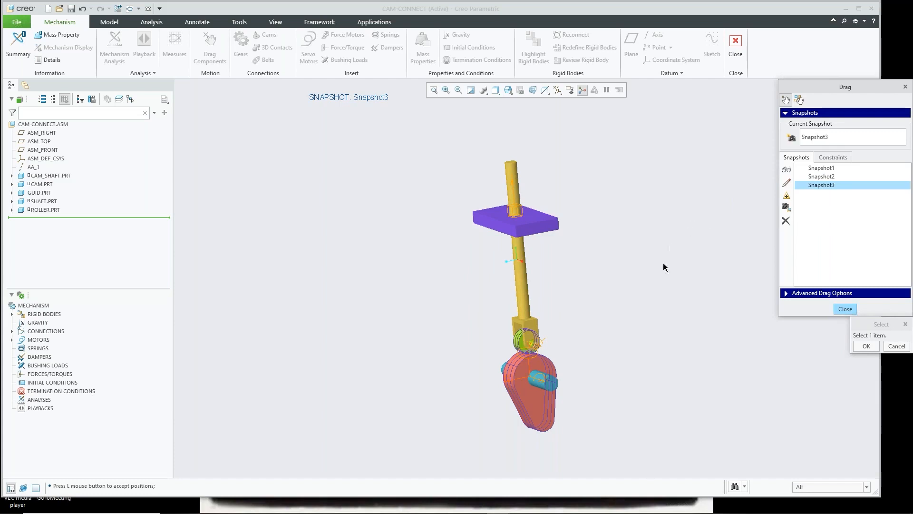
left_click(574, 254)
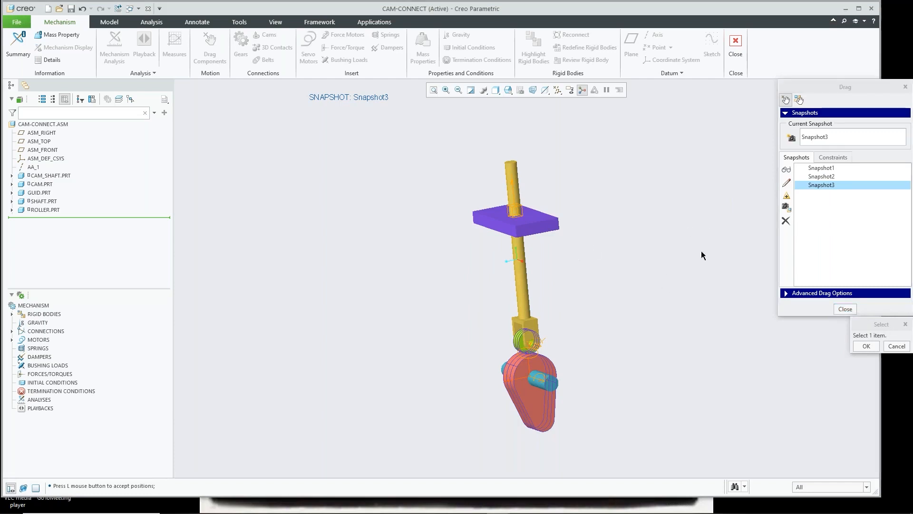
left_click(845, 309)
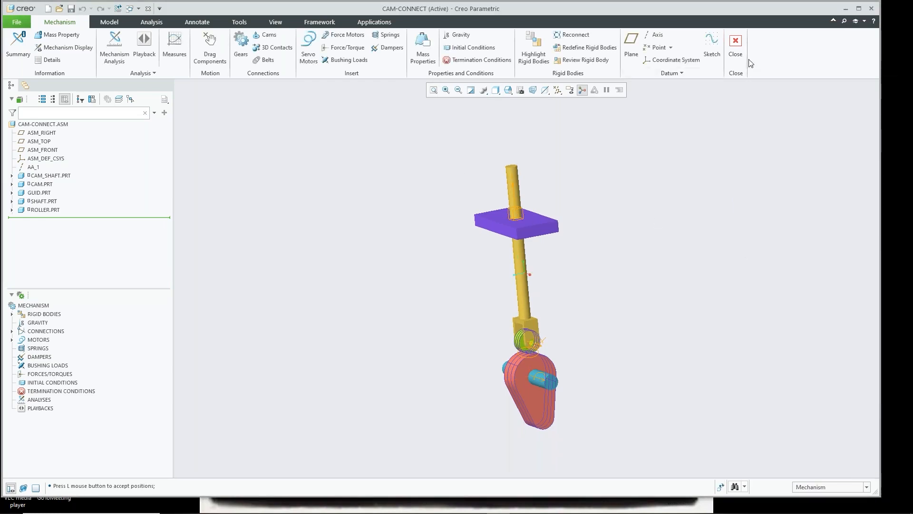
- Leave the Mechanism application and recall the saved snapshots with Drag Components, keeping the assembly in the Snapshot3 position
left_click(736, 42)
left_click(253, 42)
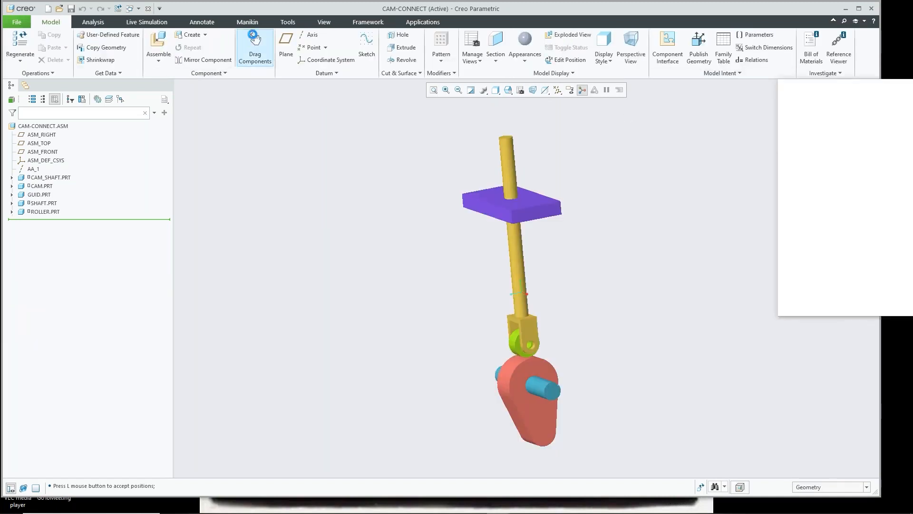
left_click(827, 173)
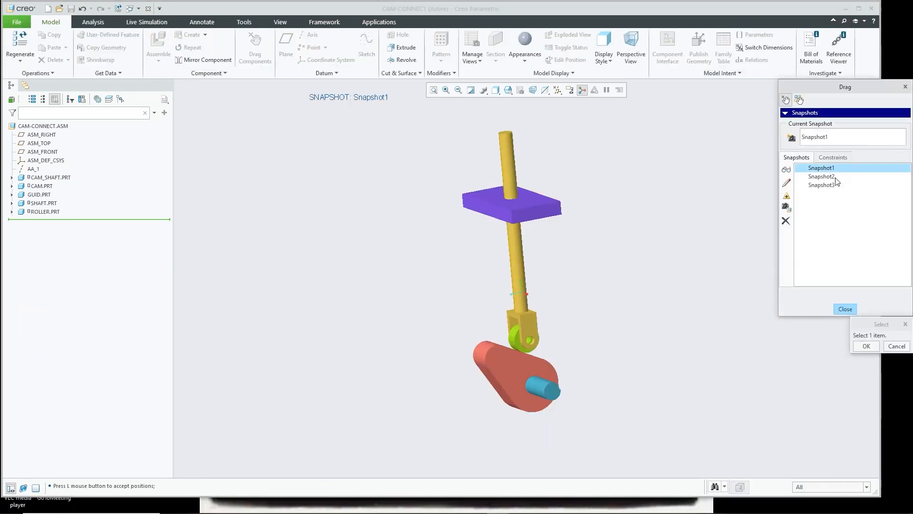
left_click(830, 177)
left_click(828, 186)
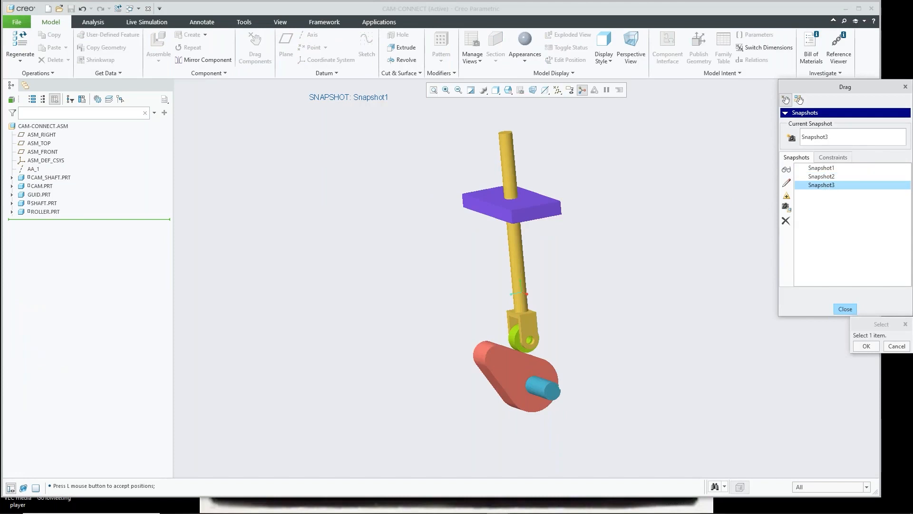
left_click(830, 171)
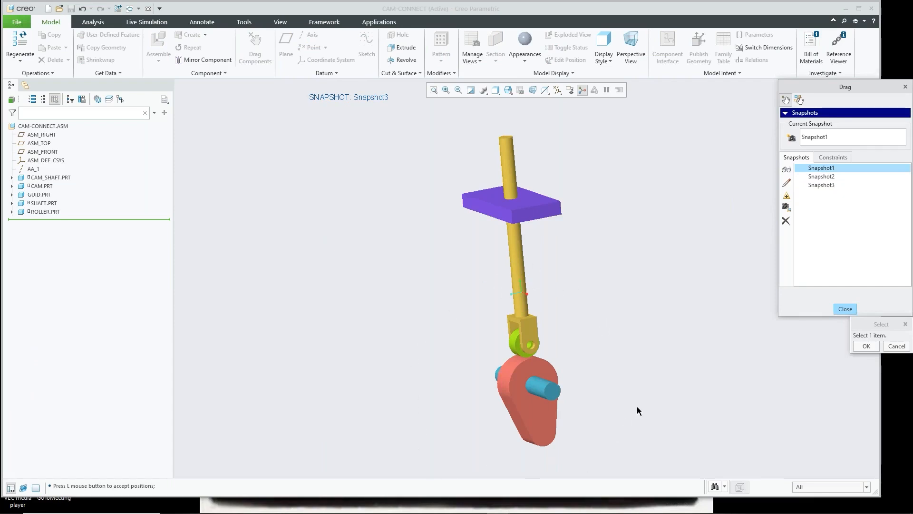
left_click(846, 309)
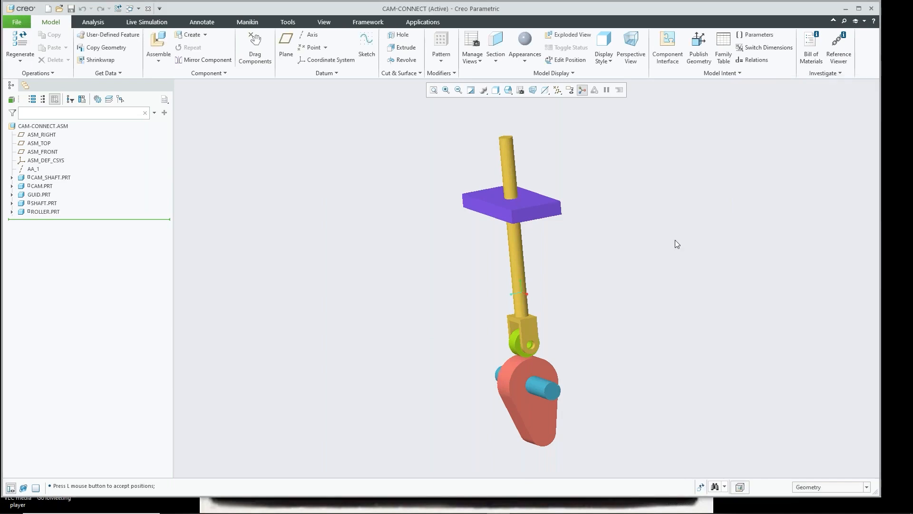
- Close the CAM-CONNECT assembly and erase all objects that are not displayed from the session
left_click(148, 9)
left_click(124, 46)
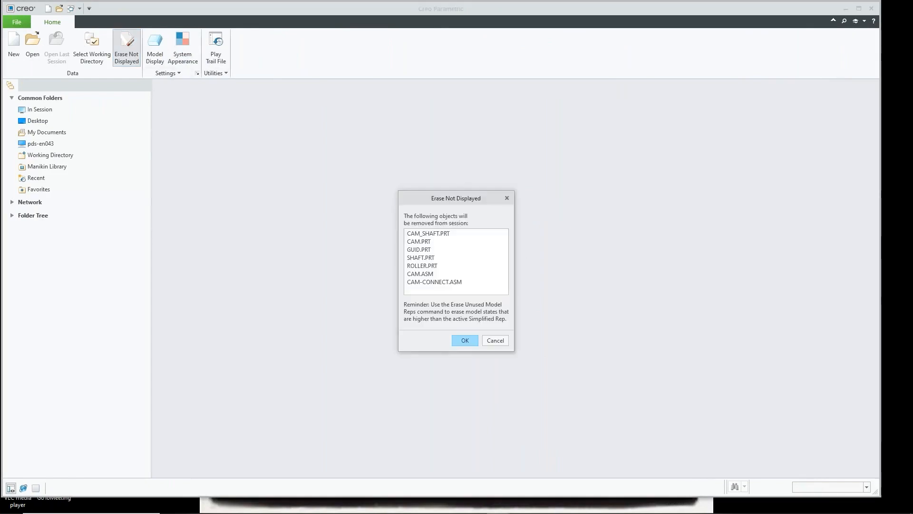
left_click(464, 340)
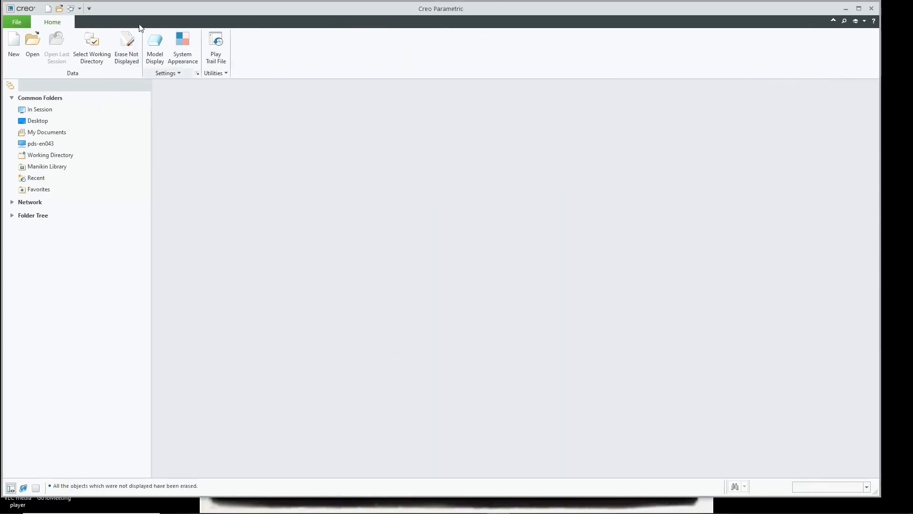
- Open the assembly 4237n13.asm from the 05-End Rod folder under Mechanism and turn the rod end to view its eye
left_click(32, 42)
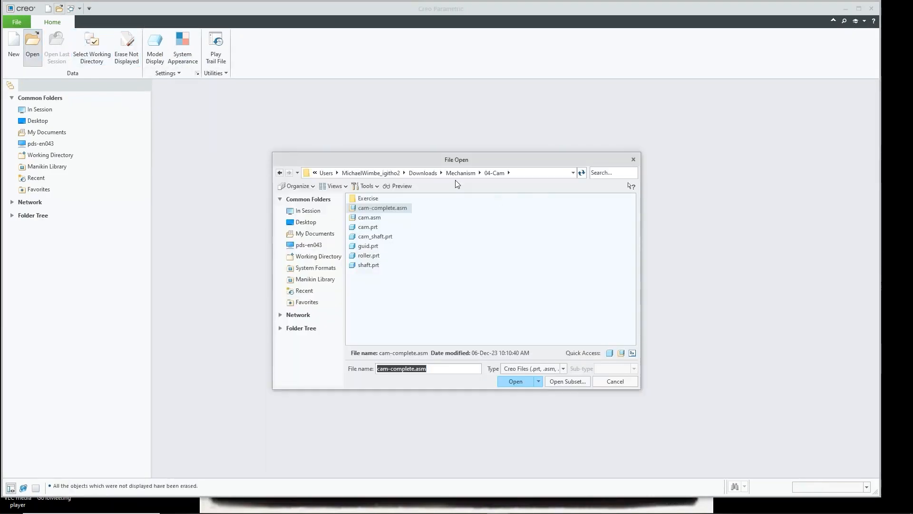
left_click(460, 172)
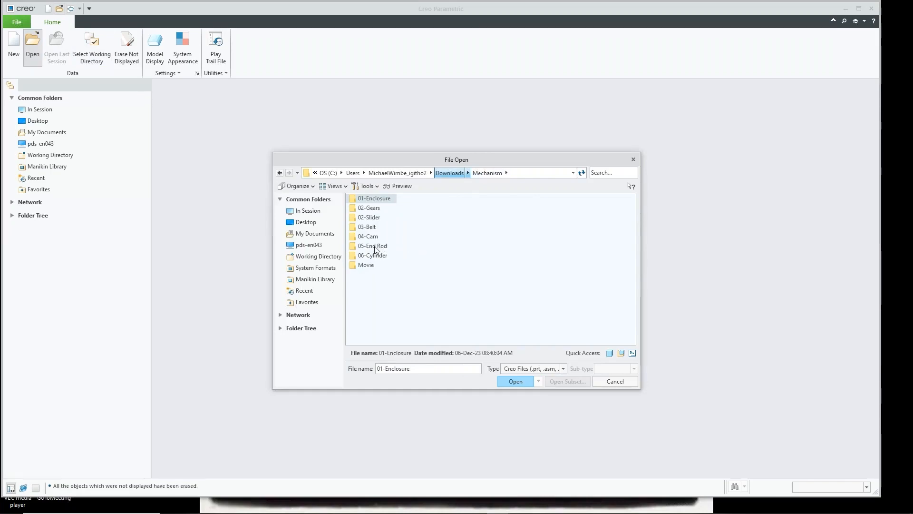
double_click(373, 246)
double_click(380, 208)
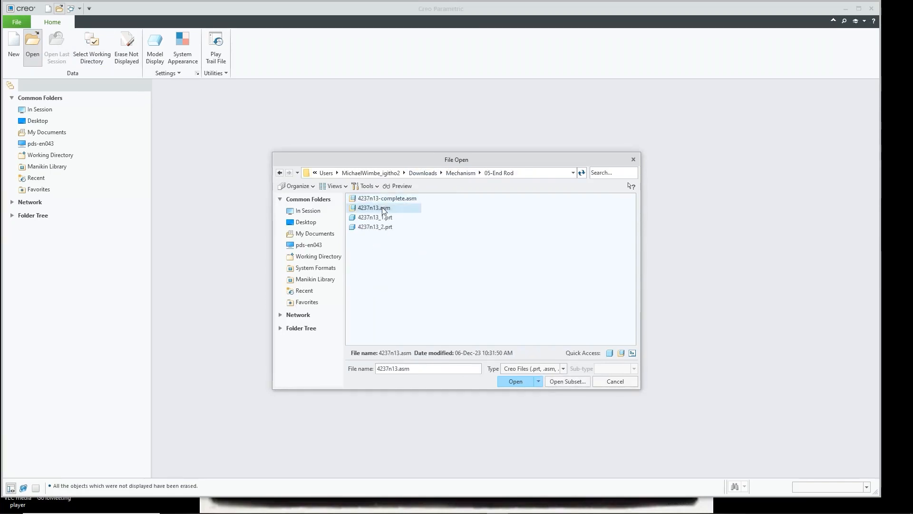
middle_click_drag(527, 249, 538, 136)
scroll(538, 136, "up", 2)
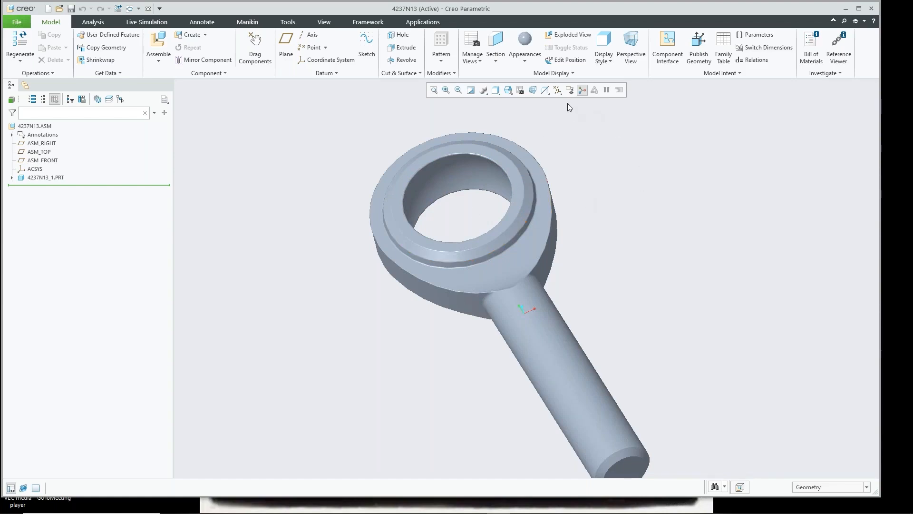
- Display the datum axes, planes and points, and view the rod end from its default orientation with the eye tilted into sight
left_click(558, 90)
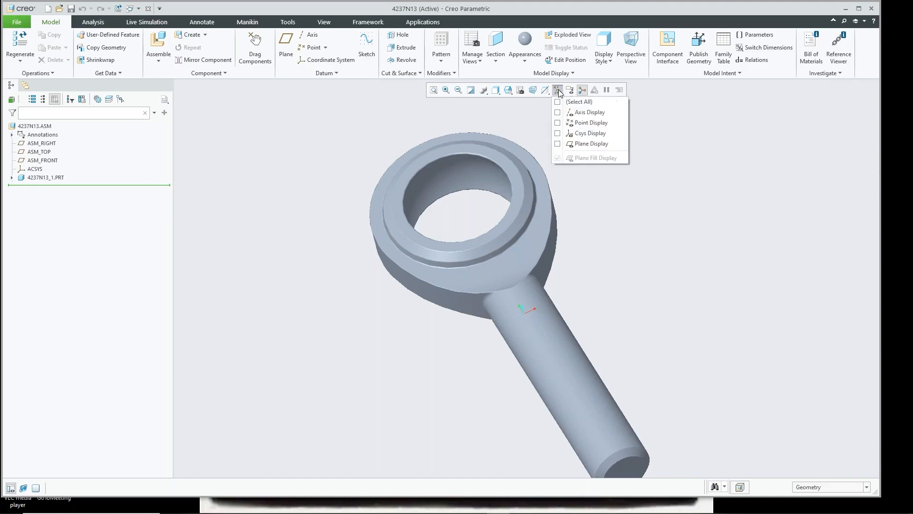
left_click(571, 113)
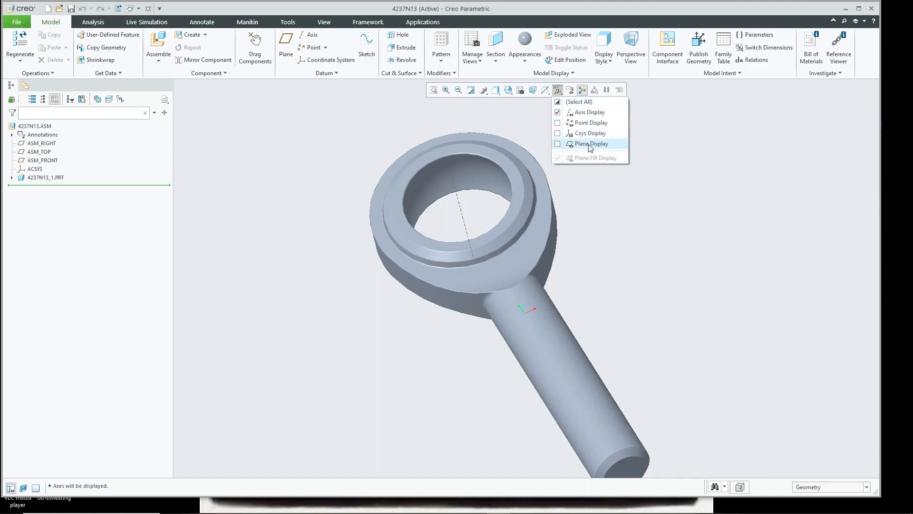
left_click(588, 143)
left_click(590, 122)
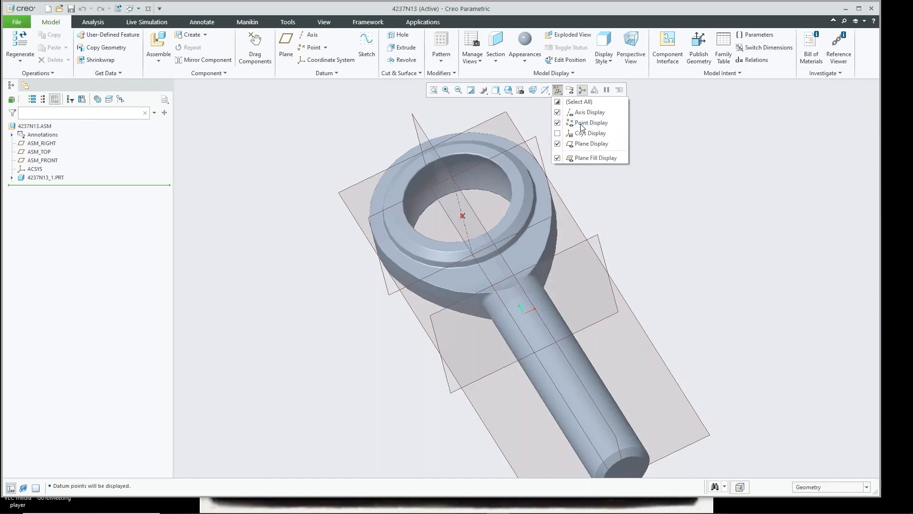
left_click(620, 225)
key("ctrl+d")
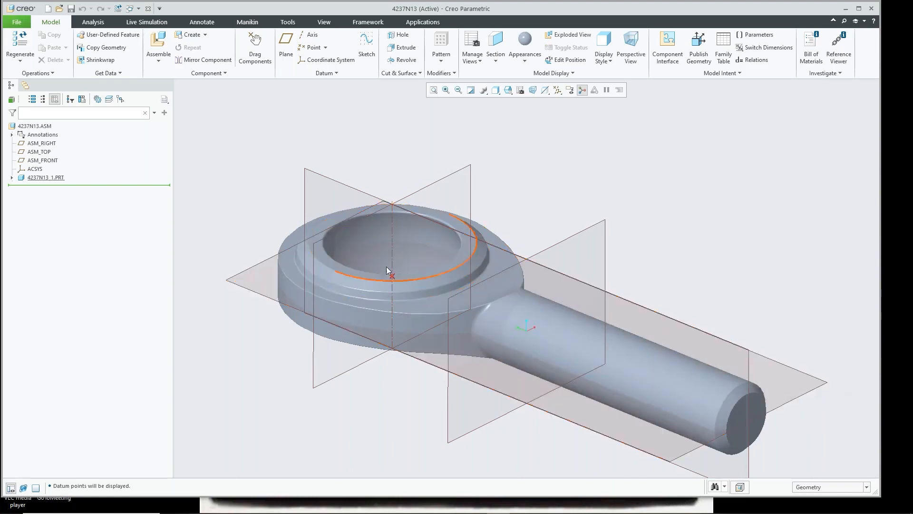
middle_click_drag(412, 230, 409, 252)
scroll(409, 252, "up", 1)
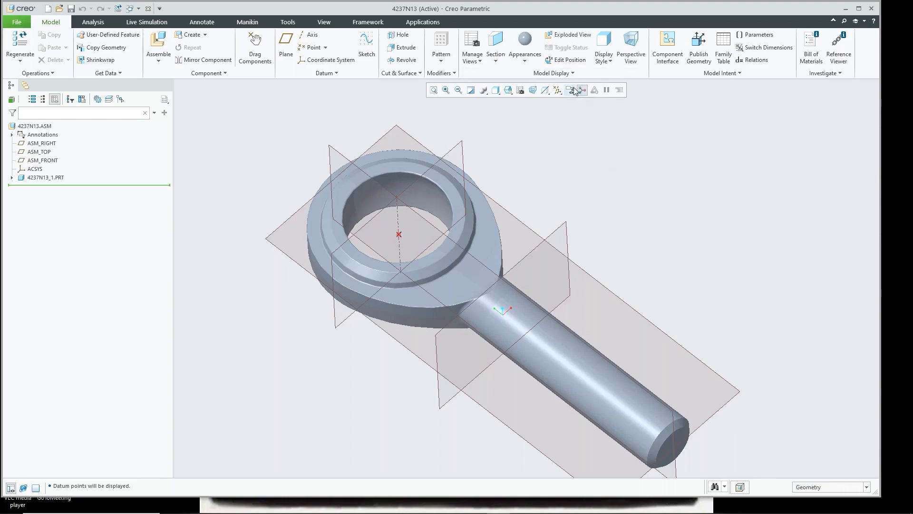
- Hide the datum axes and planes while keeping the datum points displayed
left_click(558, 90)
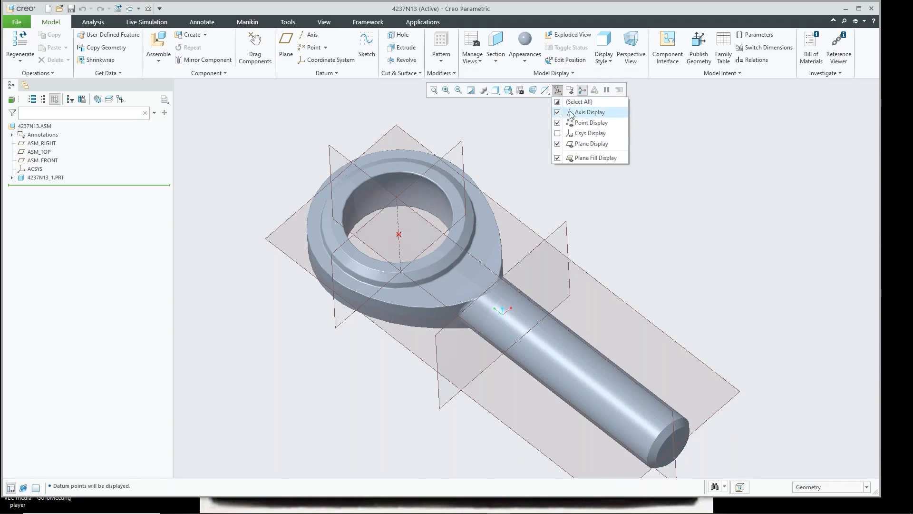
left_click(571, 113)
left_click(571, 144)
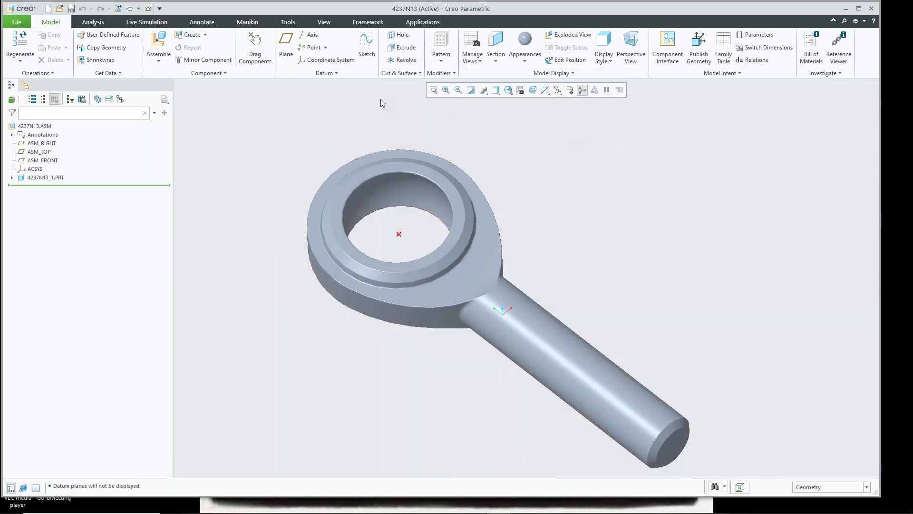
- Bring the ball part 4237n13_2.prt into the assembly and hide its 3D dragger
left_click(164, 56)
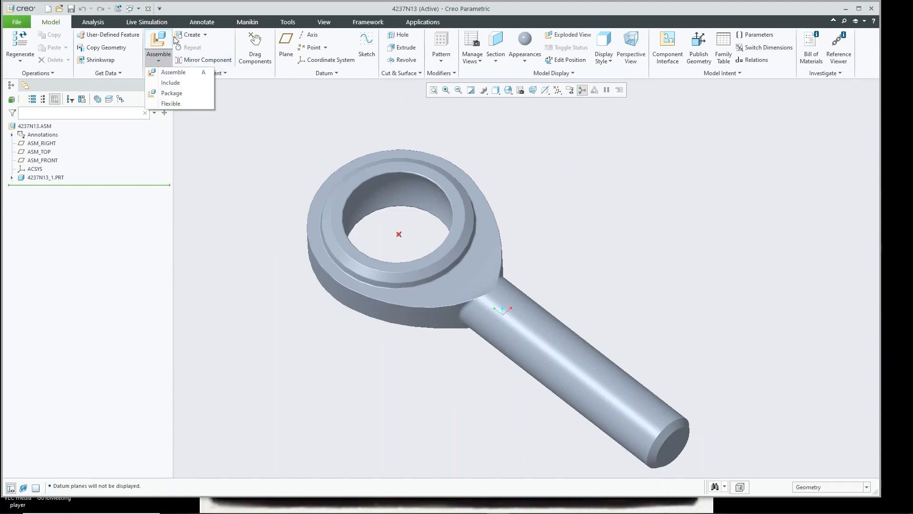
left_click(165, 40)
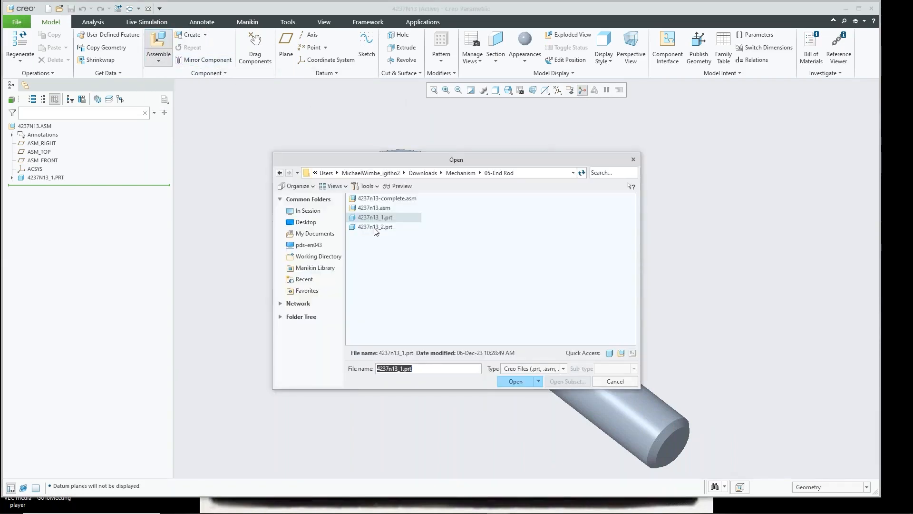
double_click(371, 227)
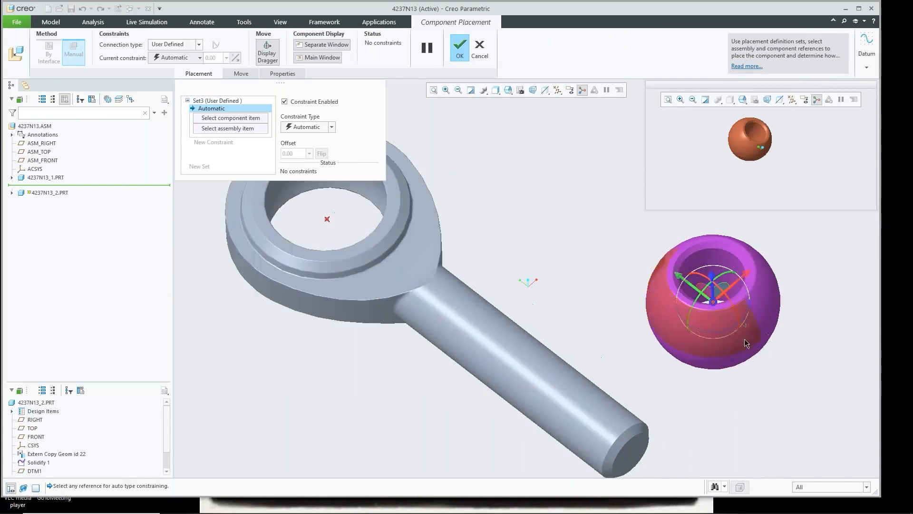
scroll(744, 338, "up", 2)
left_click(270, 51)
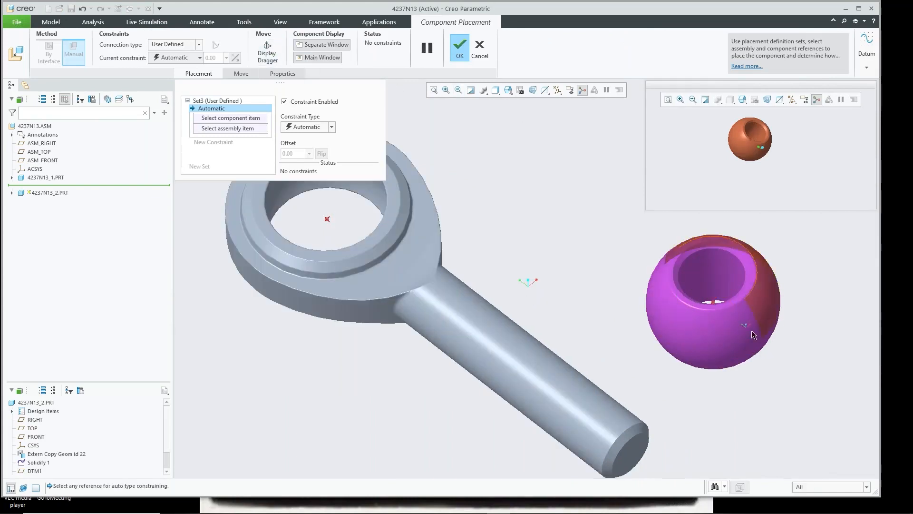
middle_click_drag(751, 330, 740, 341)
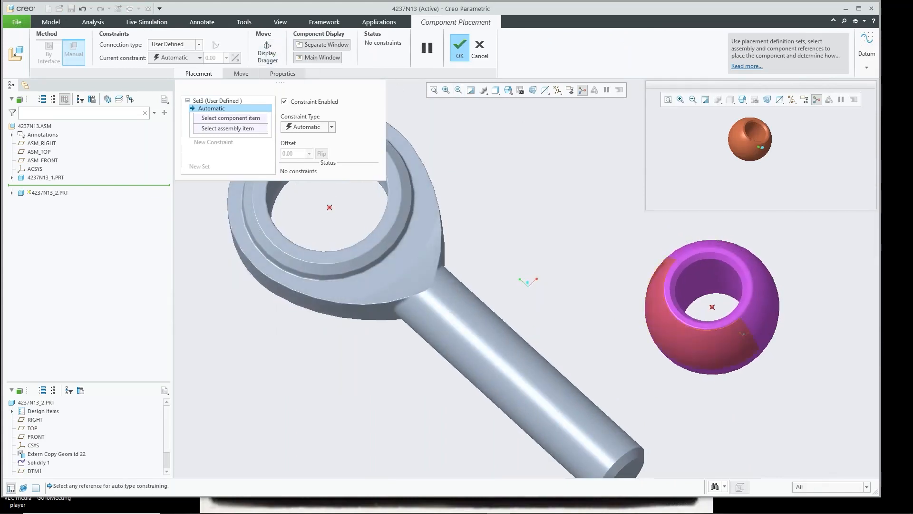
- Connect the ball to the rod end with a Ball connection, aligning the ball's centre point with the point in the eye
left_click(198, 45)
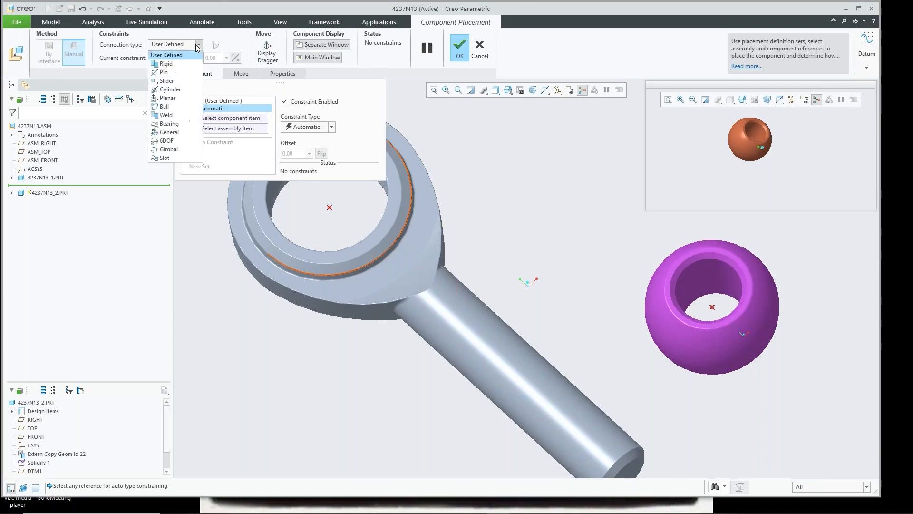
left_click(166, 107)
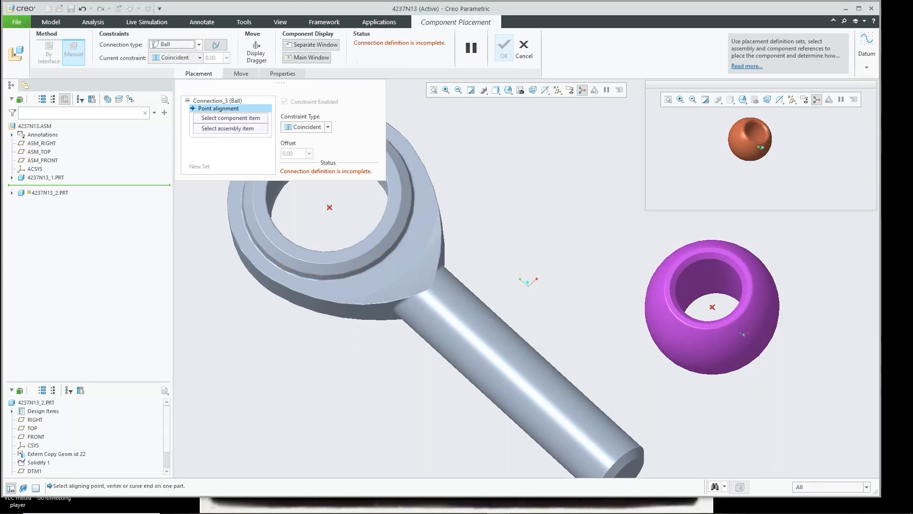
left_click(712, 307)
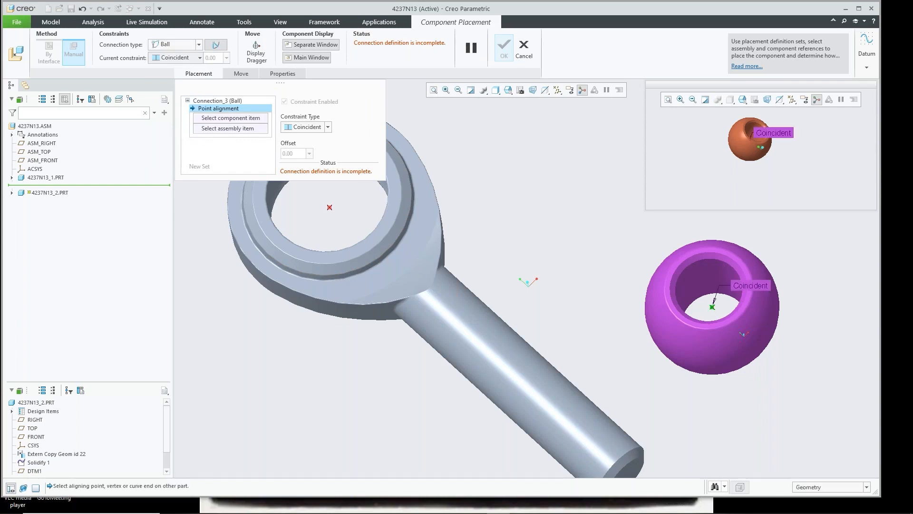
left_click(330, 208)
scroll(570, 252, "down", 3)
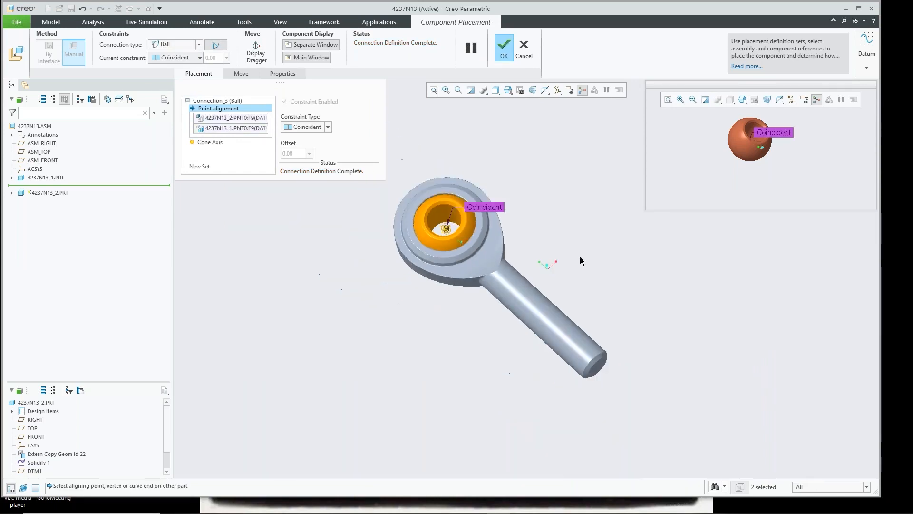
- Rotate the ball inside the eye in several directions to test the freedom of the Ball connection
scroll(475, 195, "up", 4)
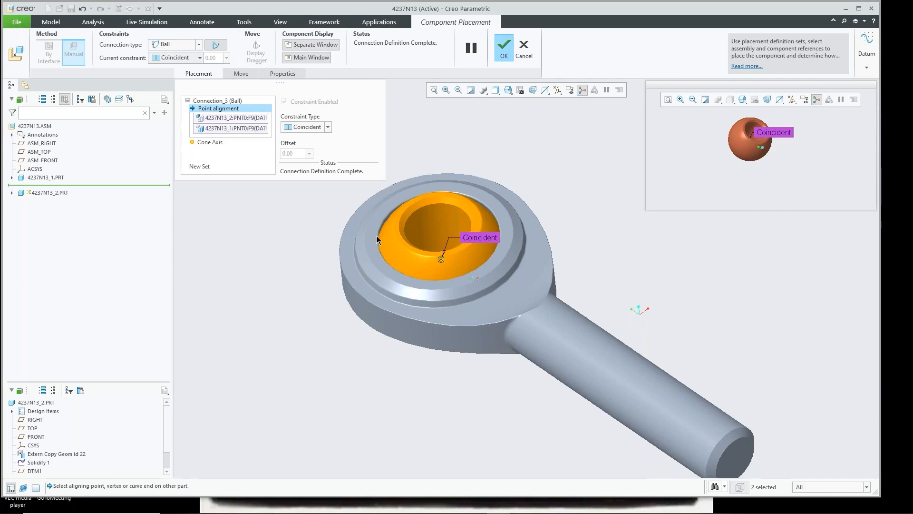
middle_click_drag(571, 182, 533, 127, "ctrl+alt")
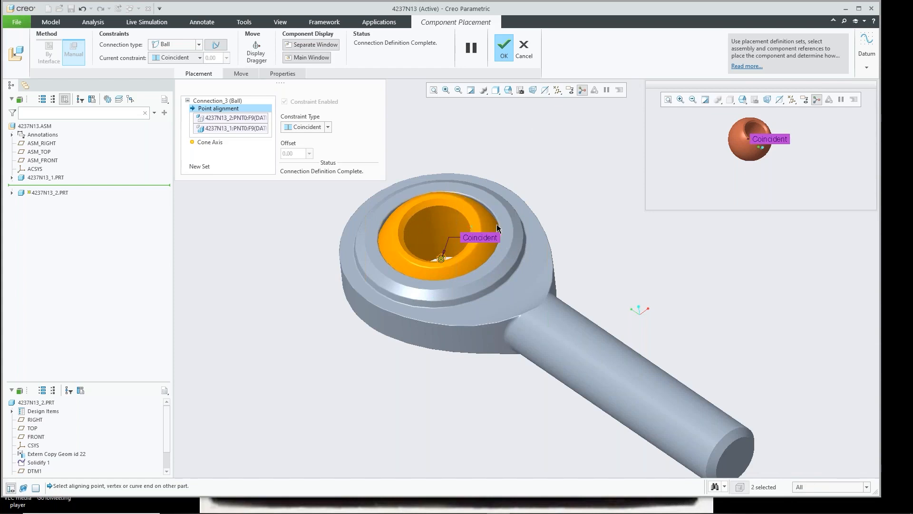
mouse_move(544, 195)
middle_mouse_down("ctrl+alt")
mouse_move(542, 177)
mouse_move(571, 152)
mouse_move(547, 169)
mouse_move(534, 165)
mouse_move(566, 149)
mouse_move(567, 167)
middle_mouse_up("ctrl+alt")
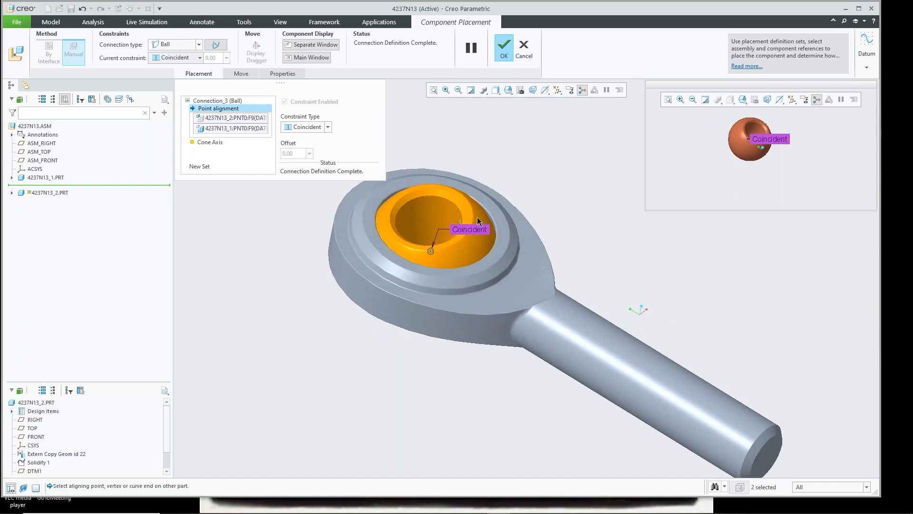
middle_click_drag(469, 221, 463, 147, "ctrl+alt")
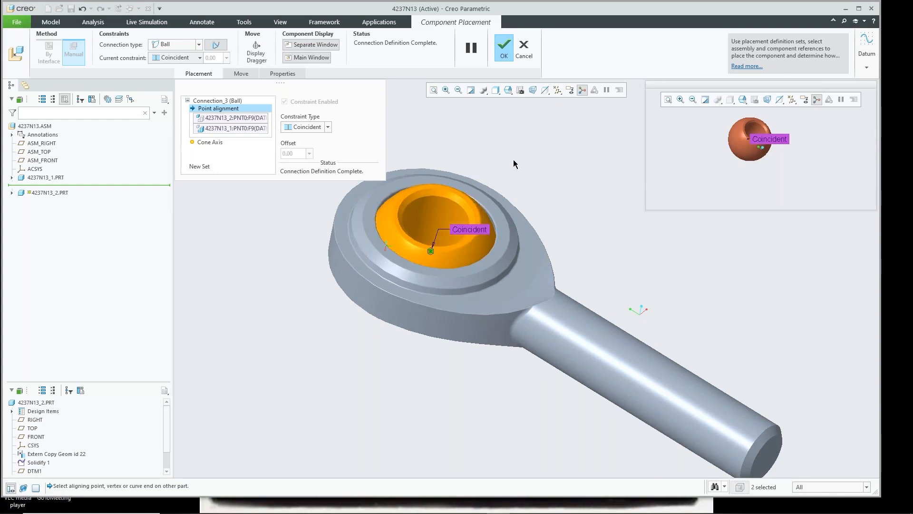
- Display axes instead of points and define the Cone Axis zero references with the eye's axis and the ball's axis
left_click(211, 143)
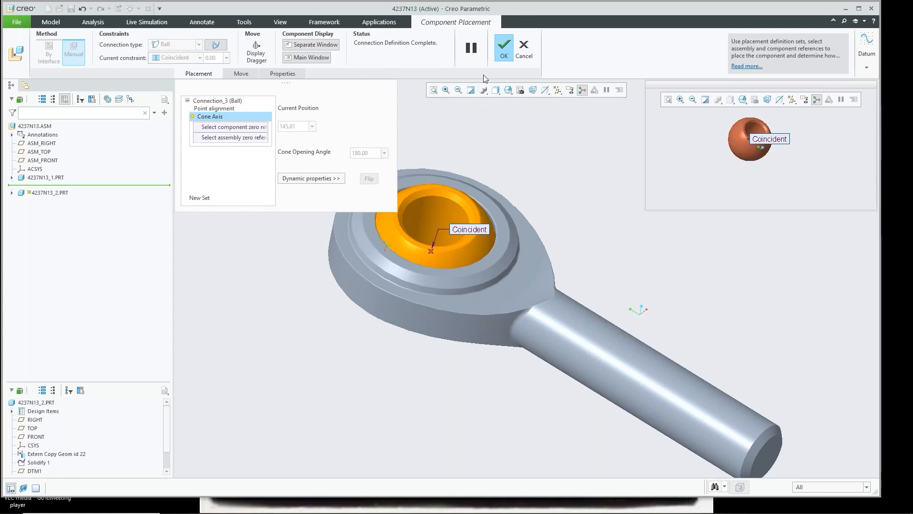
left_click(557, 90)
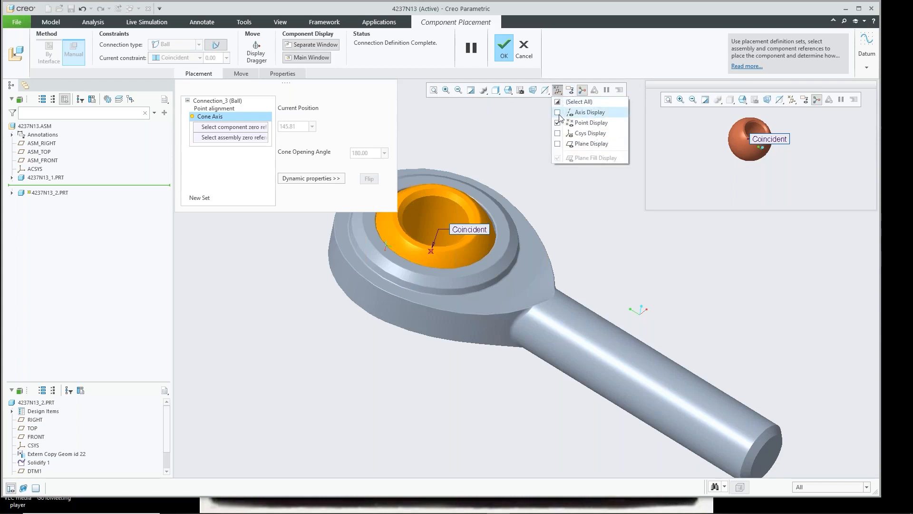
left_click(559, 112)
left_click(558, 123)
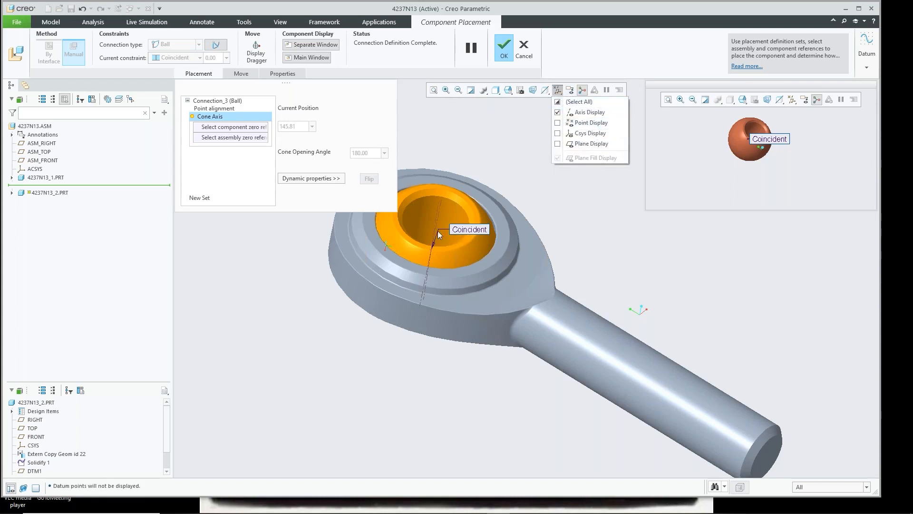
scroll(444, 209, "up", 4)
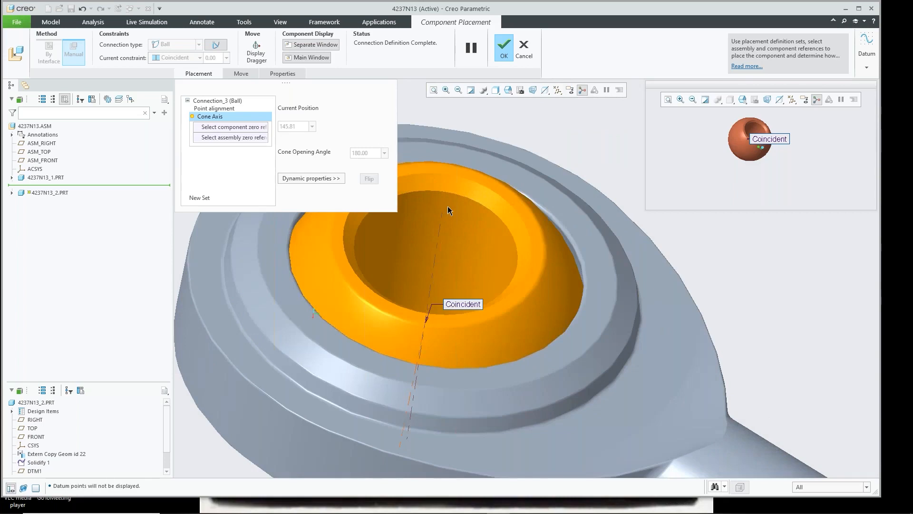
left_click(447, 207)
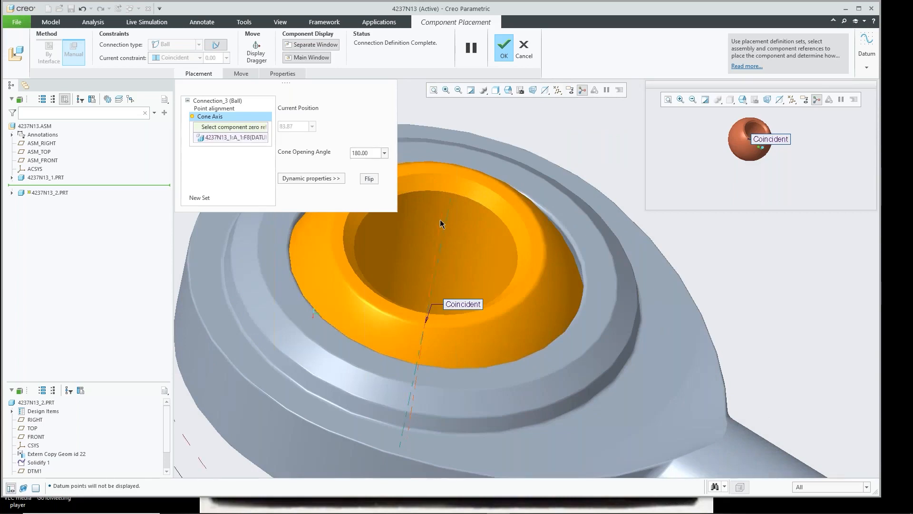
left_click(441, 218)
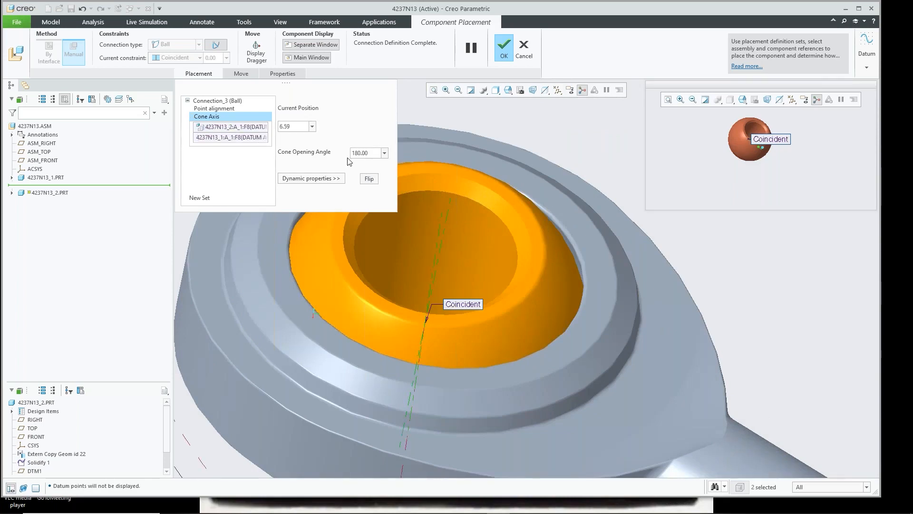
- Set the Cone Axis current position to 0 and tilt the ball in the eye to try its motion
left_click(301, 127)
key("BackSpace")
key("BackSpace")
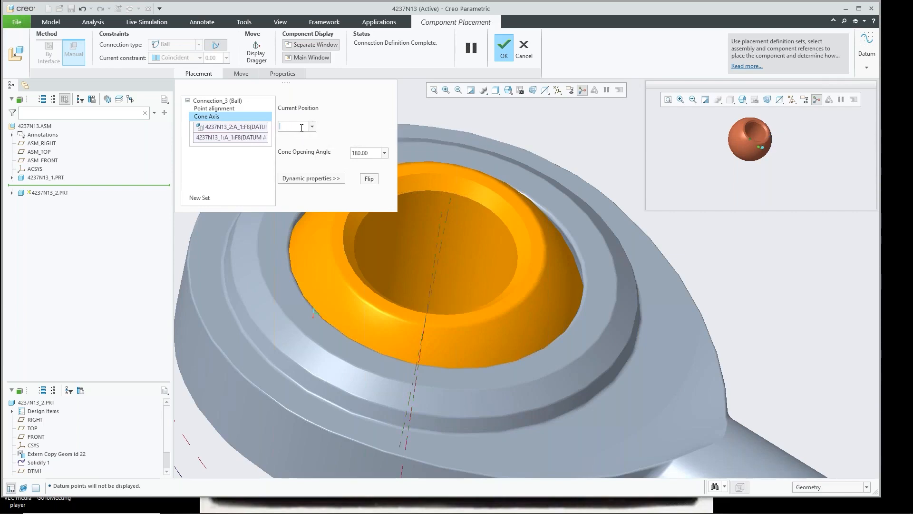
type("0")
key("Return")
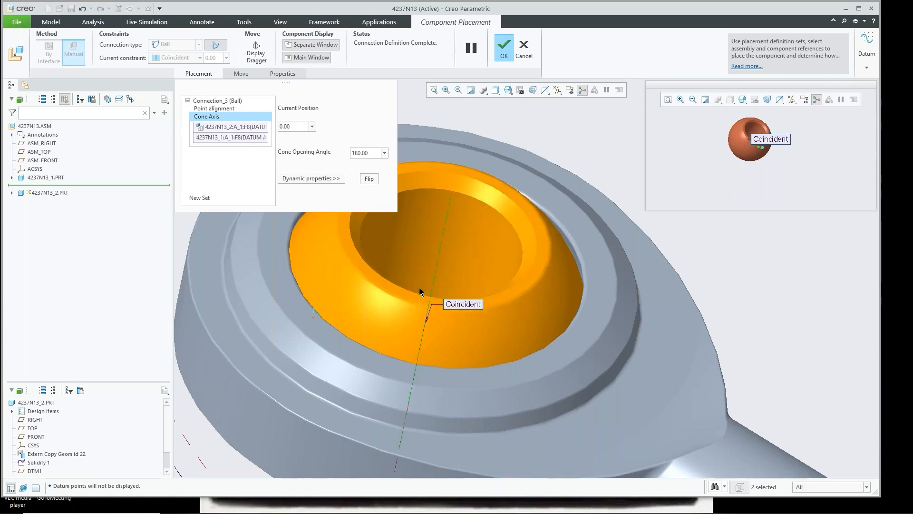
left_click_drag(476, 293, 451, 240, "ctrl+alt")
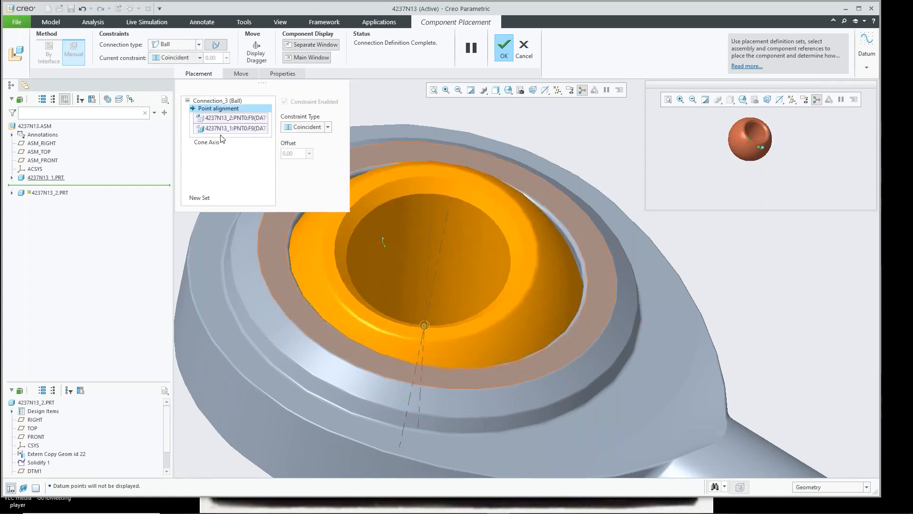
- Set the cone opening angle of the Ball connection's Cone Axis to 27
left_click(221, 136)
double_click(372, 160)
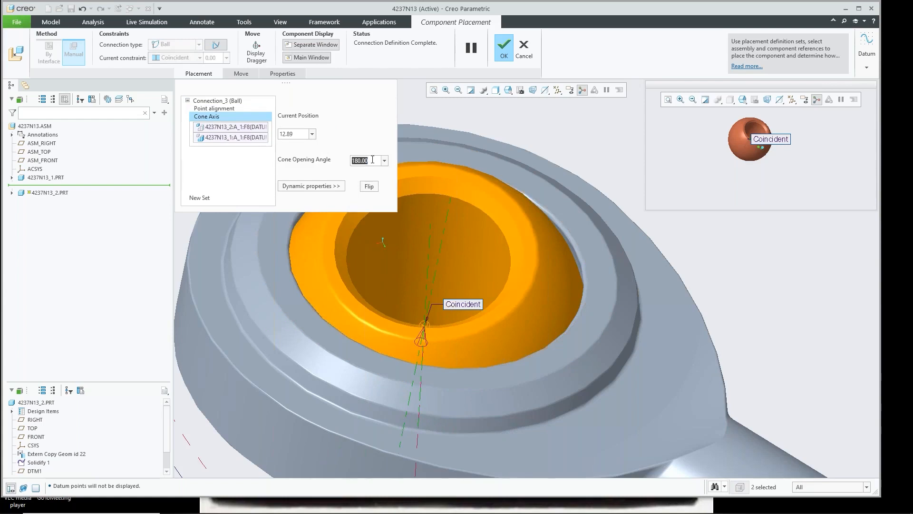
type("27")
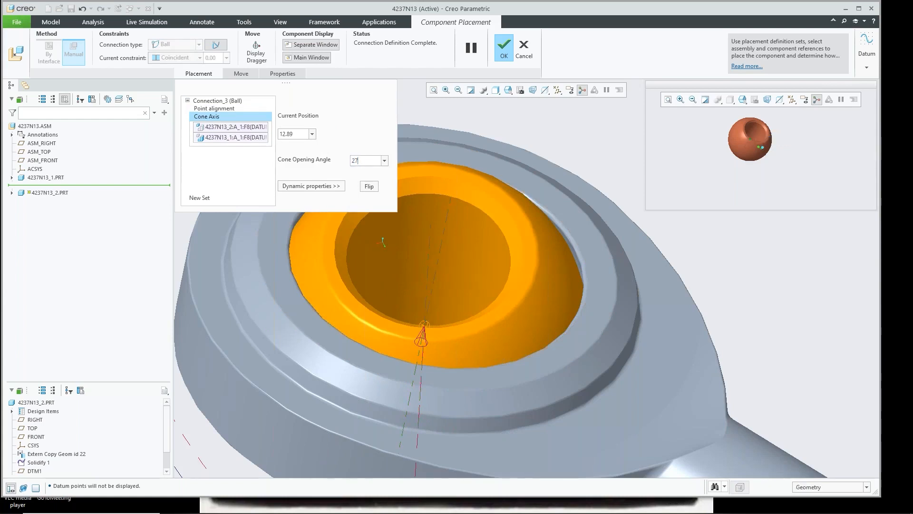
key("Return")
- Flip the cone to the other side of the eye, tilt the ball within it, and return to the Cone Axis settings
scroll(509, 270, "down", 3)
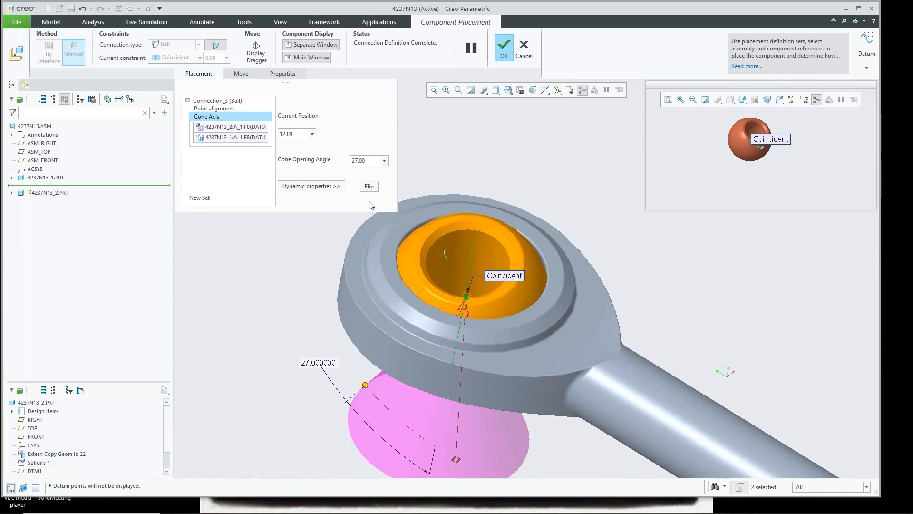
left_click(370, 187)
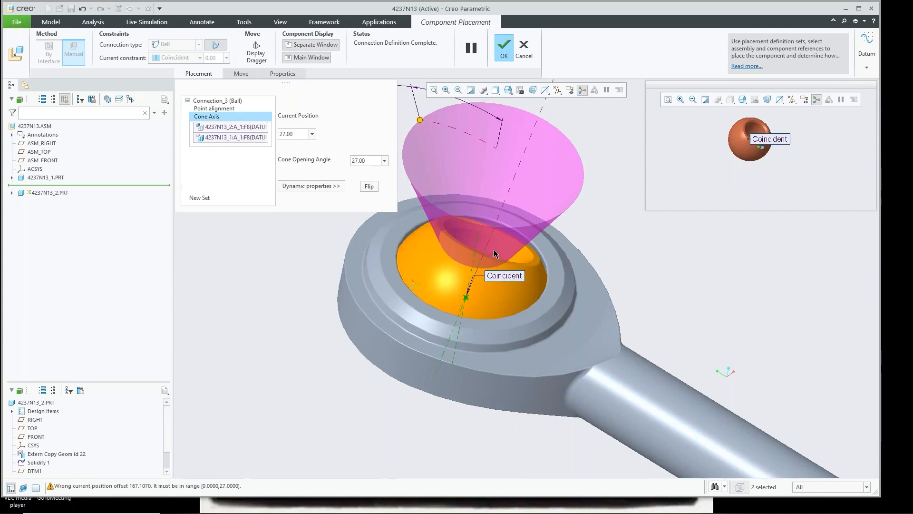
left_click_drag(493, 249, 486, 269, "ctrl+alt")
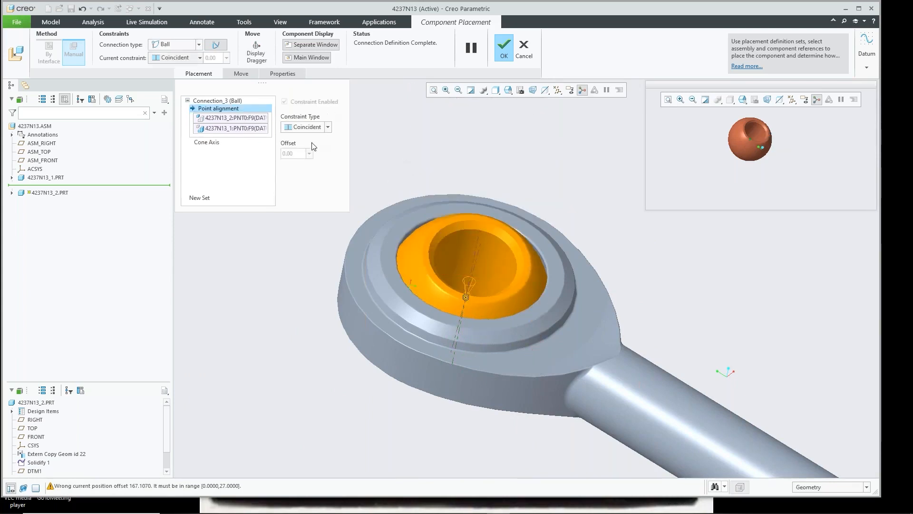
left_click(217, 143)
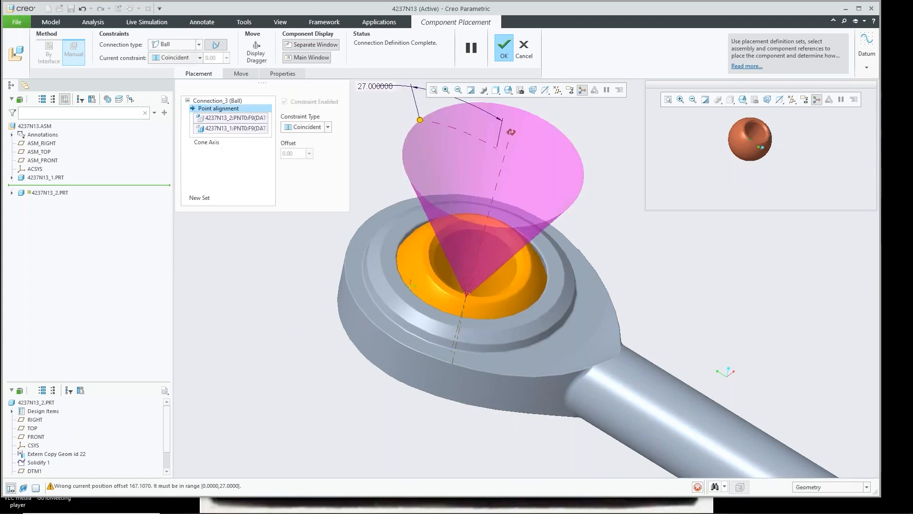
- Accept the ball's placement, test its tilt in the rod end's eye with Drag Components, and end the drag
left_click(505, 47)
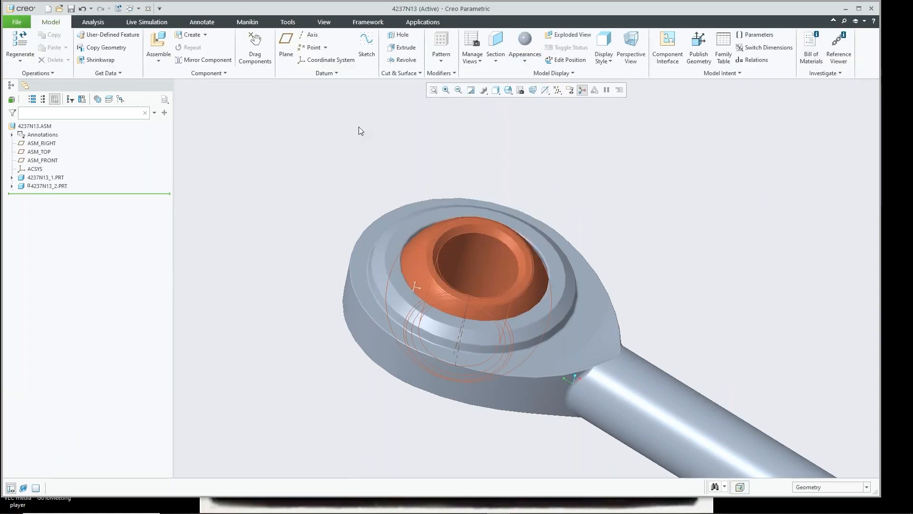
left_click(258, 48)
left_click(467, 232)
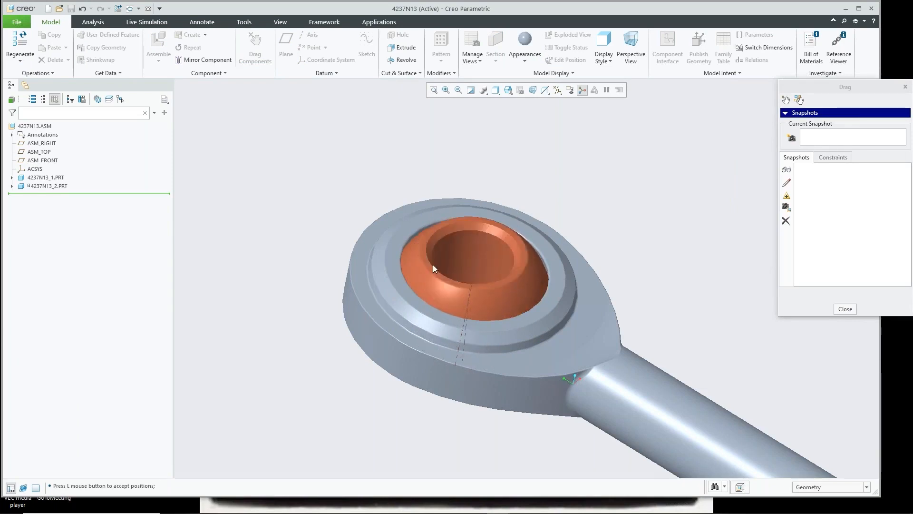
left_click(420, 267)
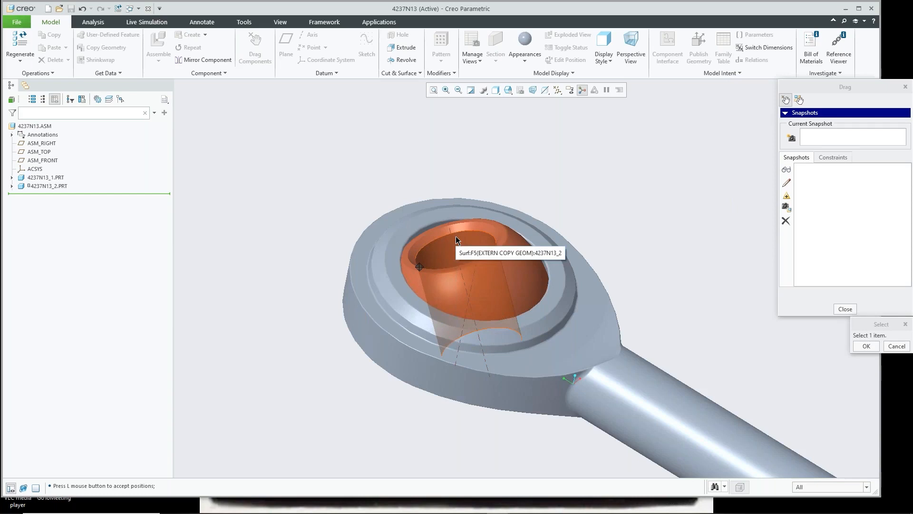
left_click(845, 309)
scroll(599, 219, "up", 5)
scroll(632, 247, "down", 2)
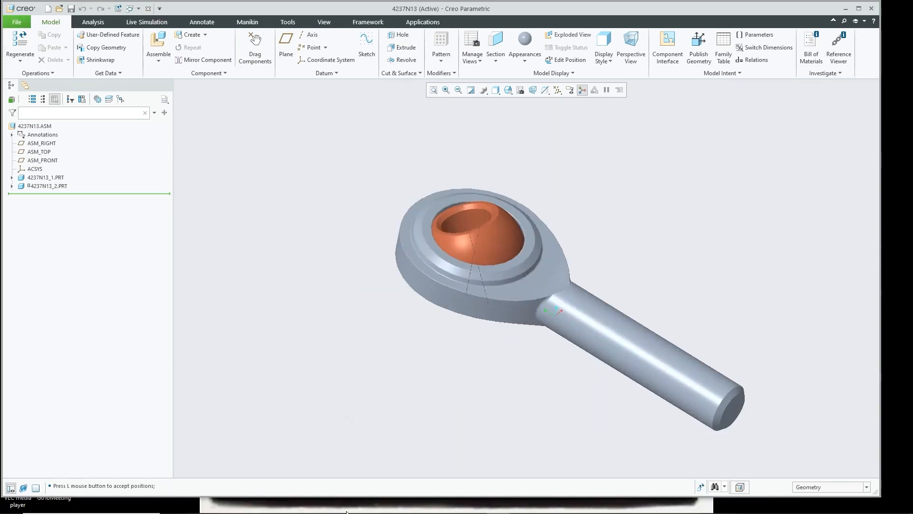
- Switch to the PowerPoint presentation, start the slide show from the Demo slide, and advance to the Questions slide
mouse_move(347, 512)
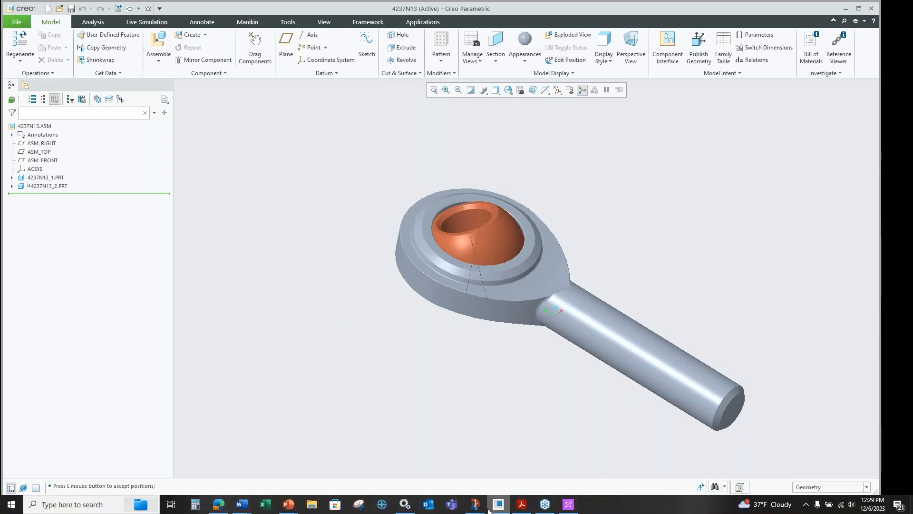
left_click(287, 504)
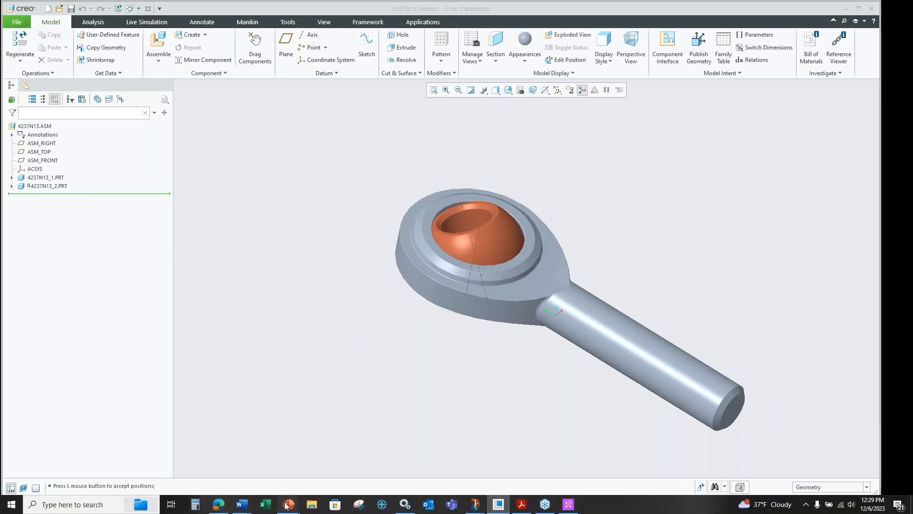
left_click(241, 471)
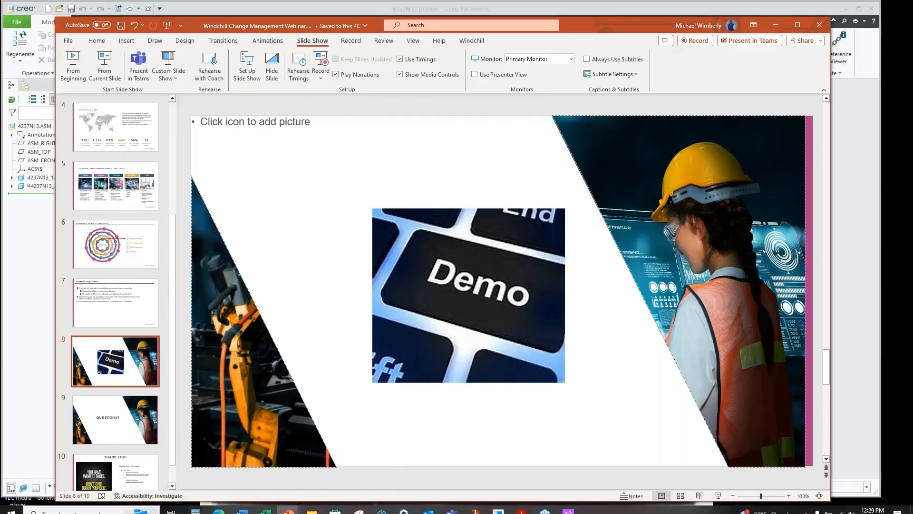
left_click(718, 496)
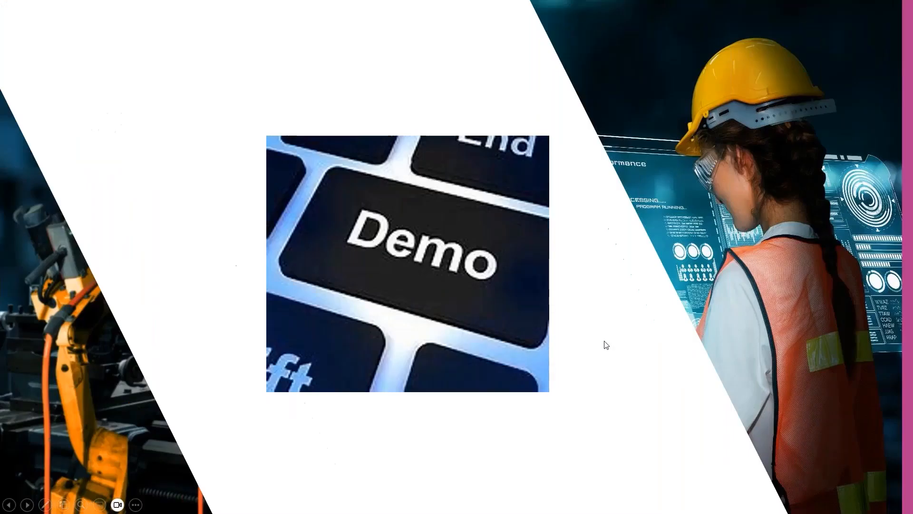
left_click(605, 342)
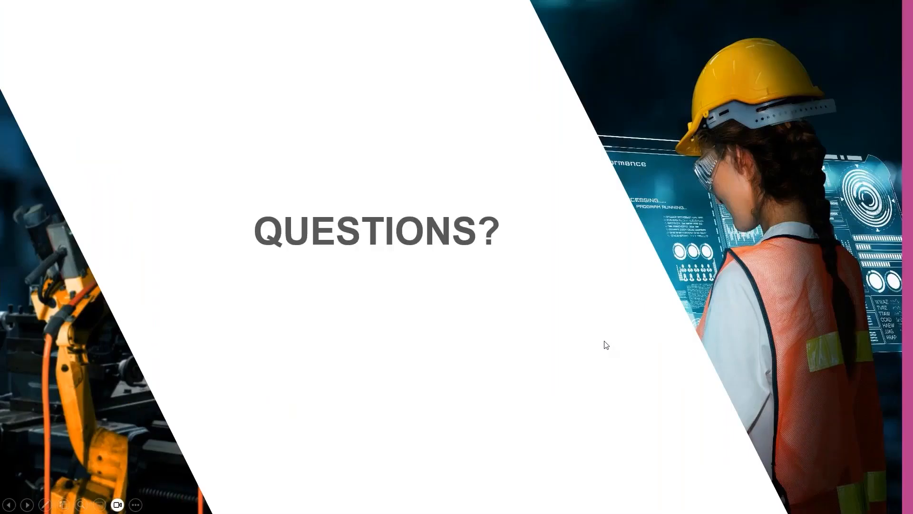
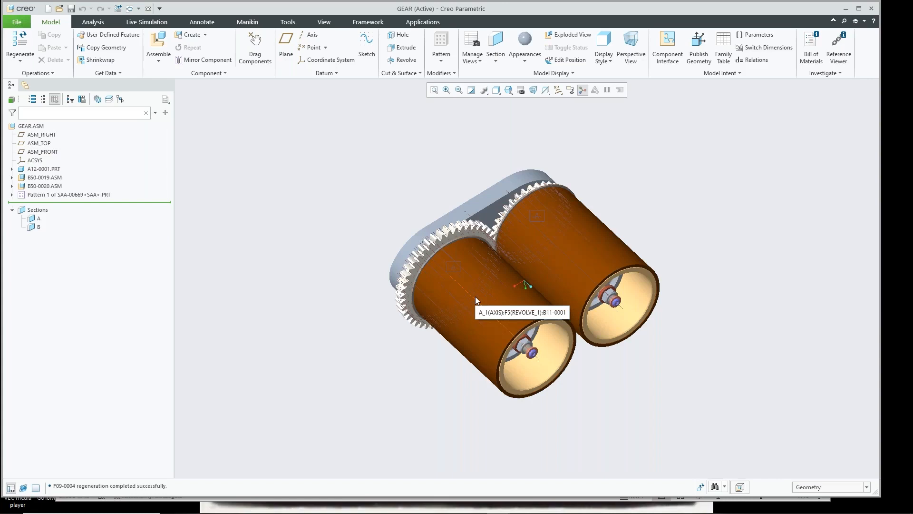
middle_click_drag(573, 261, 490, 238)
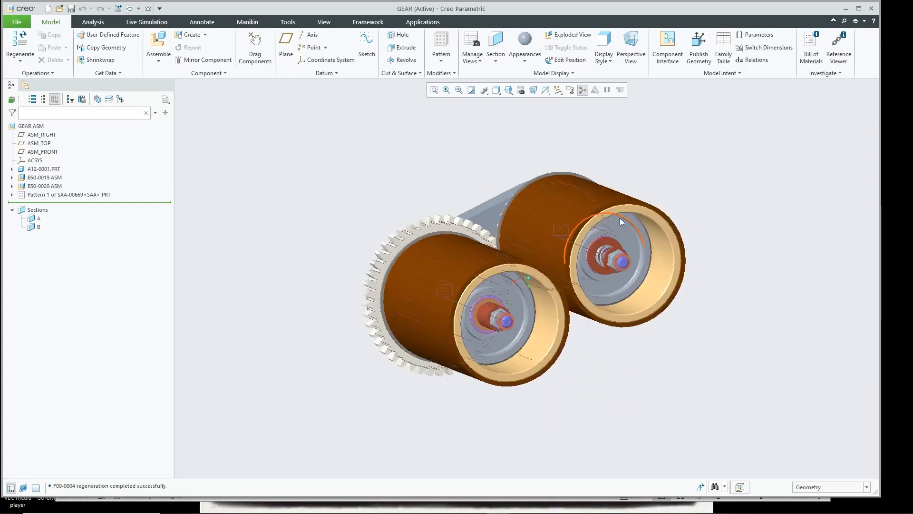
middle_click_drag(623, 222, 627, 259)
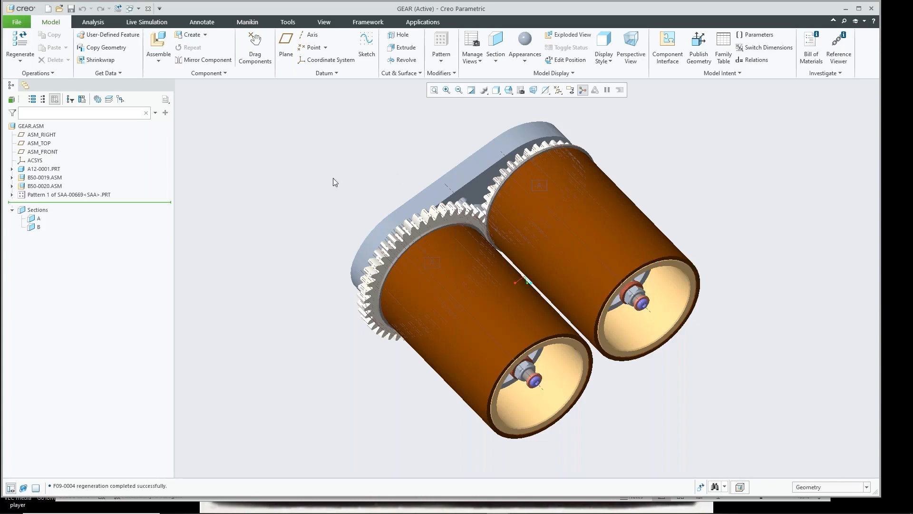
left_click(139, 9)
left_click(210, 164)
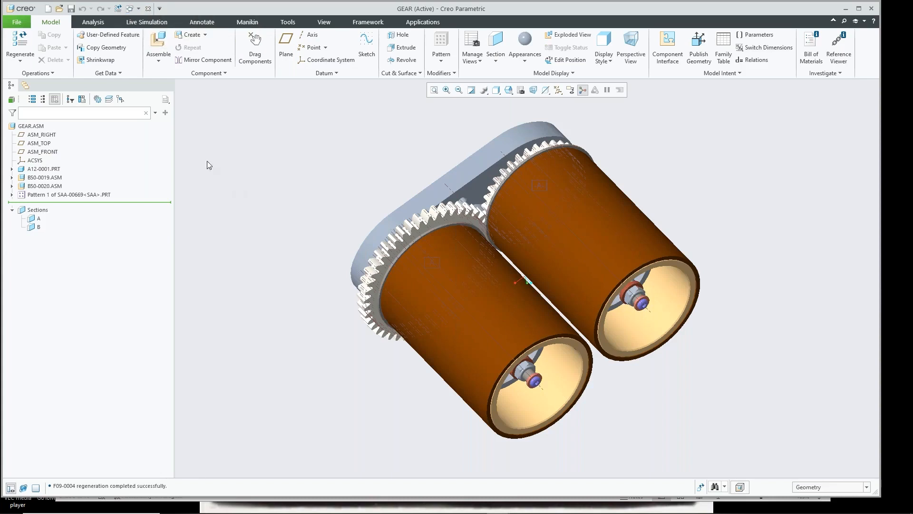
- Open the cam.asm assembly from the 04-Cam folder under Mechanism
left_click(59, 9)
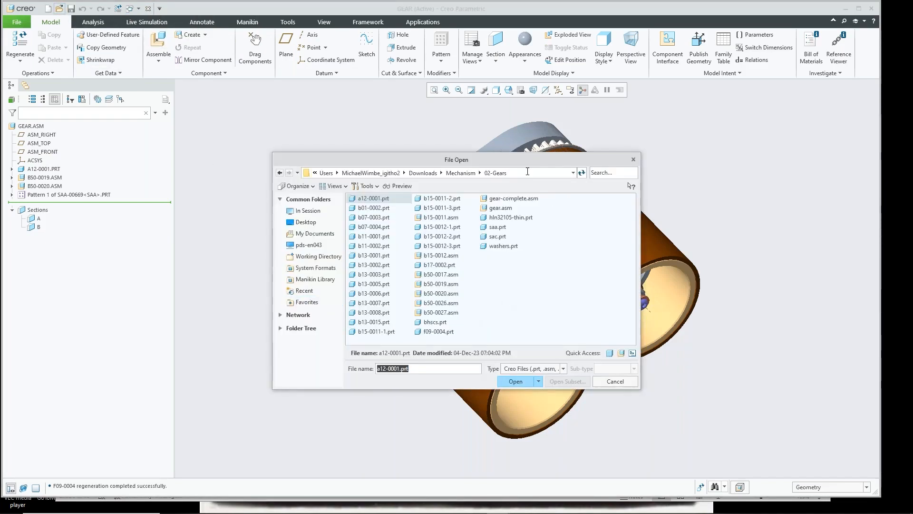
left_click(463, 174)
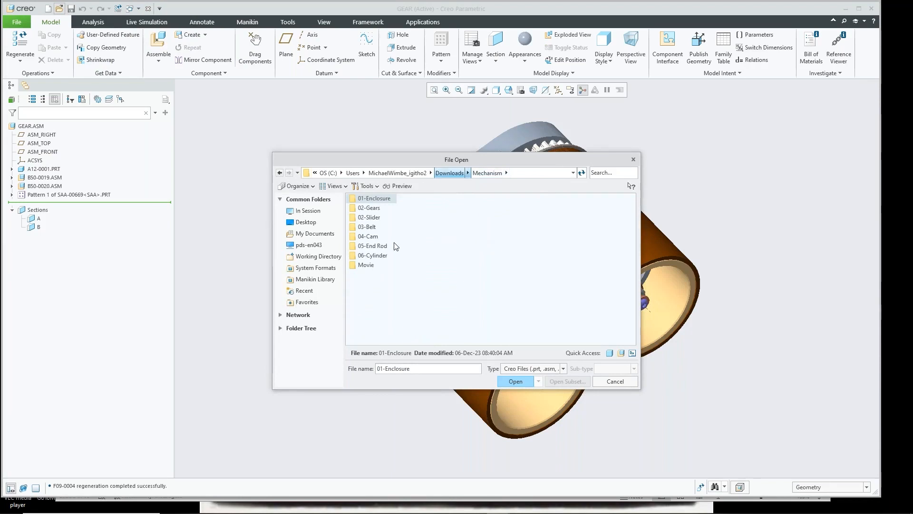
double_click(370, 236)
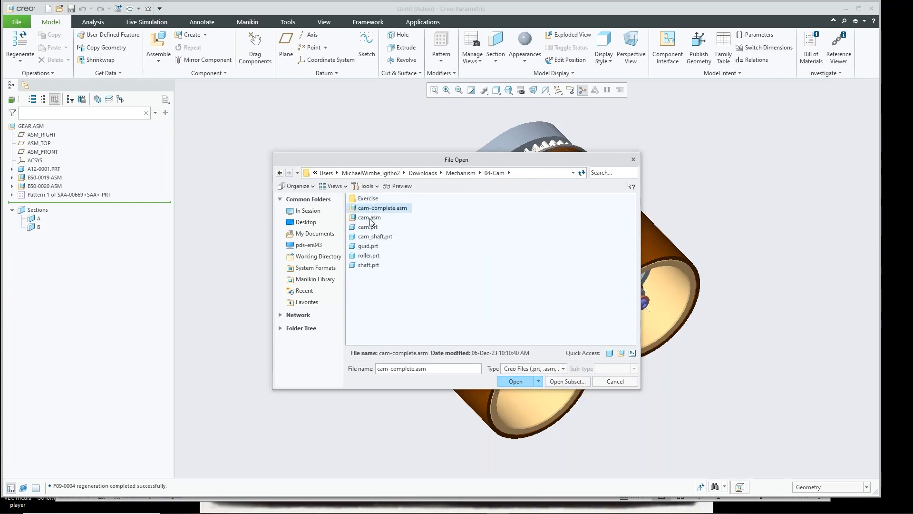
double_click(370, 218)
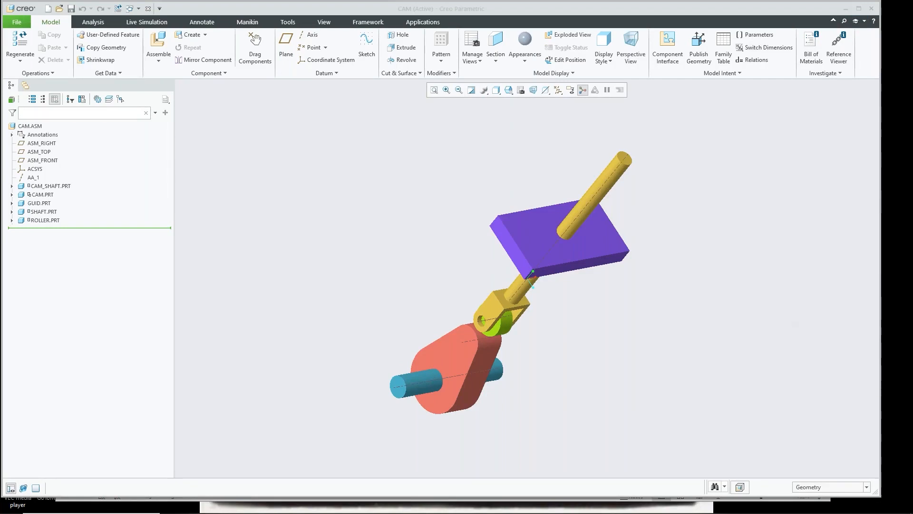
- Examine the cam and follower assembly from several sides and select the roller in the shaft's fork
mouse_move(648, 338)
middle_mouse_down()
mouse_move(683, 295)
mouse_move(699, 338)
mouse_move(685, 342)
middle_mouse_up()
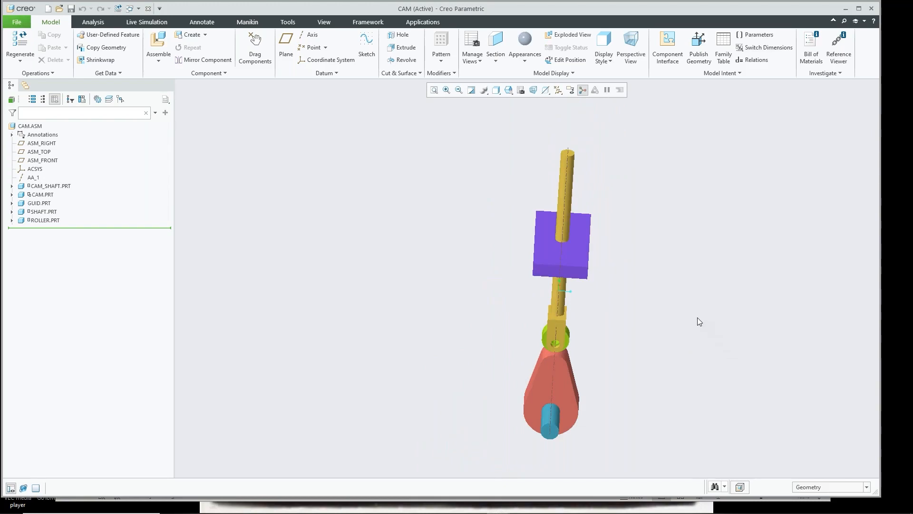
middle_click_drag(678, 294, 611, 271)
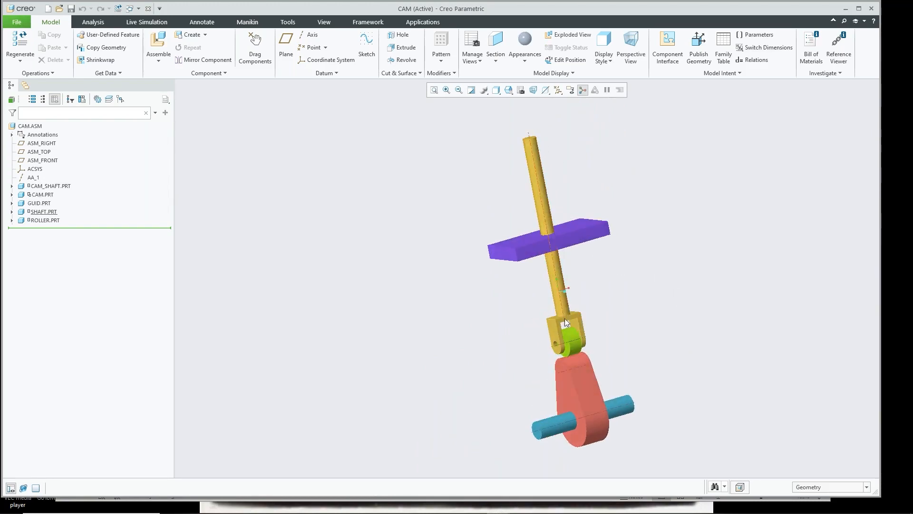
left_click(572, 335)
left_click(573, 335)
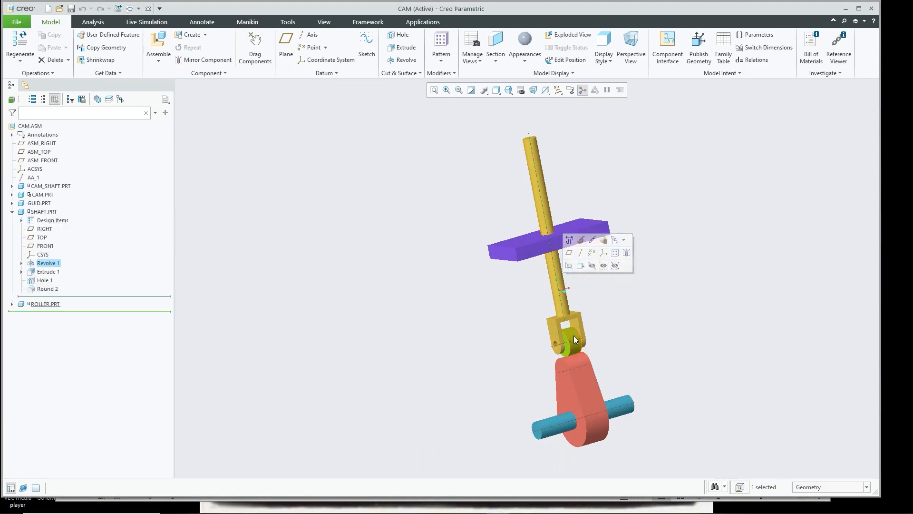
left_click(573, 336)
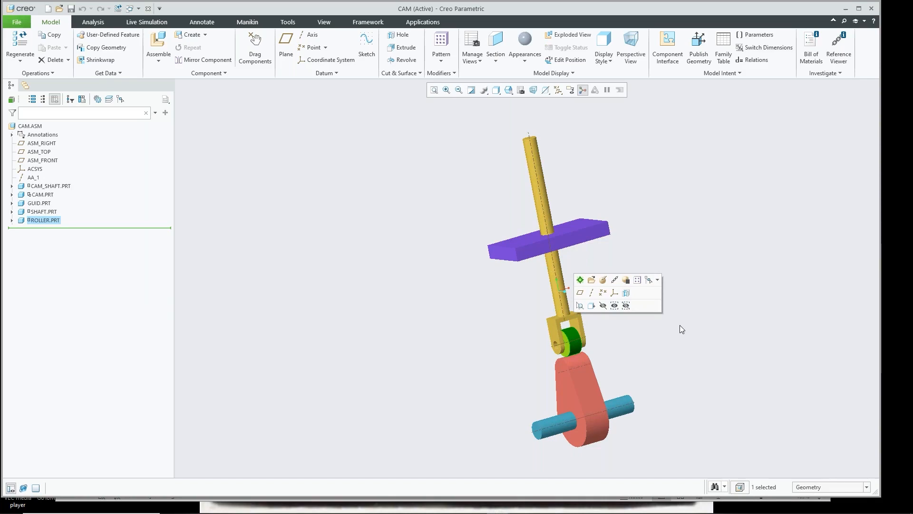
middle_click_drag(623, 351, 660, 349)
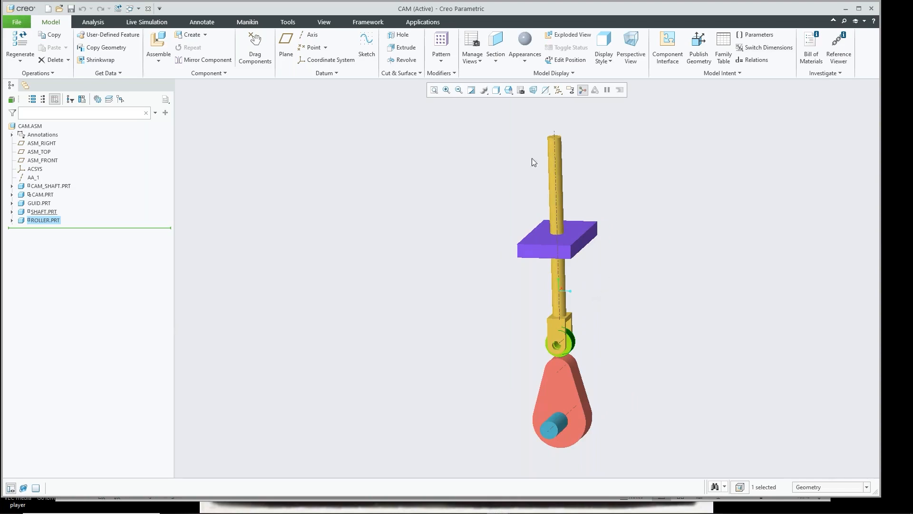
- Try the cam mechanism's motion with Drag Components by grabbing the shaft and turning the cam slightly, and end the drag
left_click(255, 46)
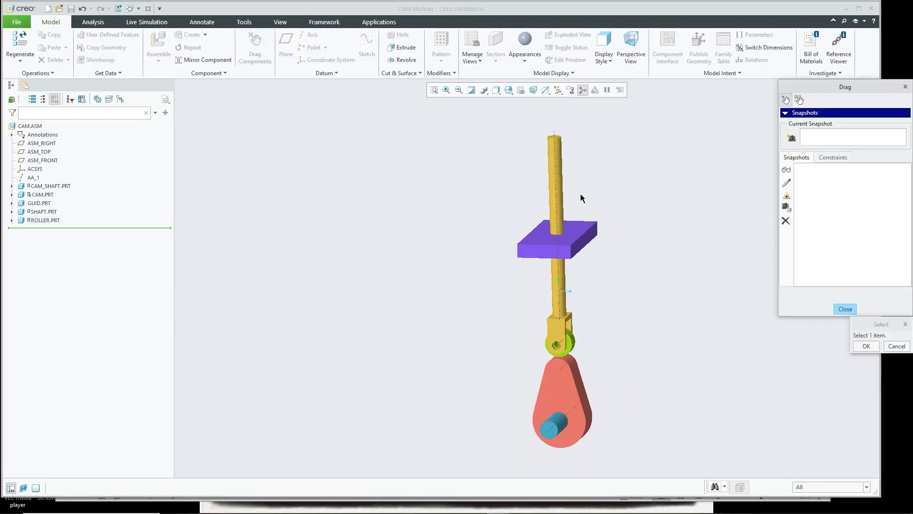
left_click(557, 187)
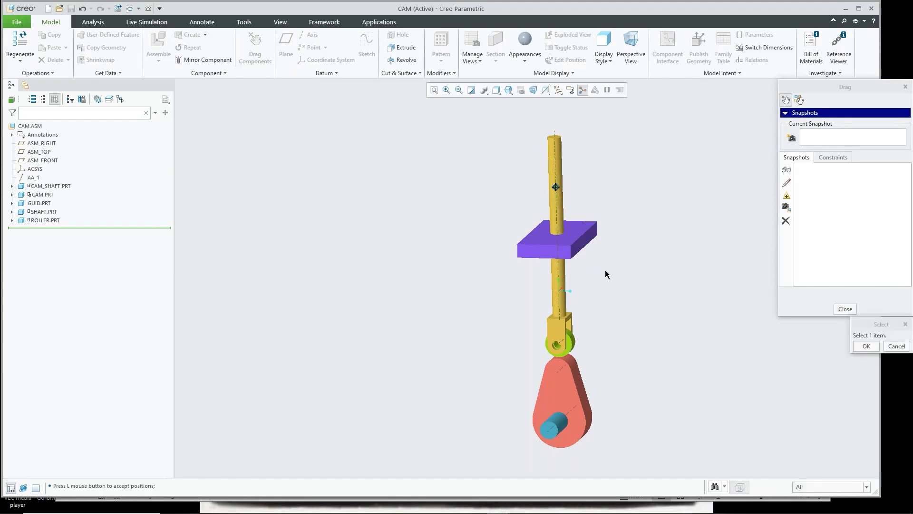
left_click(573, 377)
left_click(576, 393)
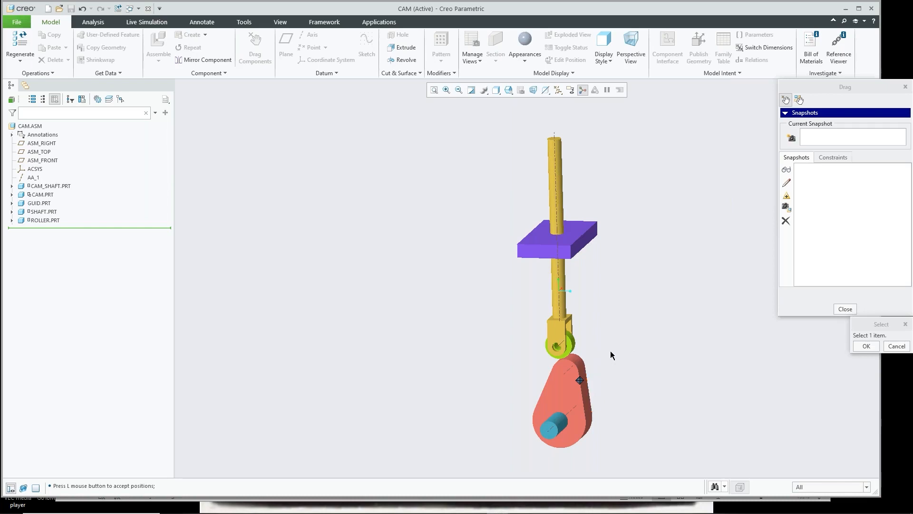
left_click(845, 309)
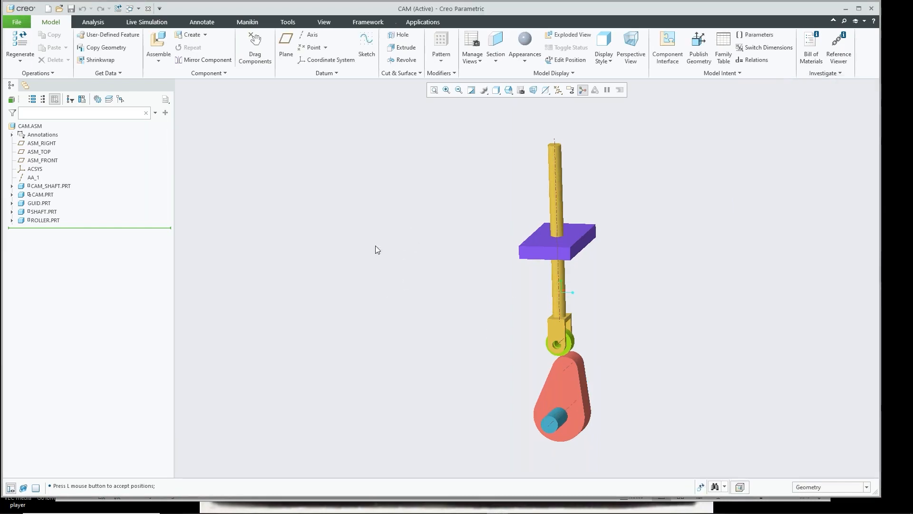
left_click(160, 43)
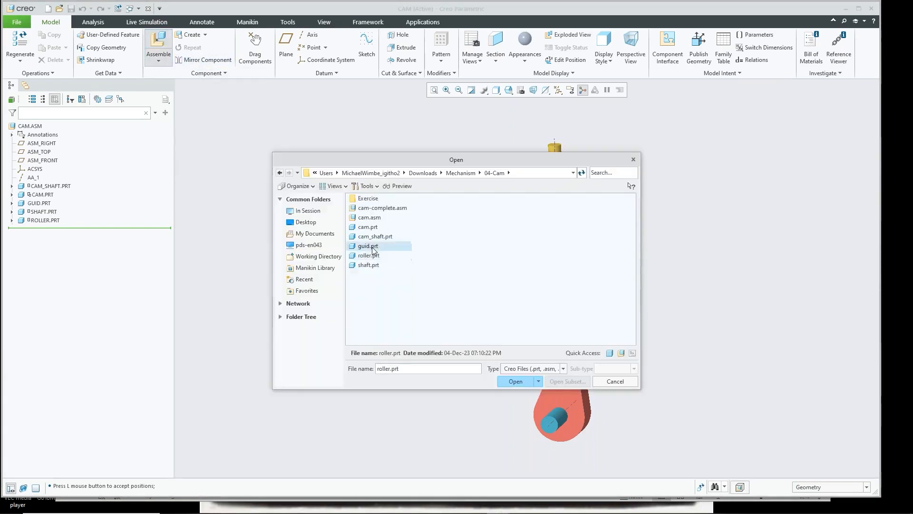
double_click(373, 246)
left_click(199, 44)
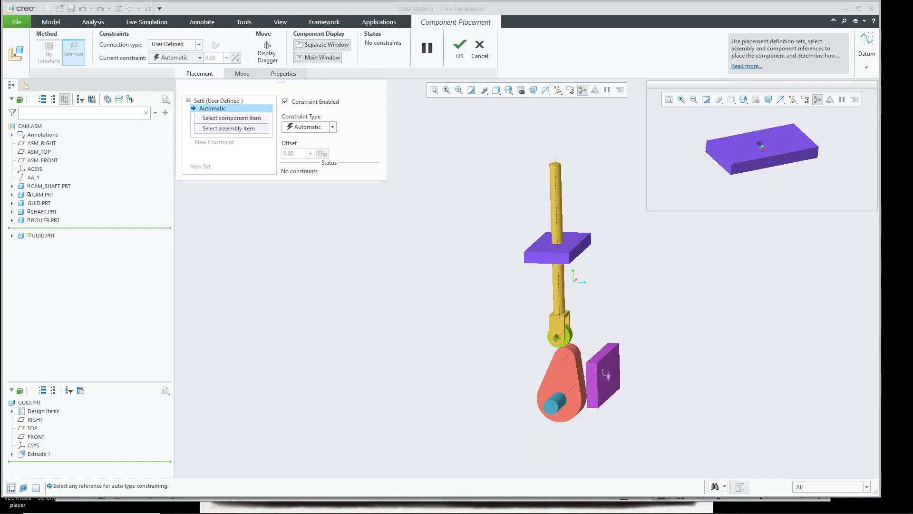
left_click(507, 182)
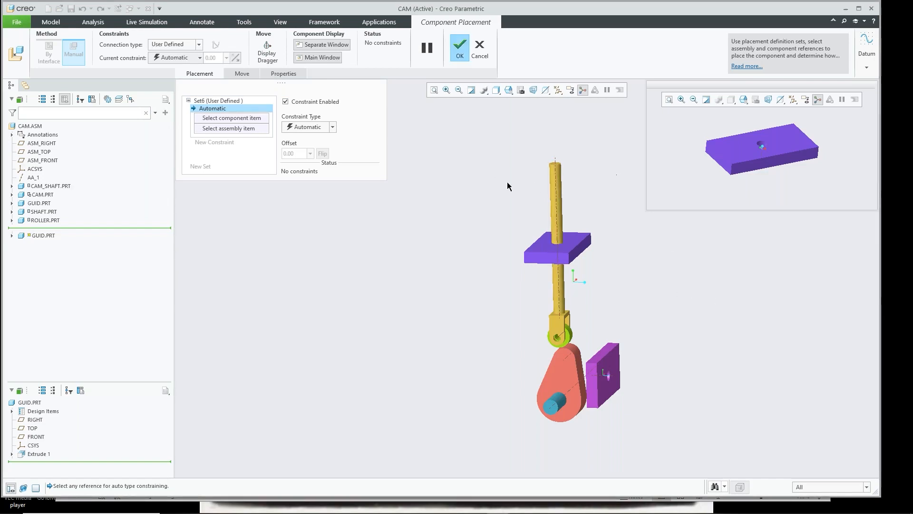
middle_click_drag(644, 275, 648, 282)
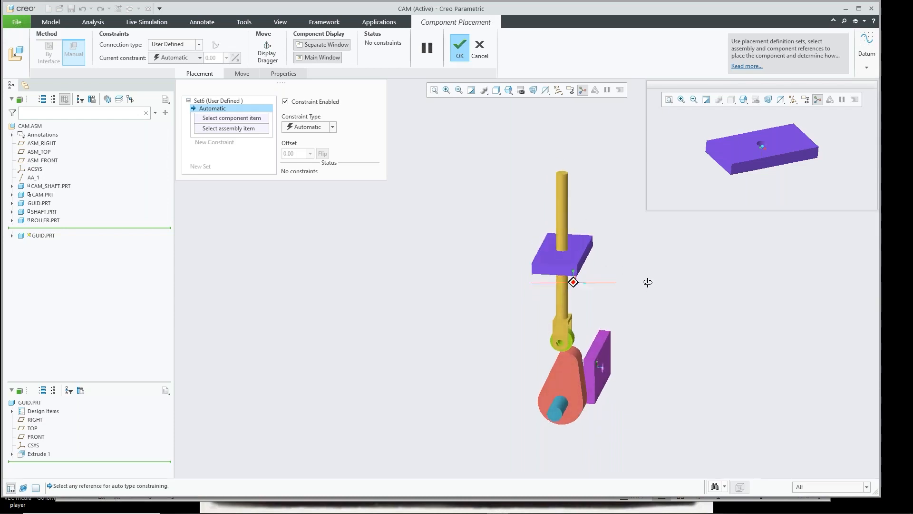
left_click(456, 45)
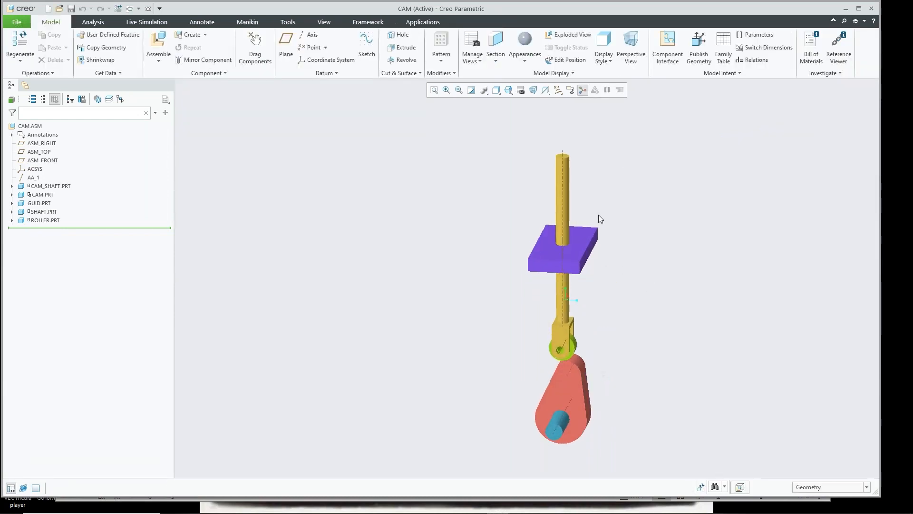
- Test the cam mechanism with Drag Components by moving the yellow shaft down through the guide and turning the cam back under the roller
middle_click_drag(452, 267, 432, 258)
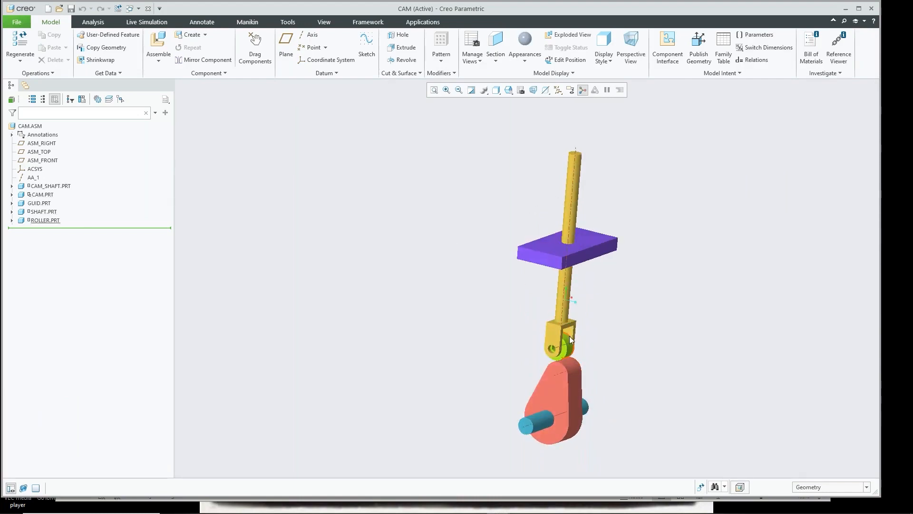
middle_click_drag(563, 354, 557, 357)
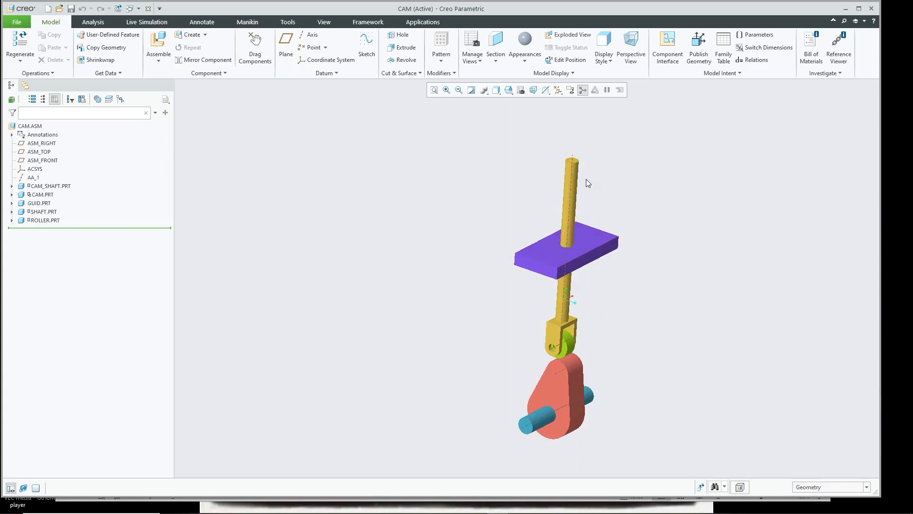
left_click(257, 49)
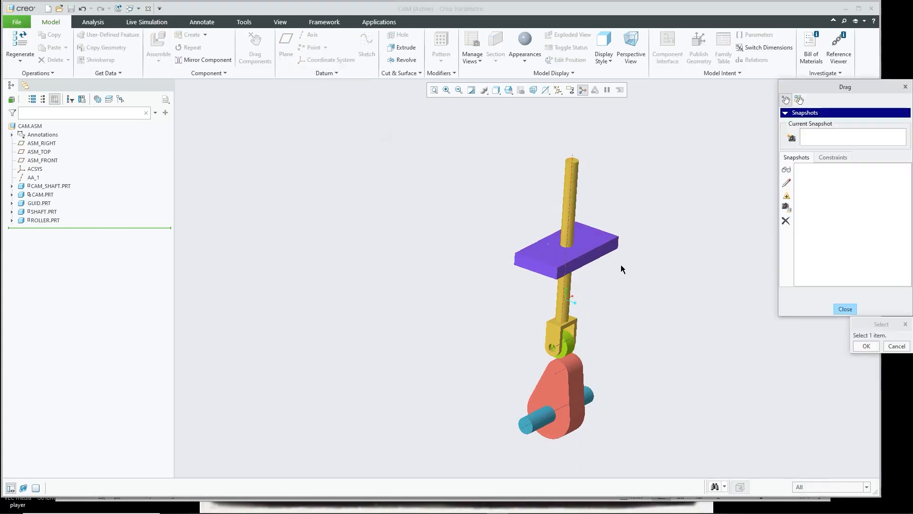
left_click(570, 198)
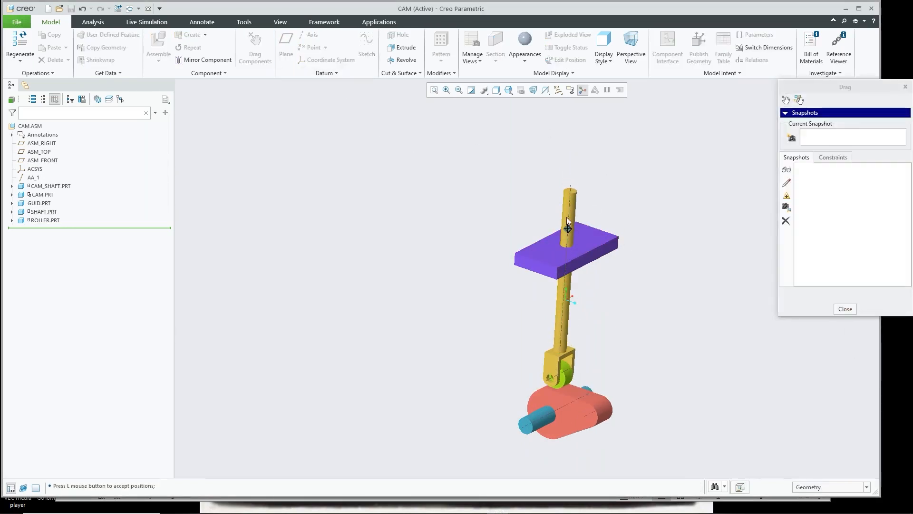
left_click(585, 199)
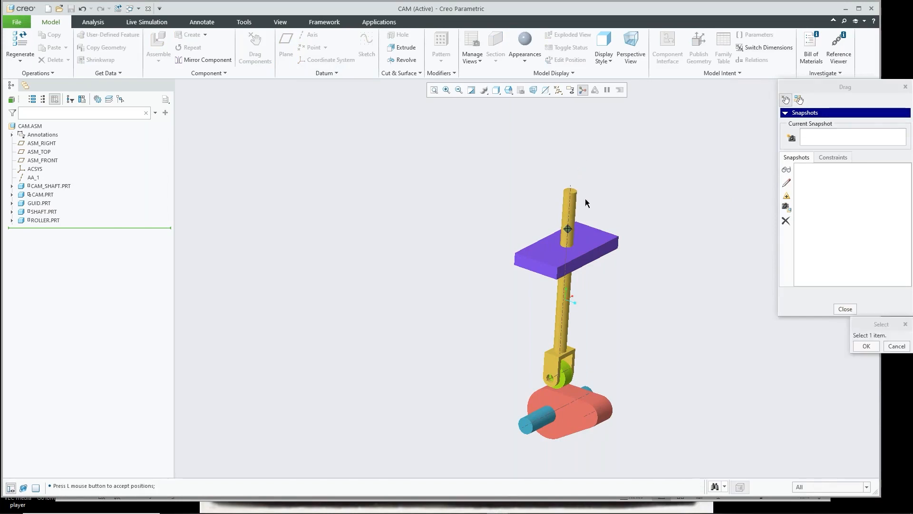
left_click(569, 414)
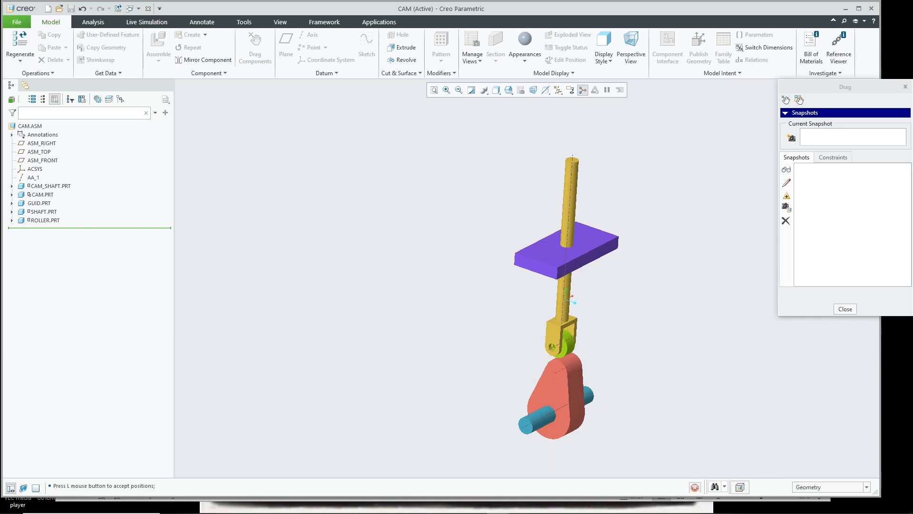
left_click(572, 345)
- Try dragging the shaft's fork near the roller to check how the follower moves, and end the component drag
scroll(572, 345, "up", 3)
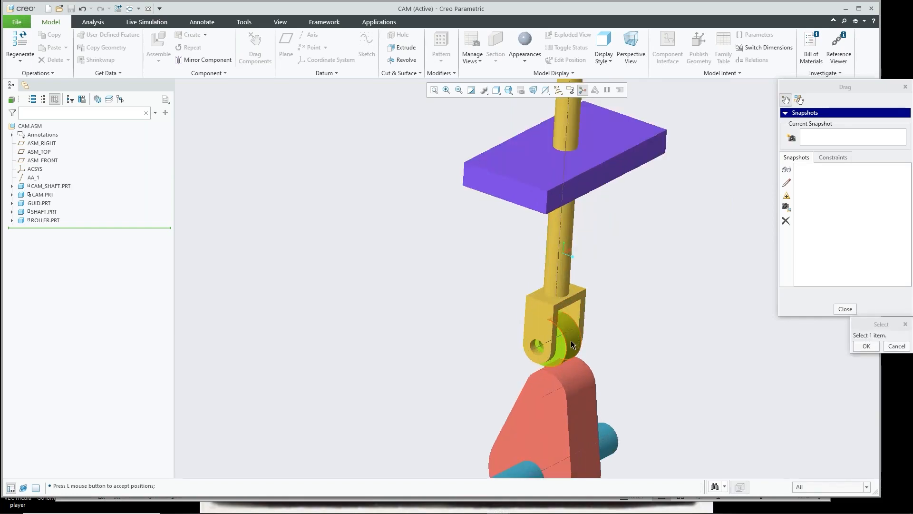
left_click(540, 319)
left_click(625, 332)
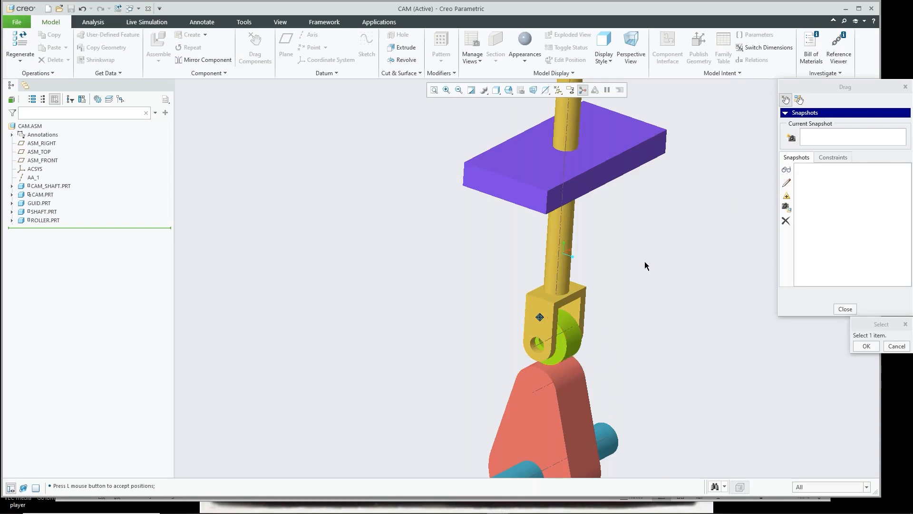
scroll(642, 280, "up", 2)
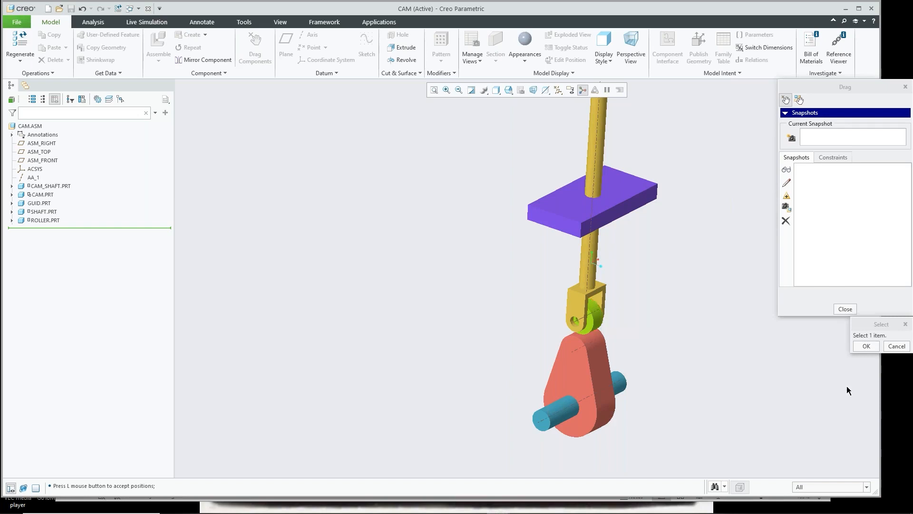
left_click(845, 308)
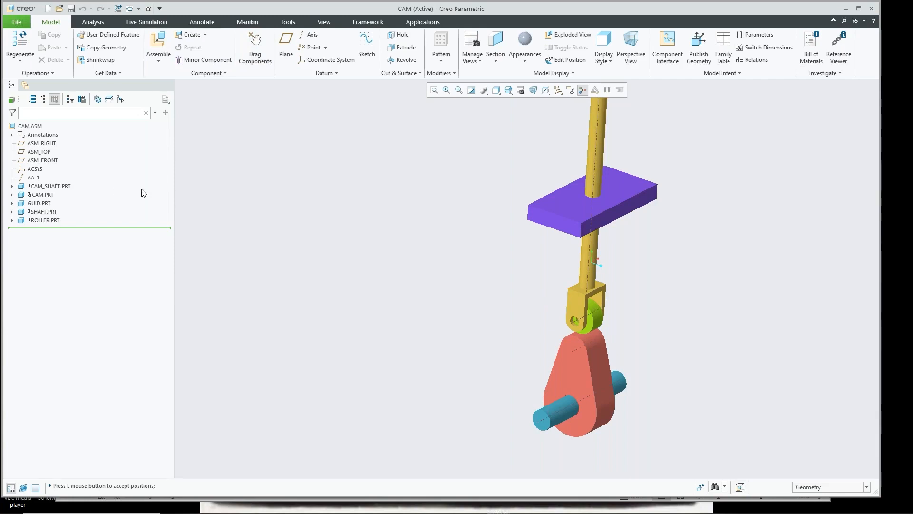
- Open the cam assembly in the Mechanism application
left_click(46, 220)
left_click(422, 22)
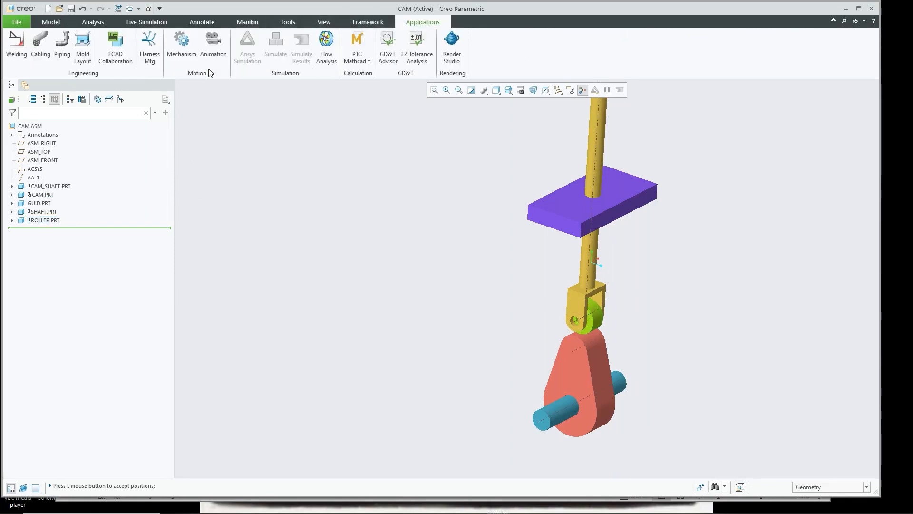
left_click(181, 45)
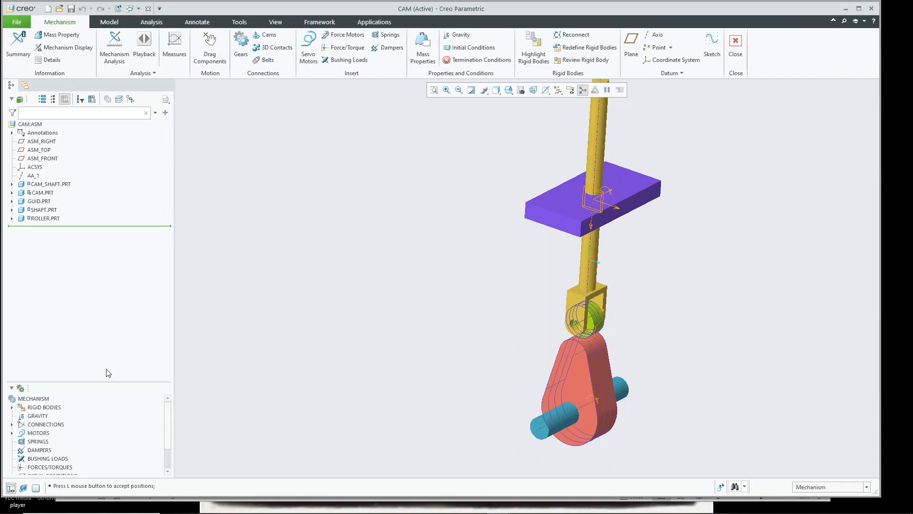
- Delete the Cam Follower1 connection from the mechanism's cam connections
left_click(12, 424)
scroll(94, 416, "down", 2)
scroll(98, 417, "up", 1)
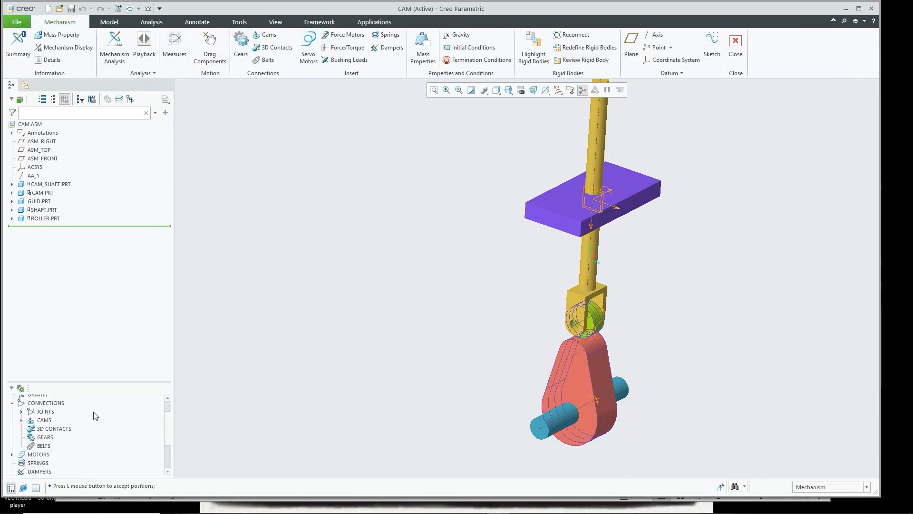
left_click(21, 420)
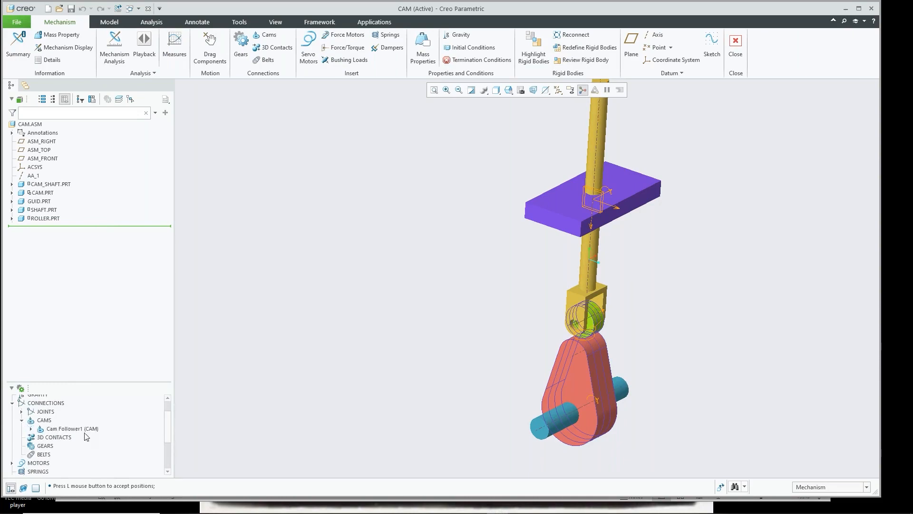
left_click(79, 429)
right_click(80, 430)
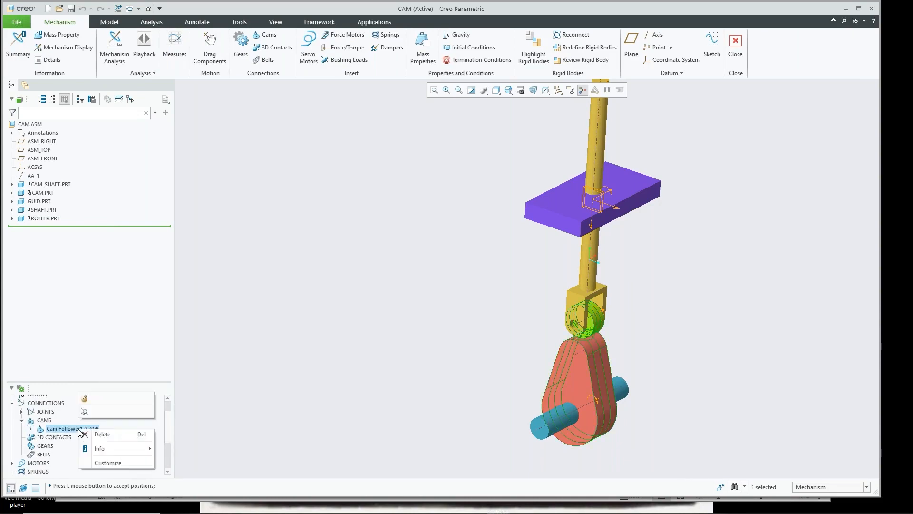
left_click(109, 434)
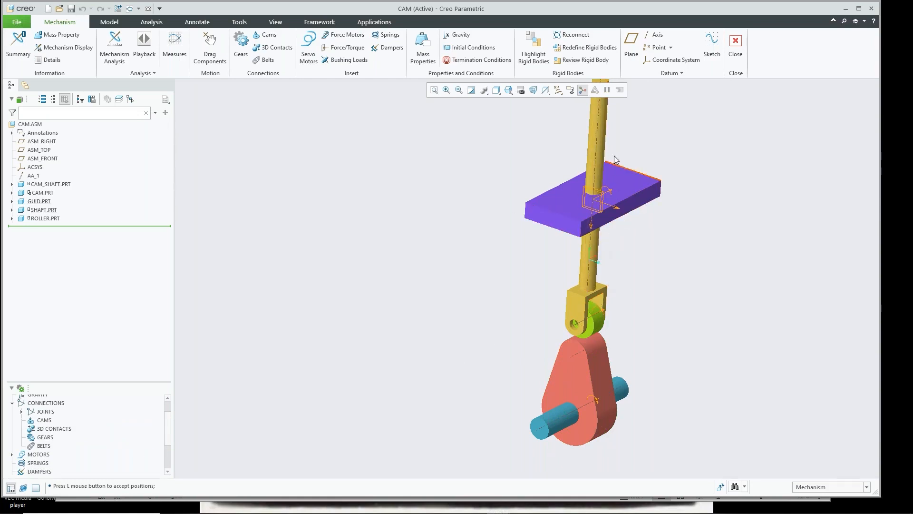
- Lift the shaft and roller clear of the cam with Drag Components and start a new cam-follower connection definition
left_click(205, 45)
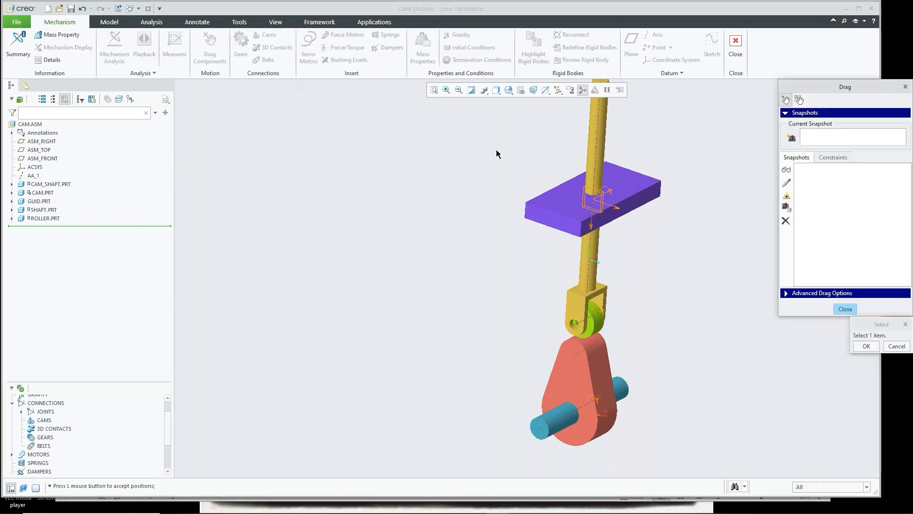
left_click(595, 142)
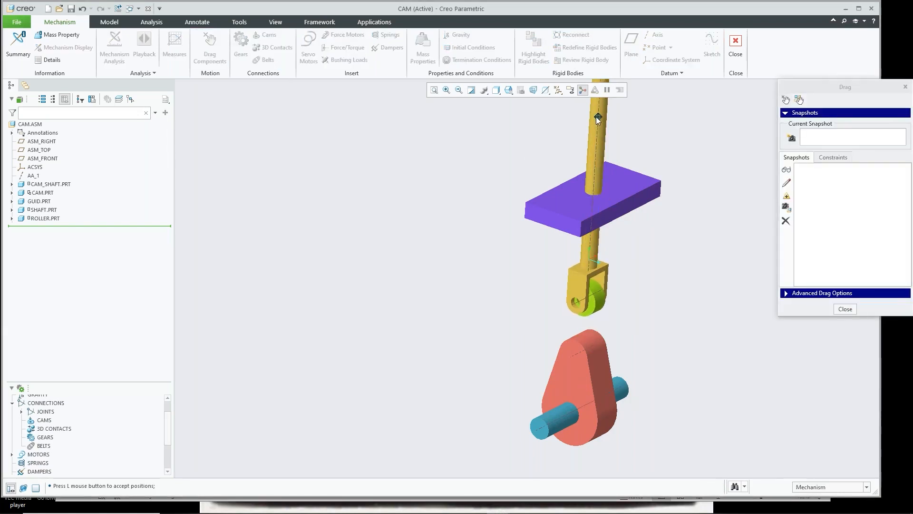
left_click(598, 117)
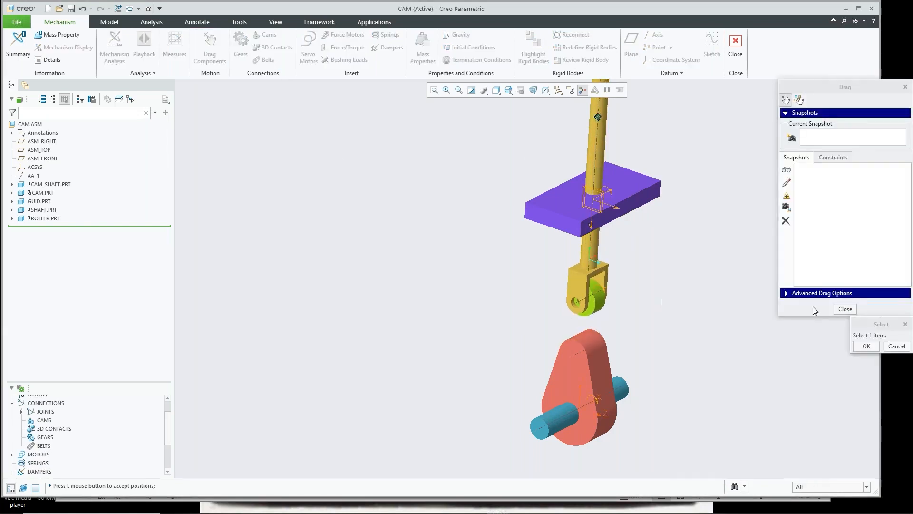
left_click(848, 309)
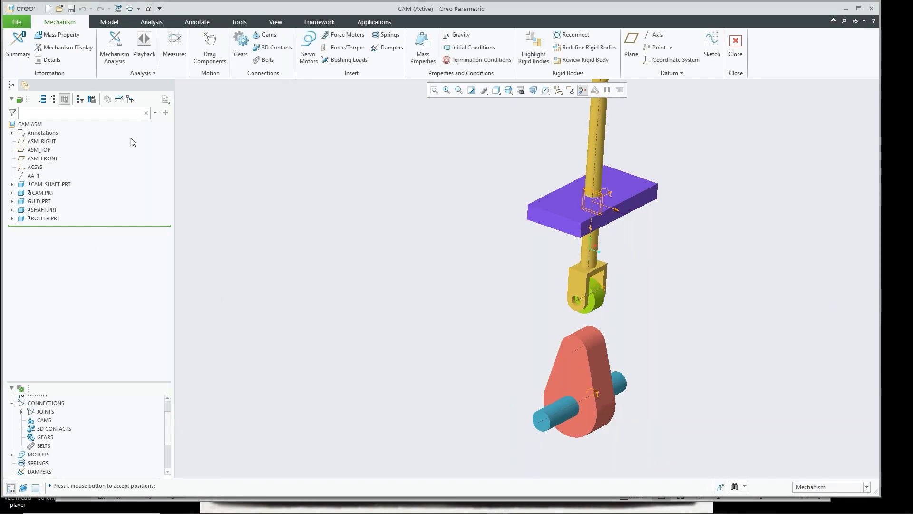
left_click(269, 36)
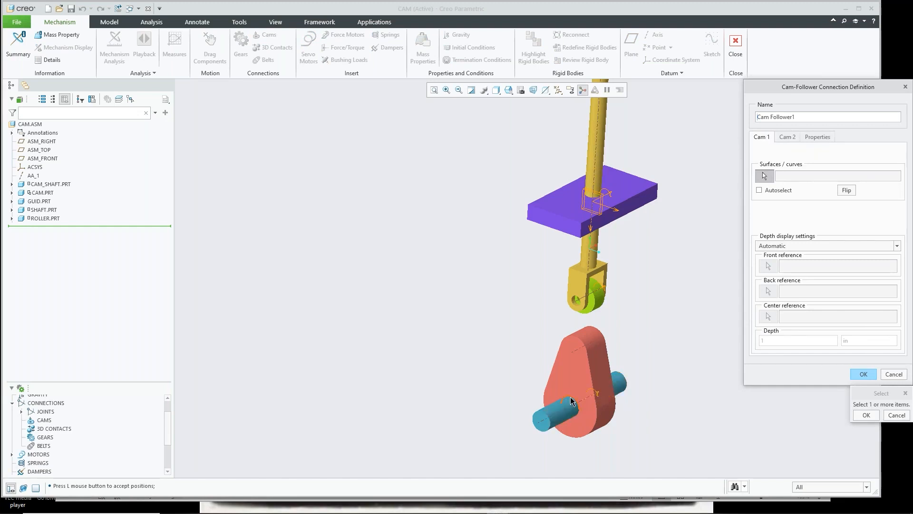
- Try to define Cam 1 from the cam's four rim surfaces and continue to the Cam 2 definition
scroll(595, 335, "up", 2)
left_click(607, 305)
left_click(619, 345, "ctrl")
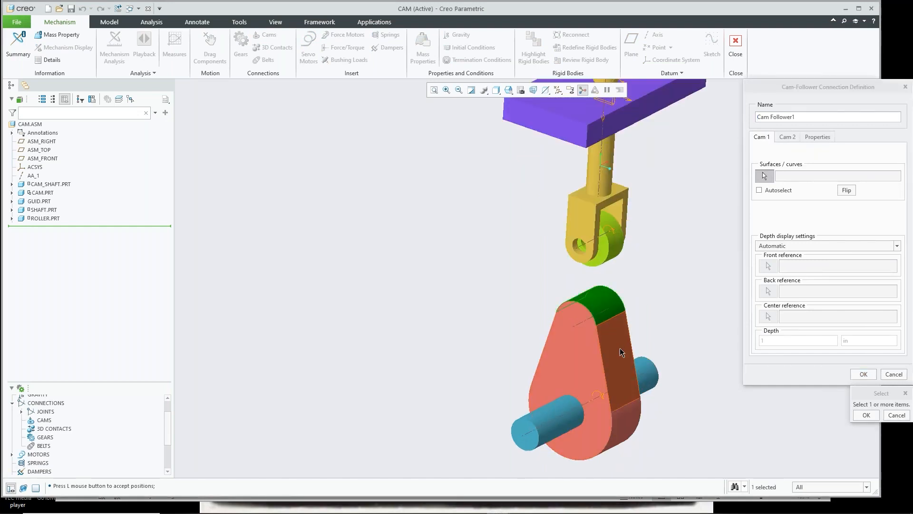
left_click(631, 433, "ctrl")
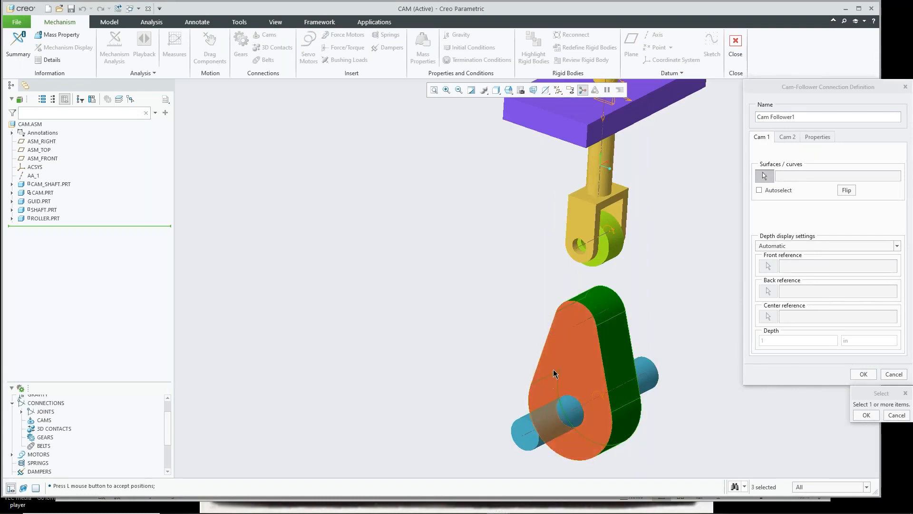
left_click(553, 354, "ctrl")
mouse_move(553, 354)
middle_mouse_down()
mouse_move(651, 343)
mouse_move(544, 351)
mouse_move(540, 343)
mouse_move(559, 361)
middle_mouse_up()
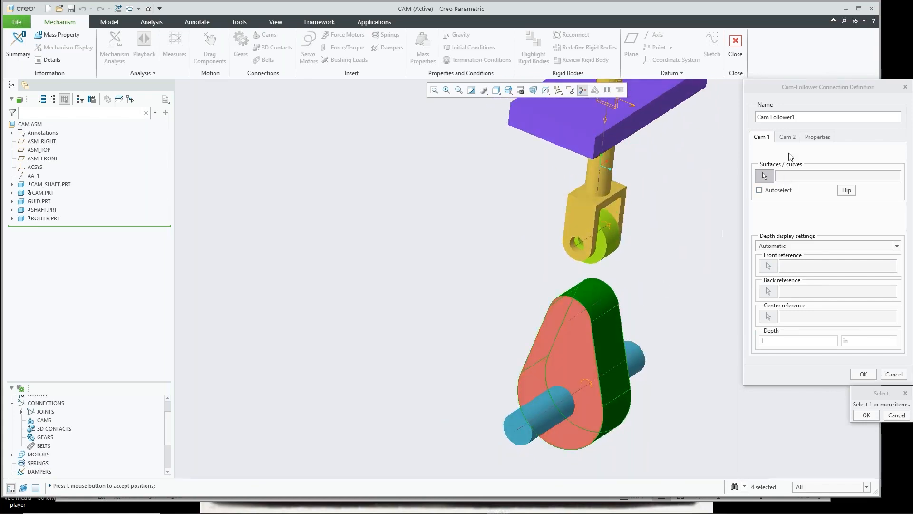
left_click(787, 138)
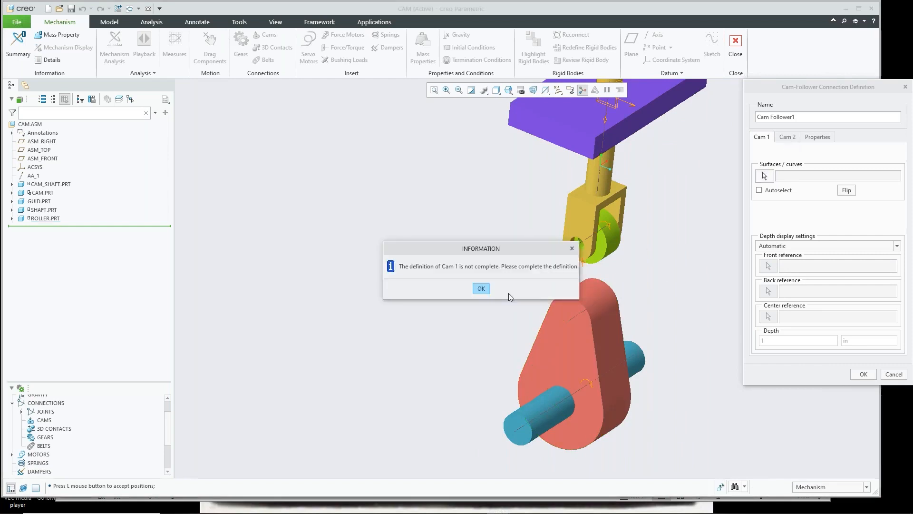
left_click(482, 288)
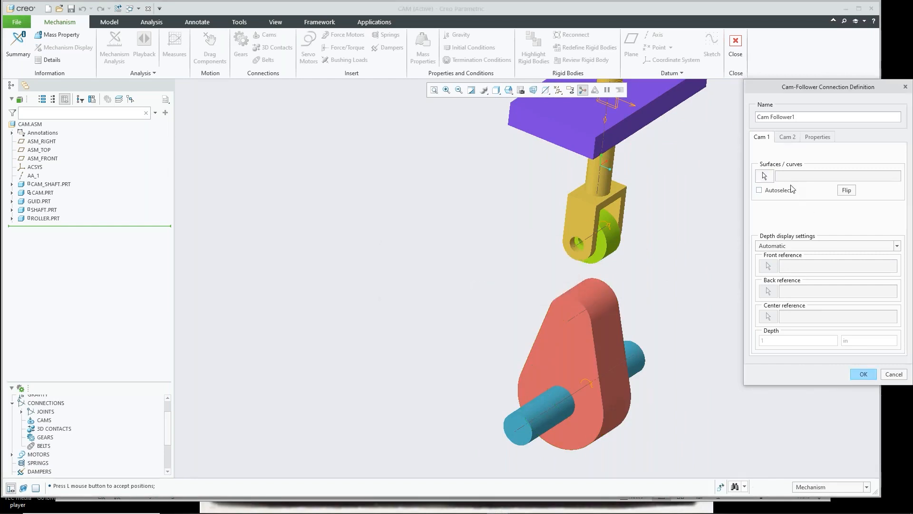
left_click(790, 138)
left_click(482, 288)
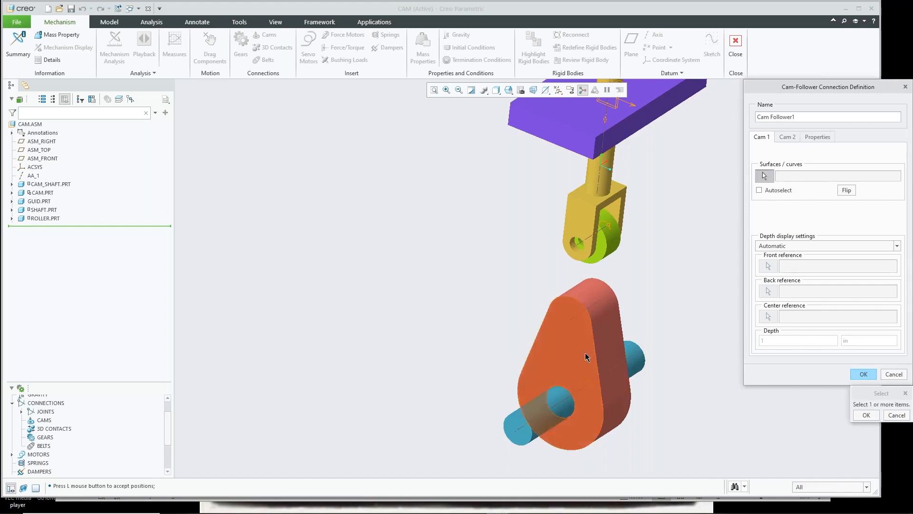
- Select all four rim surfaces around the cam and accept them as the Cam 1 surfaces
left_click(607, 348)
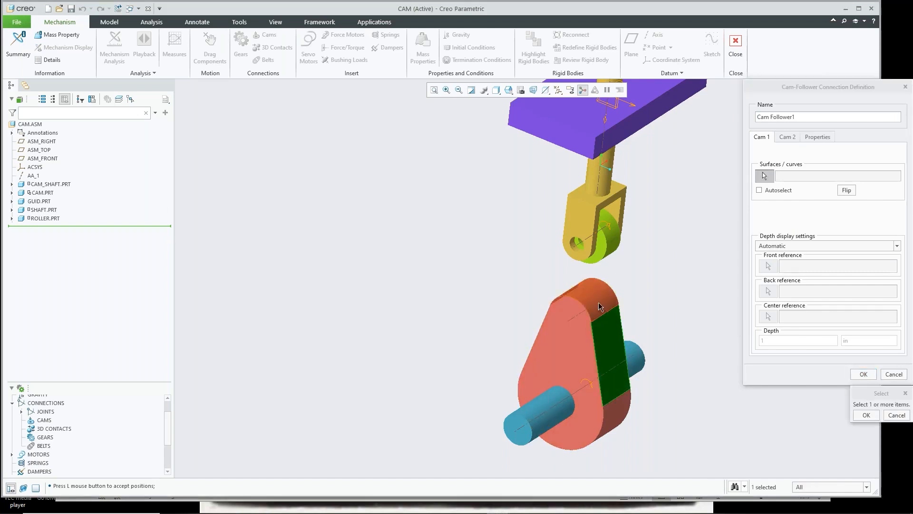
right_click(545, 340)
left_click(545, 341, "ctrl")
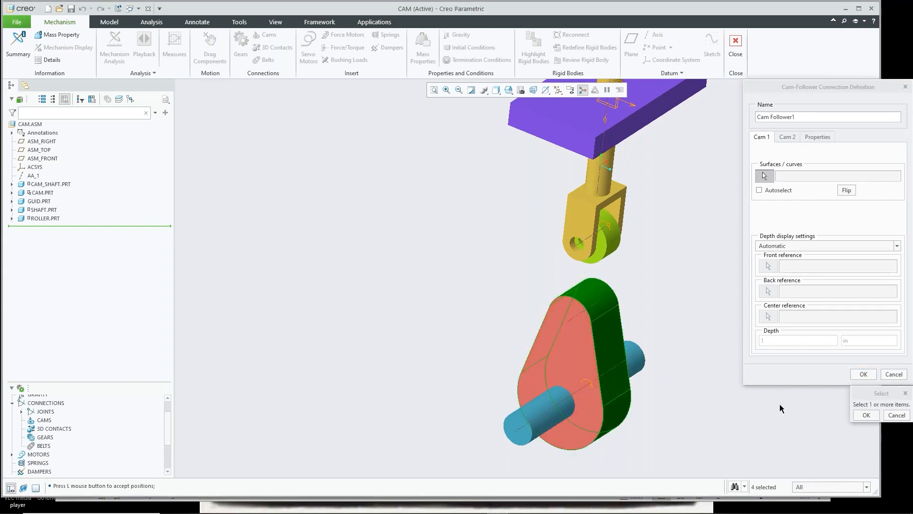
left_click(866, 415)
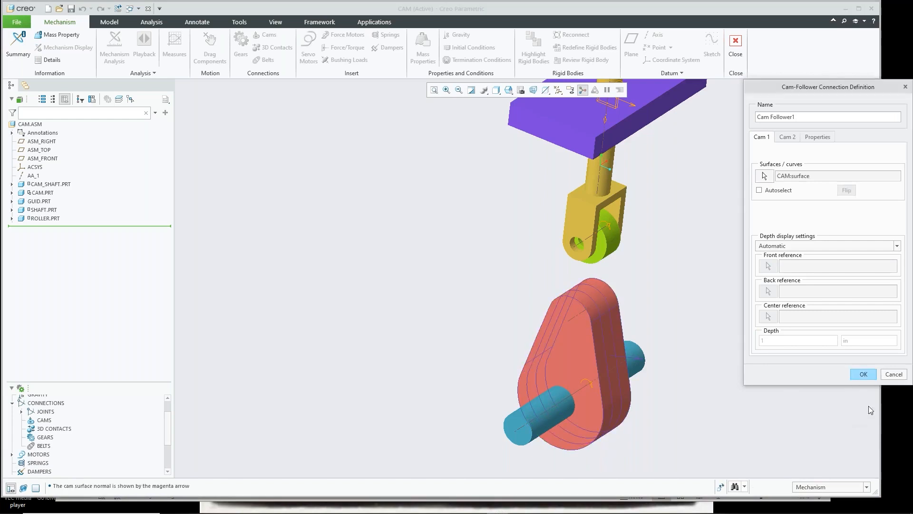
- Define Cam 2 from both halves of the roller's outer cylindrical surface and complete the cam-follower connection
left_click(794, 138)
scroll(617, 236, "down", 3)
left_click(615, 237)
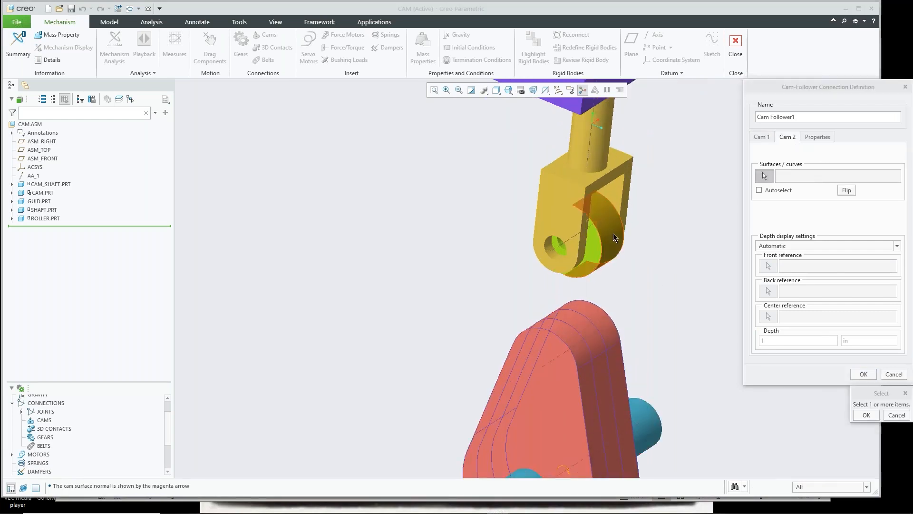
middle_click_drag(625, 257, 677, 252)
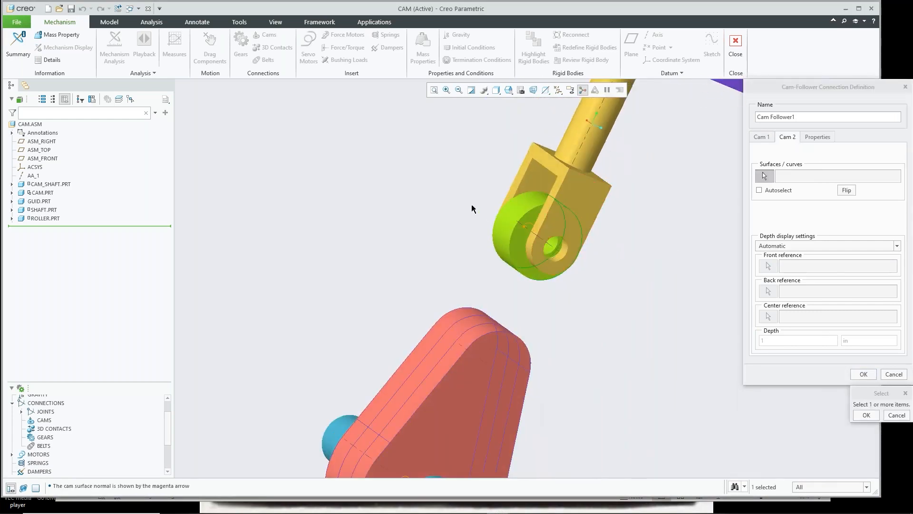
left_click(509, 208, "ctrl")
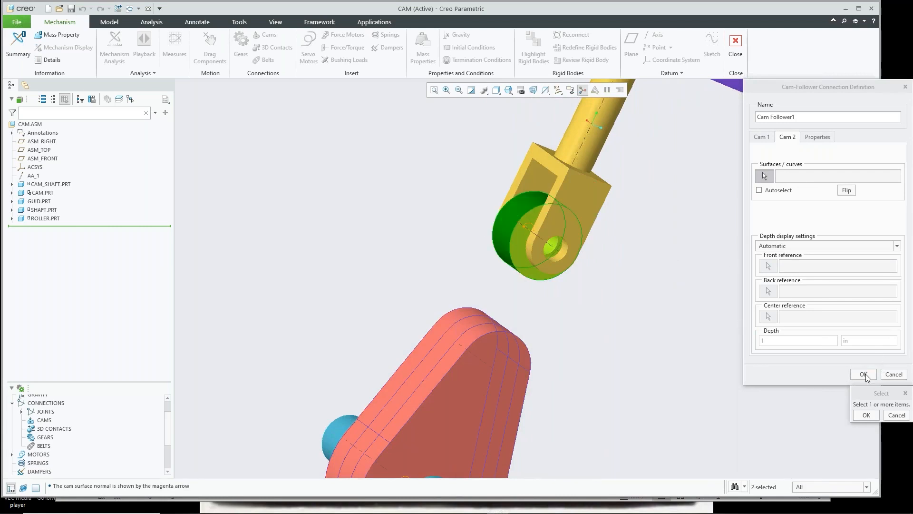
left_click(868, 416)
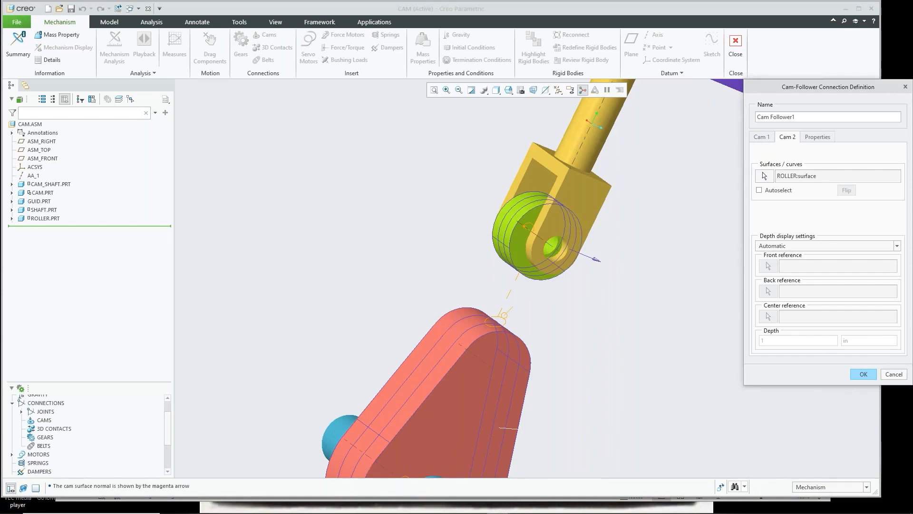
left_click(863, 374)
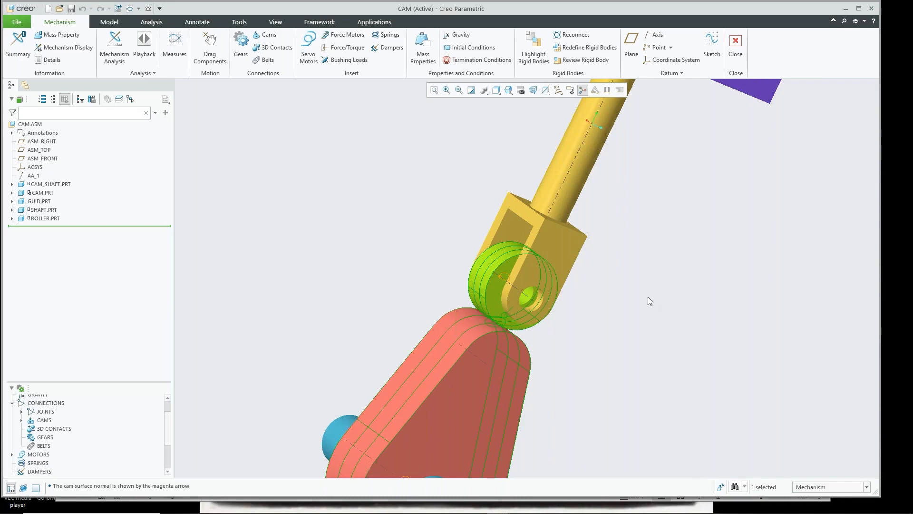
- Test the new cam-follower connection by turning the cam counterclockwise with Drag Components until the roller rests on its flank, and finish dragging
scroll(648, 299, "up", 5)
middle_click_drag(644, 316, 634, 329)
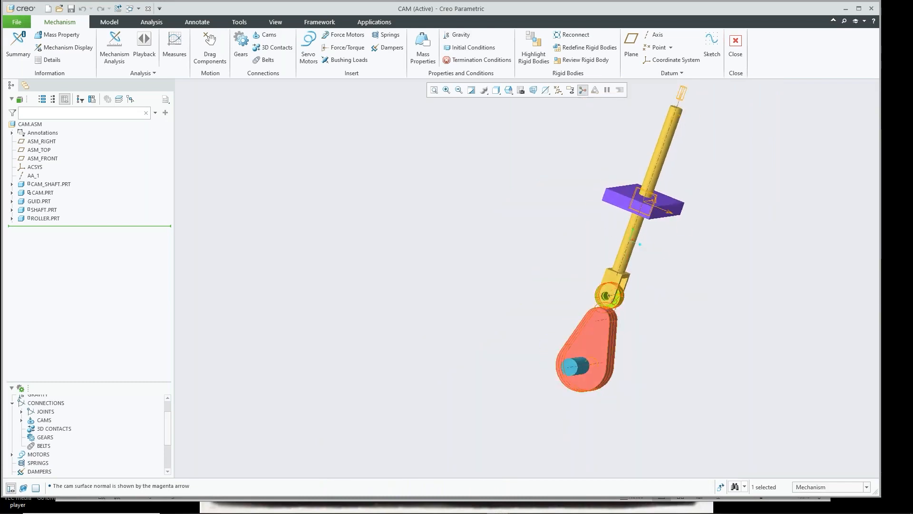
scroll(634, 329, "down", 3)
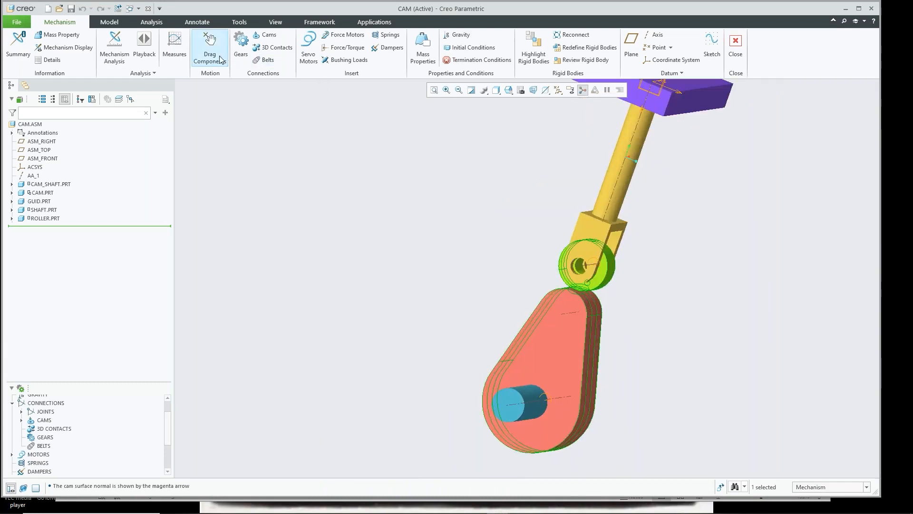
left_click(209, 47)
left_click(584, 346)
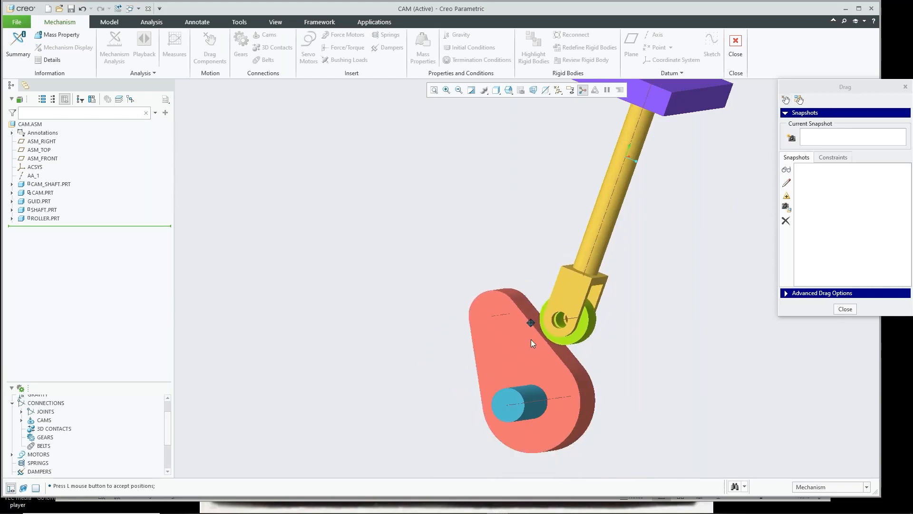
left_click(531, 339)
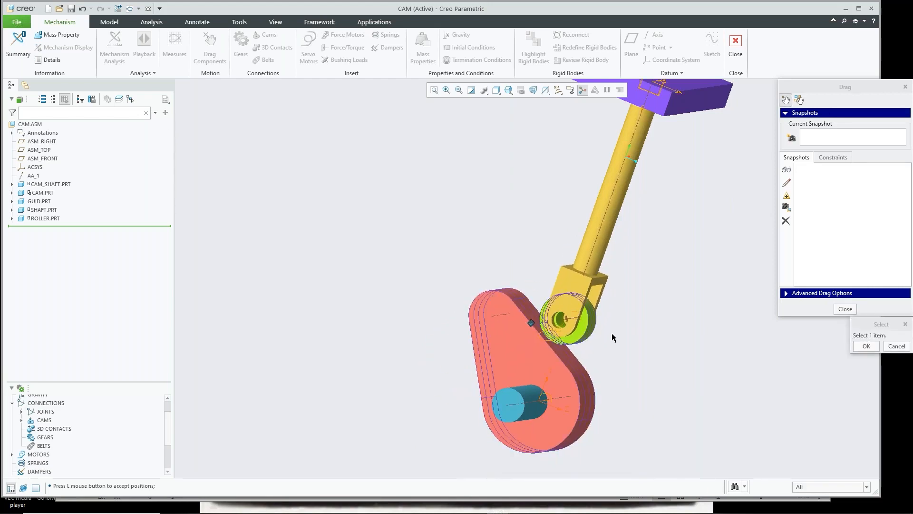
left_click(852, 312)
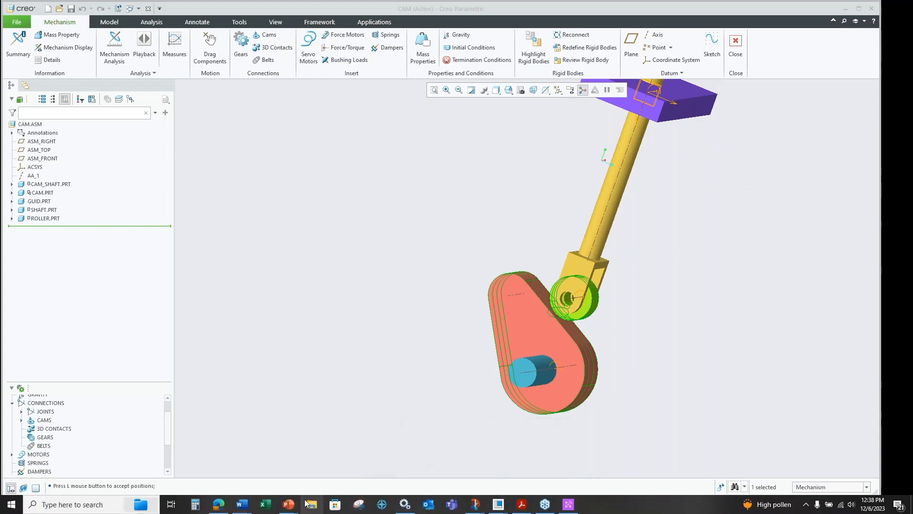
- Switch to the Windchill Change Management Webinar presentation in PowerPoint to show the Questions slide
mouse_move(288, 509)
left_click(241, 459)
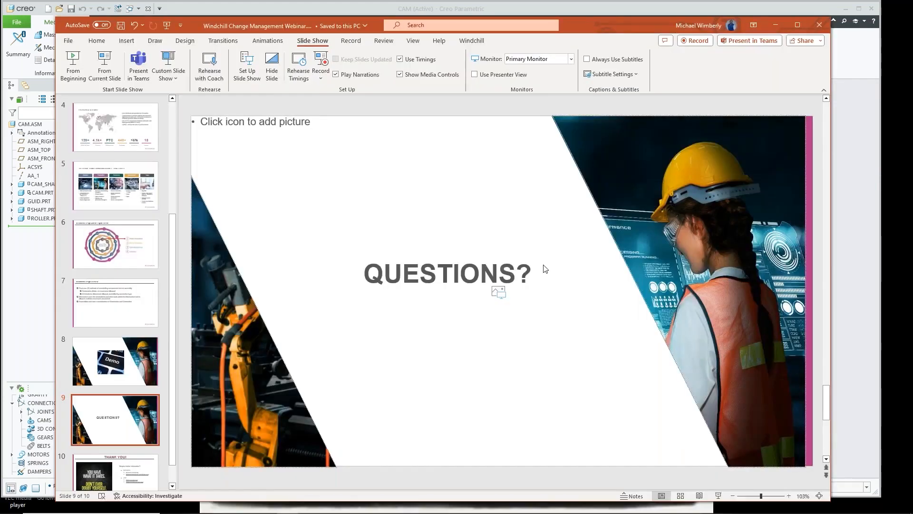